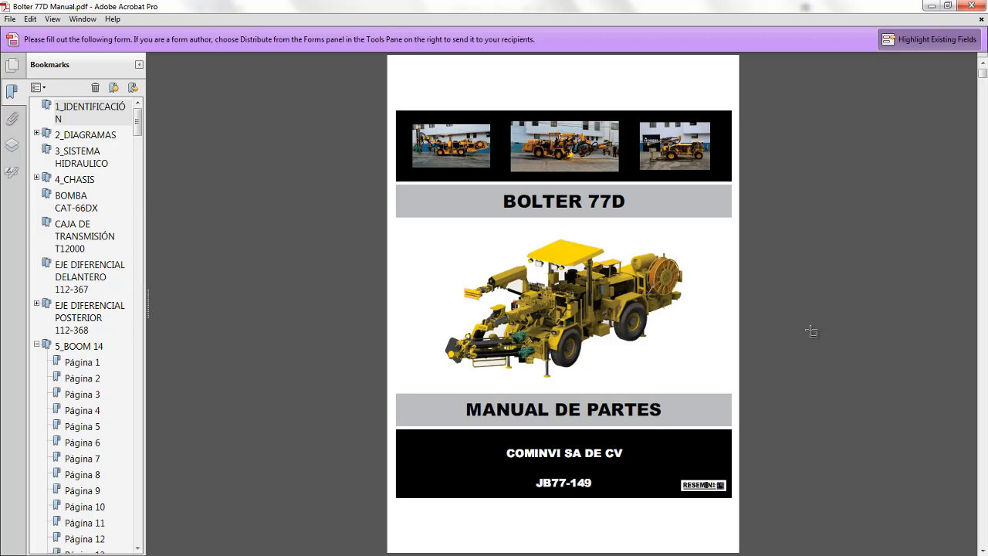
Page through the Bolter 77D manual's cover, component tables and machine drawings up to the numbered drilling, injection and bolt axes diagram.
{"action": "scroll", "coordinate": [811, 332], "scroll_direction": "down", "scroll_amount": 5}
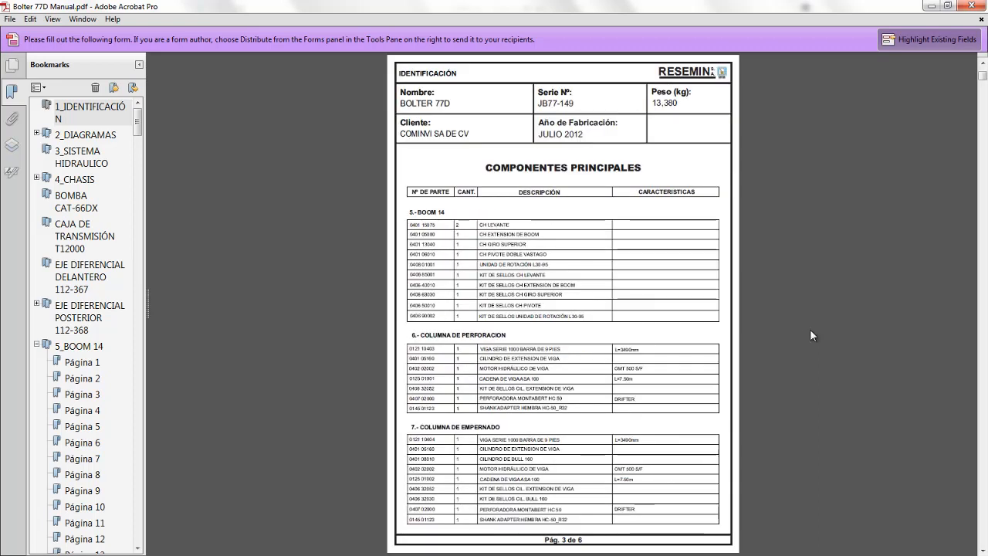
{"action": "scroll", "coordinate": [810, 329], "scroll_direction": "down", "scroll_amount": 4}
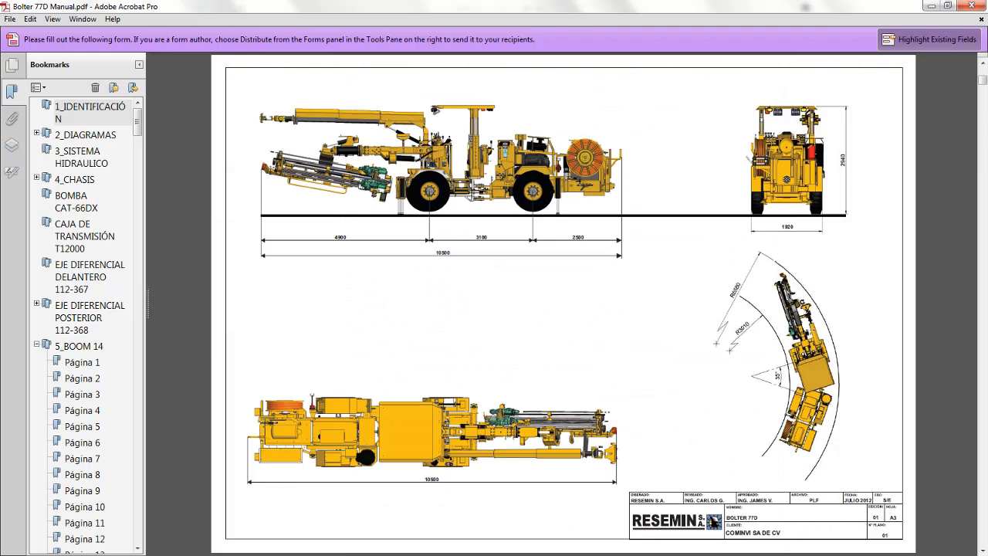
{"action": "scroll", "coordinate": [810, 329], "scroll_direction": "down", "scroll_amount": 1}
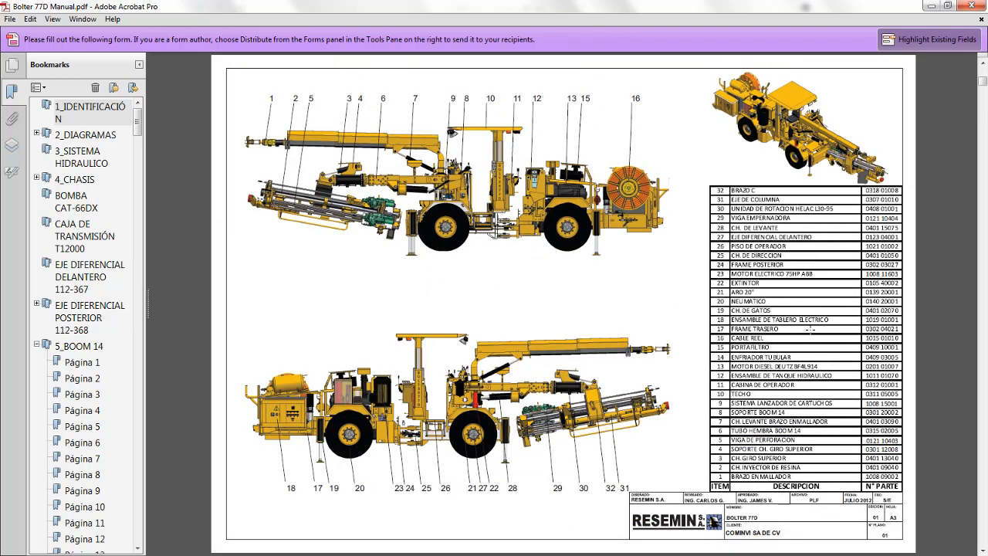
{"action": "scroll", "coordinate": [810, 329], "scroll_direction": "down", "scroll_amount": 1}
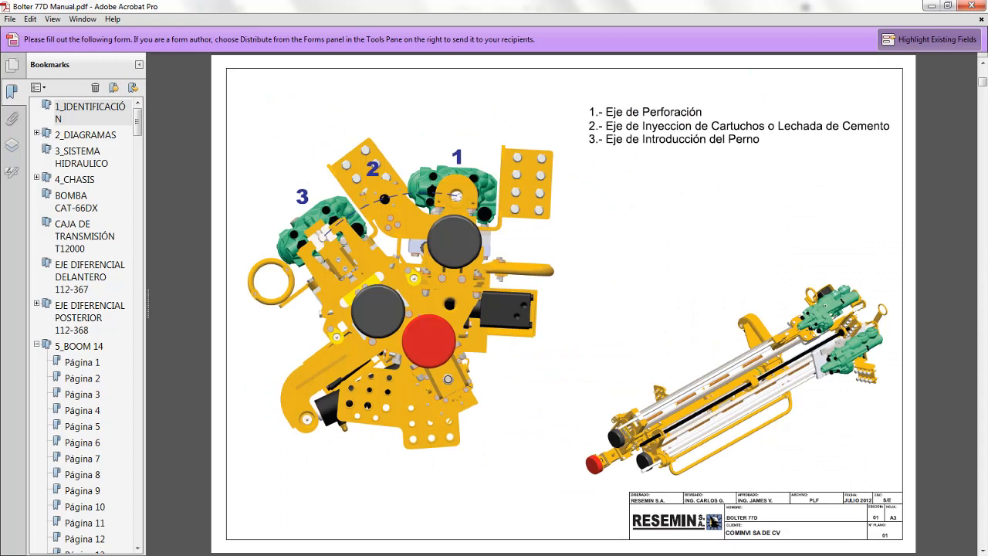
Go to the 5_BOOM 14 section of the manual and page ahead to the Ensamble de Boom 14 exploded view and parts list.
{"action": "left_click", "coordinate": [77, 346]}
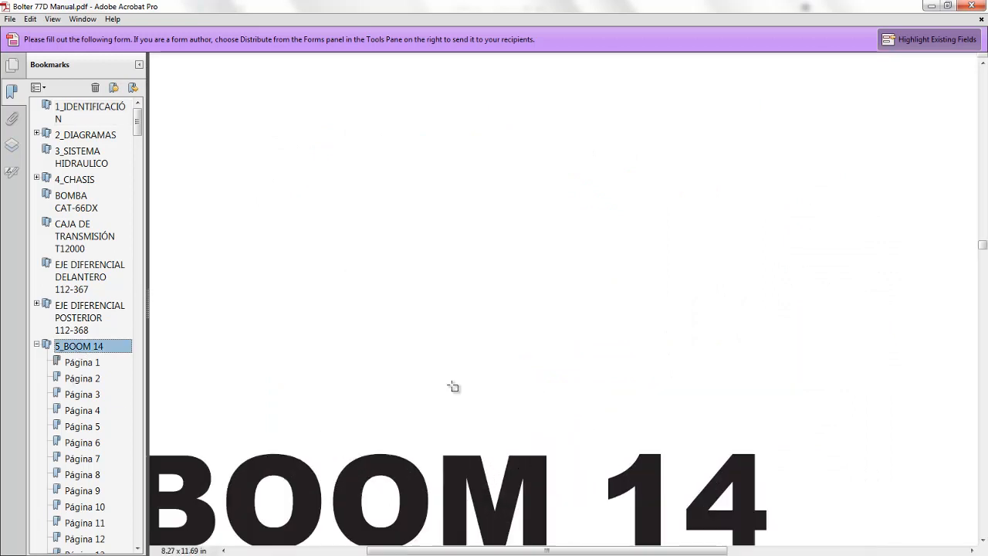
{"action": "scroll", "coordinate": [453, 387], "scroll_direction": "down", "scroll_amount": 5, "text": "ctrl"}
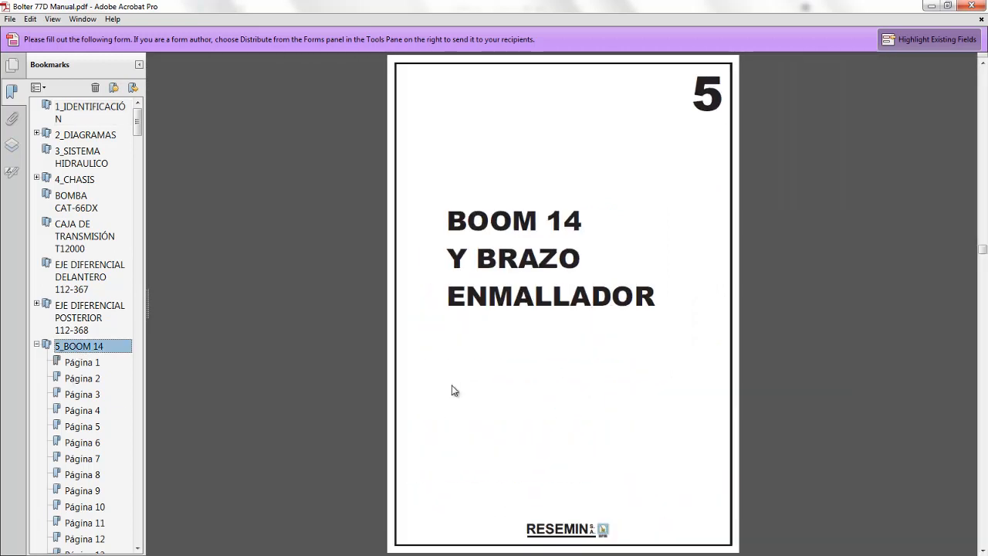
{"action": "scroll", "coordinate": [453, 386], "scroll_direction": "down", "scroll_amount": 1}
{"action": "scroll", "coordinate": [453, 390], "scroll_direction": "down", "scroll_amount": 1}
{"action": "scroll", "coordinate": [452, 386], "scroll_direction": "down", "scroll_amount": 1}
{"action": "scroll", "coordinate": [453, 386], "scroll_direction": "down", "scroll_amount": 2}
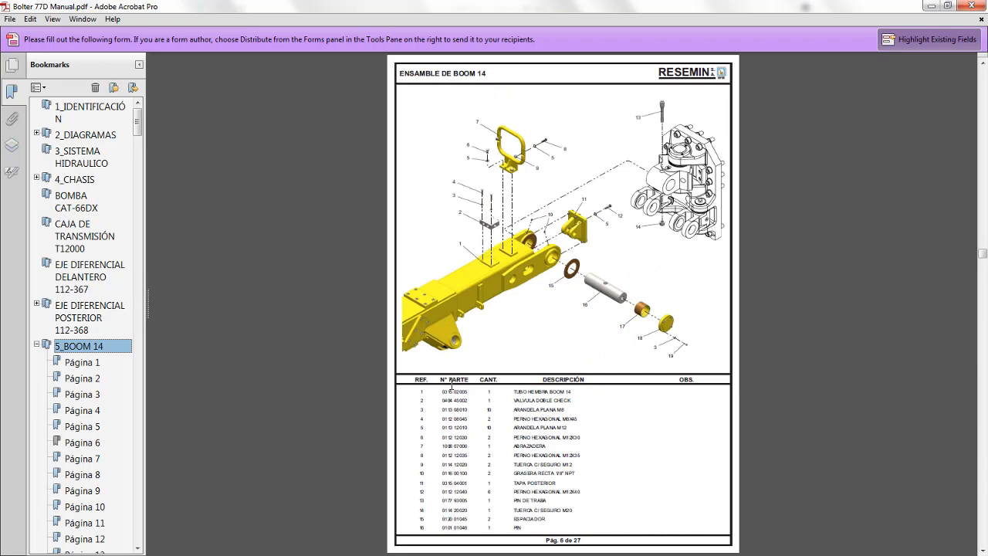
Switch to the SolidWorks Composer document in the browser and inspect the 3D bolter model from the opposite side, up close.
{"action": "key", "text": "super+Tab"}
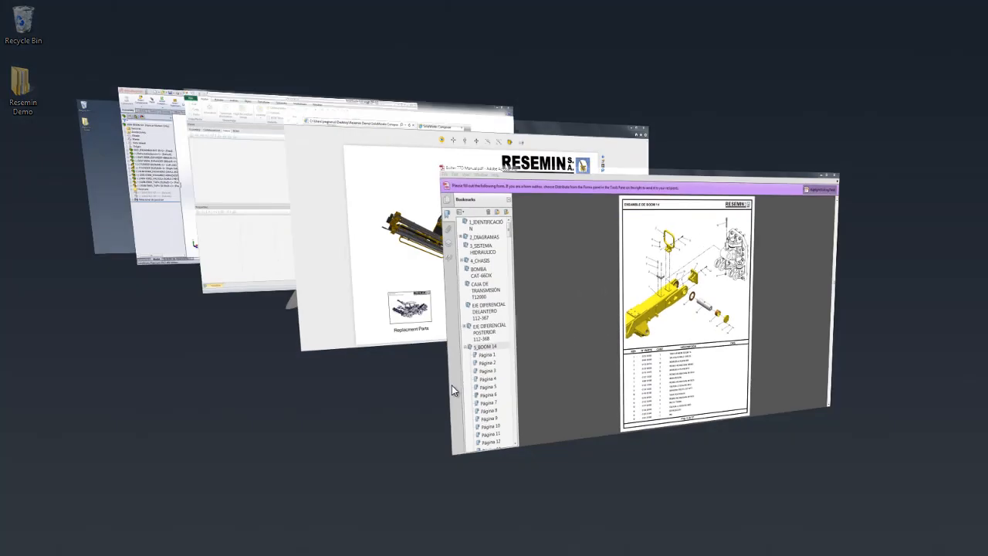
{"action": "key", "text": "super+Tab"}
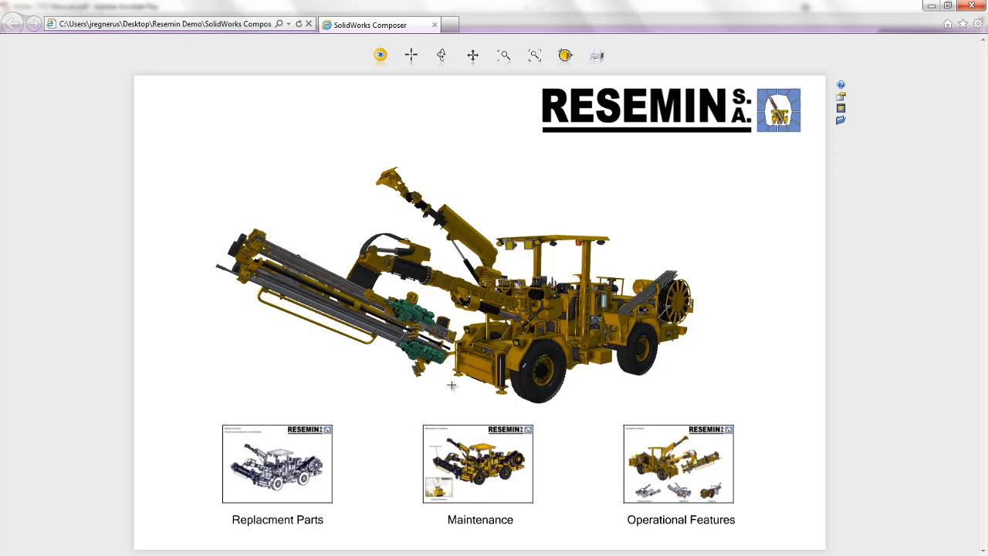
{"action": "left_click_drag", "start_coordinate": [265, 371], "coordinate": [381, 383]}
{"action": "scroll", "coordinate": [382, 379], "scroll_direction": "up", "scroll_amount": 6}
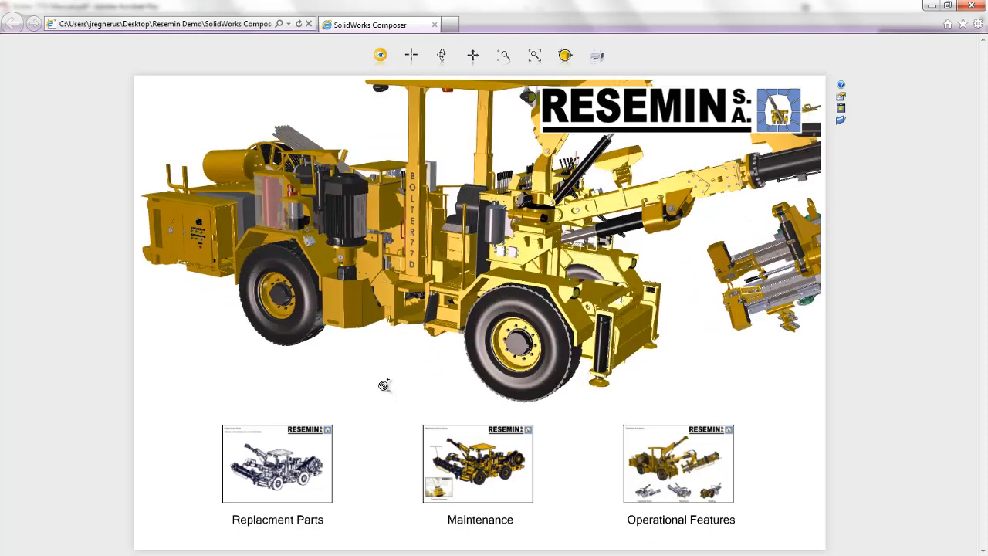
{"action": "middle_click_drag", "start_coordinate": [383, 369], "coordinate": [320, 375]}
{"action": "mouse_move", "coordinate": [687, 336]}
{"action": "right_mouse_down"}
{"action": "mouse_move", "coordinate": [667, 349]}
{"action": "mouse_move", "coordinate": [684, 335]}
{"action": "right_mouse_up"}
{"action": "scroll", "coordinate": [685, 356], "scroll_direction": "down", "scroll_amount": 4}
{"action": "middle_click_drag", "start_coordinate": [641, 260], "coordinate": [616, 219]}
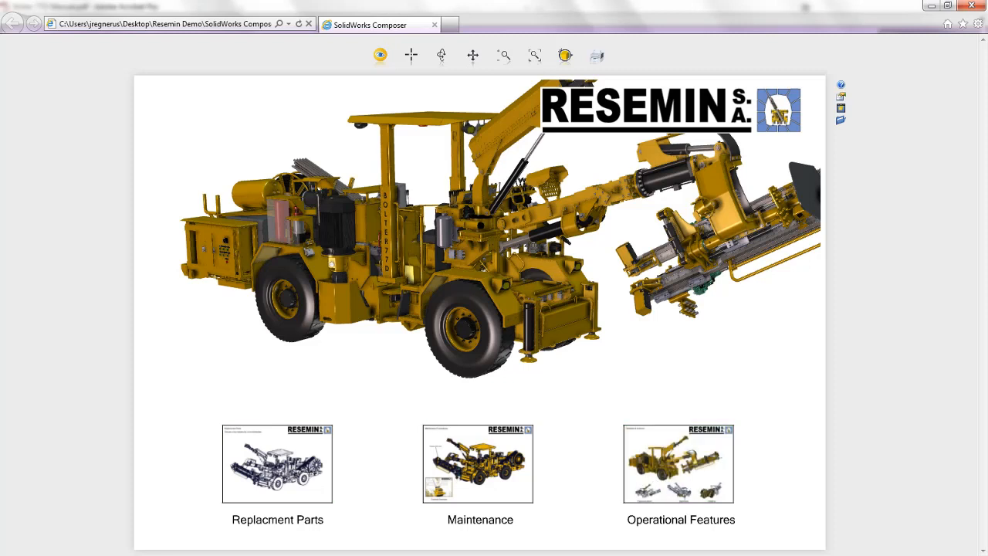
Open the replacement parts section and show the exploded drill boom sub-system from the rotated machine model.
{"action": "left_click", "coordinate": [265, 465]}
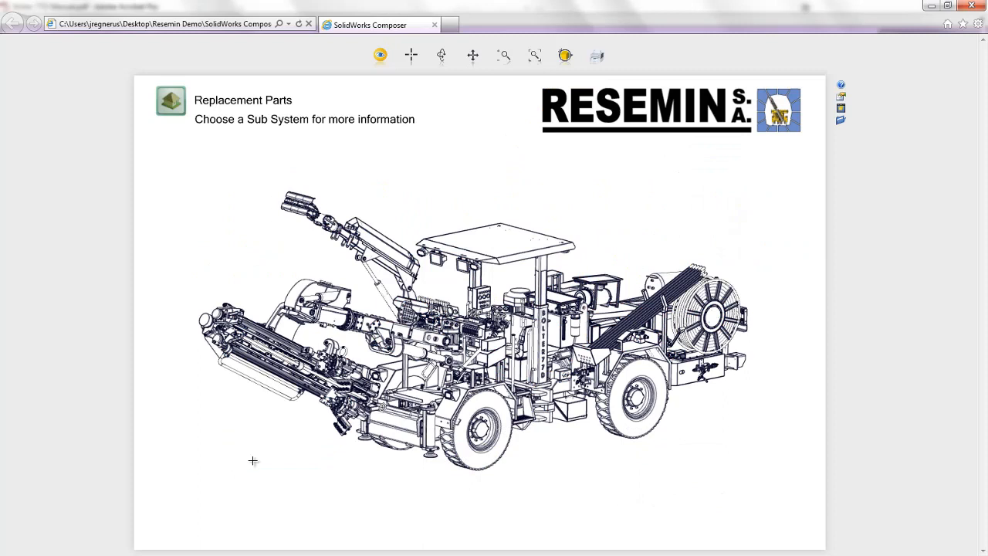
{"action": "left_click_drag", "start_coordinate": [250, 459], "coordinate": [346, 473]}
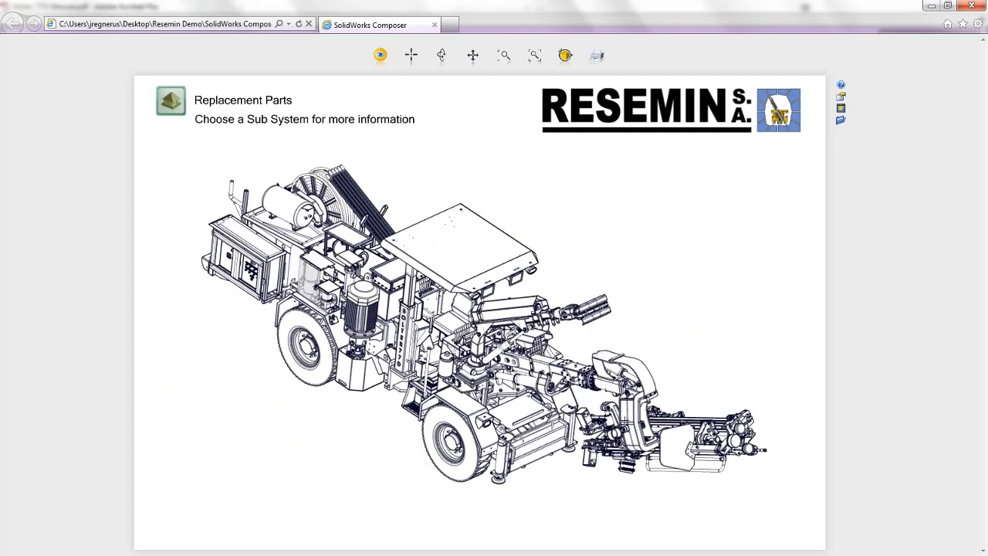
{"action": "left_click", "coordinate": [629, 414]}
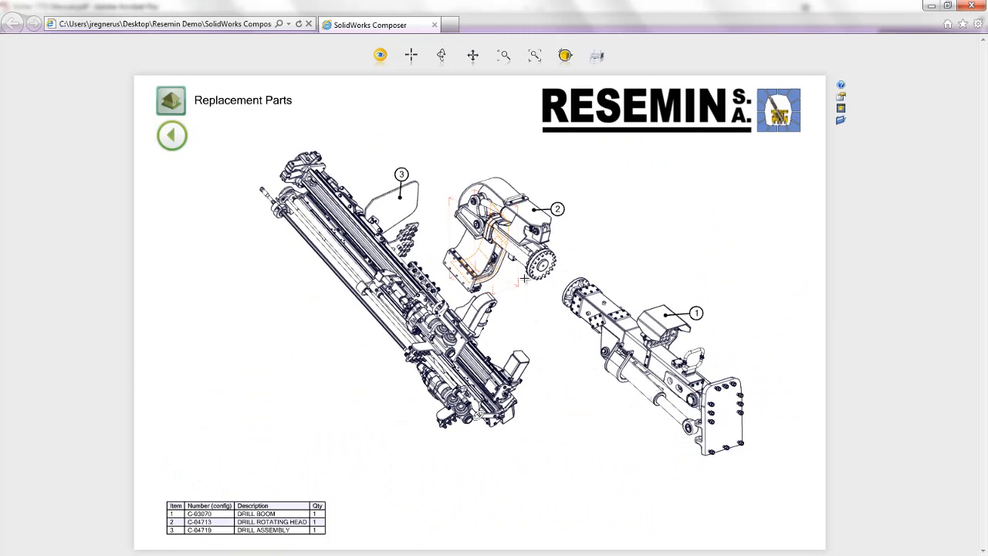
Open the drill rotating head's exploded parts view and inspect the Expander Pin on its part page.
{"action": "left_click", "coordinate": [516, 234]}
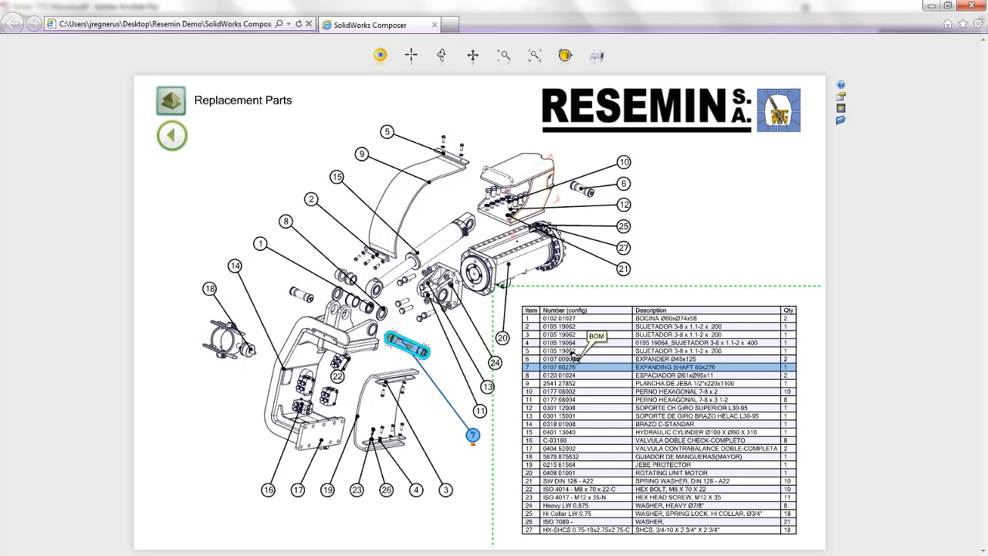
{"action": "left_click", "coordinate": [412, 349]}
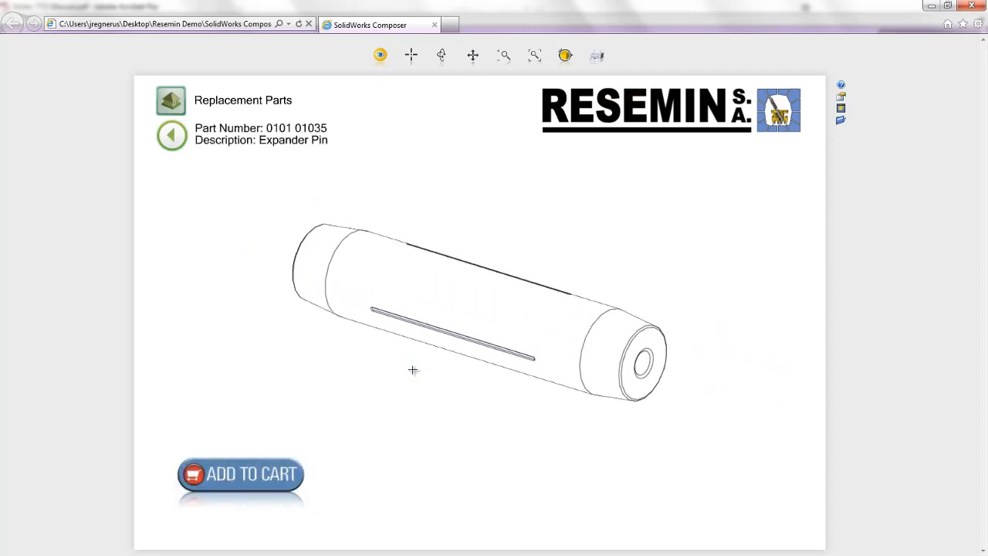
{"action": "left_click_drag", "start_coordinate": [505, 397], "coordinate": [316, 374]}
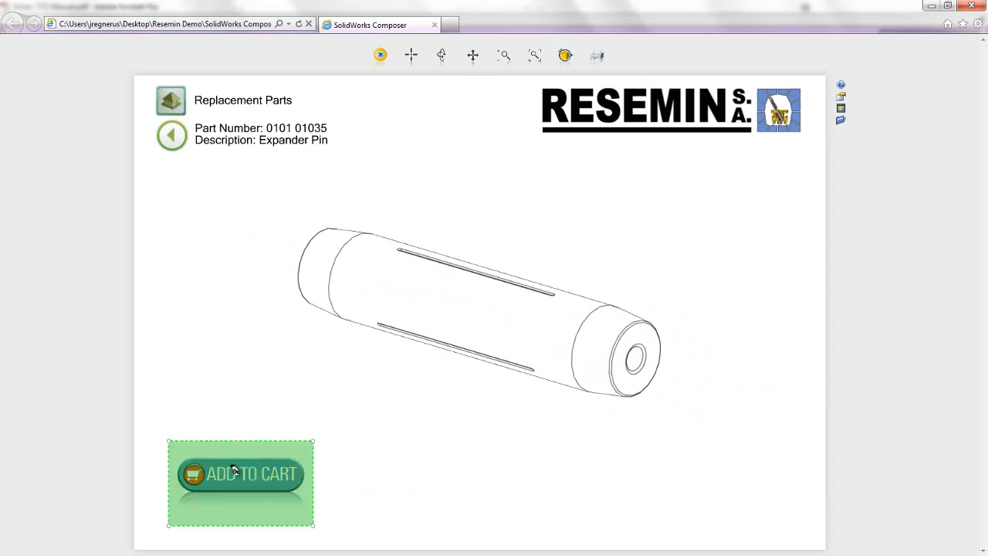
Return to the home page and open Controls Overview under Maintenance to examine the labelled control levers in 3D.
{"action": "left_click", "coordinate": [173, 101]}
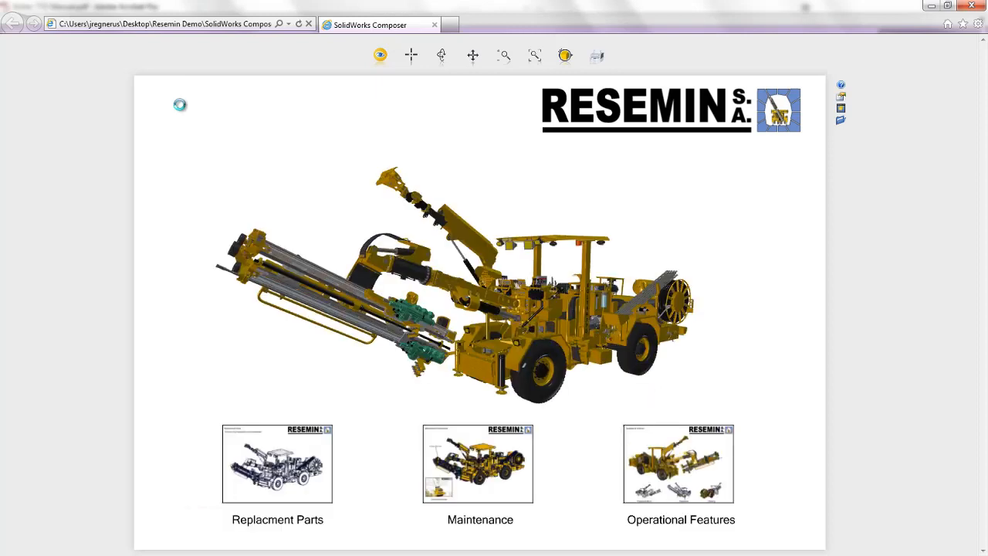
{"action": "left_click", "coordinate": [483, 472]}
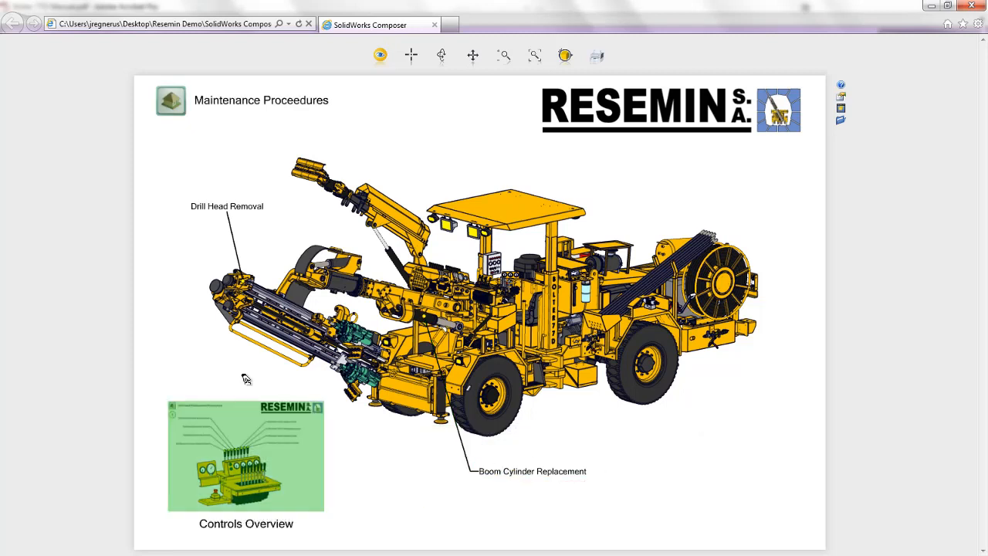
{"action": "left_click", "coordinate": [232, 454]}
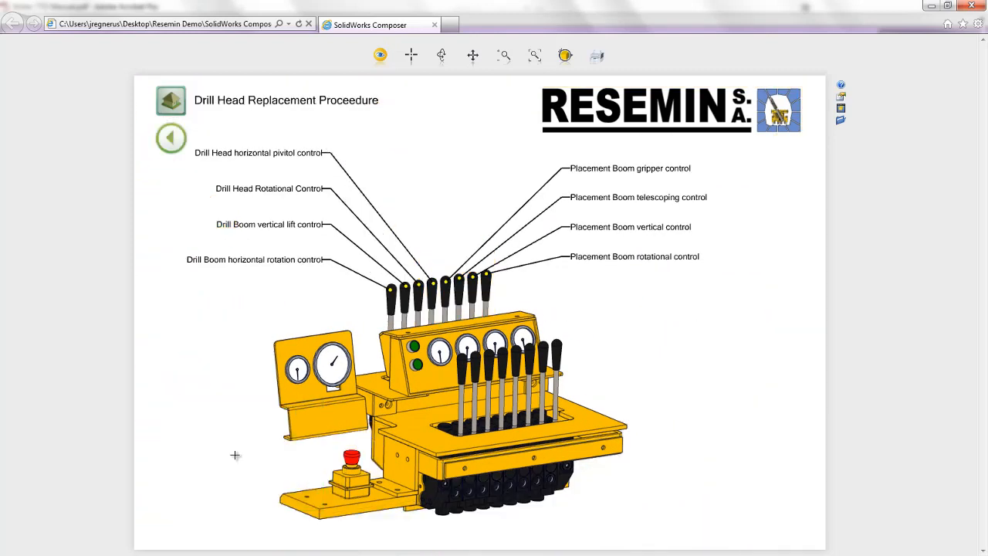
{"action": "middle_click_drag", "start_coordinate": [300, 468], "coordinate": [287, 367]}
{"action": "left_click_drag", "start_coordinate": [288, 368], "coordinate": [294, 388]}
Return to the maintenance overview and step through the Drill Head Removal procedure up to removing the Expander Pin retainer caps.
{"action": "left_click", "coordinate": [172, 142]}
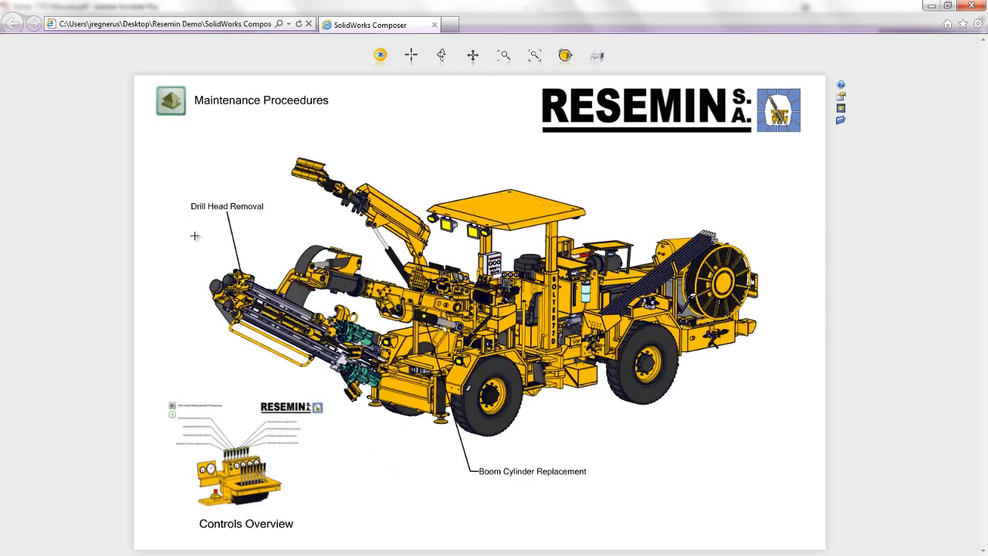
{"action": "left_click", "coordinate": [263, 305]}
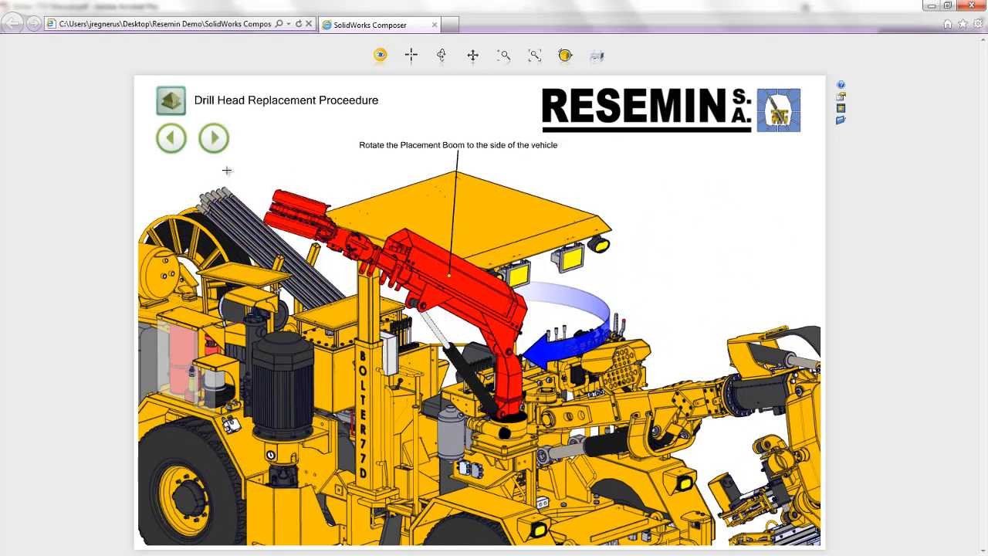
{"action": "left_click", "coordinate": [217, 139]}
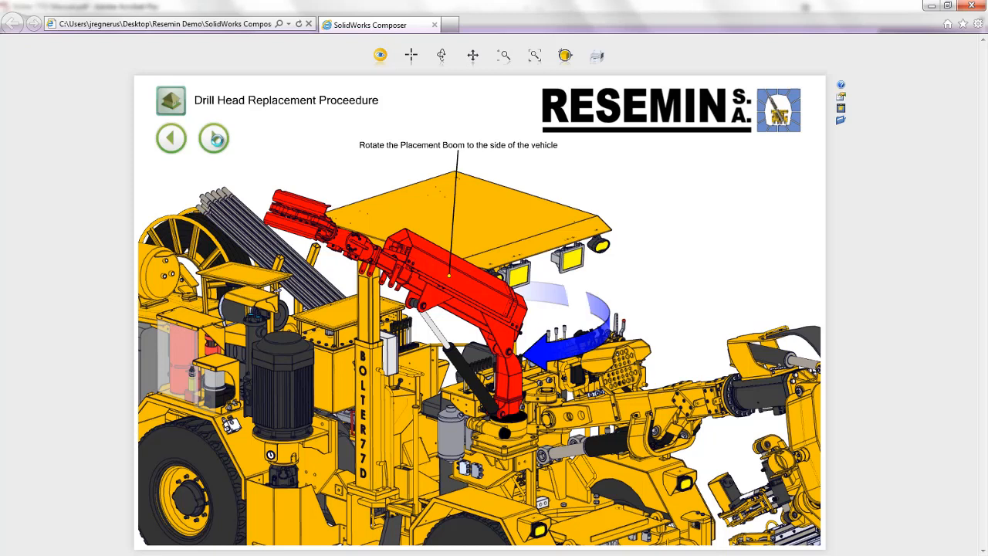
{"action": "left_click", "coordinate": [217, 140]}
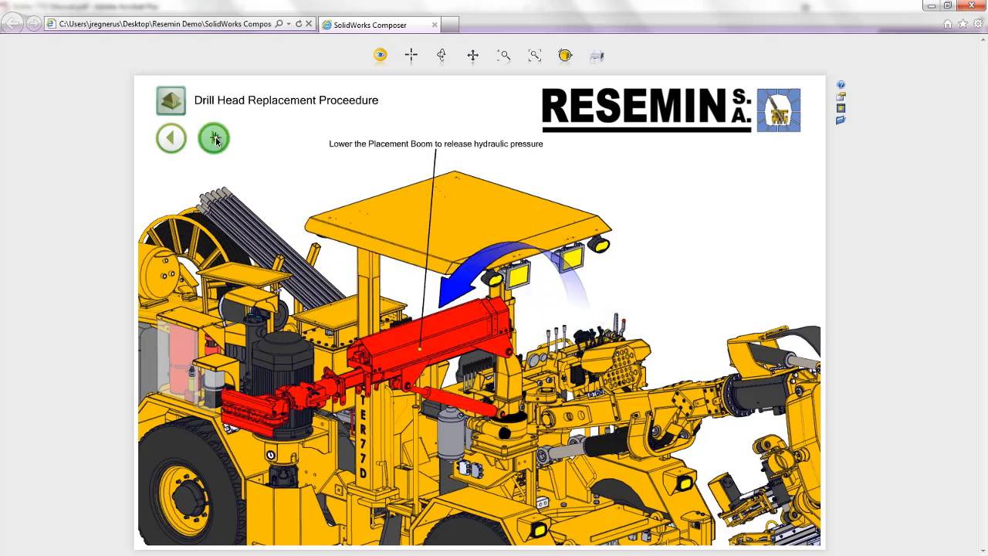
{"action": "left_click", "coordinate": [217, 140]}
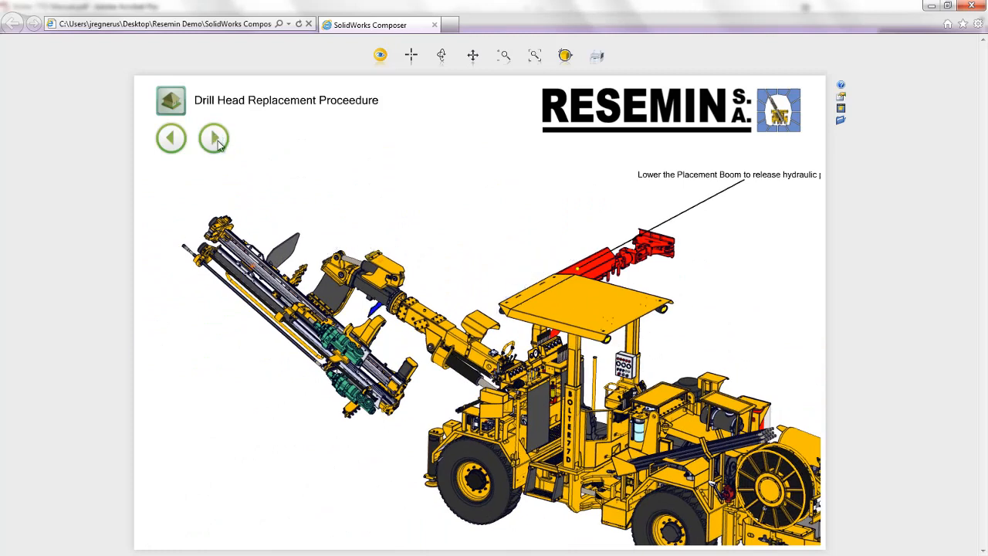
{"action": "left_click", "coordinate": [217, 140]}
{"action": "left_click", "coordinate": [217, 140]}
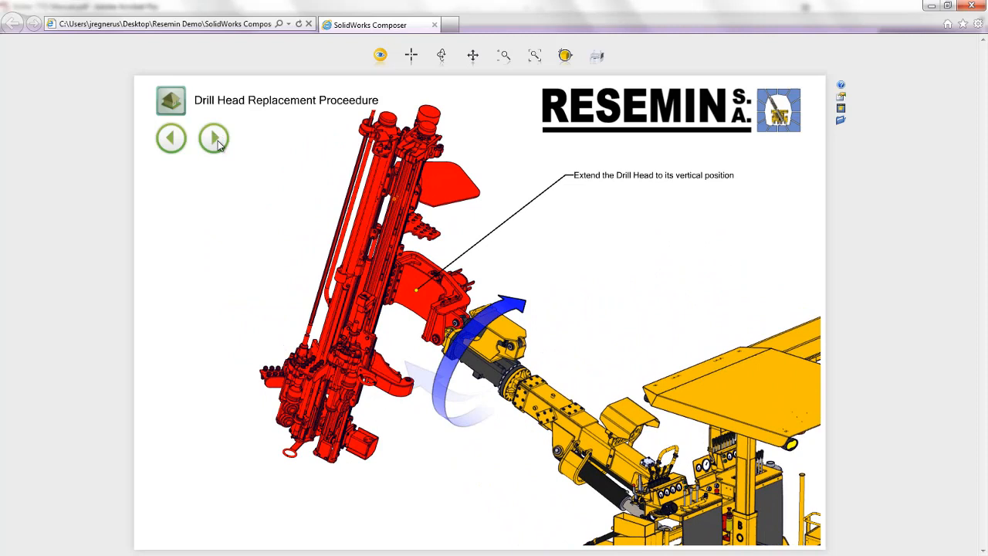
{"action": "left_click", "coordinate": [217, 141]}
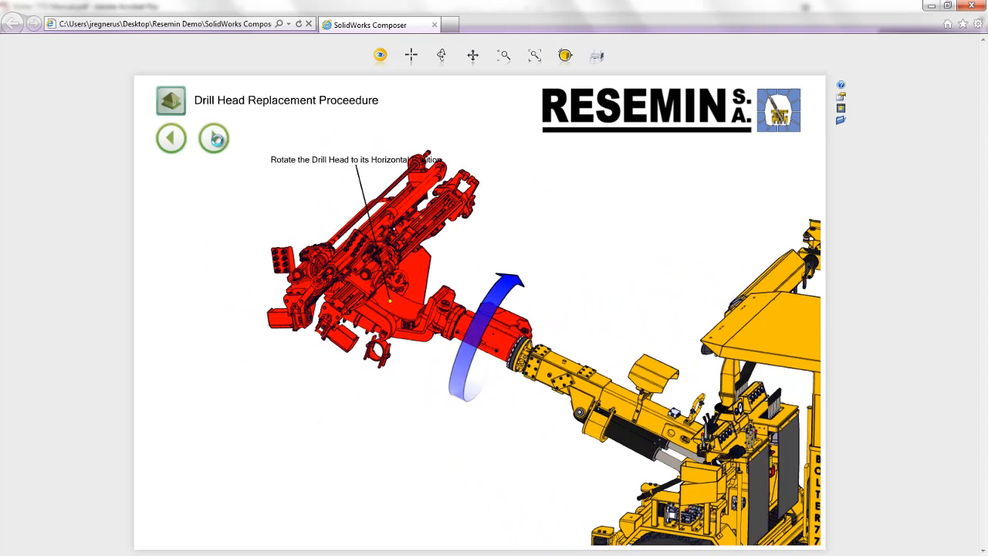
{"action": "left_click", "coordinate": [217, 140]}
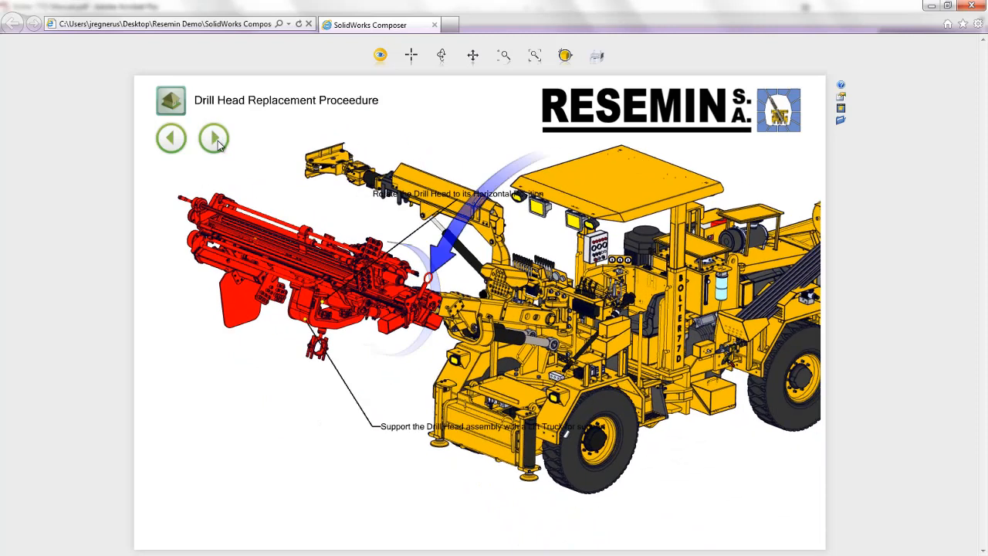
{"action": "left_click", "coordinate": [217, 140]}
{"action": "left_click", "coordinate": [217, 139]}
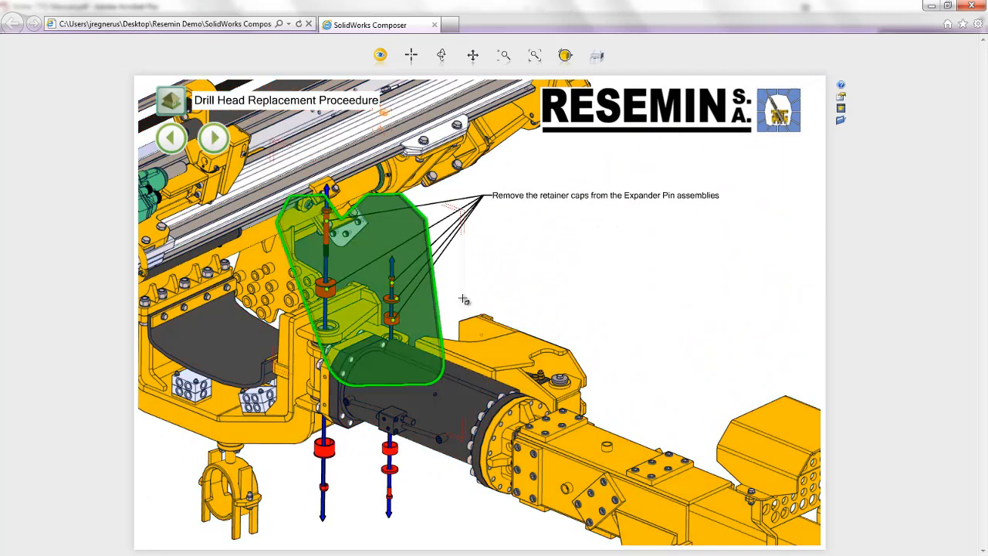
Examine the retainer caps on the Expander Pin assemblies from below and close up.
{"action": "scroll", "coordinate": [575, 324], "scroll_direction": "down", "scroll_amount": 1}
{"action": "scroll", "coordinate": [575, 324], "scroll_direction": "down", "scroll_amount": 4}
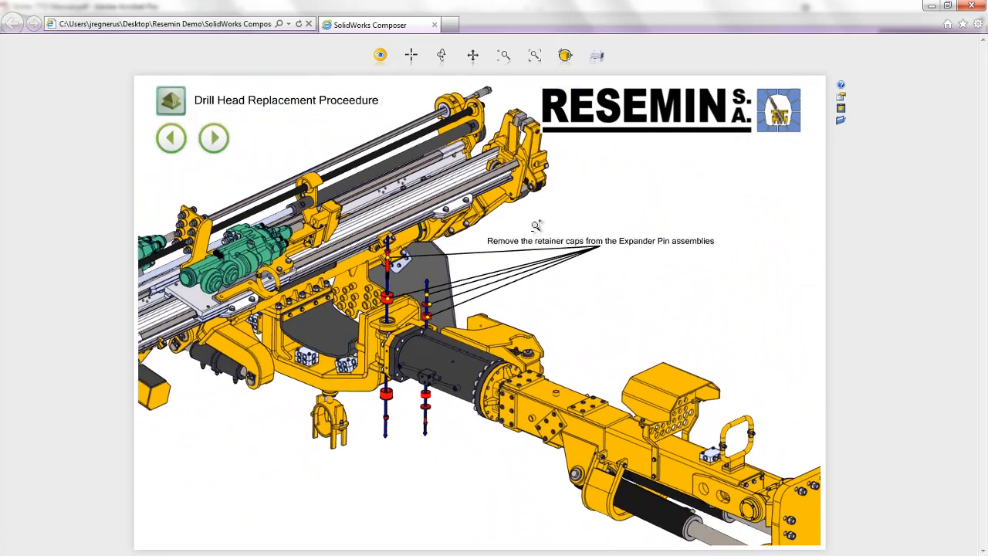
{"action": "middle_click_drag", "start_coordinate": [455, 443], "coordinate": [480, 346]}
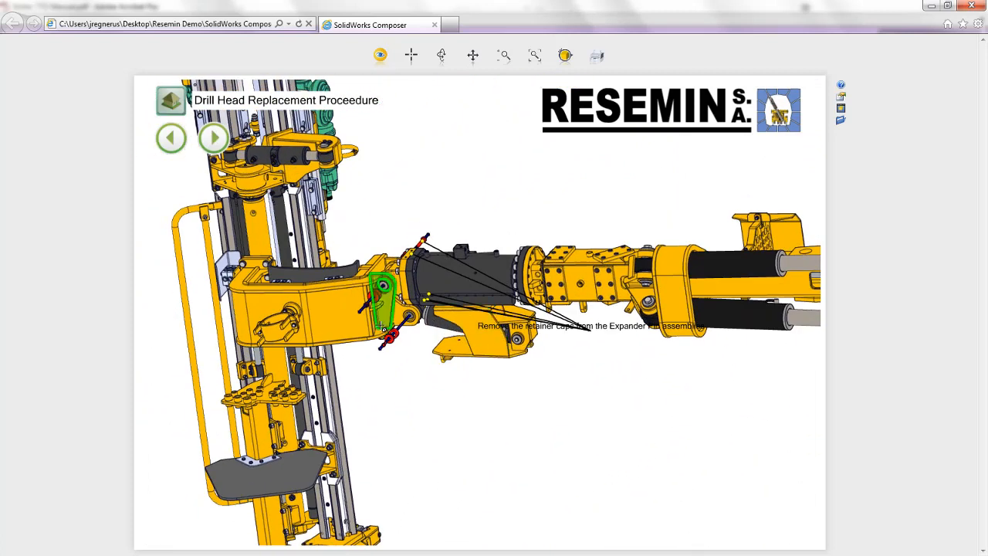
{"action": "scroll", "coordinate": [379, 325], "scroll_direction": "up", "scroll_amount": 6}
{"action": "middle_click_drag", "start_coordinate": [379, 325], "coordinate": [371, 359]}
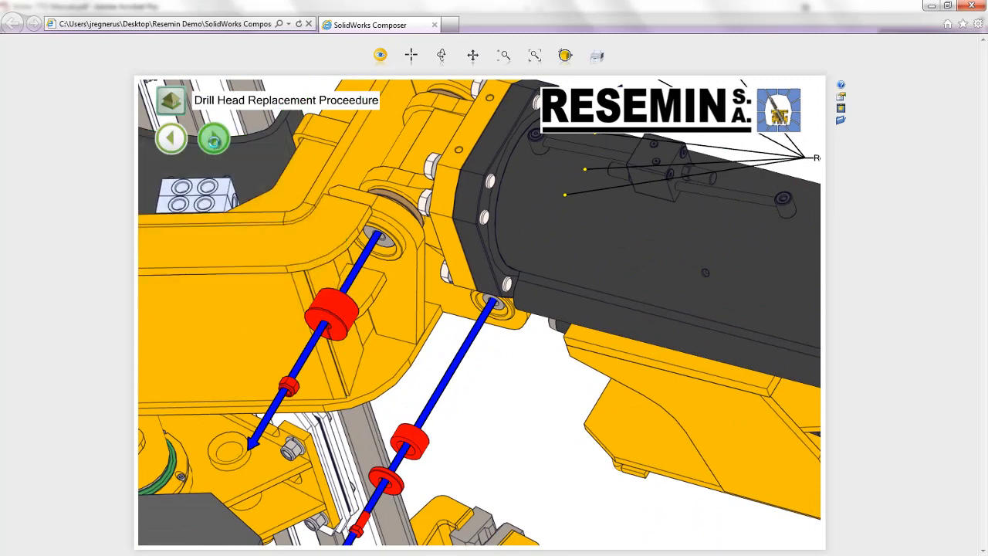
Advance through Expander Pin removal to the final drill head assembly removal view, and return to the home page.
{"action": "left_click", "coordinate": [214, 138]}
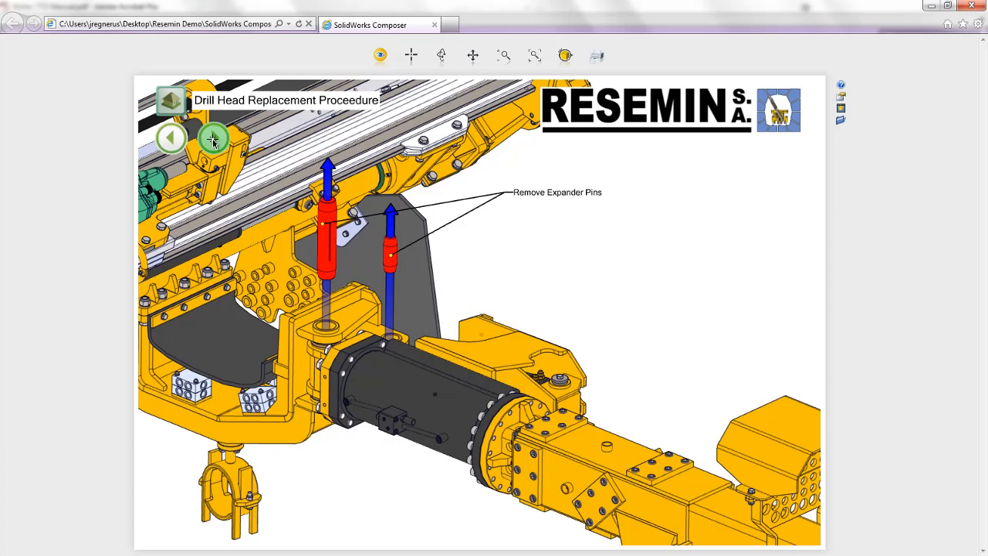
{"action": "left_click", "coordinate": [214, 139]}
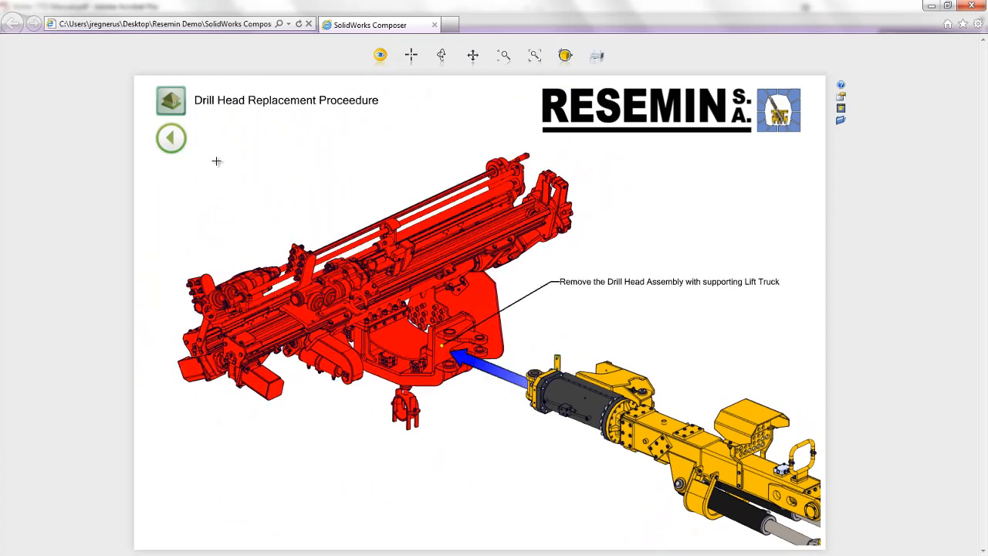
{"action": "left_click", "coordinate": [171, 101]}
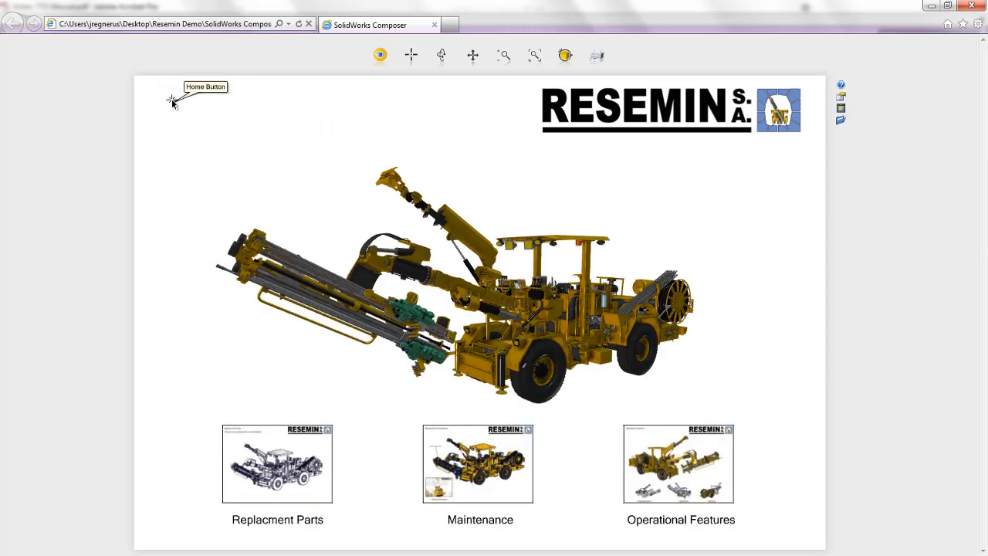
Open Operational Features, play the Placement Boom, Stabilizers and Steering animations, and return to the home page.
{"action": "left_click", "coordinate": [674, 467]}
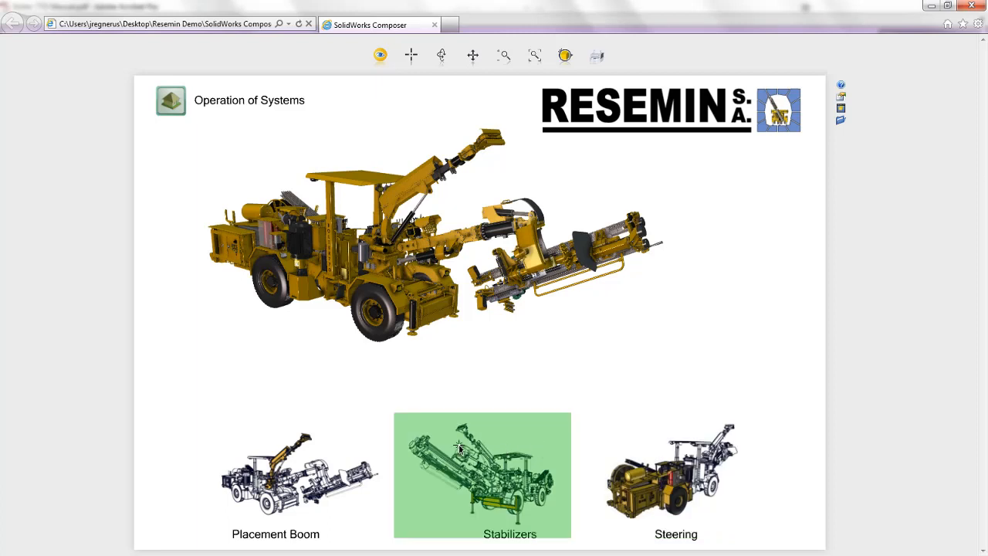
{"action": "left_click", "coordinate": [318, 448]}
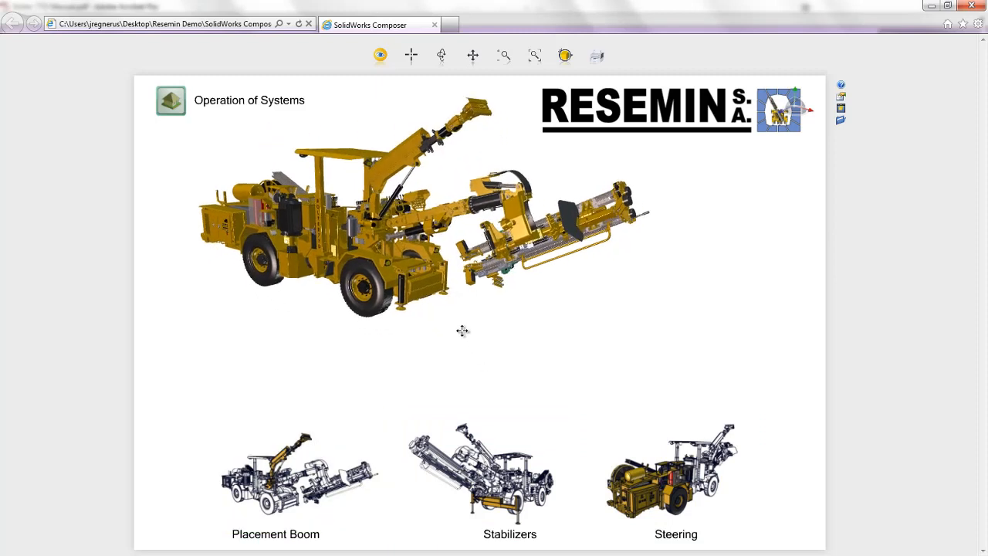
{"action": "left_click", "coordinate": [495, 472]}
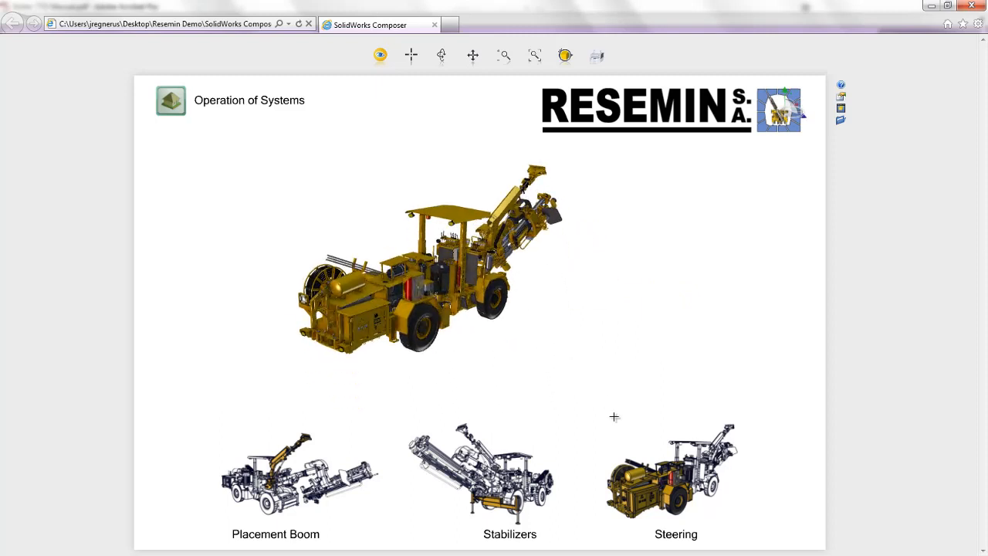
{"action": "left_click", "coordinate": [629, 451]}
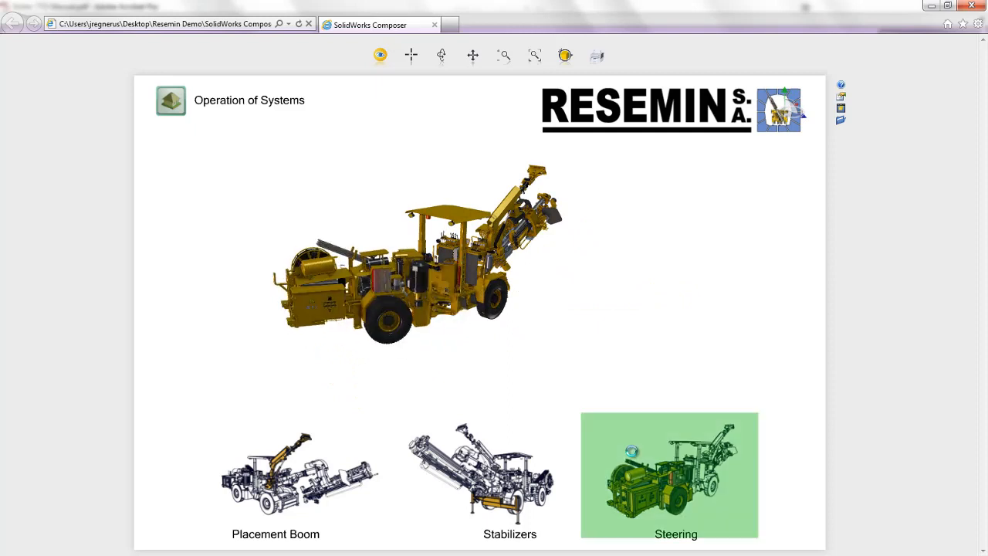
{"action": "left_click", "coordinate": [171, 100]}
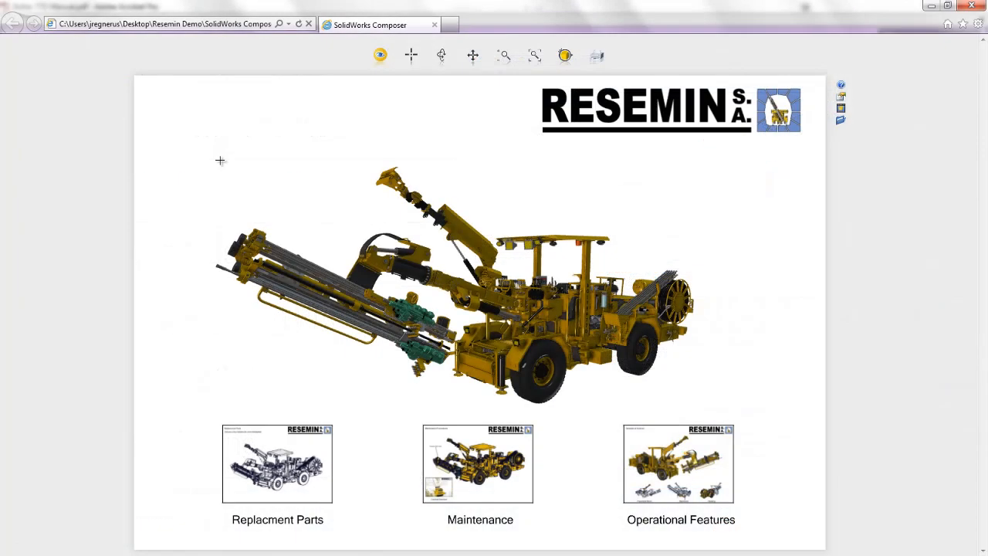
Switch to SolidWorks, view the ASM BOOM 14 assembly, and close it.
{"action": "key", "text": "super+Tab"}
{"action": "key", "text": "super+Tab"}
{"action": "key", "text": "super+Tab"}
{"action": "key", "text": "super+Tab"}
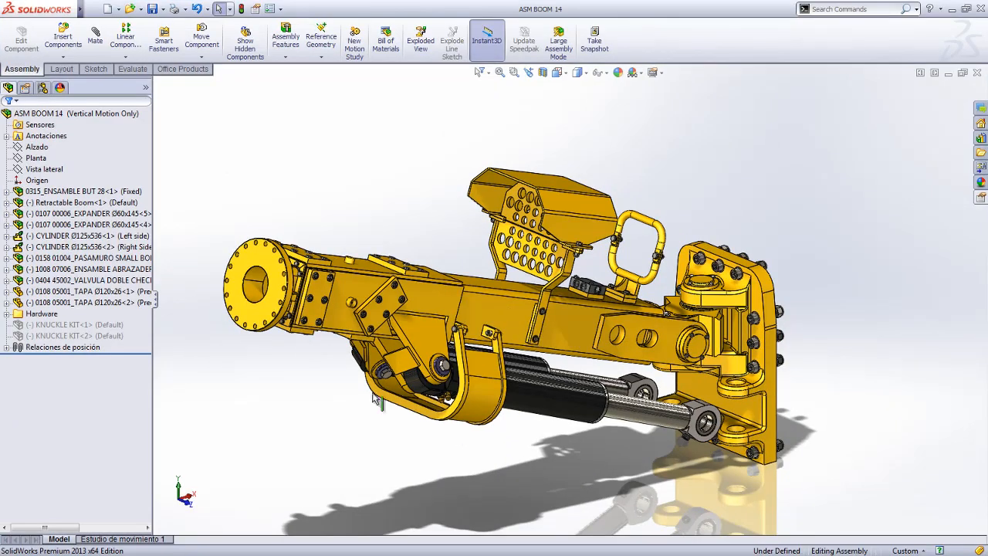
{"action": "middle_click_drag", "start_coordinate": [545, 471], "coordinate": [565, 453]}
{"action": "scroll", "coordinate": [569, 473], "scroll_direction": "up", "scroll_amount": 3}
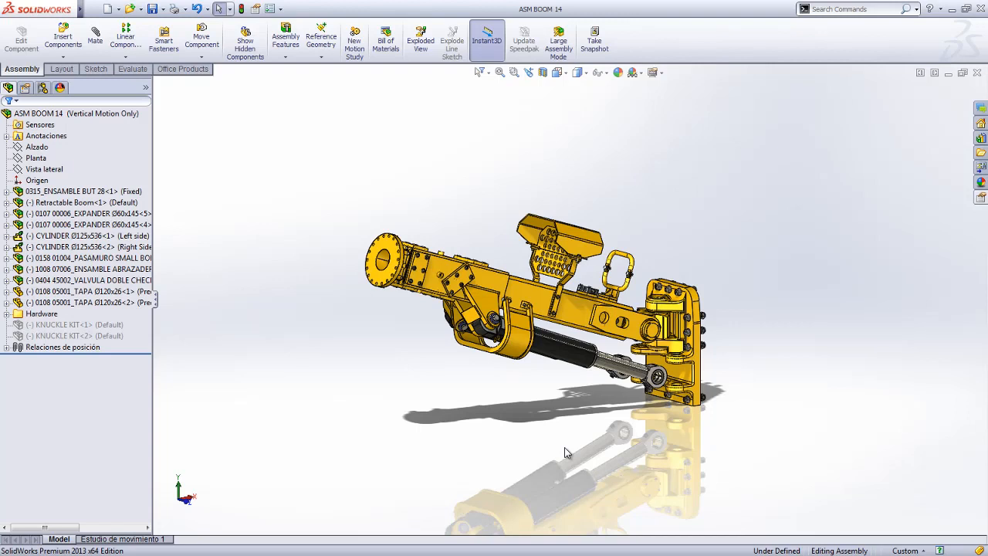
{"action": "left_click", "coordinate": [976, 72]}
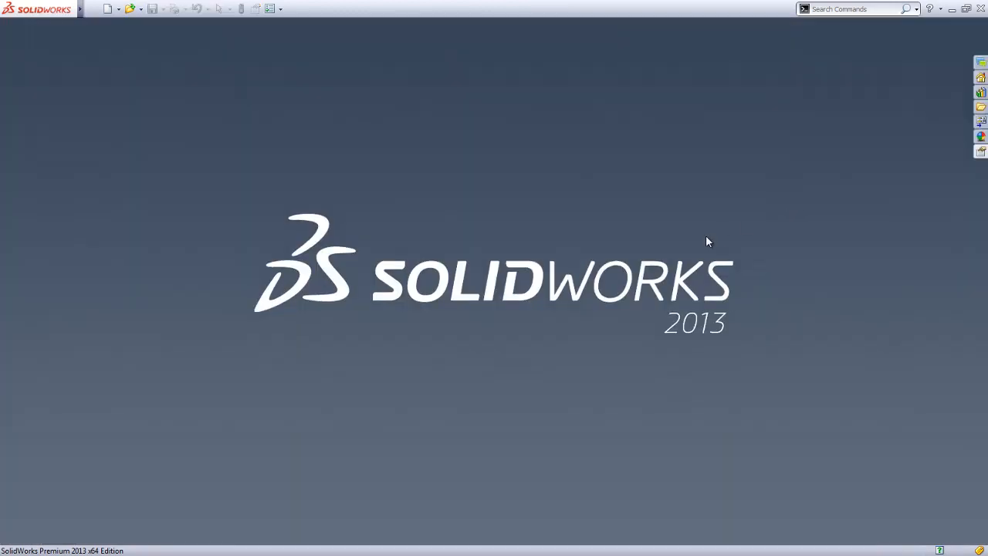
Close the browser window with the interactive document and switch to SolidWorks Composer.
{"action": "key", "text": "super+Tab"}
{"action": "key", "text": "super+Tab"}
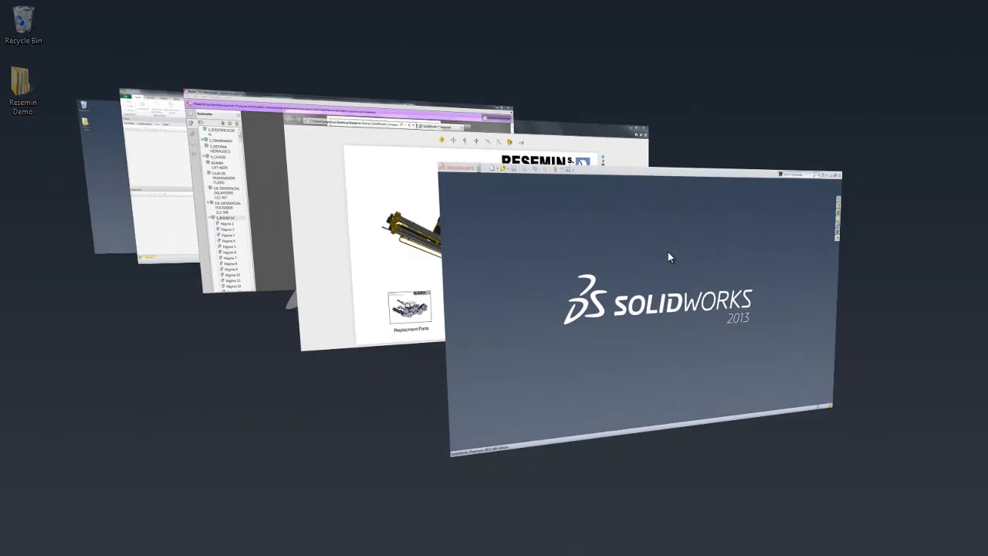
{"action": "left_click", "coordinate": [971, 6]}
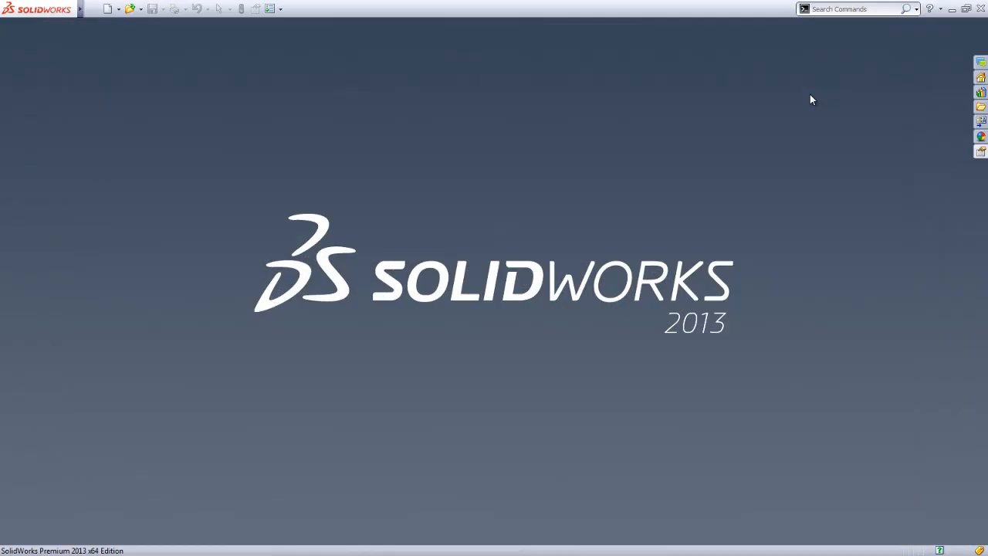
{"action": "key", "text": "super+Tab"}
{"action": "key", "text": "super+Tab"}
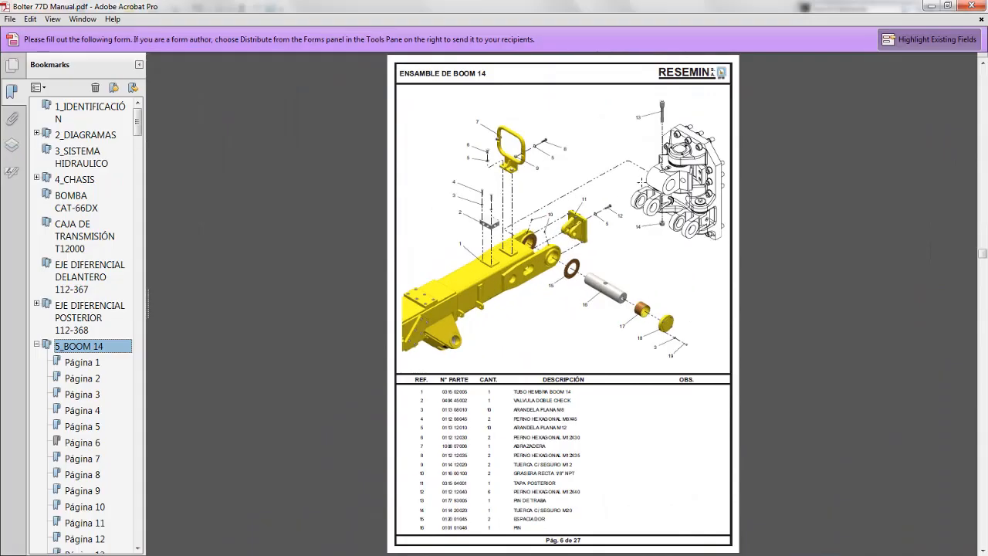
{"action": "key", "text": "alt+Tab"}
{"action": "key", "text": "super+Tab"}
{"action": "key", "text": "super+Tab"}
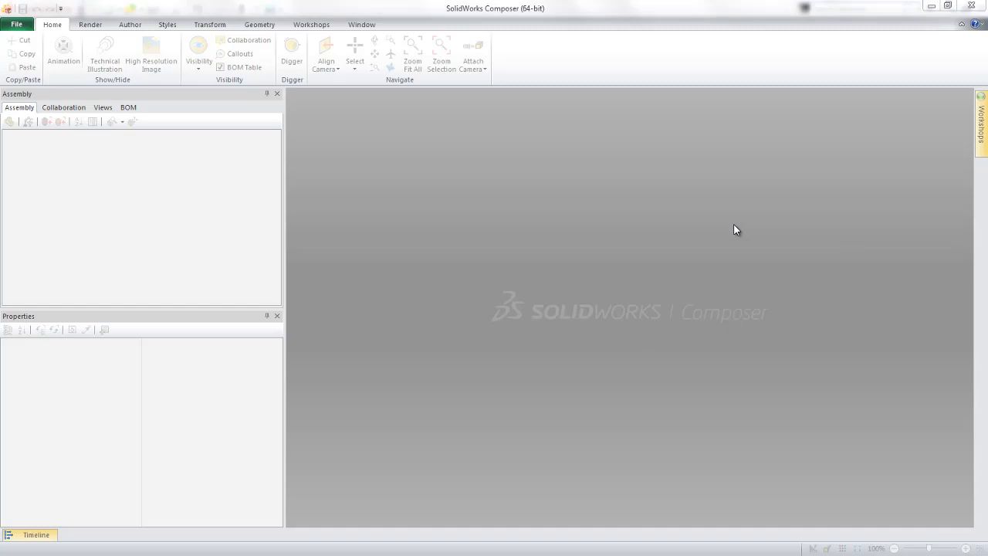
Open the ASM BOOM 14 file using the SolidWorks Assembly (.sldasm) file type.
{"action": "key", "text": "ctrl+o"}
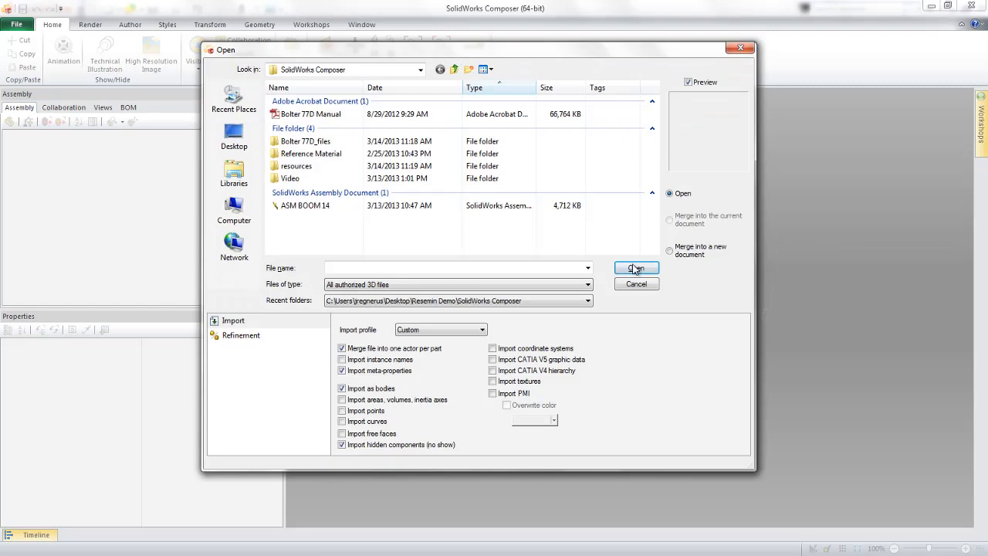
{"action": "left_click", "coordinate": [515, 288]}
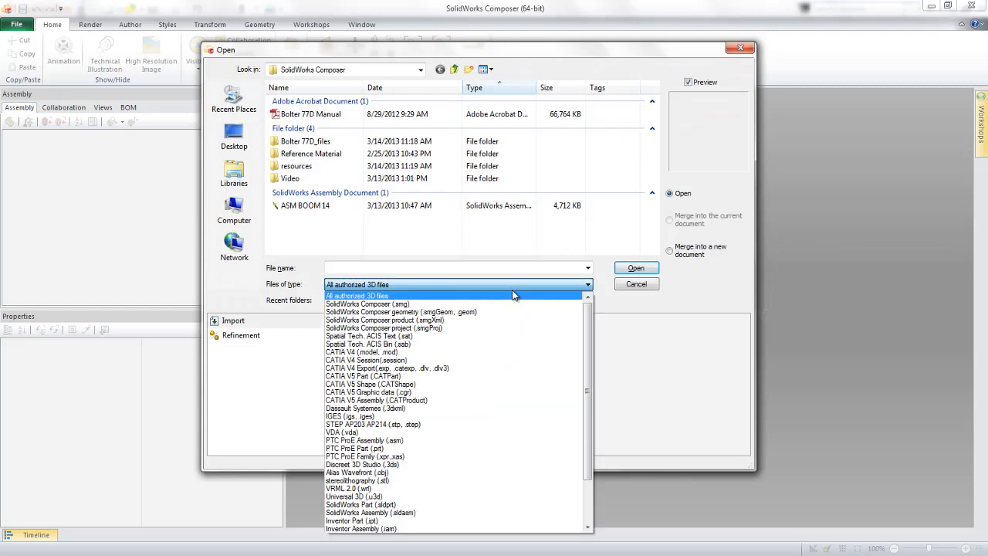
{"action": "left_click_drag", "start_coordinate": [588, 360], "coordinate": [589, 402]}
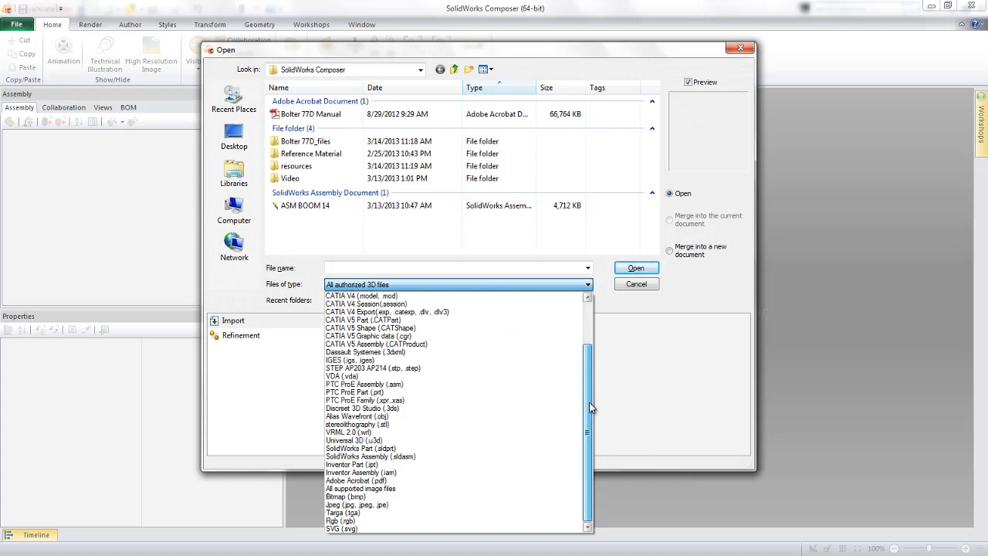
{"action": "left_click", "coordinate": [368, 457]}
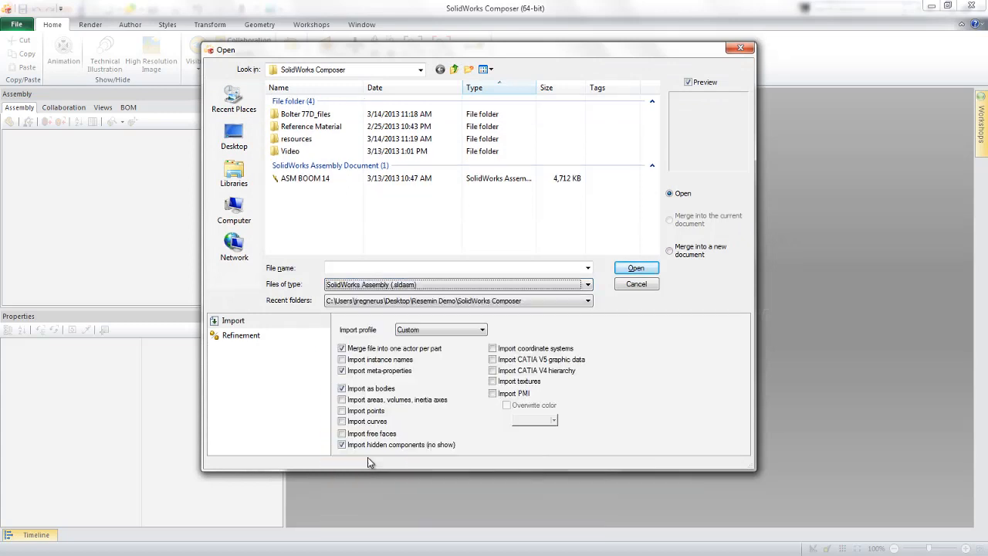
{"action": "double_click", "coordinate": [303, 178]}
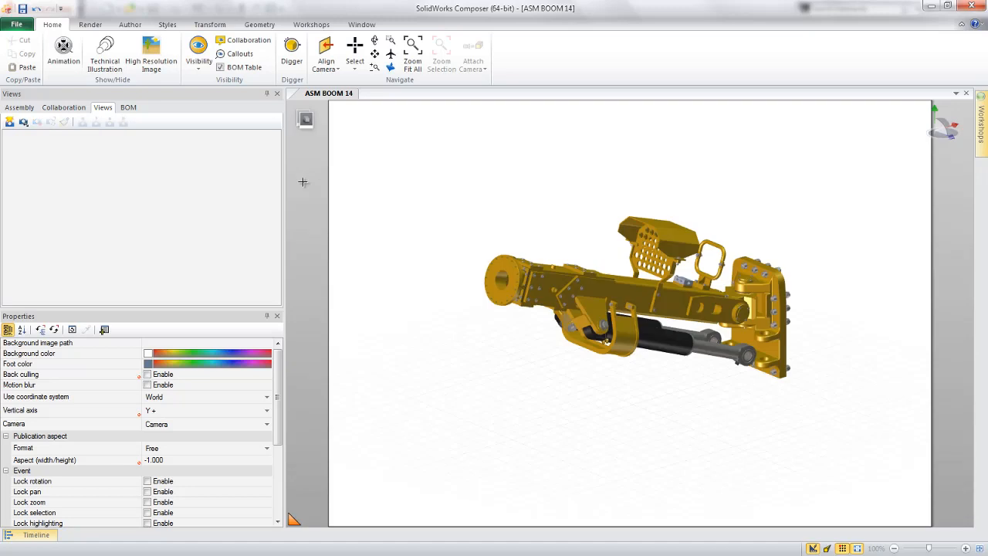
Examine the imported boom model and the user properties of a hex cap screw in the assembly tree.
{"action": "left_click_drag", "start_coordinate": [448, 383], "coordinate": [610, 363]}
{"action": "middle_click_drag", "start_coordinate": [611, 363], "coordinate": [622, 312]}
{"action": "left_click_drag", "start_coordinate": [788, 295], "coordinate": [556, 443]}
{"action": "middle_click_drag", "start_coordinate": [556, 443], "coordinate": [527, 403]}
{"action": "middle_click_drag", "start_coordinate": [418, 267], "coordinate": [463, 384], "text": "shift"}
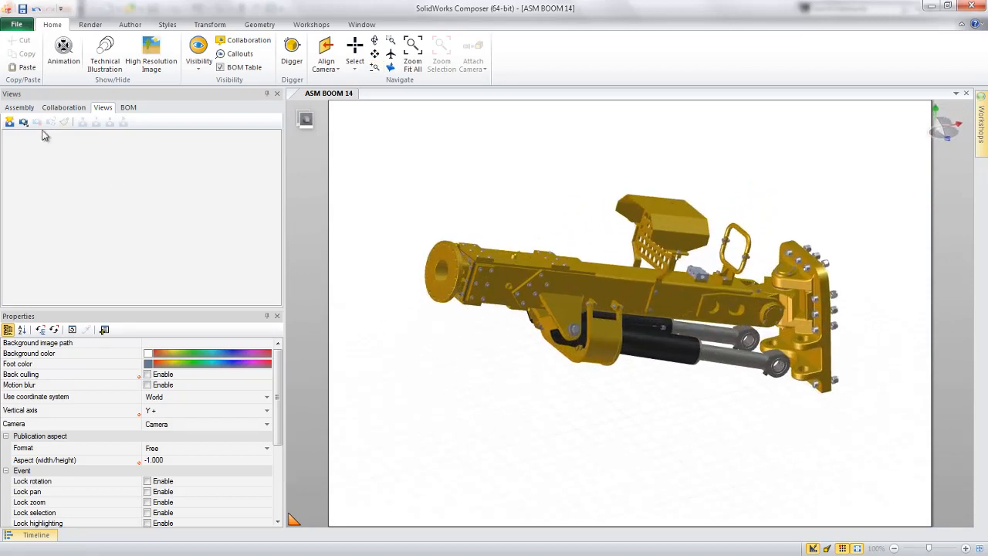
{"action": "left_click", "coordinate": [18, 108]}
{"action": "left_click_drag", "start_coordinate": [273, 171], "coordinate": [284, 254]}
{"action": "left_click", "coordinate": [100, 247]}
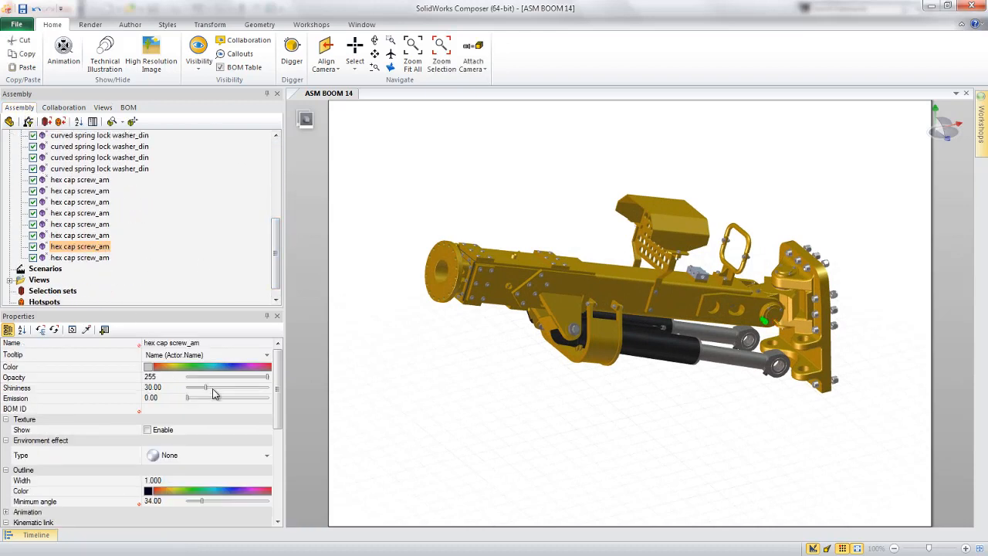
{"action": "left_click_drag", "start_coordinate": [280, 365], "coordinate": [280, 453]}
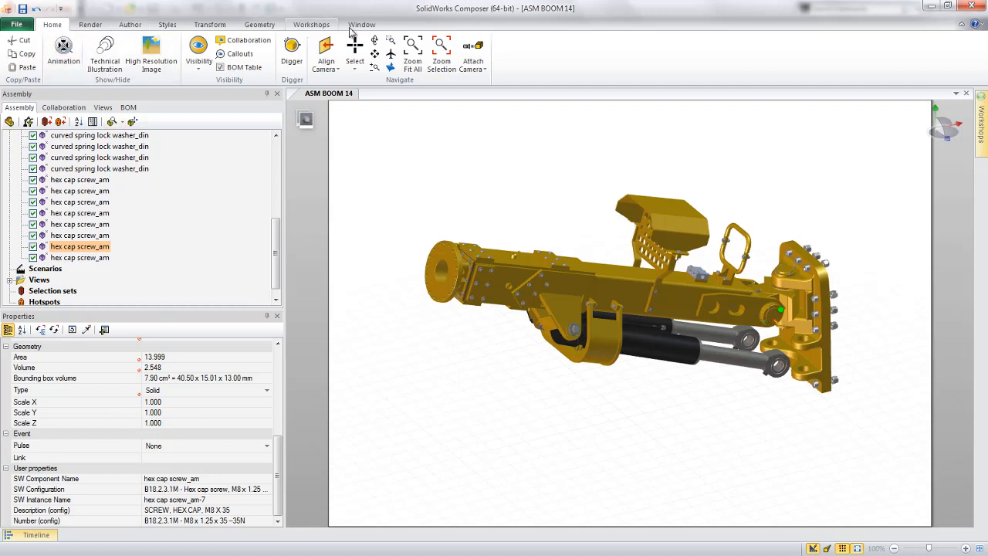
Replace the ground grid with a mirror reflection and a ground shadow.
{"action": "left_click", "coordinate": [90, 25]}
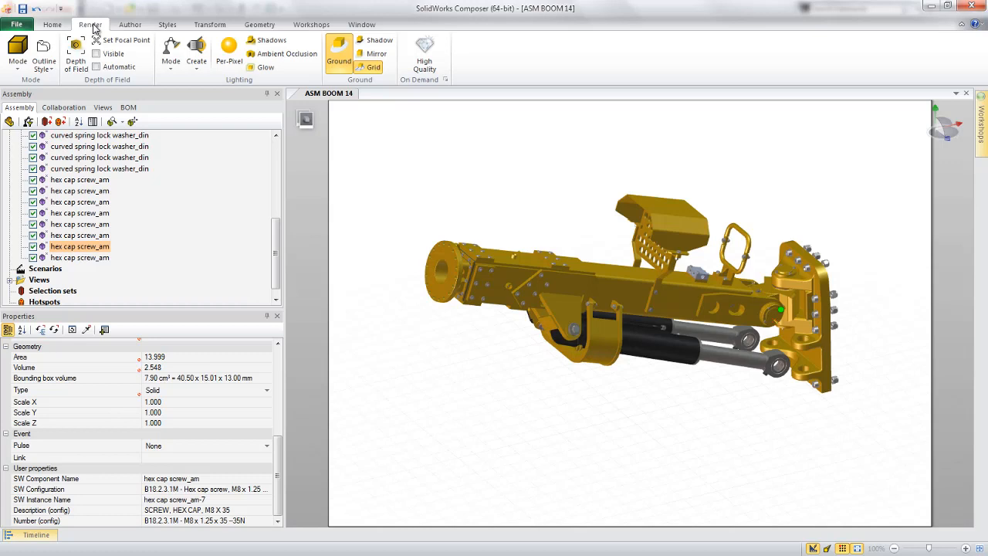
{"action": "left_click", "coordinate": [374, 68]}
{"action": "left_click", "coordinate": [377, 54]}
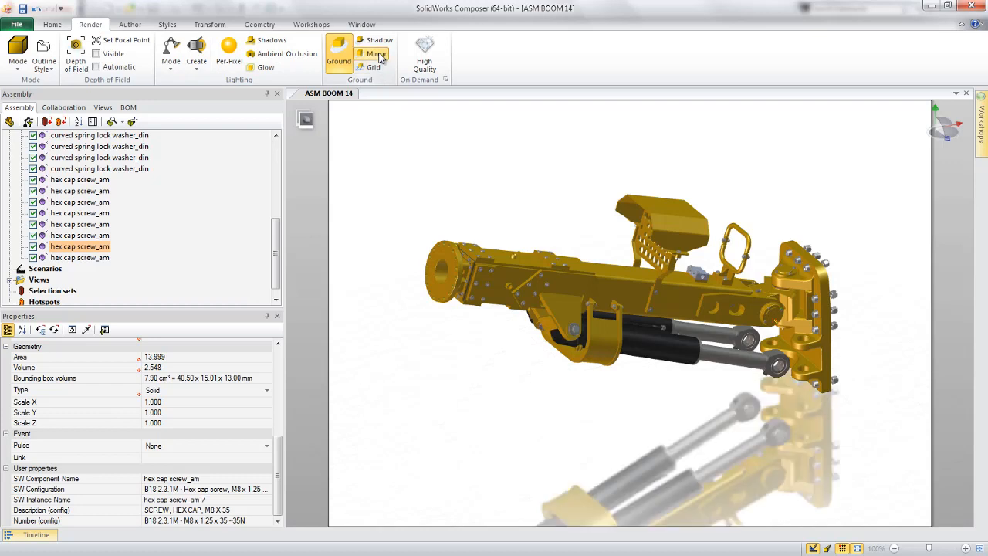
{"action": "left_click", "coordinate": [379, 40]}
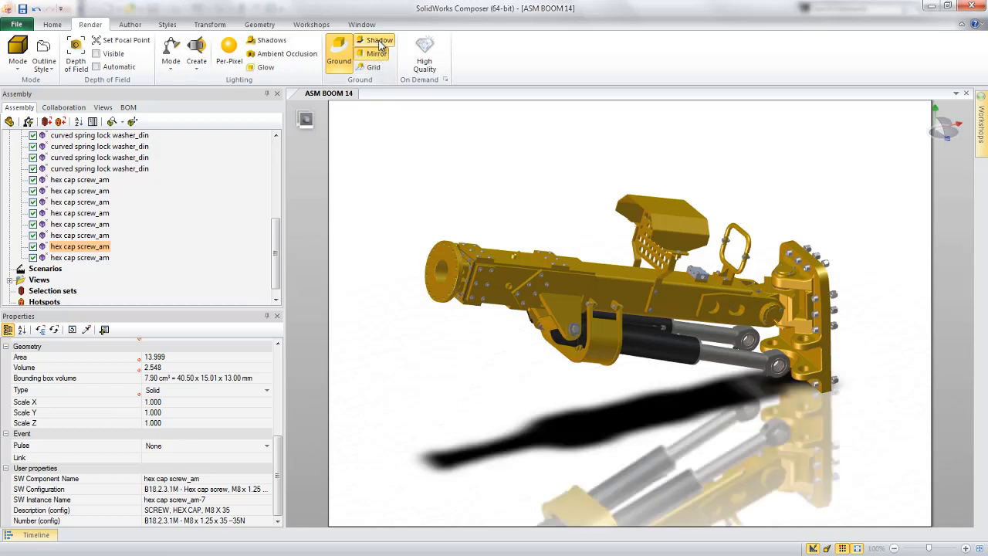
Turn off the ground display and enable per-pixel lighting with ambient occlusion.
{"action": "left_click", "coordinate": [332, 56]}
{"action": "left_click", "coordinate": [232, 55]}
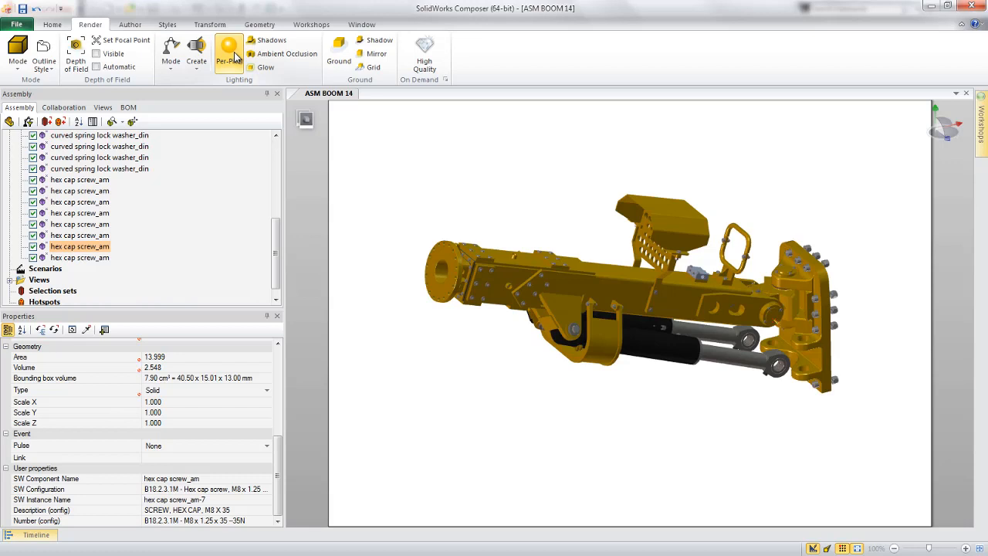
{"action": "left_click", "coordinate": [263, 55]}
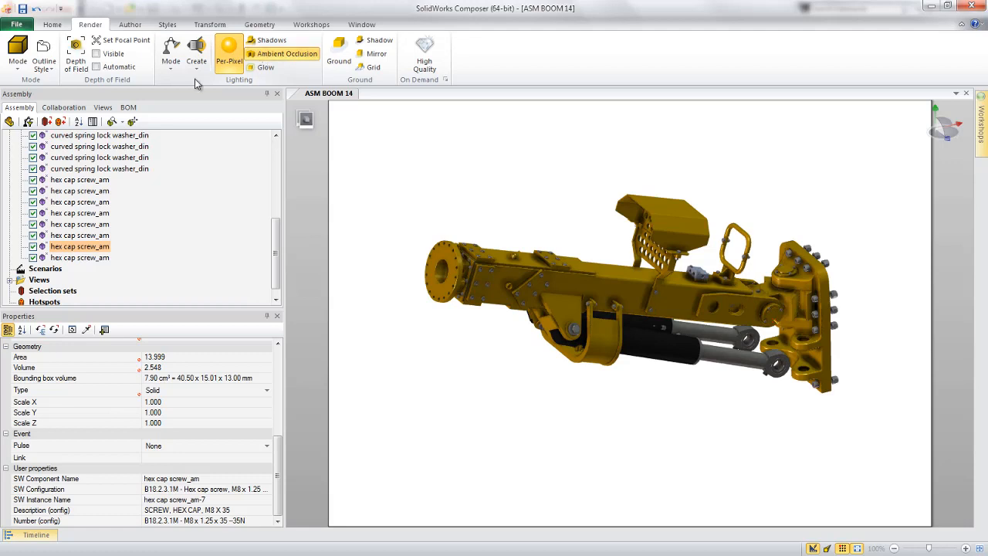
Create a view of the boom assembly and name it Default.
{"action": "left_click", "coordinate": [103, 107]}
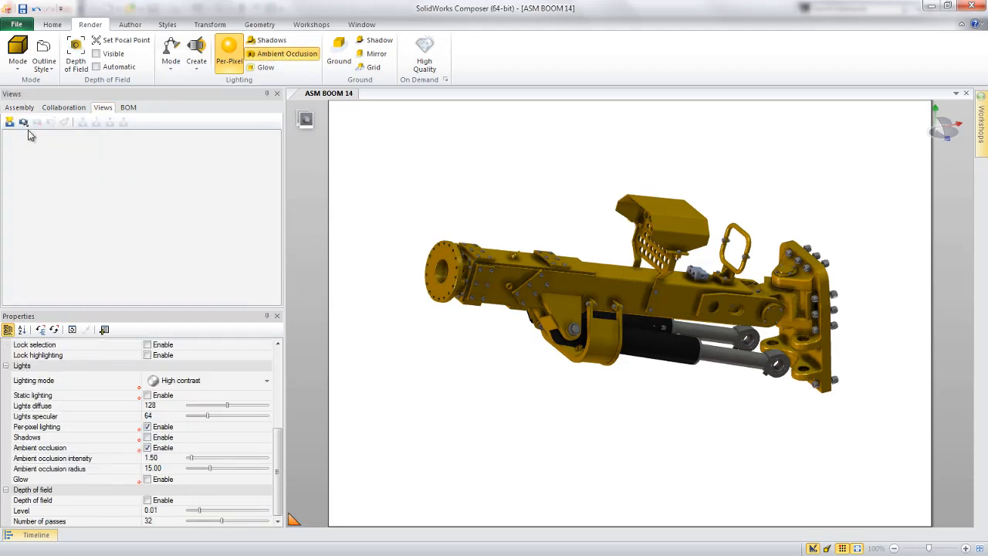
{"action": "left_click", "coordinate": [9, 121]}
{"action": "type", "text": "Default"}
{"action": "key", "text": "Return"}
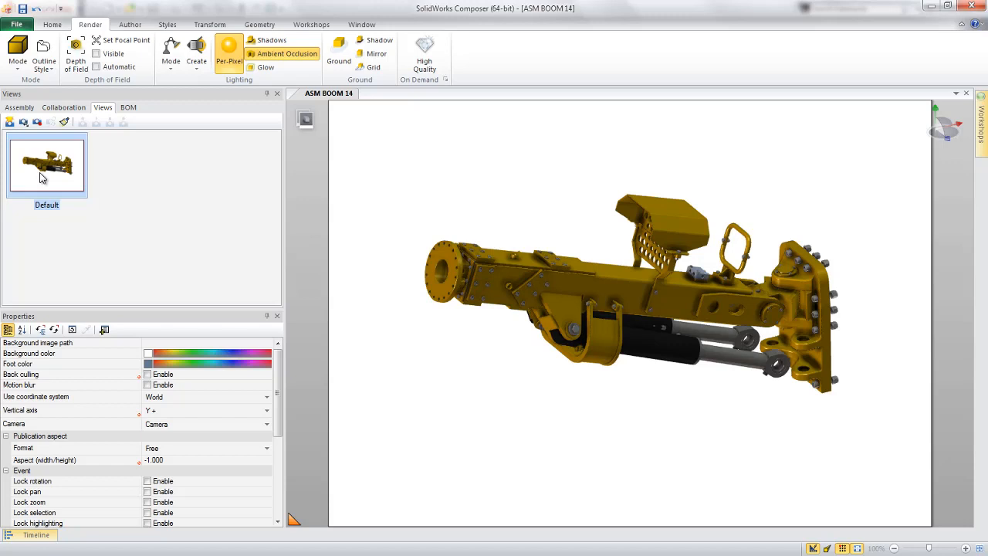
Turn off per-pixel lighting and ambient occlusion, try the Technical and Flat Technical render modes, and settle on Silhouette.
{"action": "left_click", "coordinate": [266, 54]}
{"action": "left_click", "coordinate": [24, 60]}
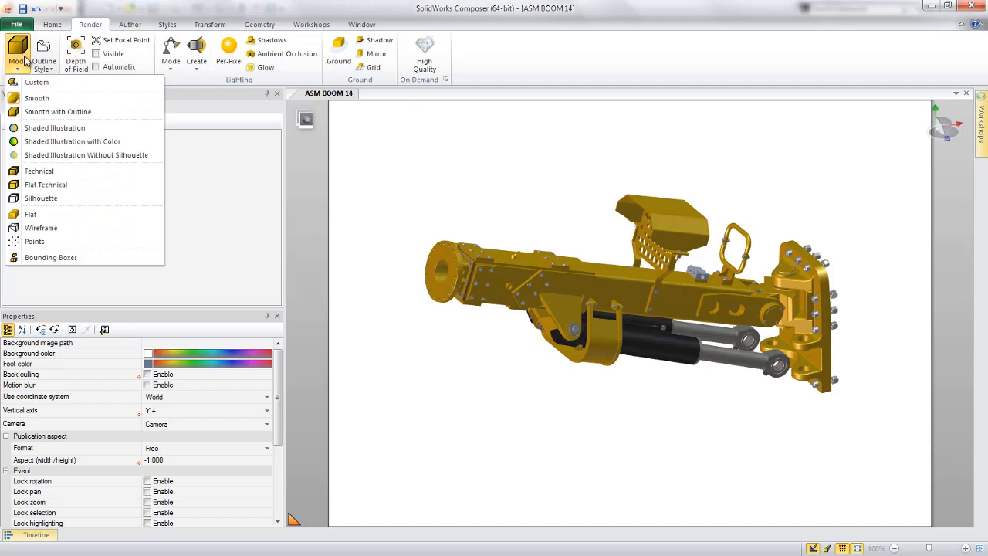
{"action": "left_click", "coordinate": [35, 172]}
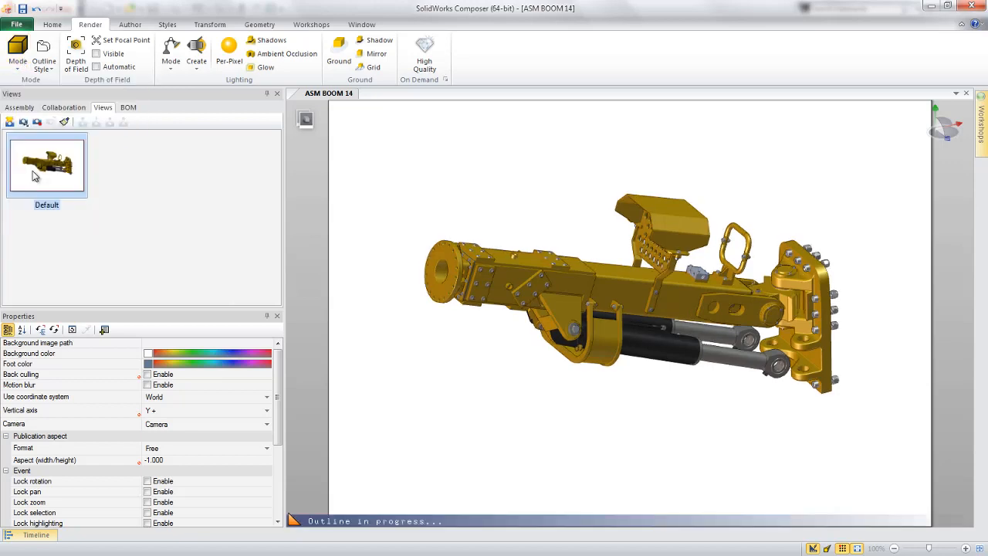
{"action": "left_click", "coordinate": [17, 60]}
{"action": "left_click", "coordinate": [24, 186]}
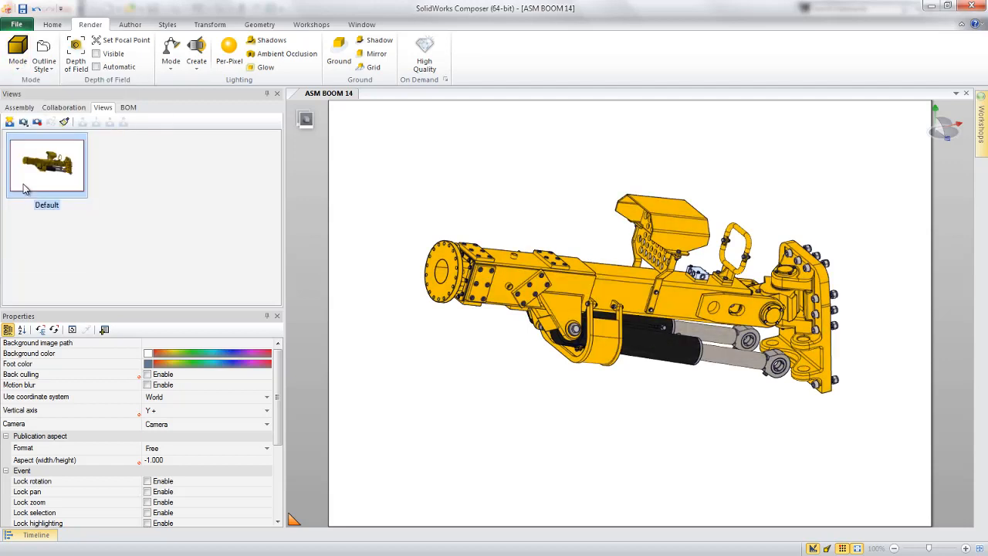
{"action": "left_click", "coordinate": [17, 60]}
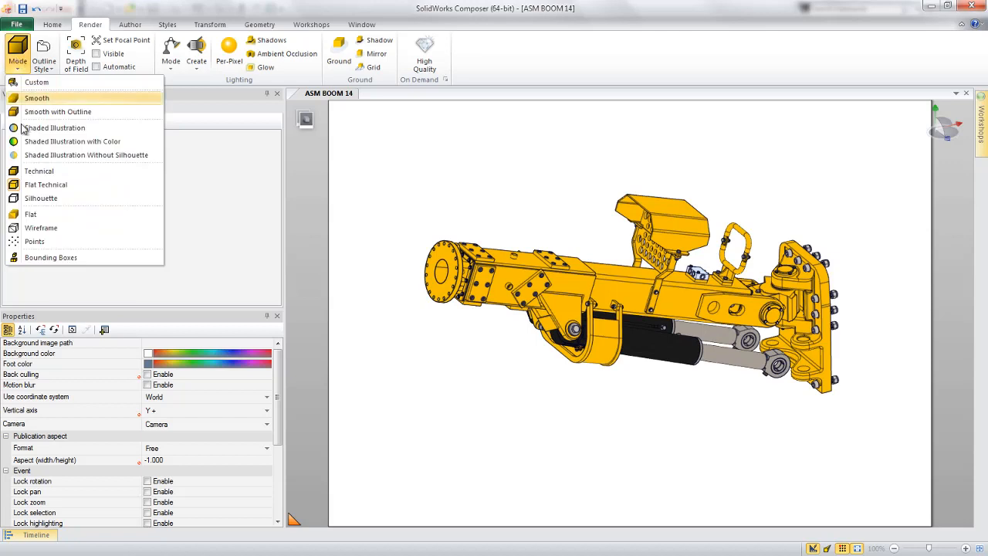
{"action": "left_click", "coordinate": [23, 194]}
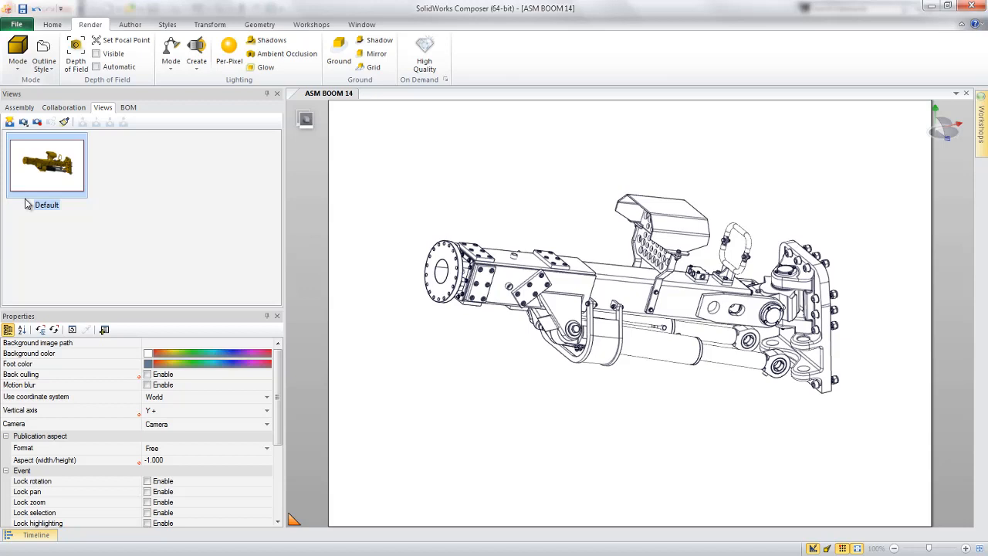
Try the Sharp Edges outline style on the boom and set it to Smart Outlines.
{"action": "left_click", "coordinate": [44, 62]}
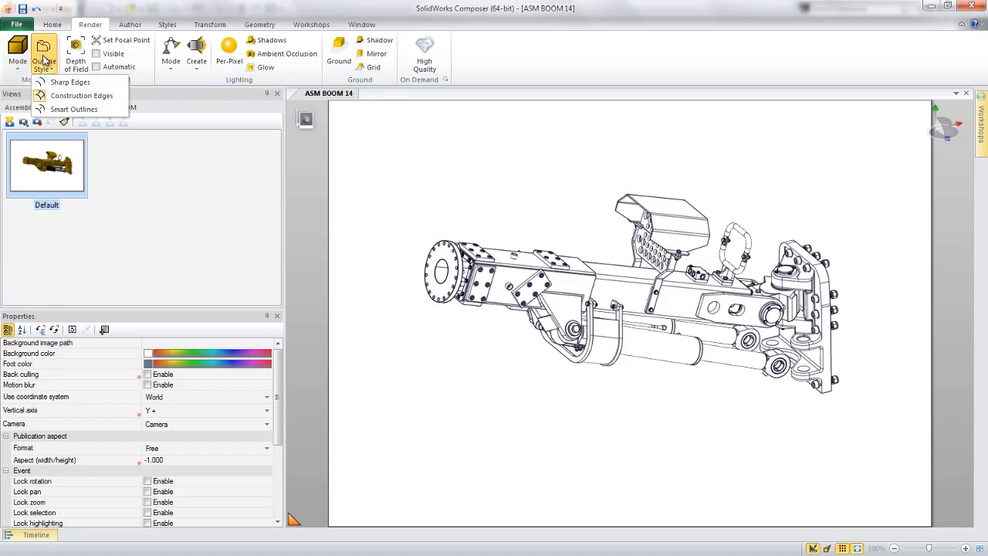
{"action": "left_click", "coordinate": [46, 85]}
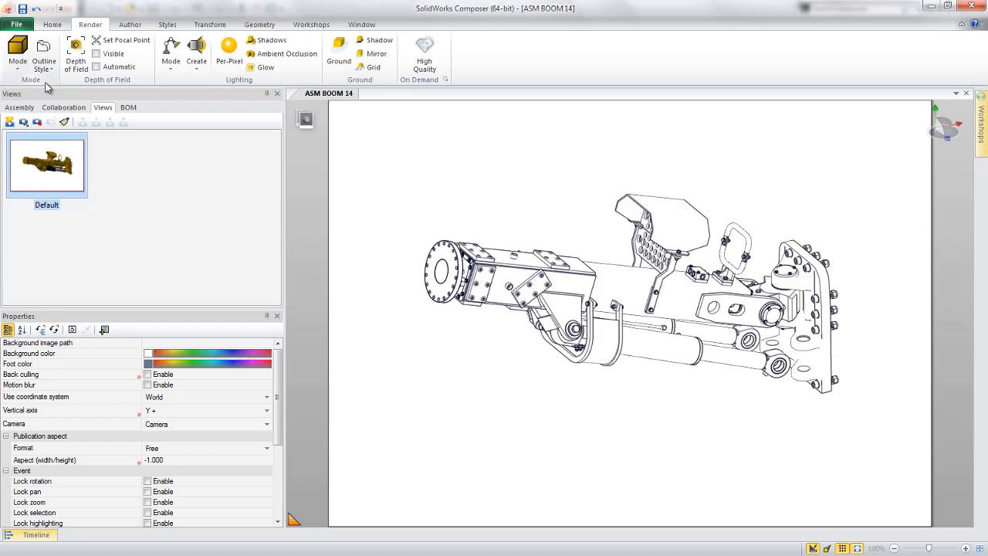
{"action": "left_click", "coordinate": [44, 61]}
{"action": "left_click", "coordinate": [48, 109]}
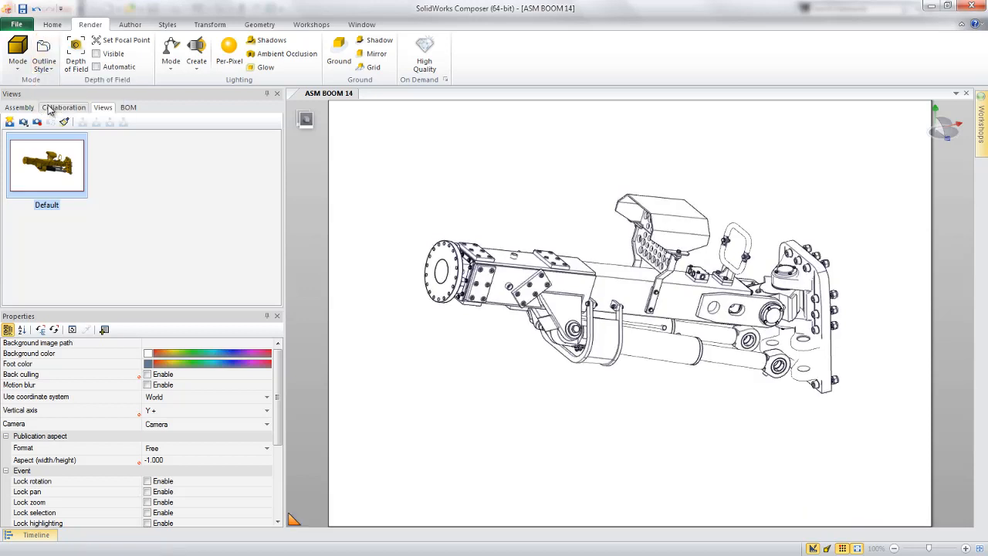
Finish setting the boom's outline style and create a view of it named Parts List.
{"action": "left_click", "coordinate": [44, 62]}
{"action": "left_click", "coordinate": [54, 94]}
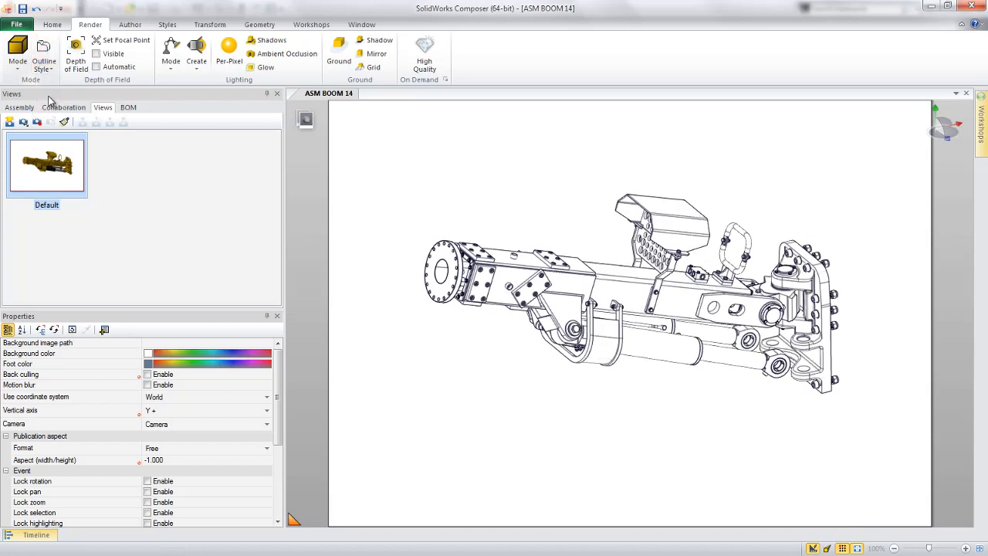
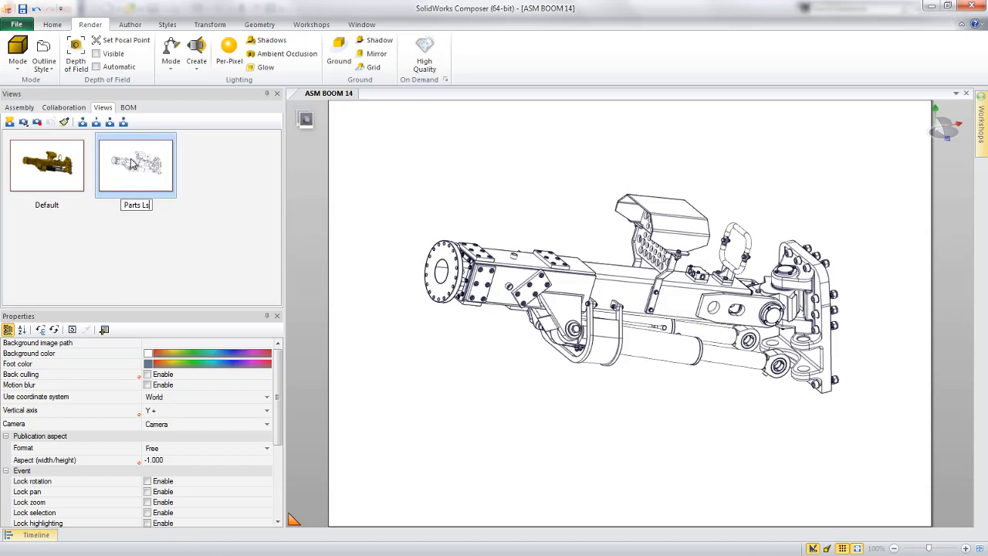
{"action": "key", "text": "Return"}
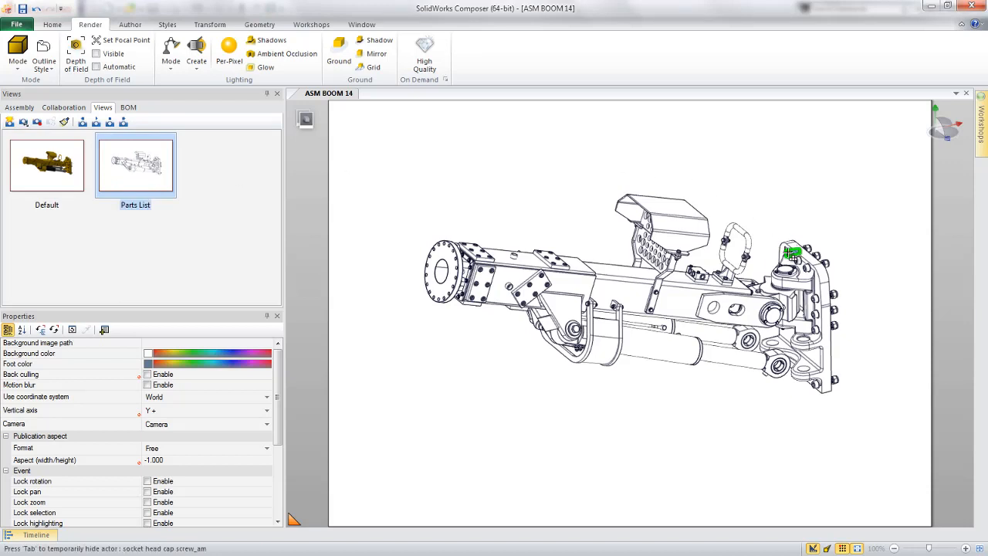
Translate the 0315_ENSAMBLE BUT 28 mounting assembly outward, clear of the boom's end.
{"action": "left_click", "coordinate": [789, 252]}
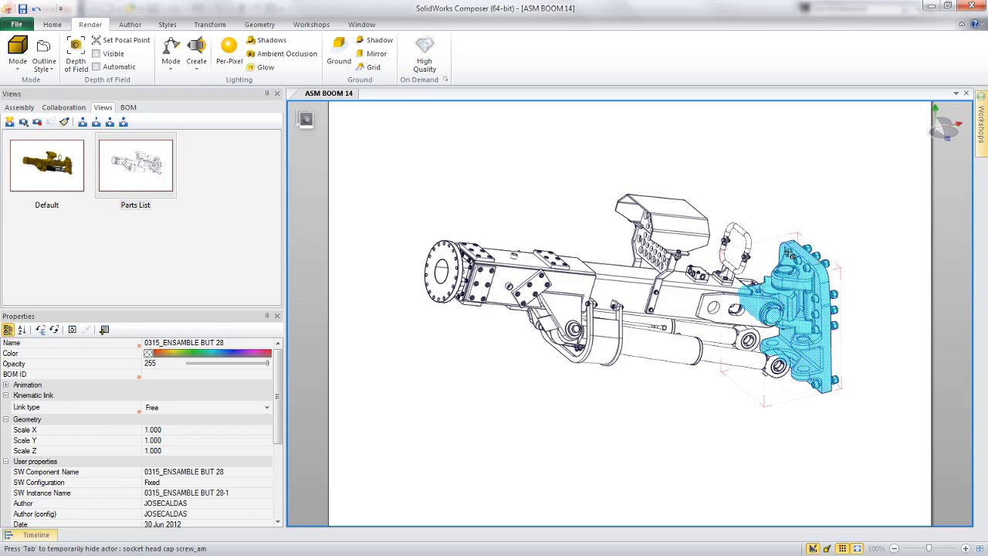
{"action": "right_click", "coordinate": [801, 253]}
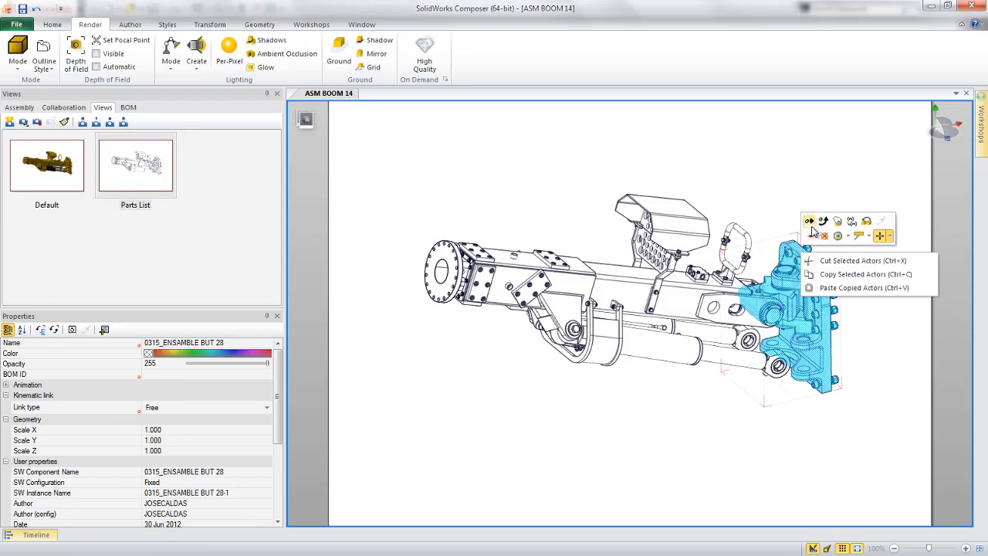
{"action": "left_click", "coordinate": [810, 226]}
{"action": "left_click_drag", "start_coordinate": [736, 328], "coordinate": [793, 306]}
Translate the front CYLINDER Ø125x536 straight down, clear of the boom.
{"action": "left_click", "coordinate": [647, 348]}
{"action": "right_click", "coordinate": [647, 348]}
{"action": "left_click", "coordinate": [663, 316]}
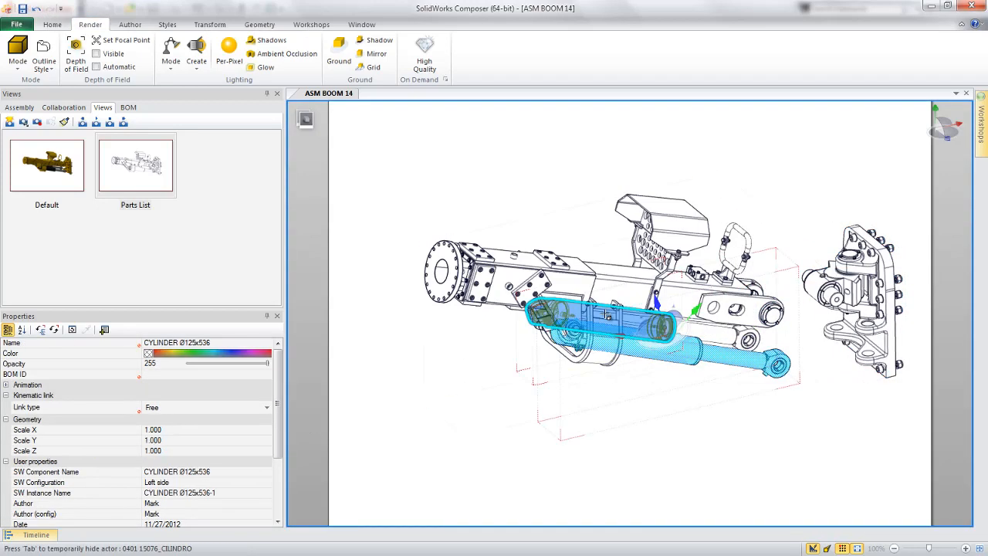
{"action": "left_click_drag", "start_coordinate": [587, 312], "coordinate": [584, 397]}
{"action": "left_click", "coordinate": [584, 378]}
Translate the expander pin at the cylinder bracket out along its own axis, clear of the bracket.
{"action": "left_click", "coordinate": [567, 330]}
{"action": "right_click", "coordinate": [573, 328]}
{"action": "left_click", "coordinate": [593, 300]}
{"action": "left_click_drag", "start_coordinate": [575, 322], "coordinate": [640, 307], "text": "alt"}
{"action": "key", "text": "Escape"}
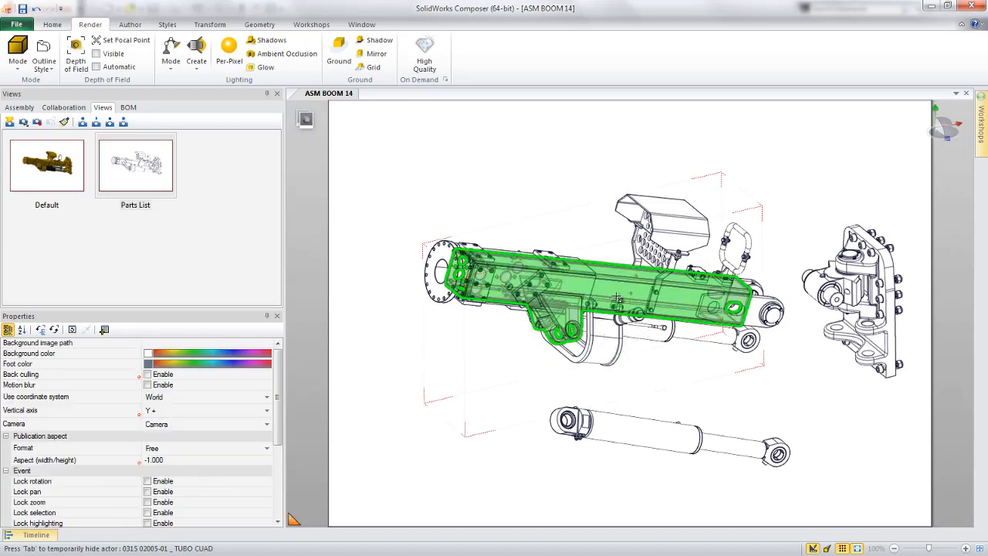
Select the PASAMURO, ABRAZADERA DE MANGUERAS and VALVULA DOBLE CHECK subassemblies and translate them upward off the boom by about 354 mm.
{"action": "left_click", "coordinate": [19, 108]}
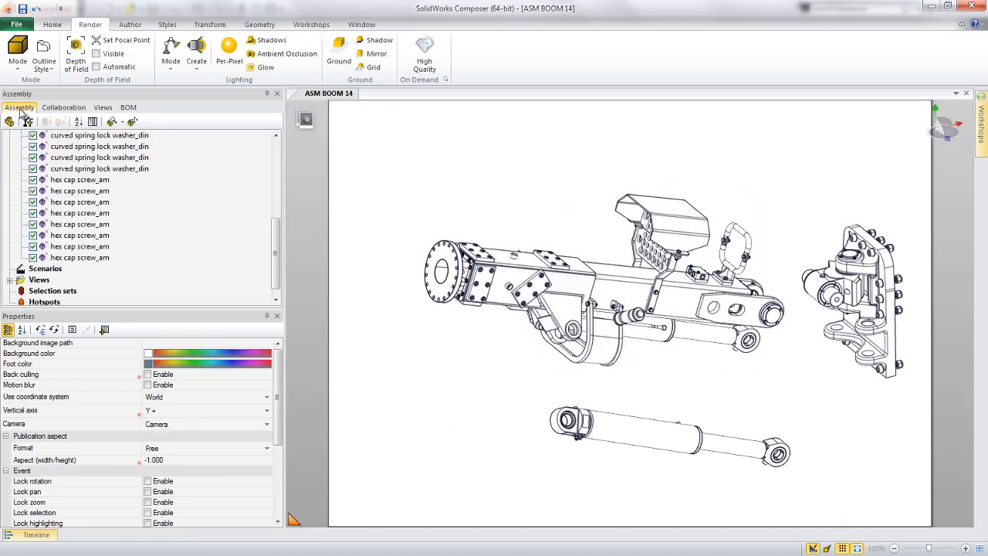
{"action": "scroll", "coordinate": [69, 218], "scroll_direction": "up", "scroll_amount": 5}
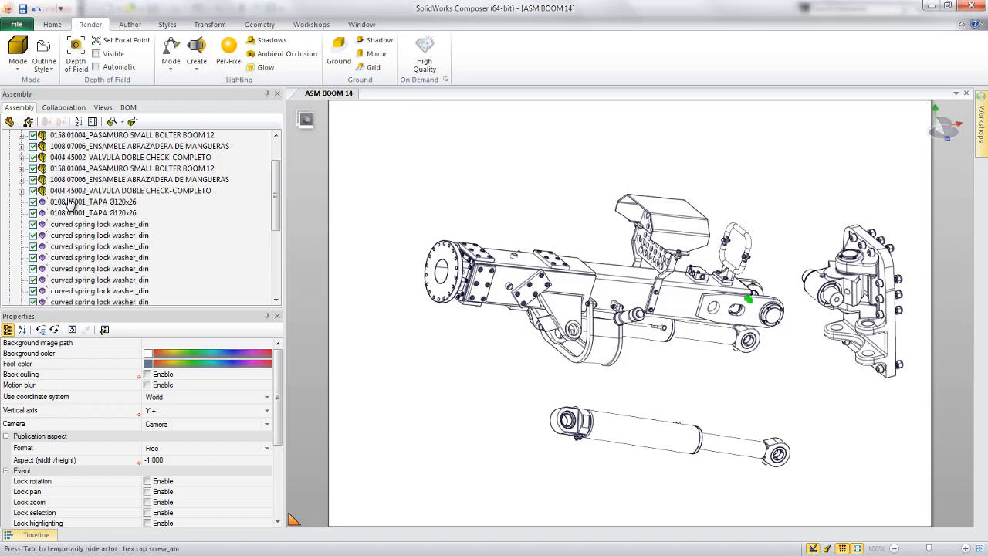
{"action": "left_click", "coordinate": [70, 224]}
{"action": "left_click", "coordinate": [69, 236], "text": "ctrl"}
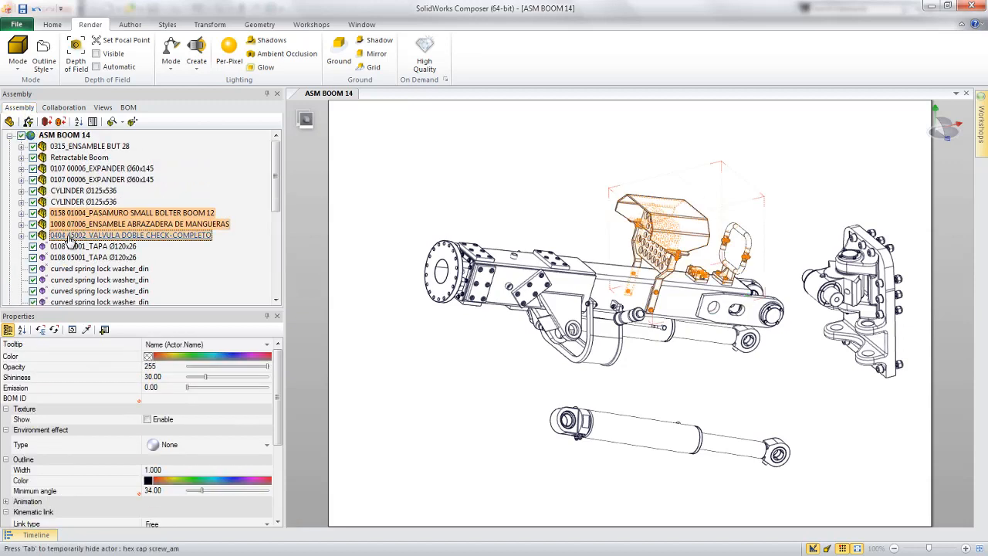
{"action": "right_click", "coordinate": [474, 195]}
{"action": "left_click", "coordinate": [484, 179]}
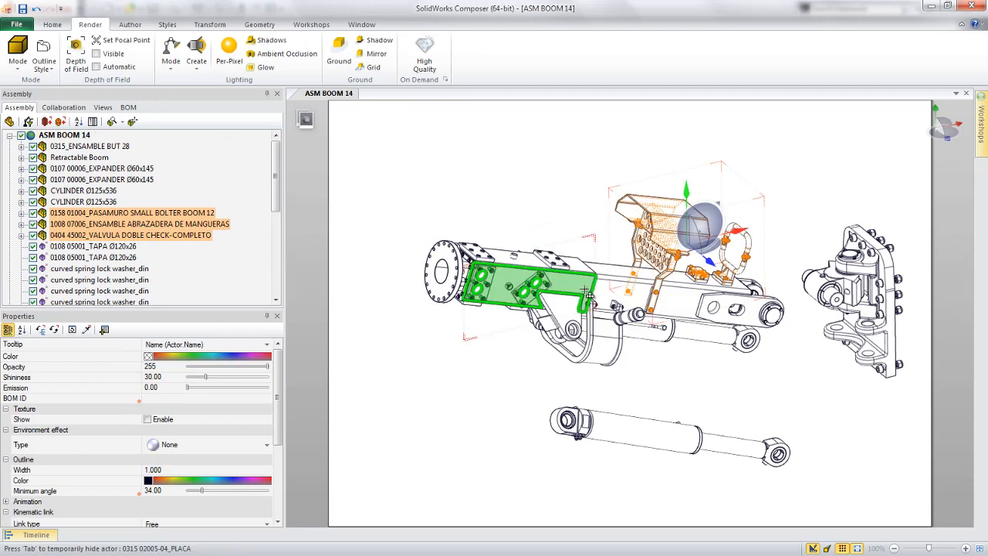
{"action": "left_click_drag", "start_coordinate": [596, 276], "coordinate": [607, 222], "text": "alt"}
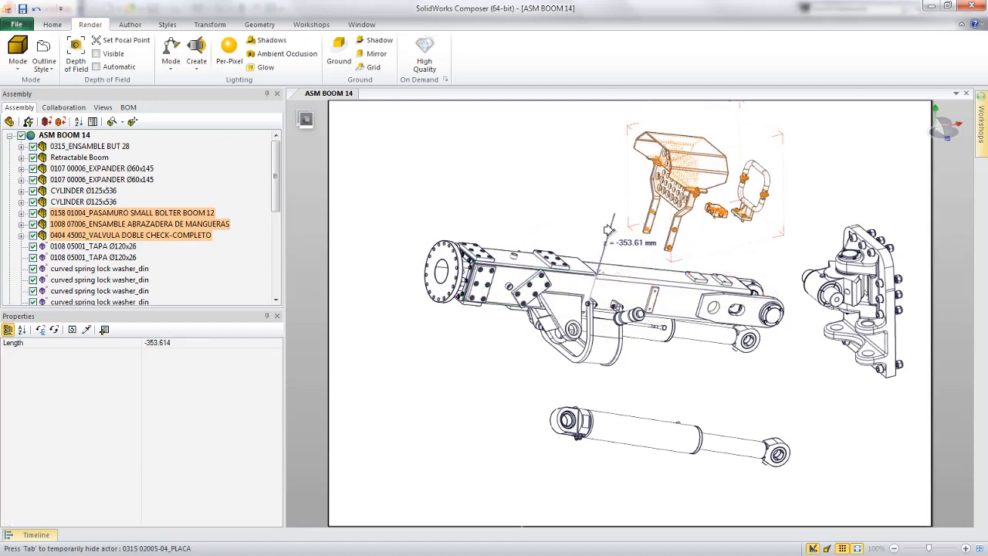
{"action": "left_click", "coordinate": [497, 200]}
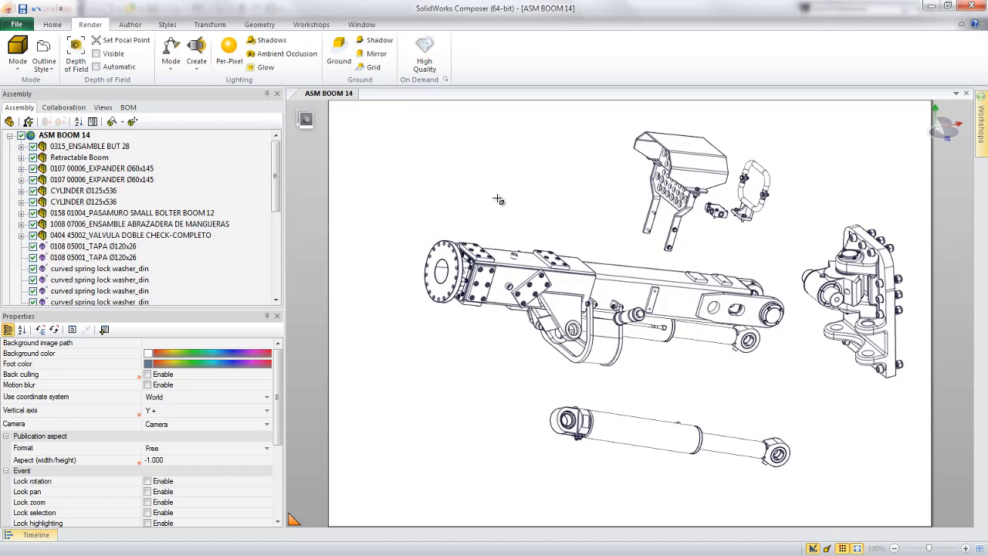
Open the BOM workshop and pin it open beside the model.
{"action": "left_click", "coordinate": [311, 24]}
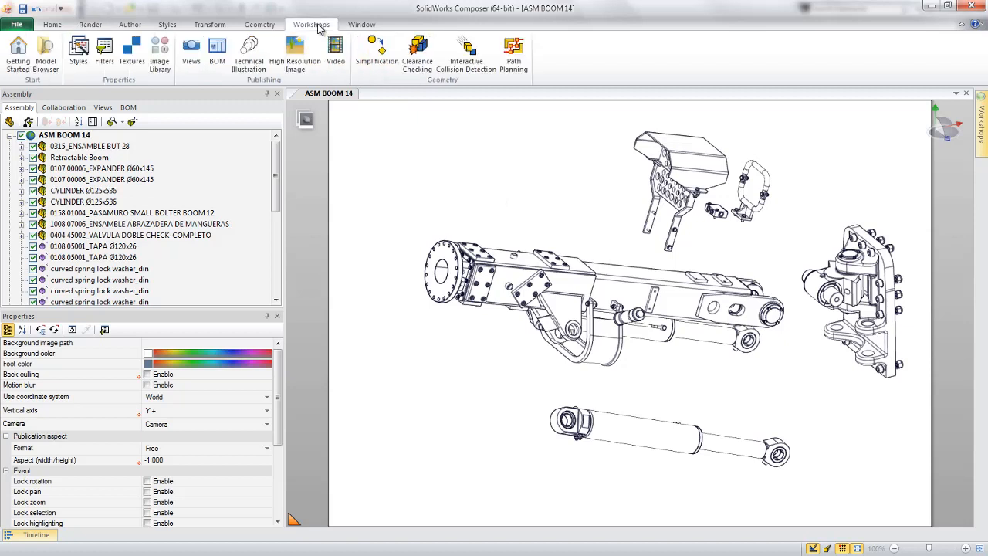
{"action": "left_click", "coordinate": [217, 52]}
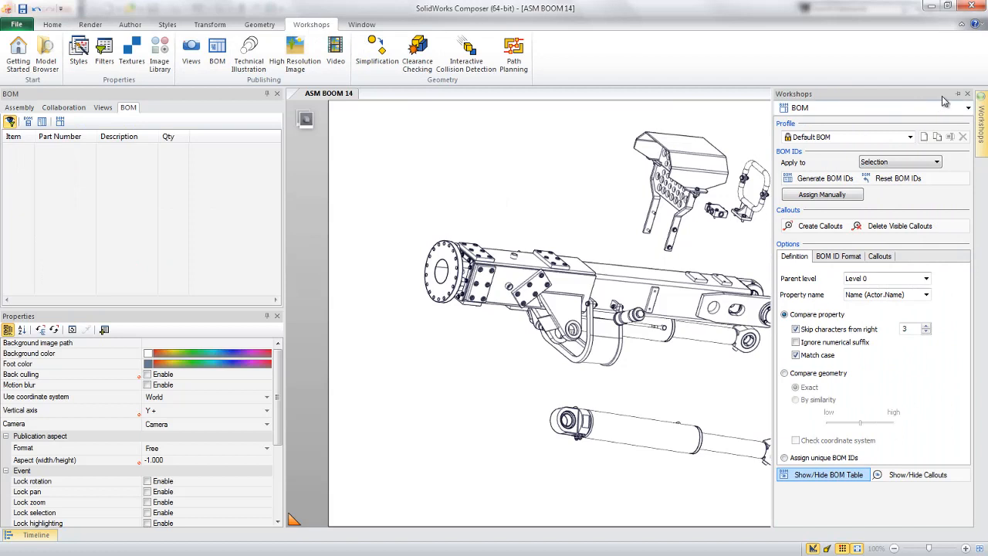
{"action": "left_click", "coordinate": [957, 94]}
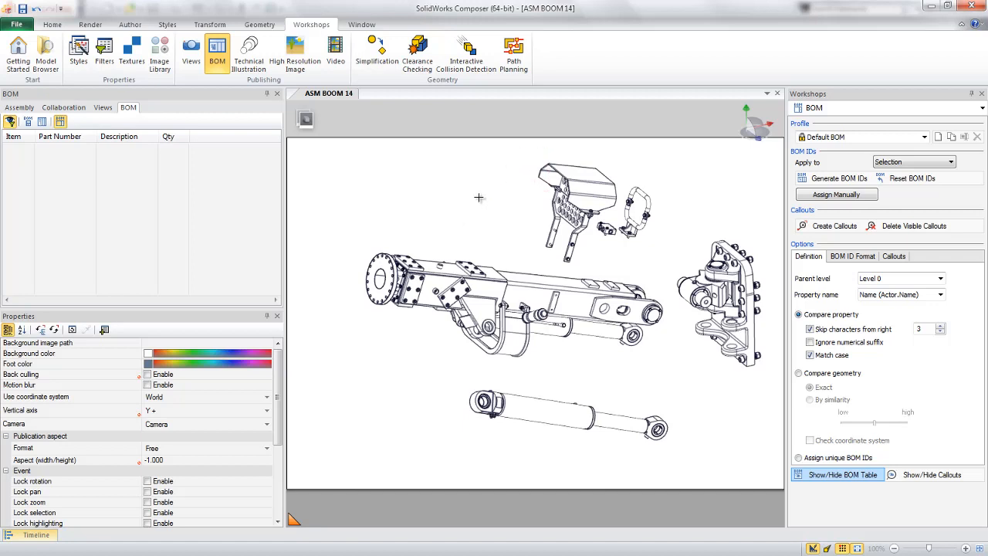
{"action": "left_click", "coordinate": [566, 158]}
{"action": "left_click", "coordinate": [463, 165]}
Generate BOM IDs for all subassemblies and loose parts under ASM BOOM 14, from ENSAMBLE BUT 28 to the last hex cap screw.
{"action": "left_click", "coordinate": [19, 107]}
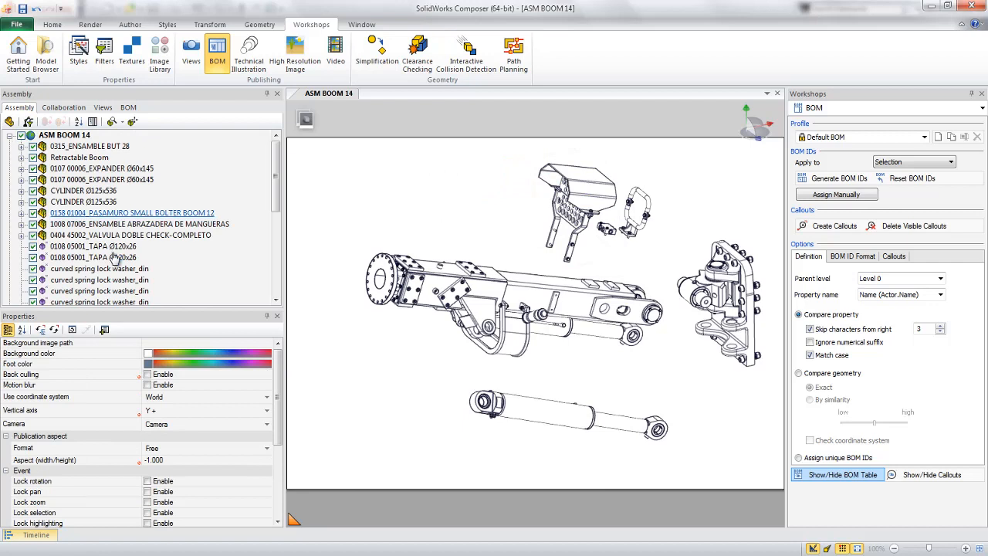
{"action": "scroll", "coordinate": [77, 247], "scroll_direction": "down", "scroll_amount": 7}
{"action": "left_click", "coordinate": [68, 236]}
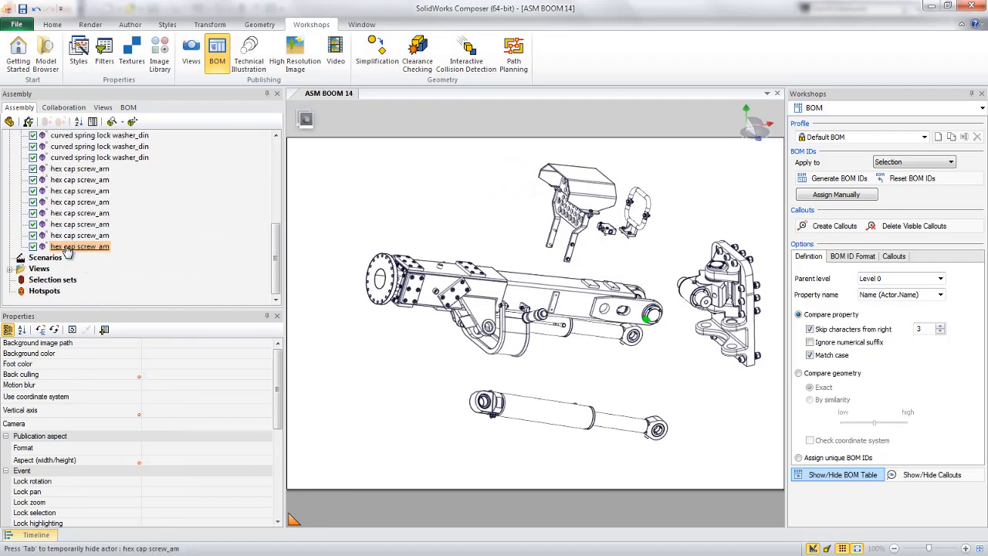
{"action": "scroll", "coordinate": [68, 232], "scroll_direction": "up", "scroll_amount": 4}
{"action": "left_click", "coordinate": [66, 191], "text": "shift"}
{"action": "scroll", "coordinate": [65, 196], "scroll_direction": "up", "scroll_amount": 2}
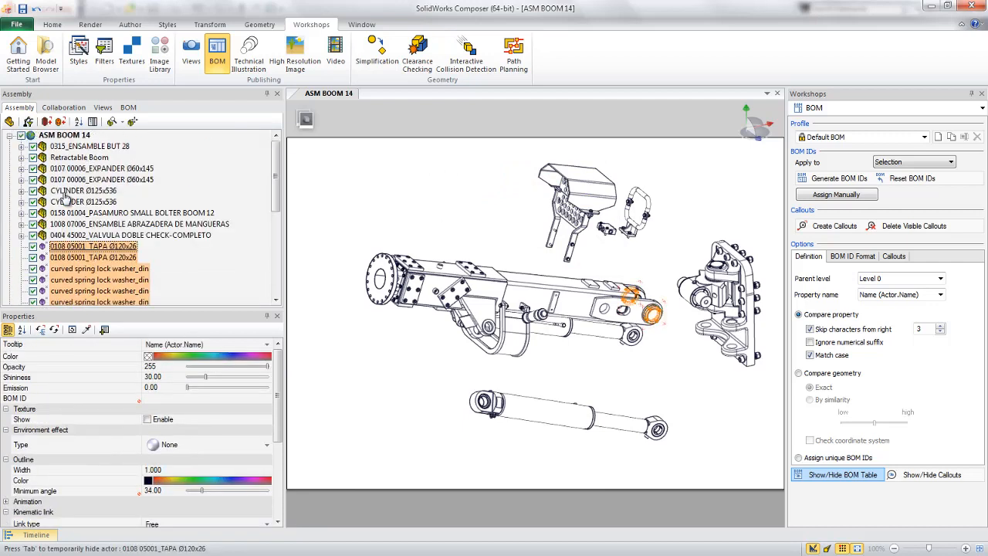
{"action": "left_click", "coordinate": [67, 233], "text": "shift"}
{"action": "left_click", "coordinate": [66, 225], "text": "ctrl"}
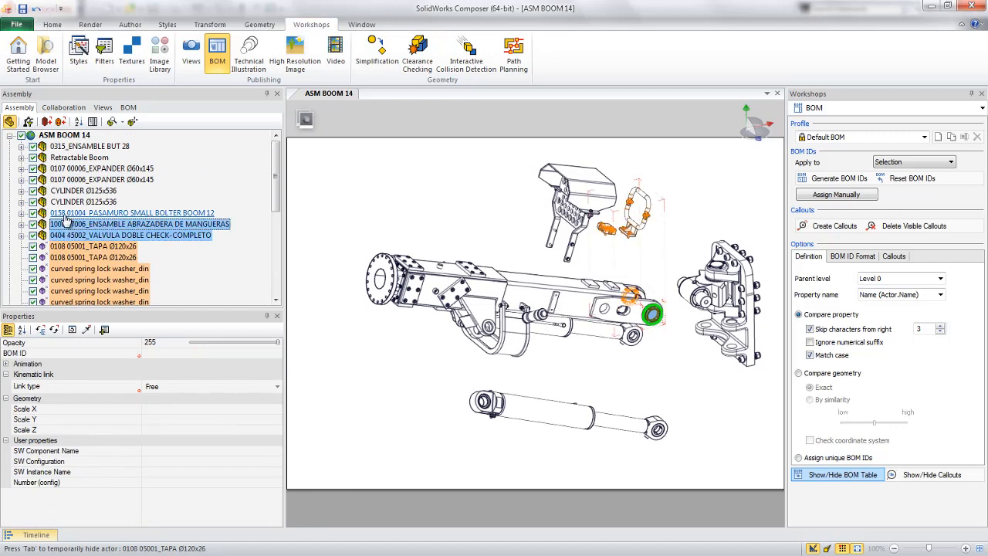
{"action": "left_click", "coordinate": [67, 214], "text": "ctrl"}
{"action": "left_click", "coordinate": [68, 203], "text": "ctrl"}
{"action": "left_click", "coordinate": [69, 191], "text": "ctrl"}
{"action": "left_click", "coordinate": [69, 180], "text": "ctrl"}
{"action": "left_click", "coordinate": [71, 170], "text": "ctrl"}
{"action": "left_click", "coordinate": [71, 159], "text": "ctrl"}
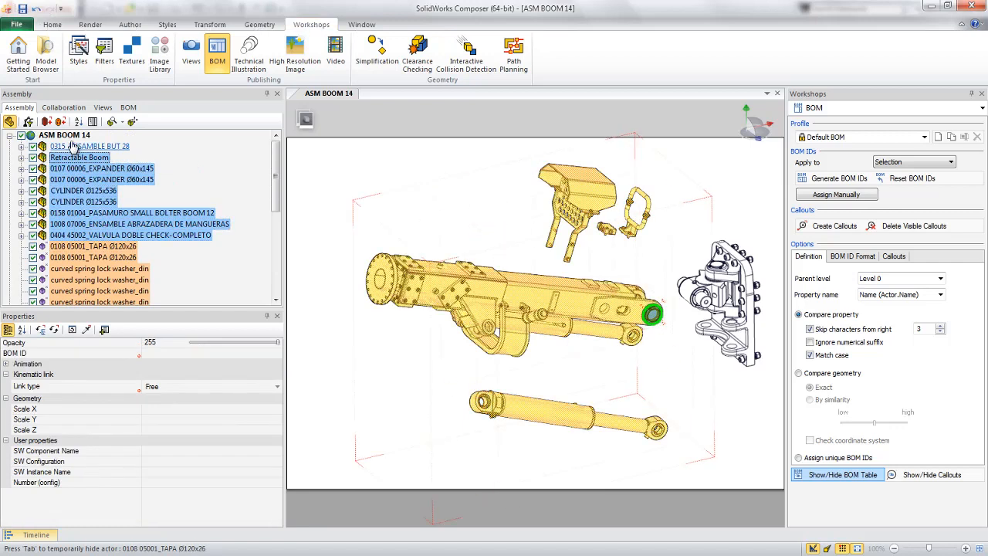
{"action": "left_click", "coordinate": [73, 138], "text": "ctrl"}
{"action": "left_click", "coordinate": [73, 146], "text": "ctrl"}
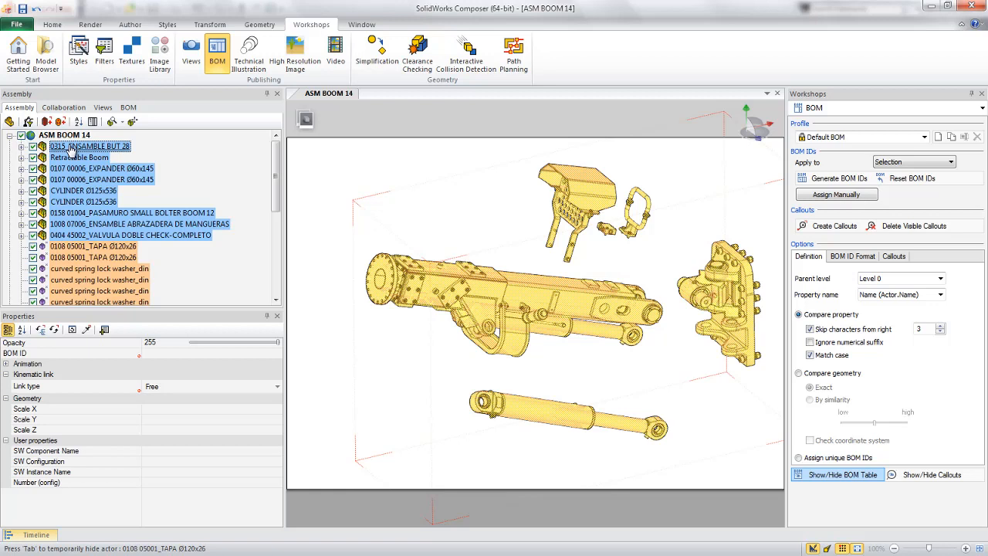
{"action": "left_click", "coordinate": [820, 179]}
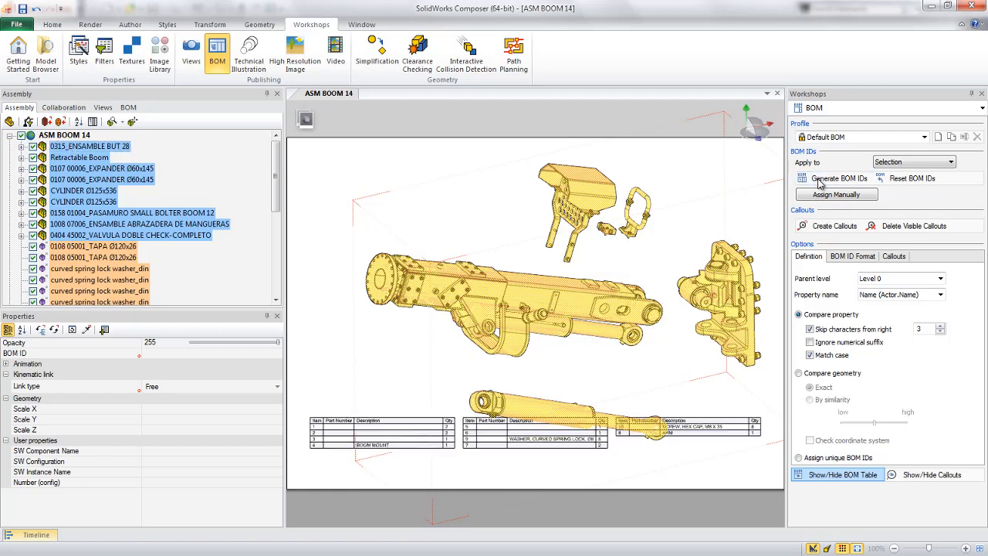
{"action": "left_click", "coordinate": [758, 199]}
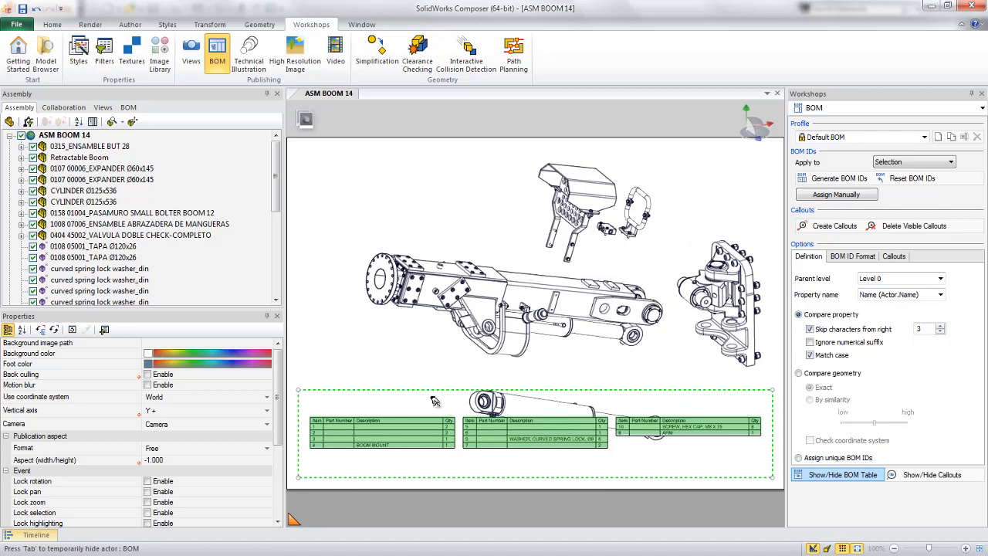
Sort the bill of materials by item and remove the Part Number and Description properties from its columns.
{"action": "left_click", "coordinate": [128, 107]}
{"action": "left_click", "coordinate": [28, 137]}
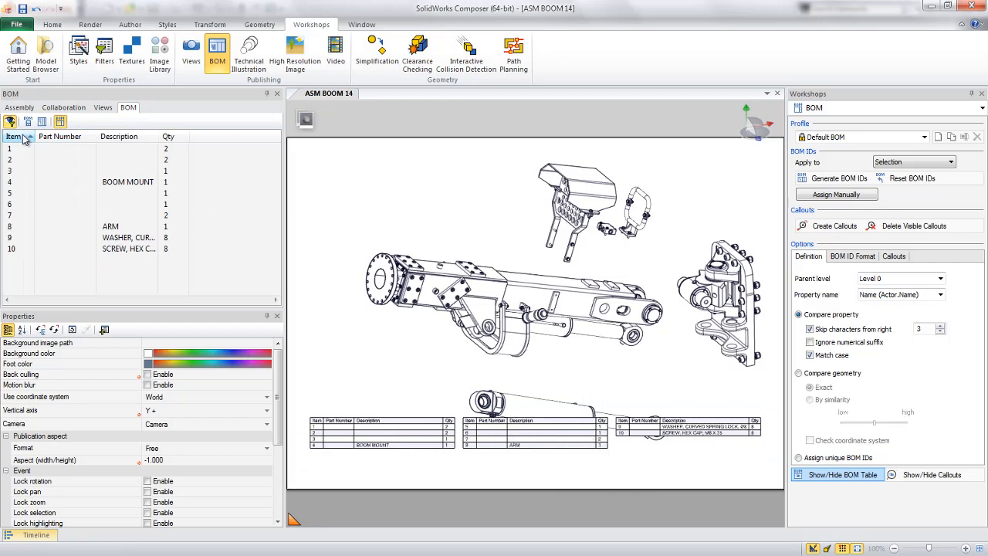
{"action": "left_click", "coordinate": [41, 122]}
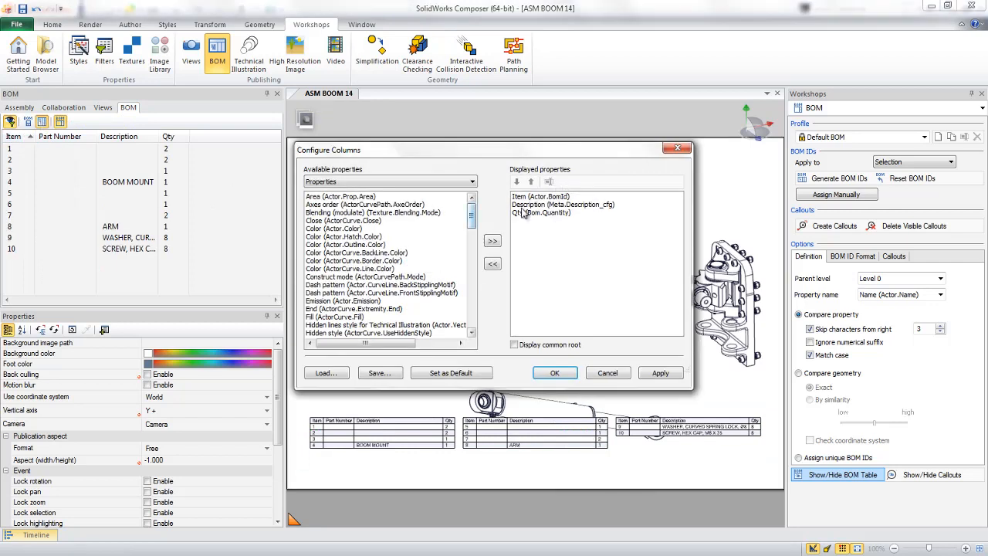
{"action": "left_click", "coordinate": [535, 205]}
{"action": "left_click", "coordinate": [494, 265]}
Add the Number (config) meta-property to the BOM columns and place it between Item and Qty.
{"action": "left_click", "coordinate": [367, 182]}
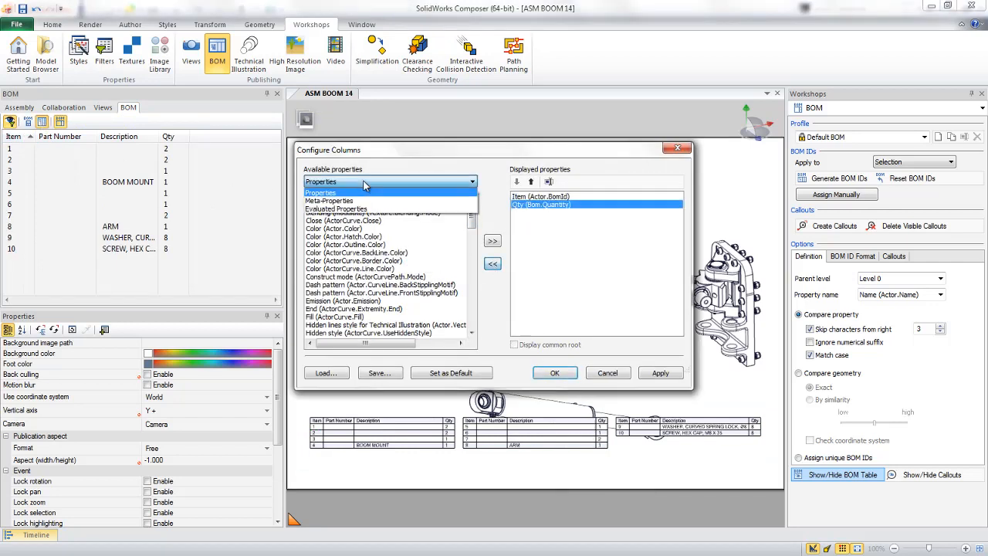
{"action": "left_click", "coordinate": [359, 202]}
{"action": "left_click_drag", "start_coordinate": [471, 220], "coordinate": [472, 274]}
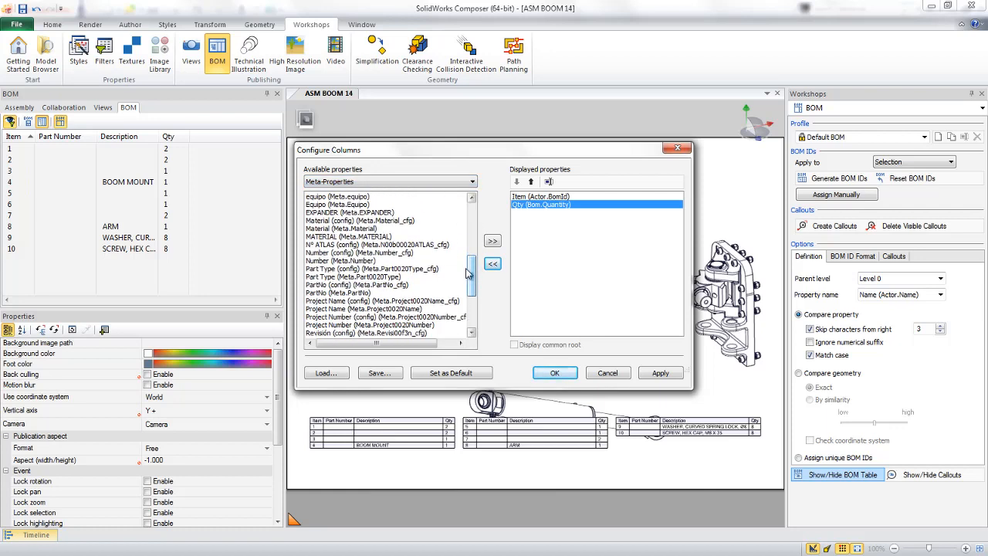
{"action": "left_click", "coordinate": [409, 252]}
{"action": "left_click", "coordinate": [493, 240]}
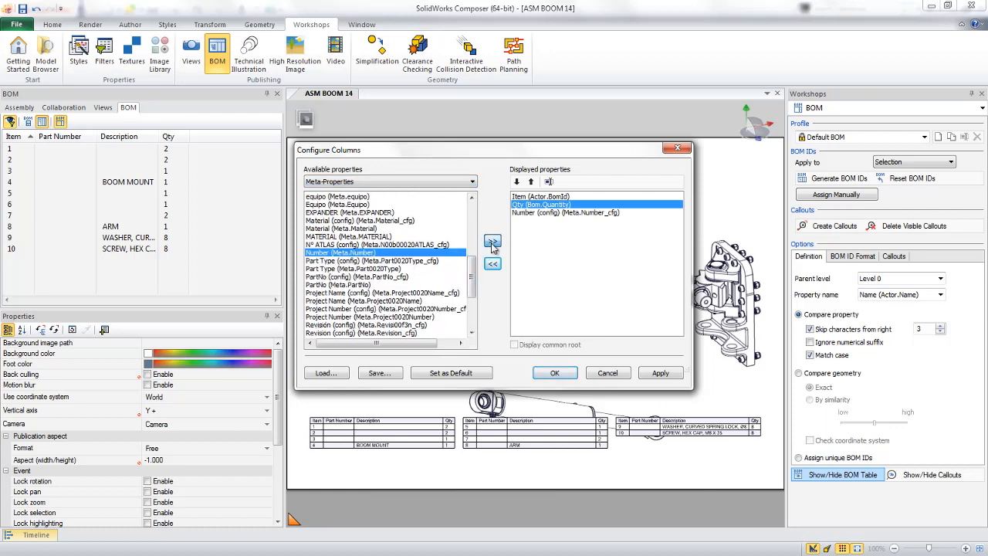
{"action": "left_click", "coordinate": [528, 213]}
{"action": "left_click", "coordinate": [530, 181]}
Rename the Number (config) column as Part Number and apply the column configuration.
{"action": "left_click", "coordinate": [548, 181]}
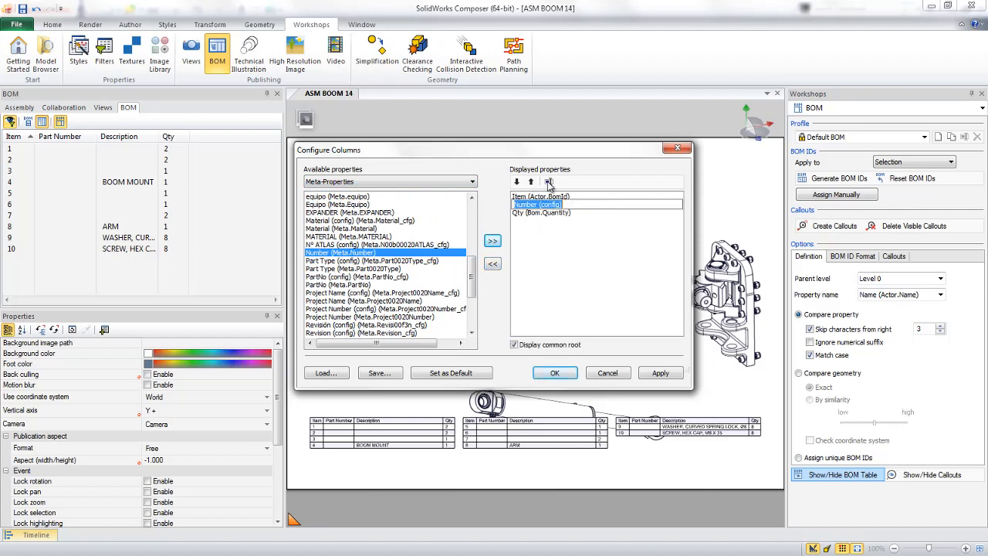
{"action": "type", "text": "Part Numb"}
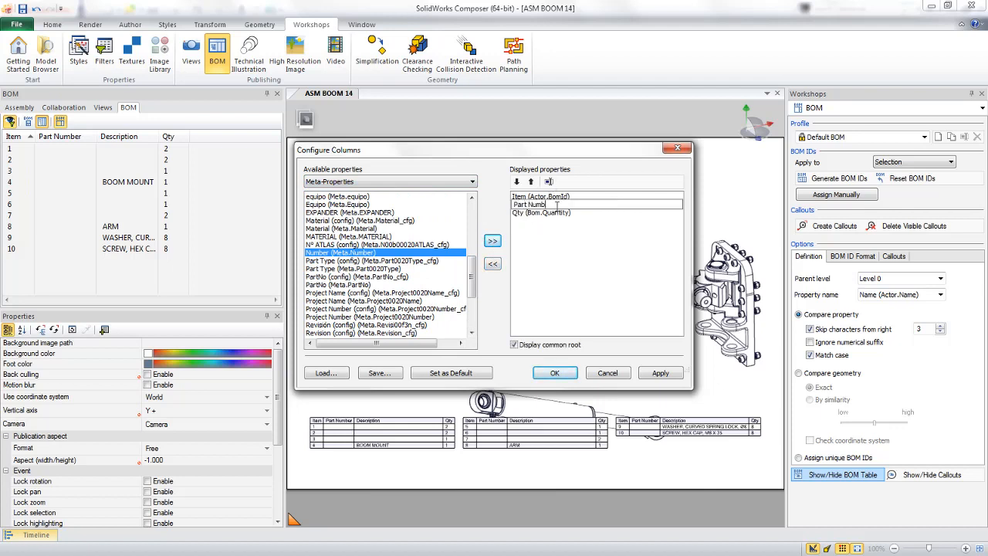
{"action": "type", "text": "er"}
{"action": "key", "text": "Return"}
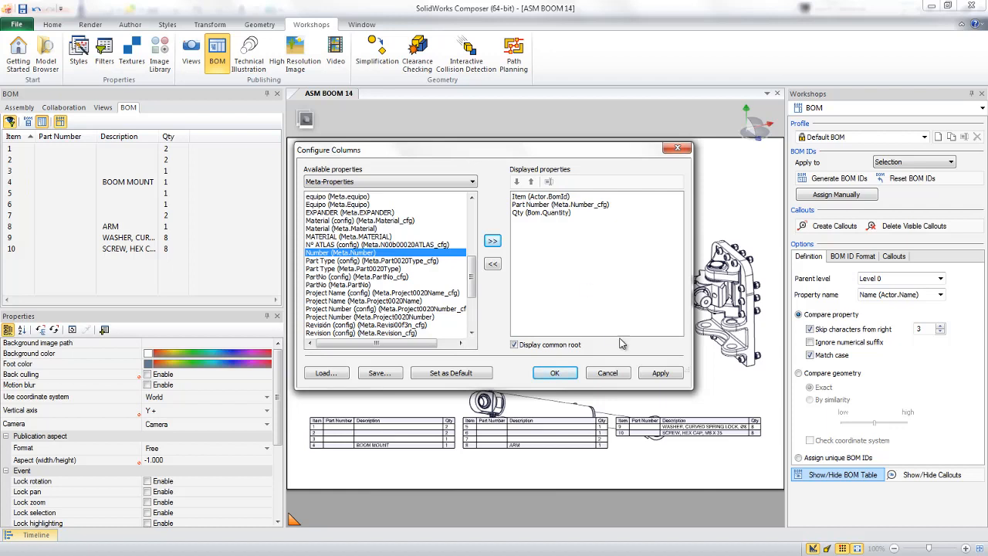
{"action": "left_click", "coordinate": [660, 374]}
{"action": "left_click", "coordinate": [555, 373]}
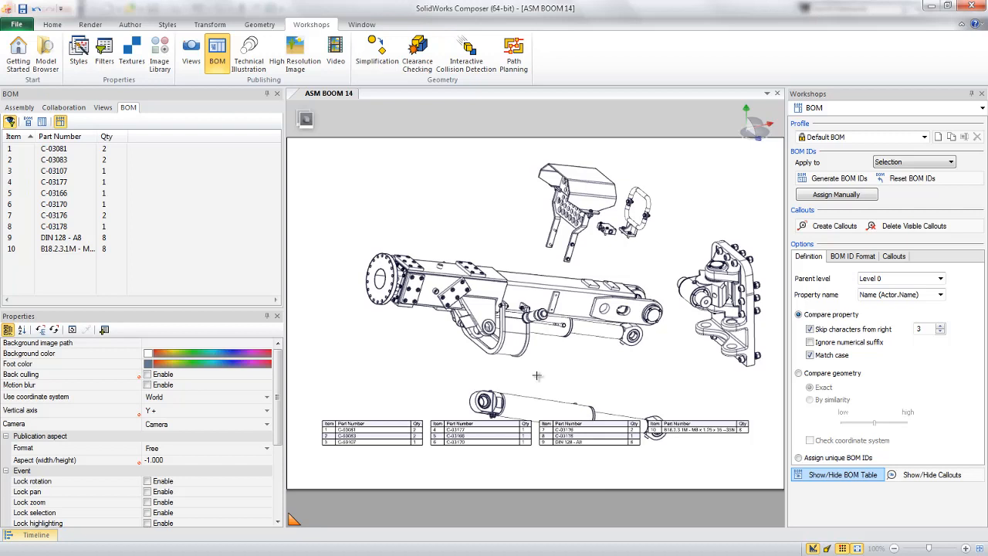
Enable model highlighting for the BOM table and turn off its filter on visible callouts.
{"action": "left_click", "coordinate": [396, 402]}
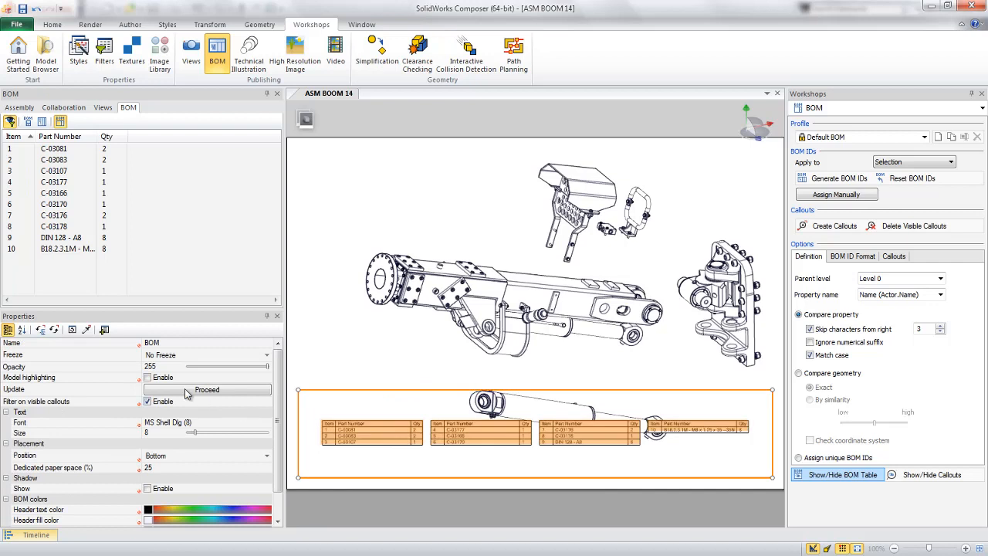
{"action": "left_click", "coordinate": [147, 378]}
{"action": "left_click", "coordinate": [147, 402]}
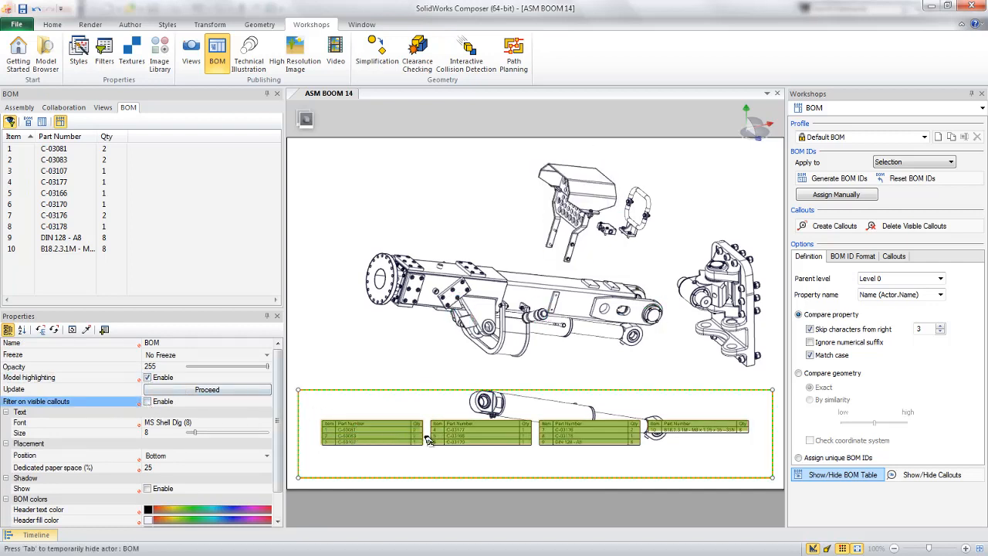
Set the BOM table's placement to Free and narrow its frame by moving one corner inward.
{"action": "left_click", "coordinate": [205, 456]}
{"action": "left_click", "coordinate": [195, 465]}
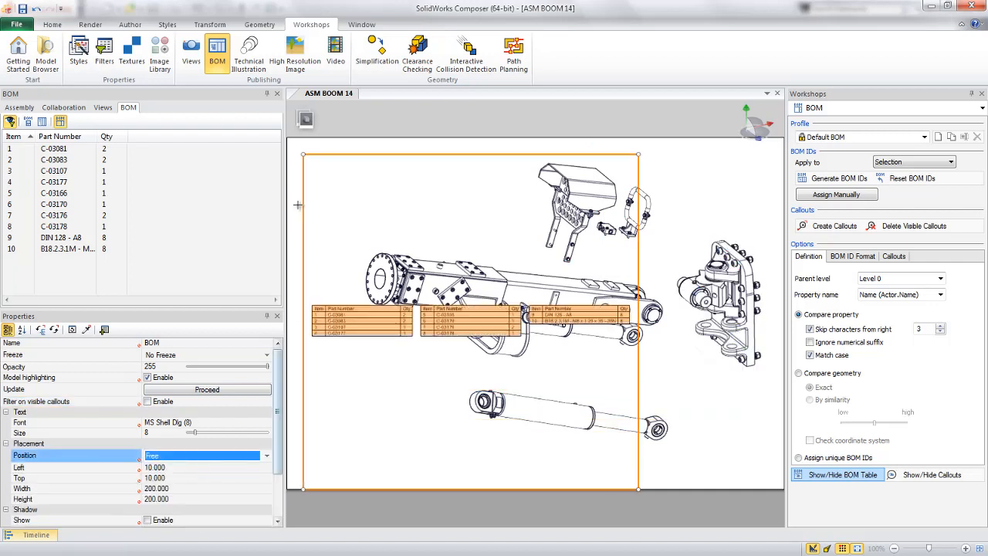
{"action": "left_click_drag", "start_coordinate": [303, 154], "coordinate": [463, 162]}
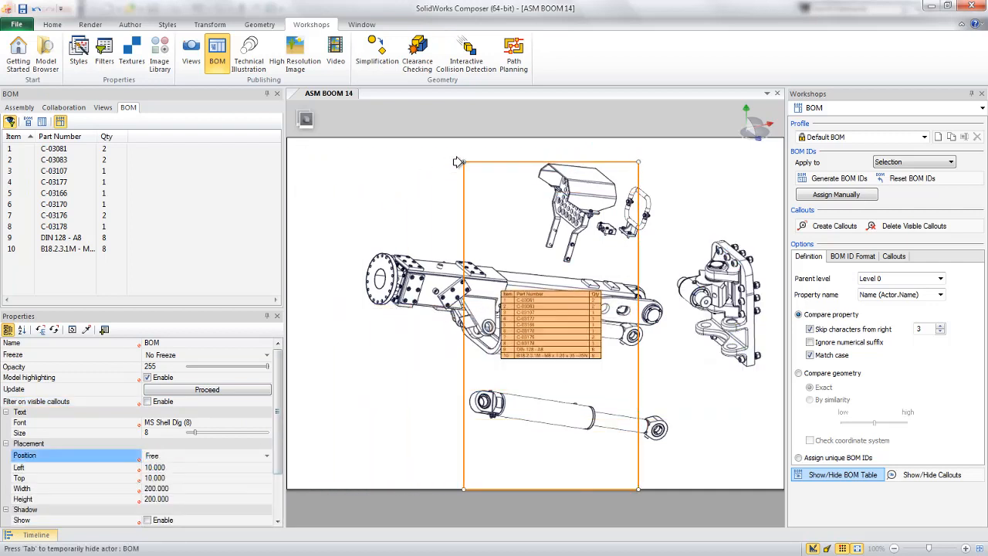
Set the BOM table's placement position to Left and deselect the table.
{"action": "left_click", "coordinate": [163, 454]}
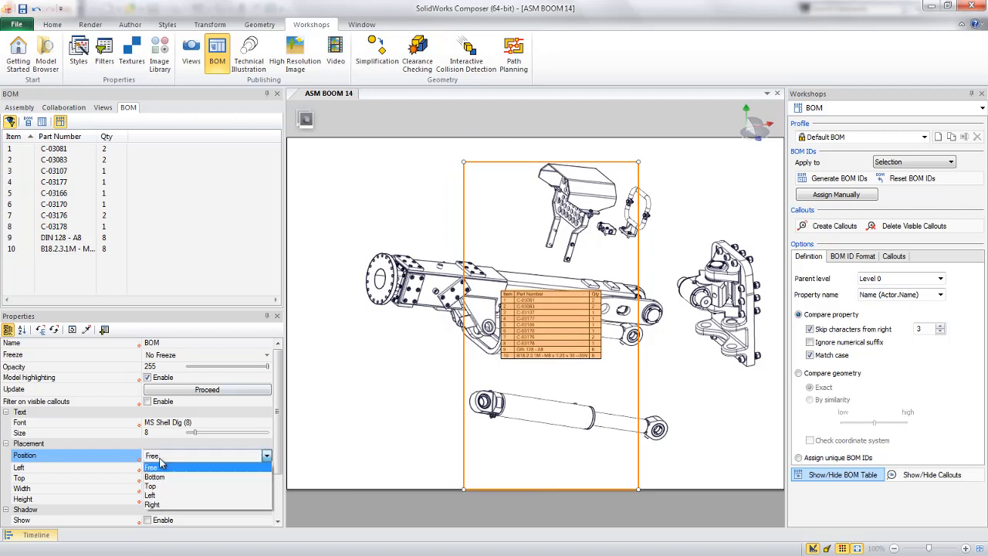
{"action": "left_click", "coordinate": [170, 489]}
{"action": "left_click", "coordinate": [474, 434]}
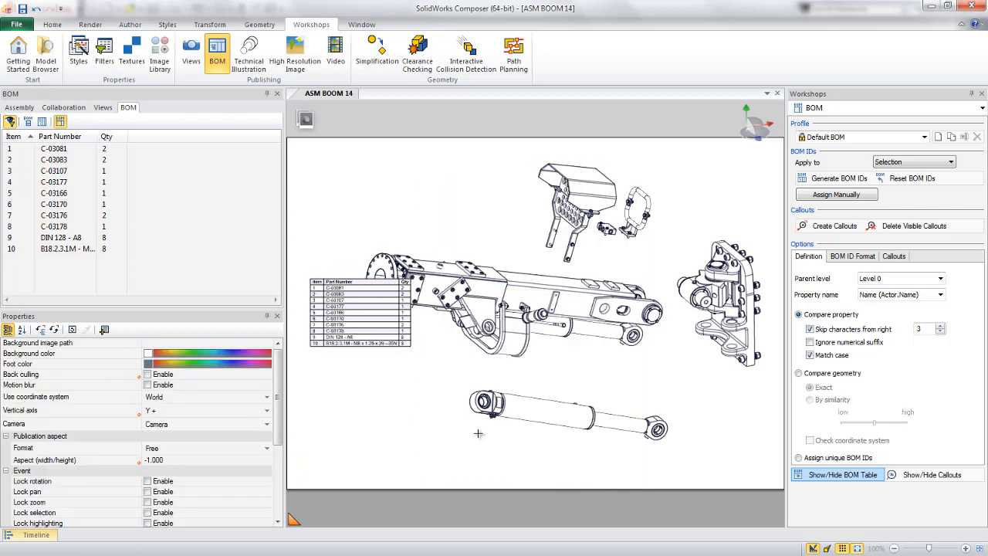
Frame the exploded boom clear of the BOM table and update the Parts List view with this layout.
{"action": "scroll", "coordinate": [480, 429], "scroll_direction": "down", "scroll_amount": 3}
{"action": "middle_click_drag", "start_coordinate": [469, 352], "coordinate": [500, 361]}
{"action": "left_click_drag", "start_coordinate": [500, 360], "coordinate": [485, 345]}
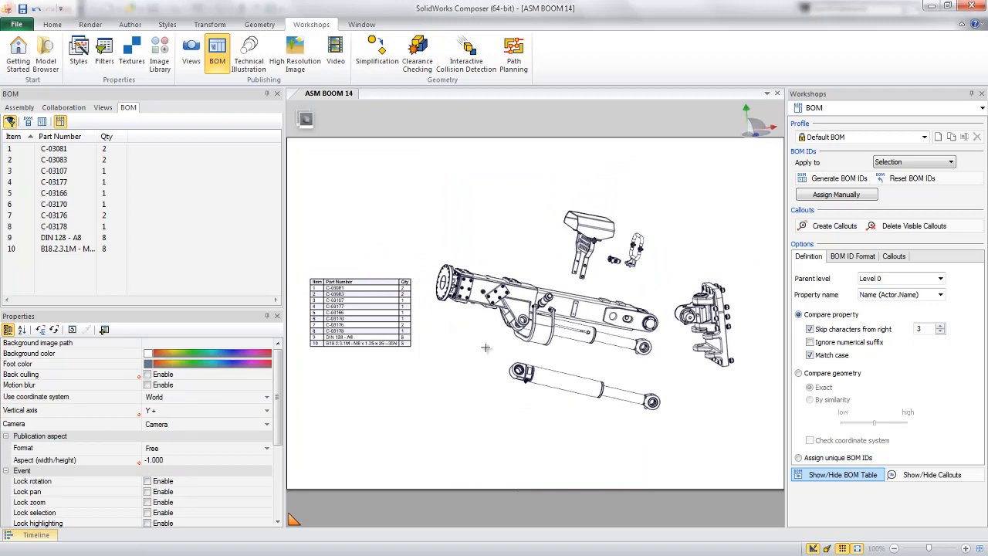
{"action": "left_click", "coordinate": [102, 107]}
{"action": "left_click", "coordinate": [111, 162]}
{"action": "left_click", "coordinate": [38, 123]}
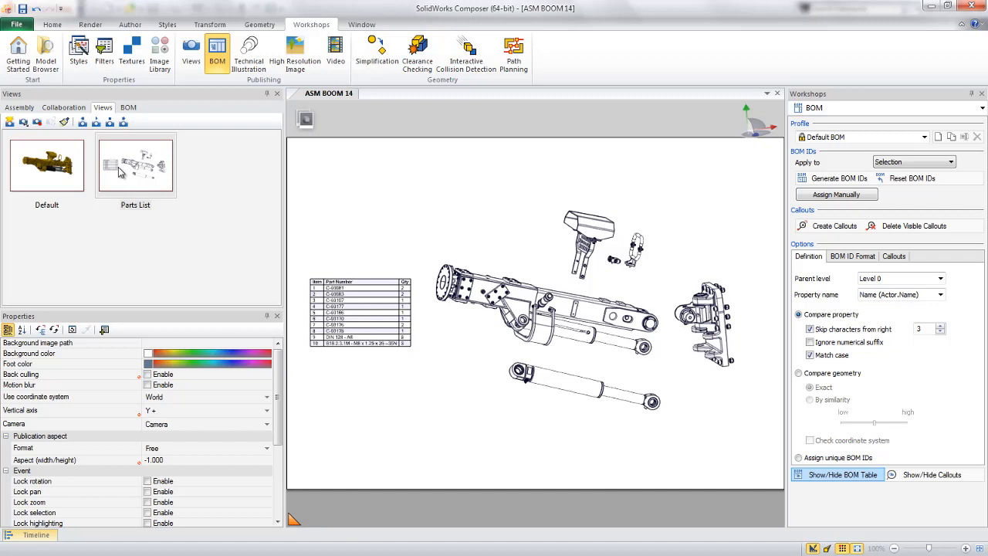
Switch to SolidWorks and open the ASM BOOM 14 assembly from the recent documents.
{"action": "key", "text": "super+Tab"}
{"action": "key", "text": "super+Tab"}
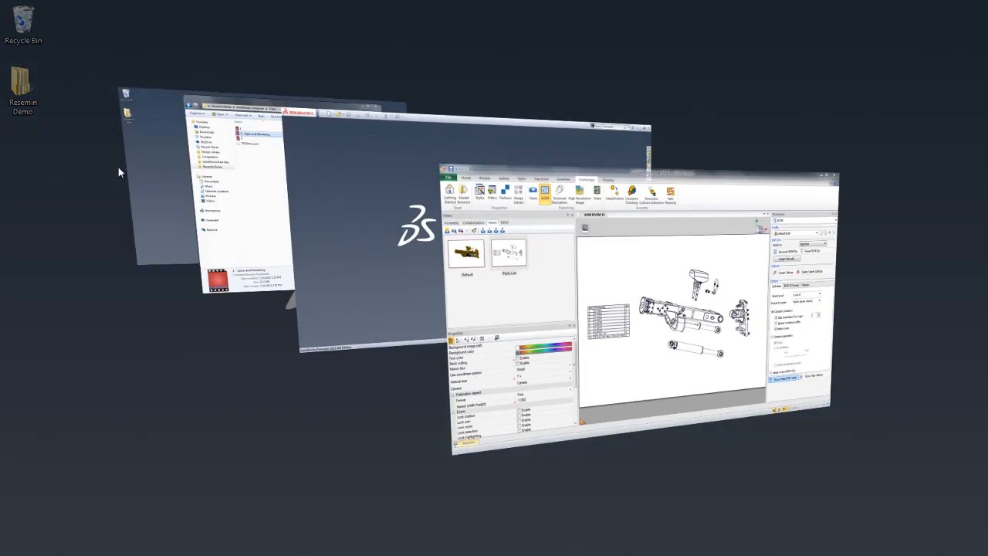
{"action": "key", "text": "r"}
{"action": "left_click", "coordinate": [369, 286]}
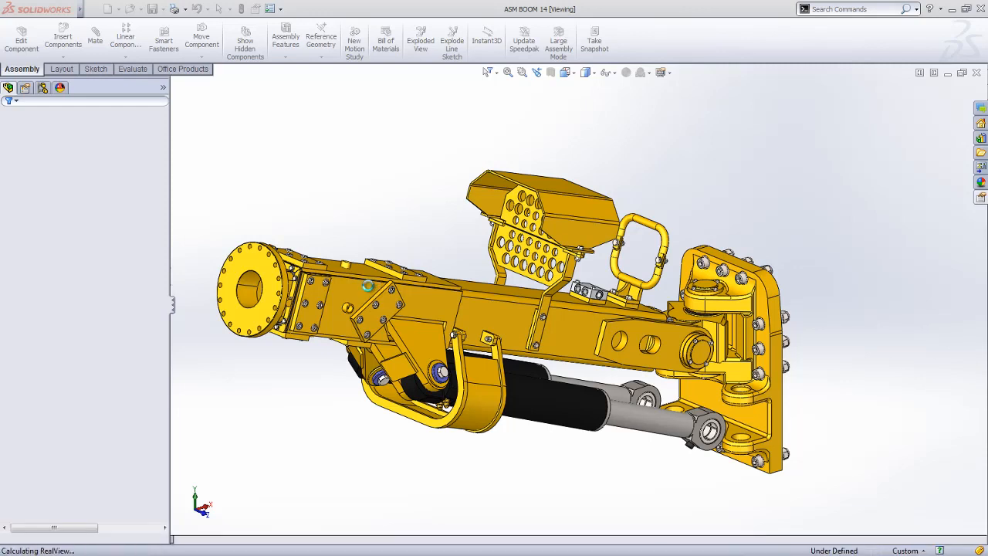
Unsuppress the KNUCKLE KIT<1> and KNUCKLE KIT<2> components in the assembly.
{"action": "left_click", "coordinate": [77, 336]}
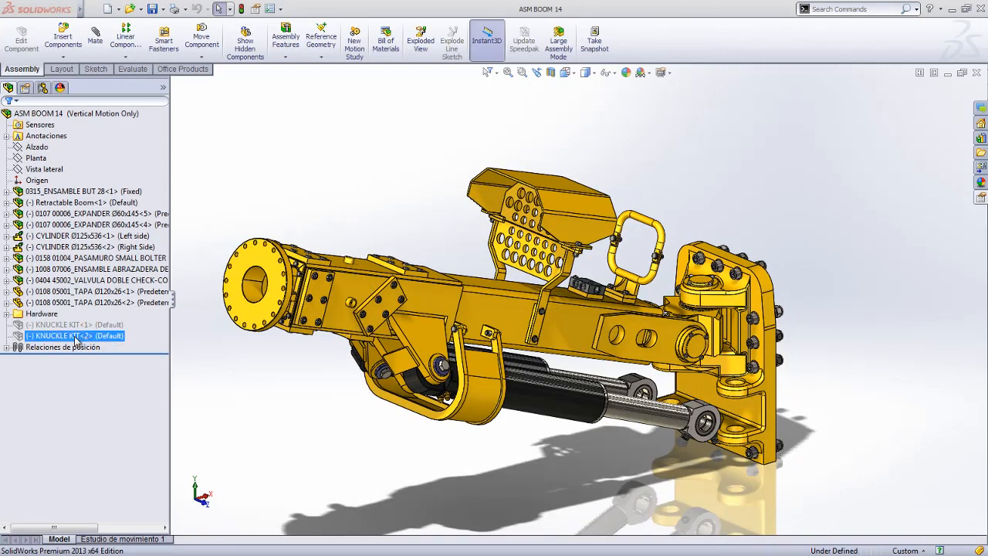
{"action": "left_click", "coordinate": [113, 324], "text": "ctrl"}
{"action": "left_click", "coordinate": [125, 296]}
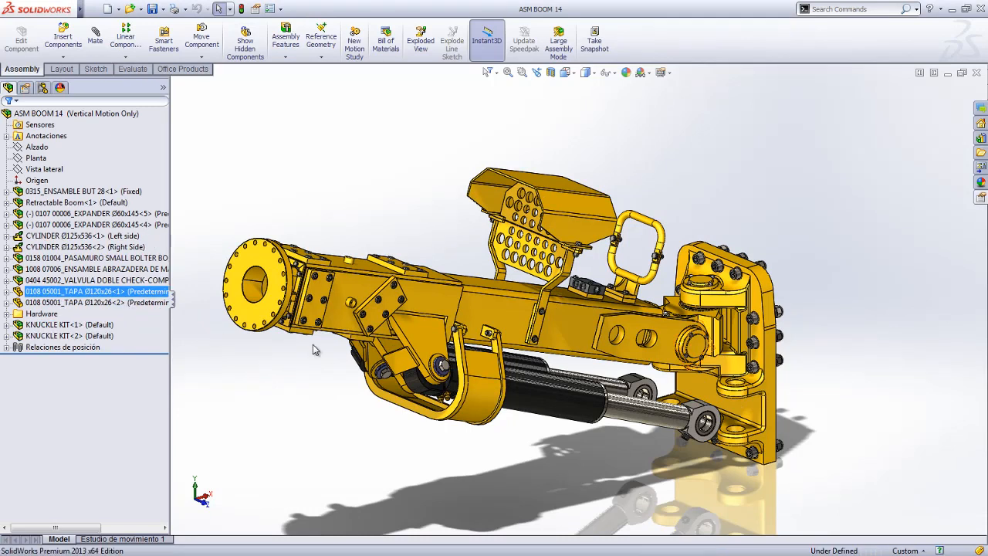
Replace the CYLINDER GUARD component with the CYLINDER GUARD part from the _CYLINDER GUARD-REV2 folder.
{"action": "right_click", "coordinate": [489, 362]}
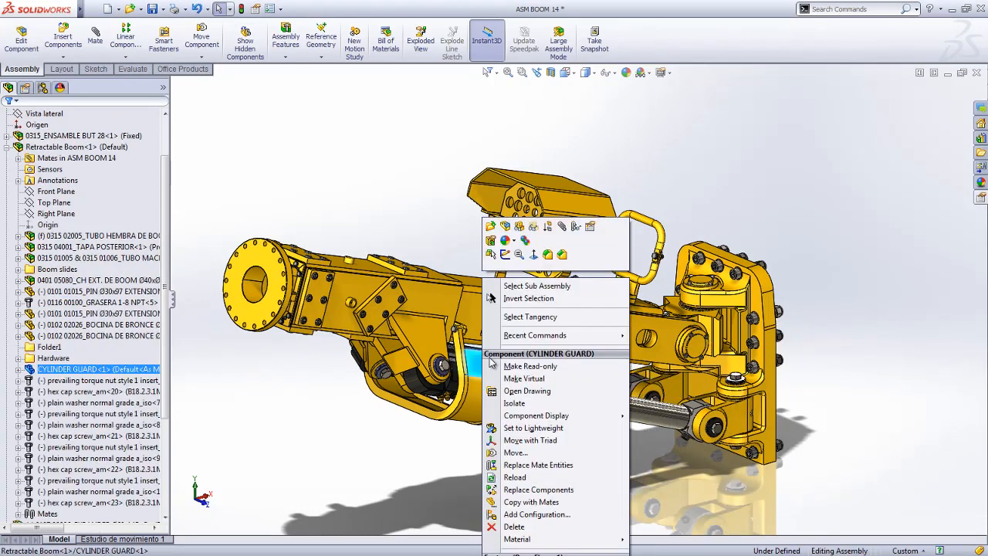
{"action": "left_click", "coordinate": [509, 489]}
{"action": "left_click", "coordinate": [73, 291]}
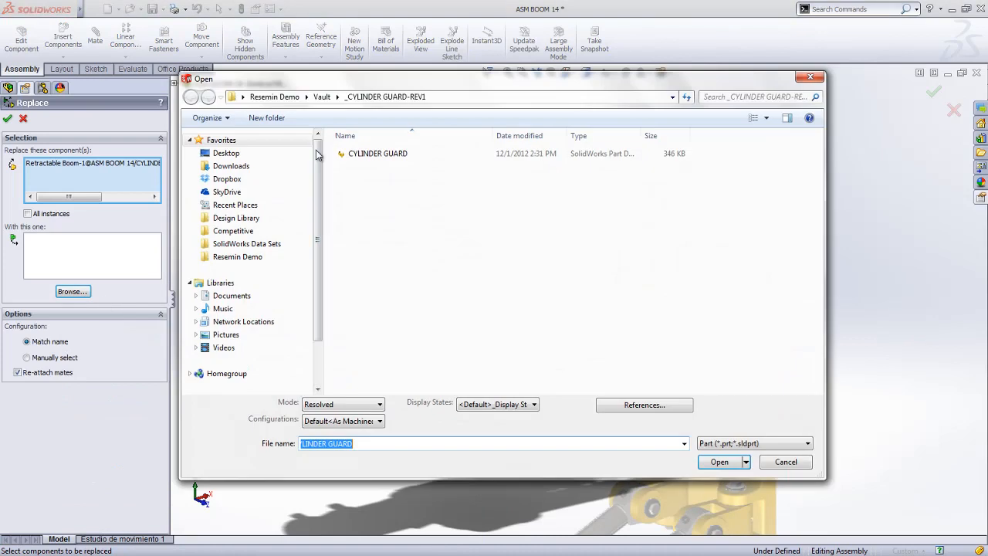
{"action": "left_click", "coordinate": [315, 96]}
{"action": "double_click", "coordinate": [369, 184]}
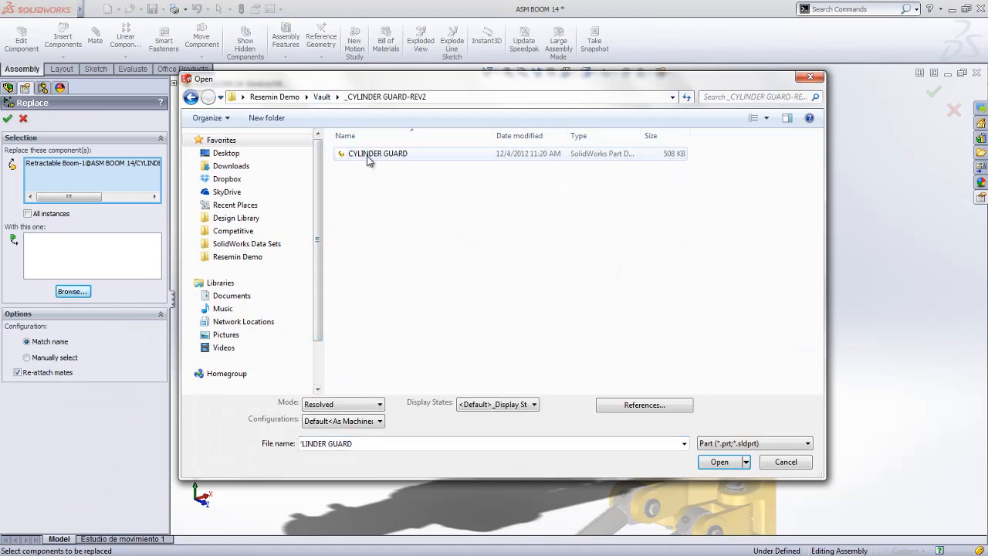
{"action": "double_click", "coordinate": [365, 156]}
{"action": "left_click", "coordinate": [8, 119]}
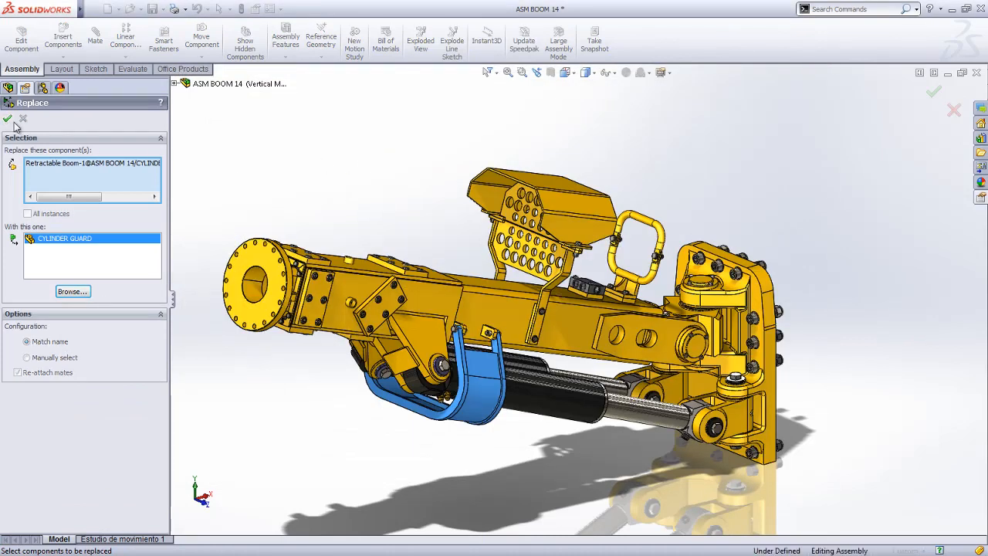
{"action": "left_click", "coordinate": [294, 151]}
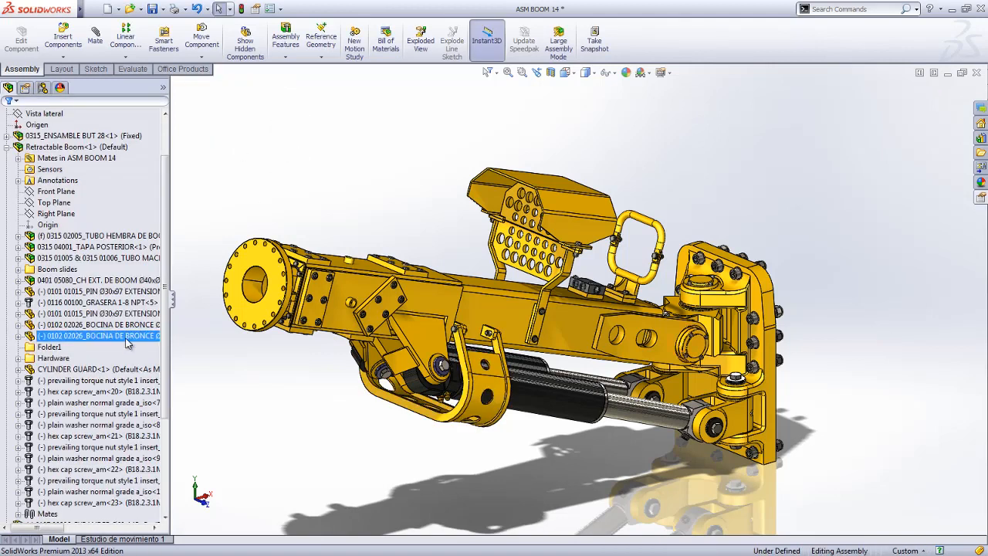
Highlight the replaced CYLINDER GUARD and both KNUCKLE KIT components to review the design changes, then collapse the feature tree.
{"action": "left_click", "coordinate": [101, 369]}
{"action": "scroll", "coordinate": [69, 433], "scroll_direction": "down", "scroll_amount": 4}
{"action": "left_click", "coordinate": [68, 491], "text": "ctrl"}
{"action": "left_click", "coordinate": [68, 502], "text": "ctrl"}
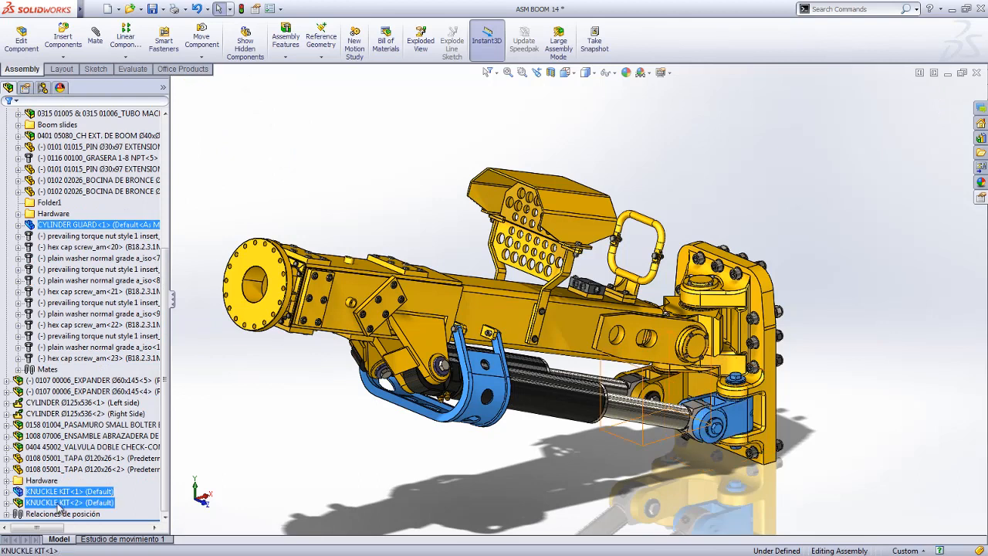
{"action": "key", "text": "shift+c"}
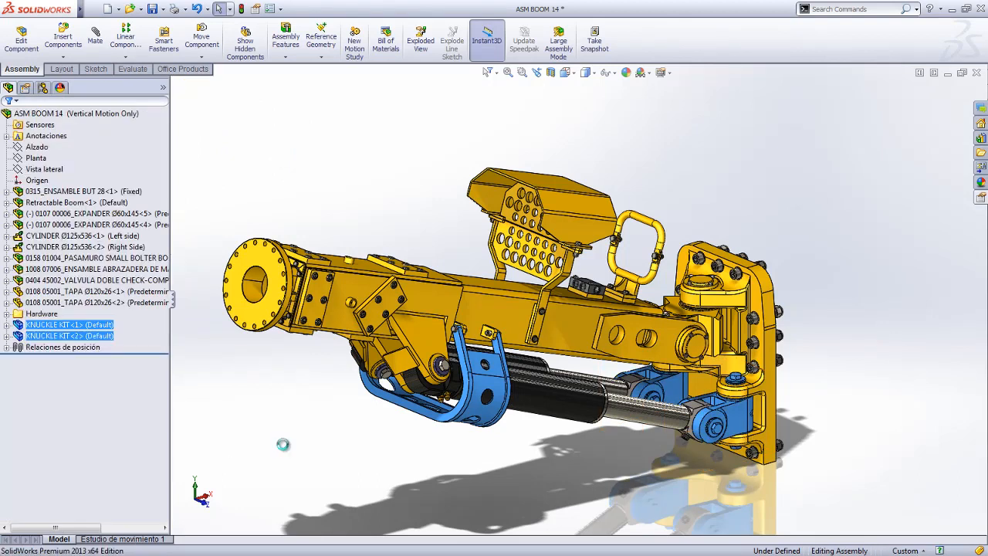
Switch back to SolidWorks Composer and update the ASM BOOM 14 document from the modified SolidWorks assembly.
{"action": "key", "text": "super+Tab"}
{"action": "key", "text": "super+Tab"}
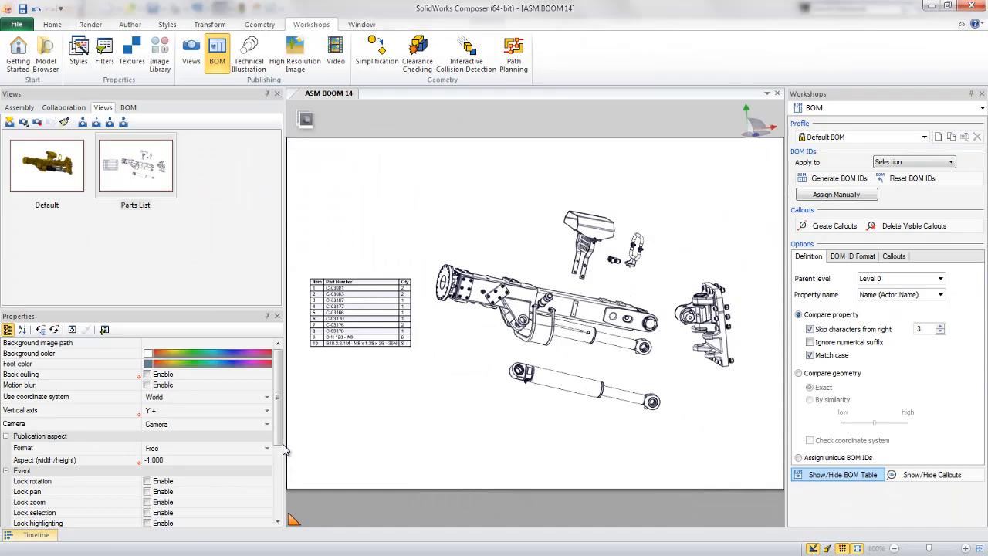
{"action": "left_click", "coordinate": [16, 24]}
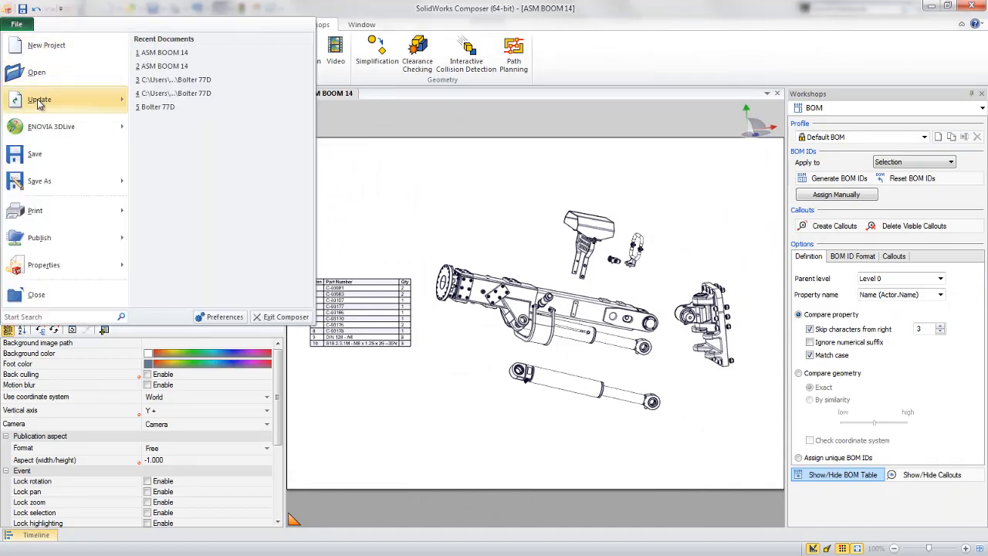
{"action": "mouse_move", "coordinate": [47, 99]}
{"action": "left_click", "coordinate": [155, 68]}
{"action": "double_click", "coordinate": [303, 235]}
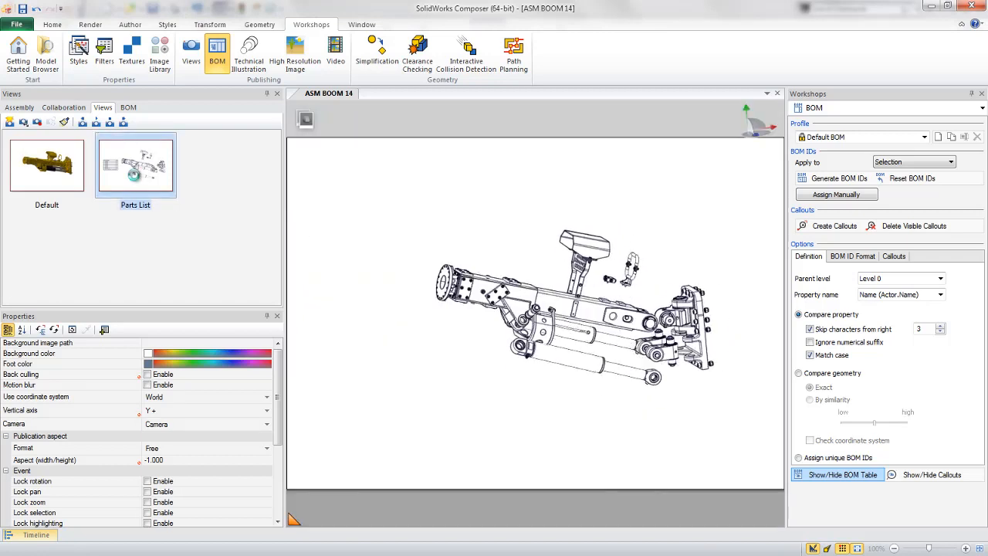
Inspect the updated model from another angle and compare the Default and Parts List views.
{"action": "left_click_drag", "start_coordinate": [424, 224], "coordinate": [471, 239]}
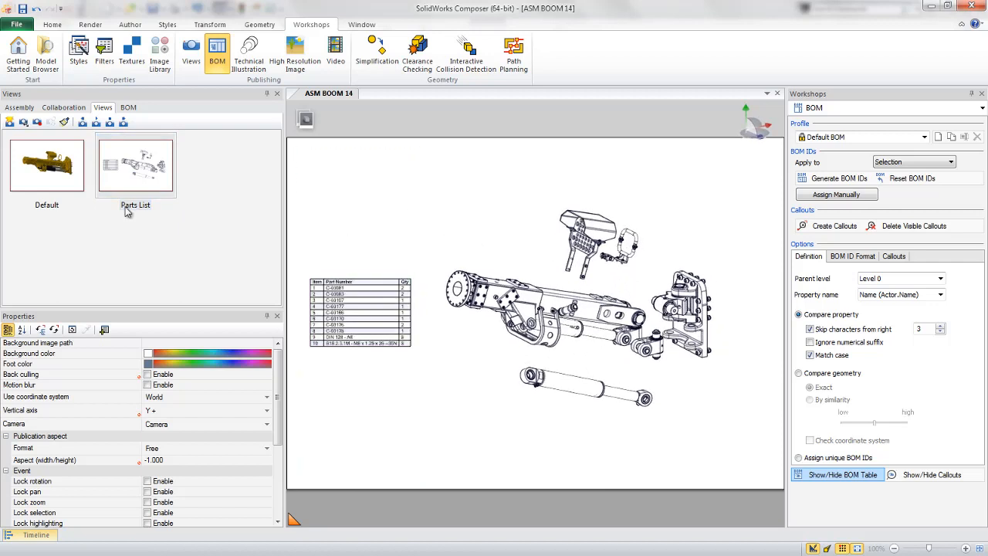
{"action": "left_click", "coordinate": [48, 168]}
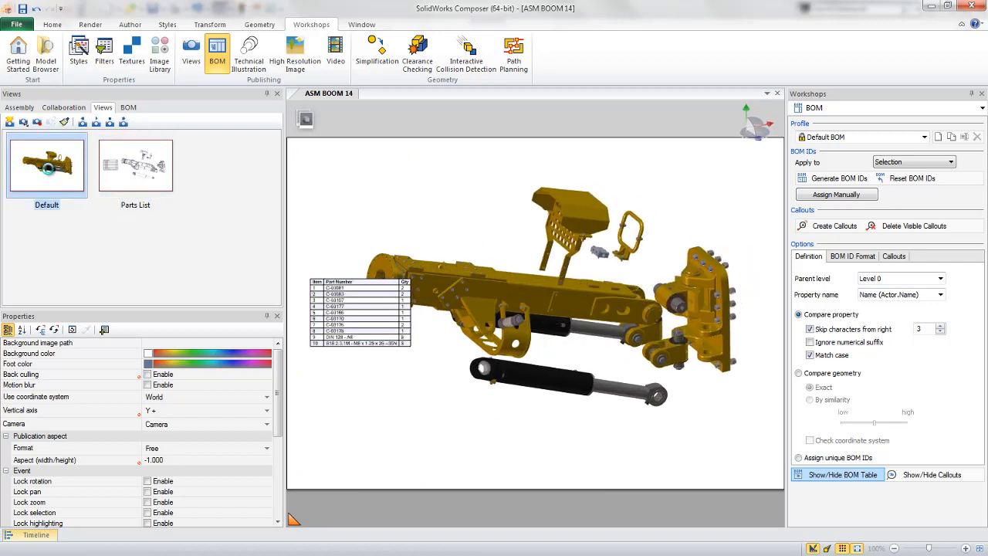
{"action": "left_click", "coordinate": [139, 171]}
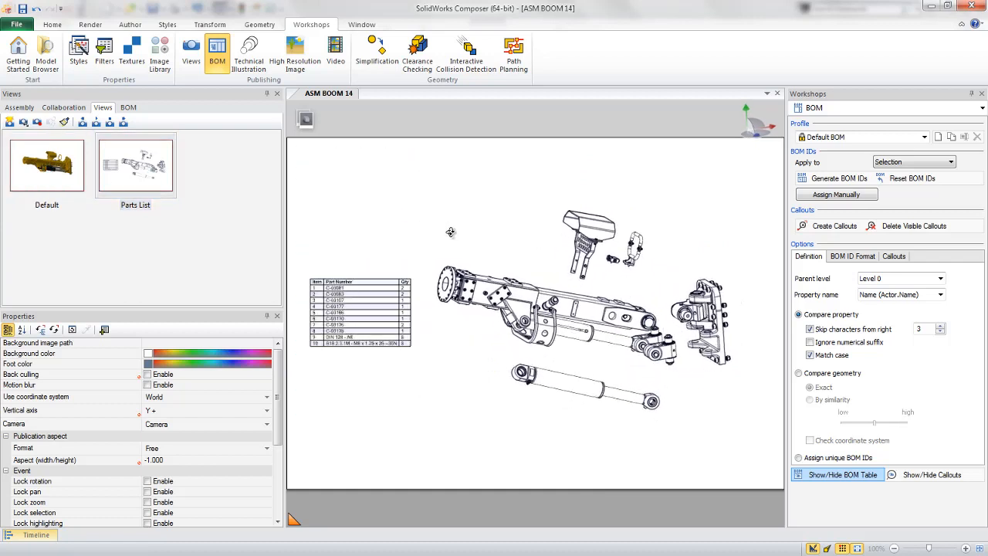
Select both KNUCKLE KIT subassemblies in the assembly tree and assign them BOM ID 11.
{"action": "left_click", "coordinate": [20, 108]}
{"action": "left_click_drag", "start_coordinate": [270, 179], "coordinate": [270, 254]}
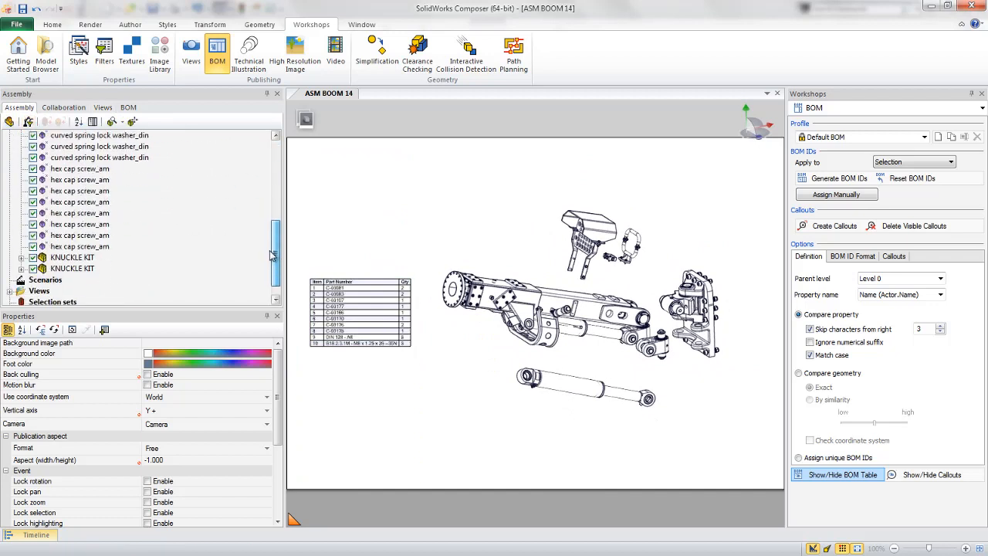
{"action": "left_click", "coordinate": [77, 258]}
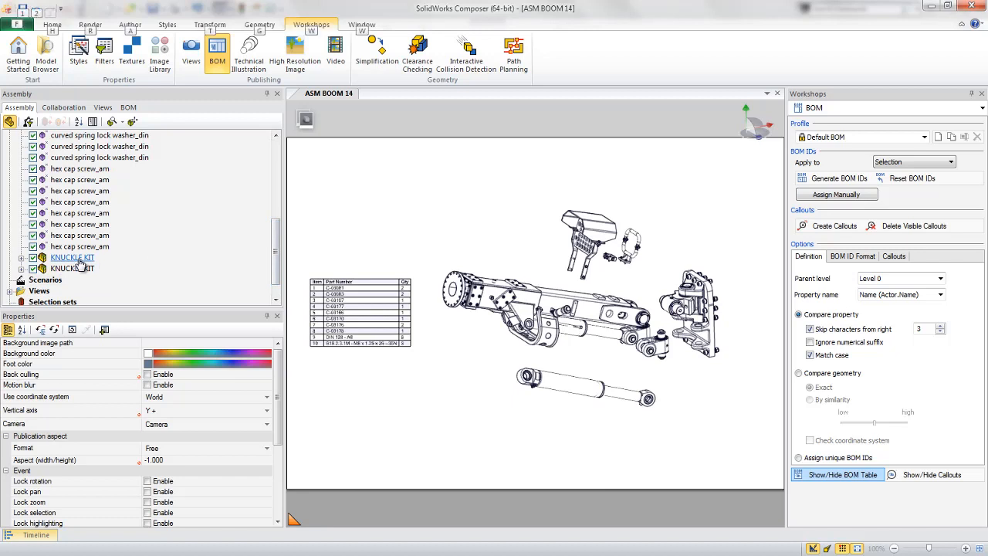
{"action": "left_click", "coordinate": [74, 268], "text": "ctrl"}
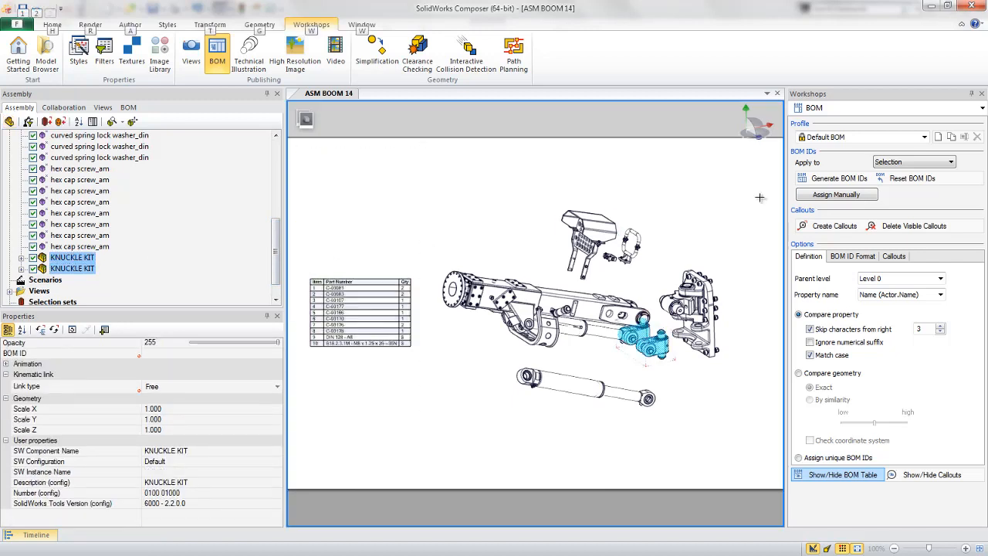
{"action": "left_click", "coordinate": [836, 194]}
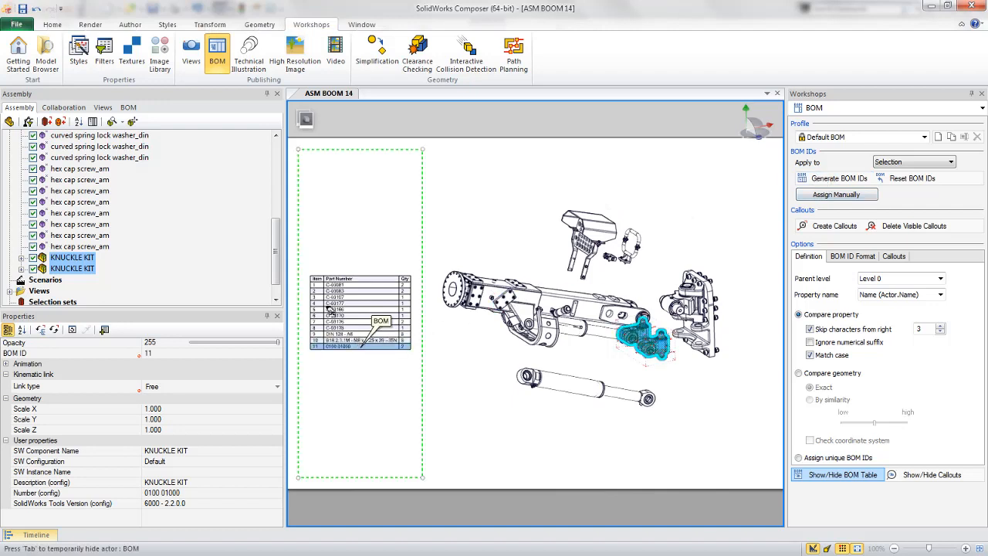
Select BOM items 1 through 11 and create callouts for them on the exploded model.
{"action": "left_click", "coordinate": [129, 107]}
{"action": "left_click", "coordinate": [61, 148]}
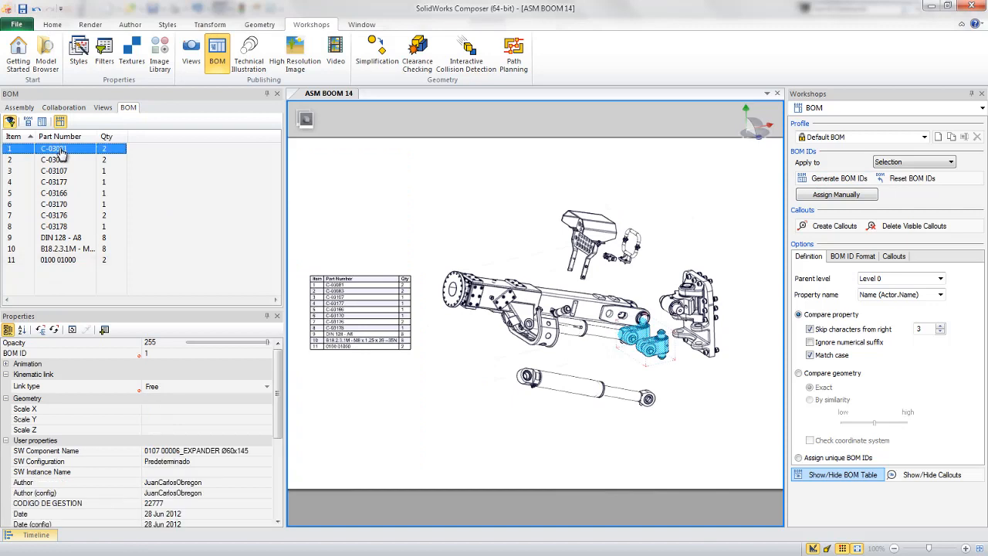
{"action": "left_click", "coordinate": [69, 261], "text": "shift"}
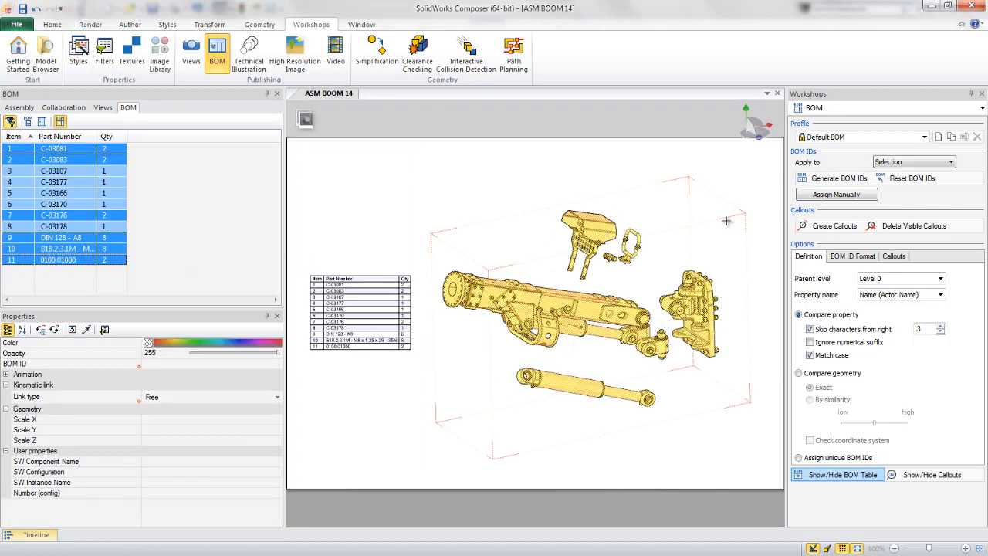
{"action": "left_click", "coordinate": [820, 228]}
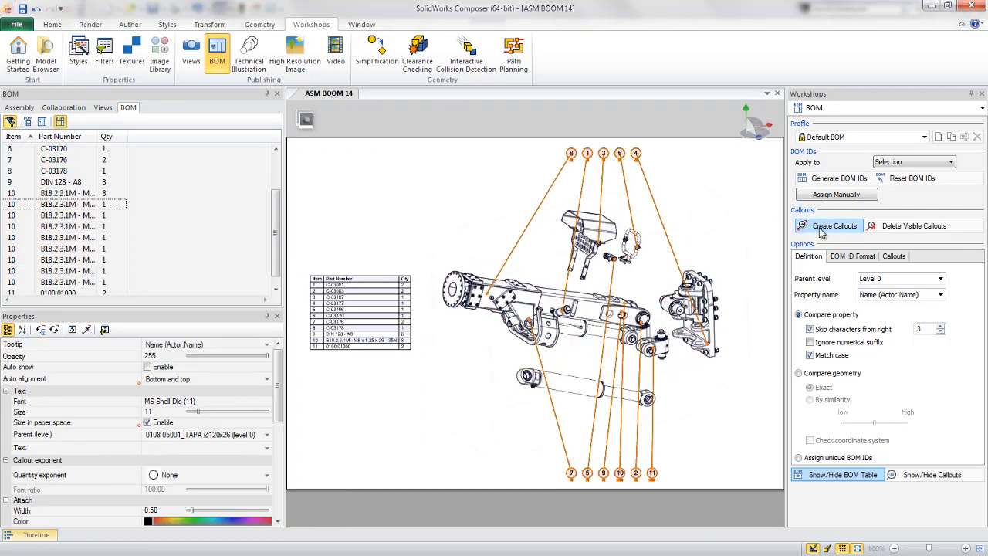
{"action": "left_click_drag", "start_coordinate": [719, 313], "coordinate": [664, 368]}
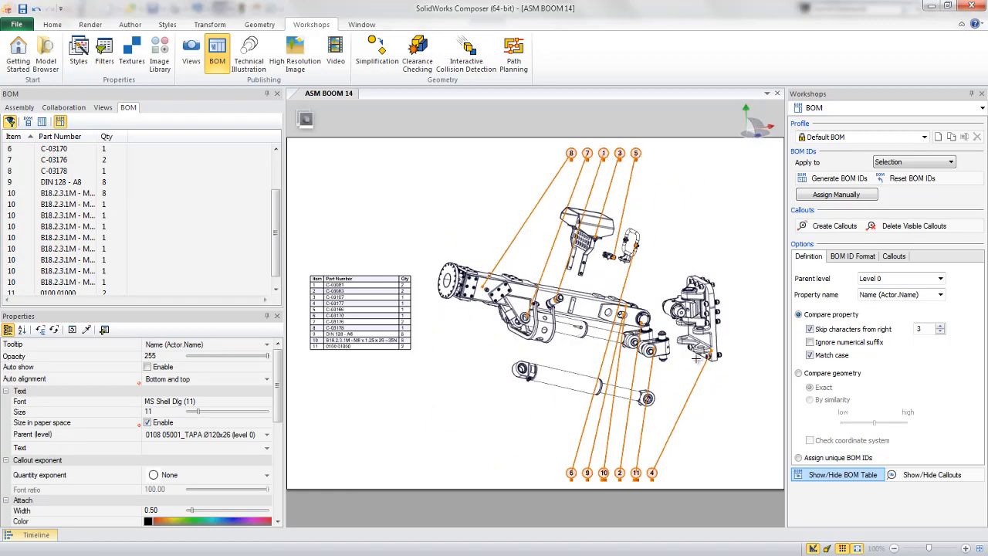
Try the Perimetric and Rectangle auto alignments on the callouts, checking the layout from another angle.
{"action": "left_click", "coordinate": [178, 379]}
{"action": "left_click", "coordinate": [177, 379]}
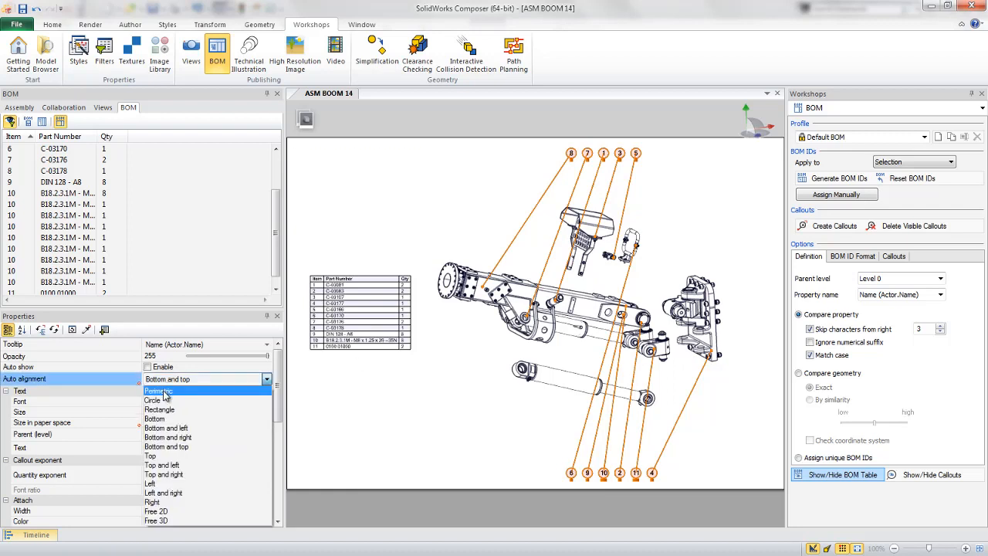
{"action": "left_click", "coordinate": [163, 395]}
{"action": "mouse_move", "coordinate": [541, 397]}
{"action": "middle_mouse_down"}
{"action": "mouse_move", "coordinate": [533, 390]}
{"action": "mouse_move", "coordinate": [541, 394]}
{"action": "middle_mouse_up"}
{"action": "left_click_drag", "start_coordinate": [540, 394], "coordinate": [480, 400]}
{"action": "left_click", "coordinate": [178, 379]}
{"action": "left_click", "coordinate": [177, 379]}
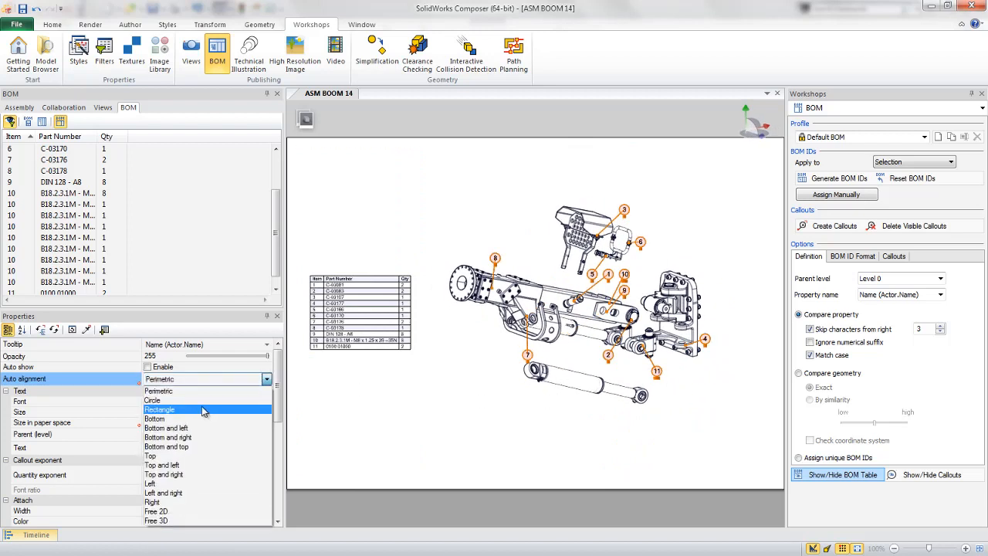
{"action": "left_click", "coordinate": [201, 404]}
Set the auto alignment of the callouts to Top and right.
{"action": "left_click", "coordinate": [202, 379]}
{"action": "scroll", "coordinate": [193, 401], "scroll_direction": "up", "scroll_amount": 1}
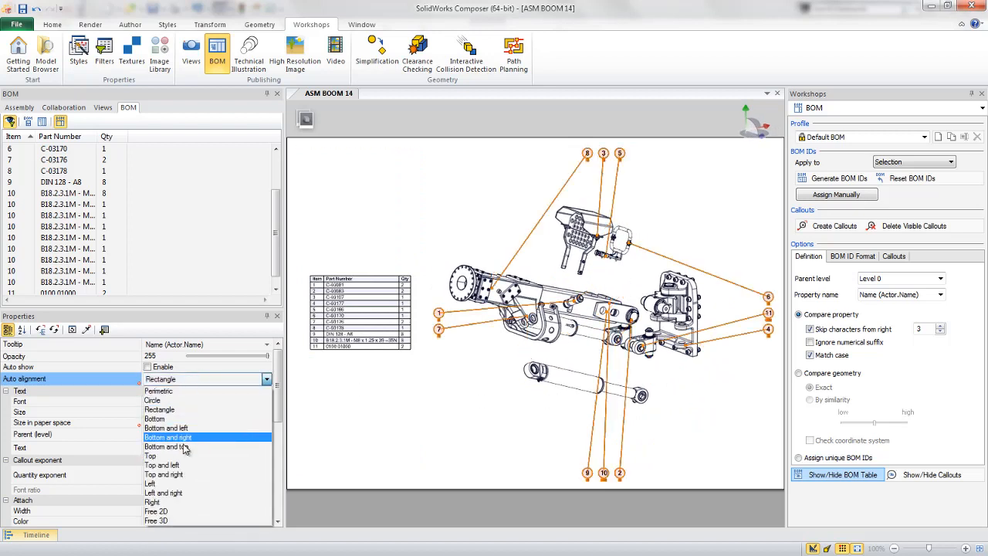
{"action": "left_click", "coordinate": [189, 470]}
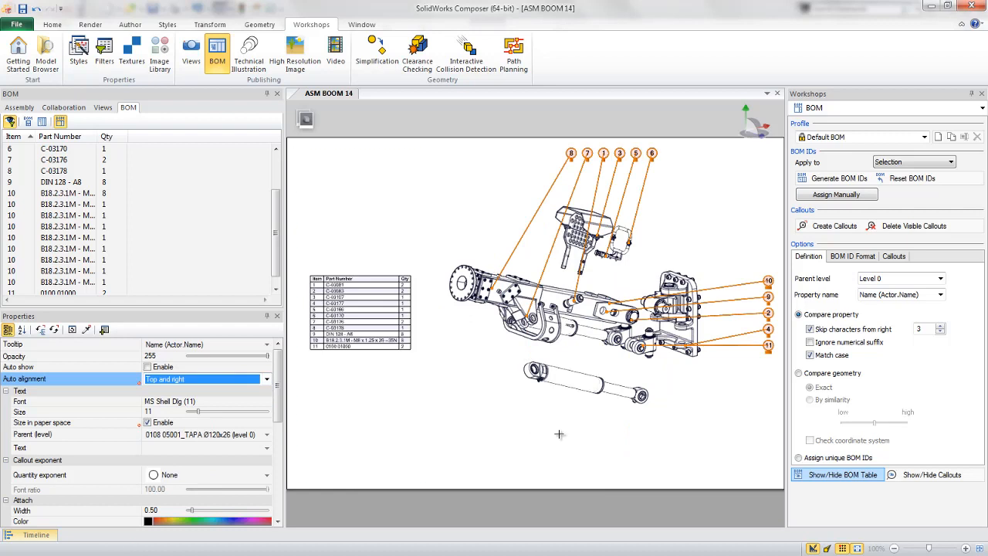
Update the Parts List view so that it captures the current scene with the BOM callouts.
{"action": "left_click", "coordinate": [559, 434]}
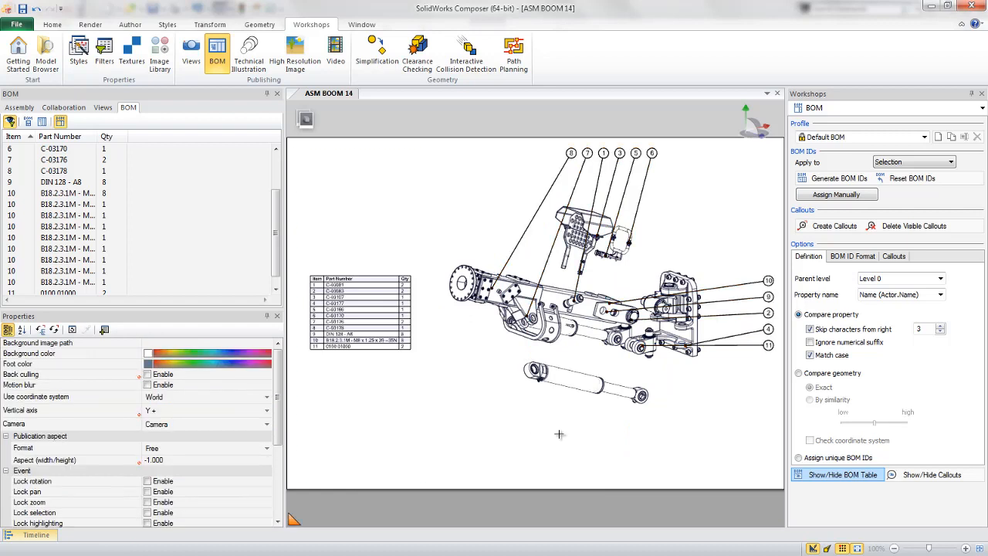
{"action": "left_click", "coordinate": [102, 107]}
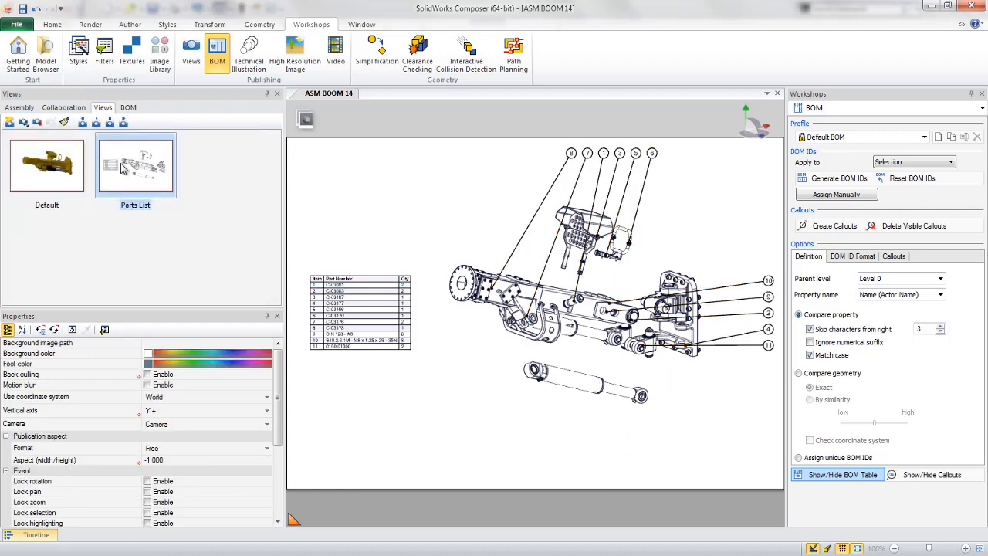
{"action": "left_click", "coordinate": [37, 124]}
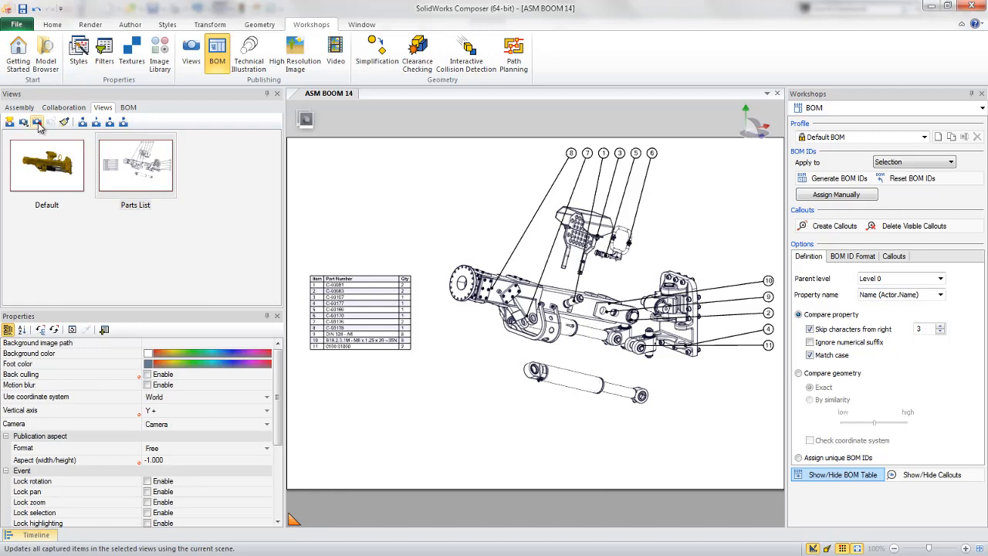
Create a new view from the current scene and name it Knuckle Kit.
{"action": "left_click", "coordinate": [10, 122]}
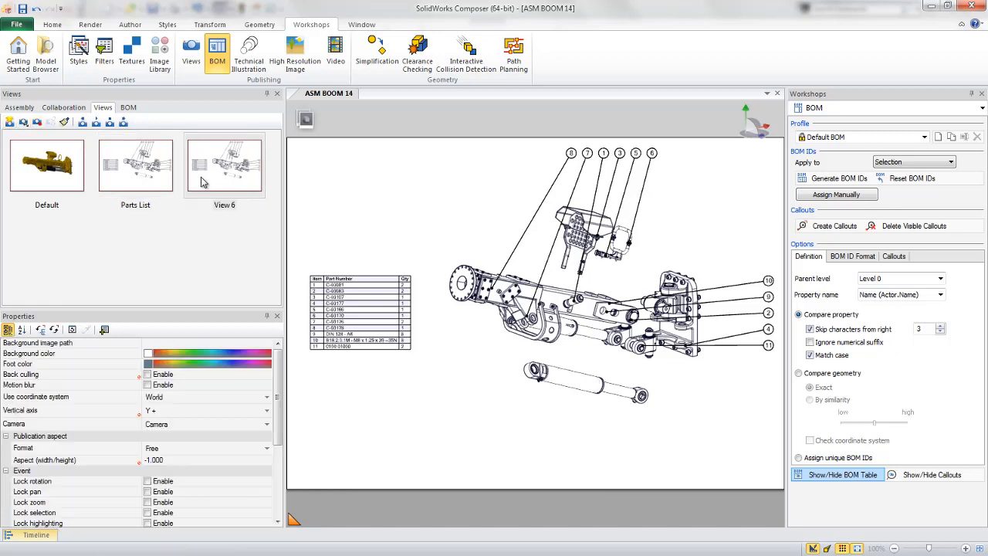
{"action": "type", "text": "Knuckle Kit"}
{"action": "key", "text": "Return"}
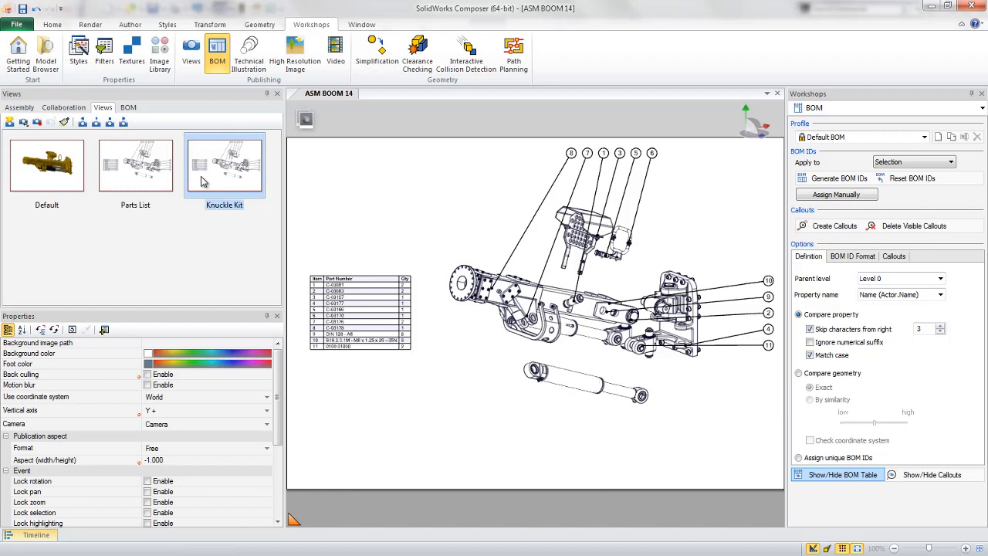
Select BOM items 1 through 11 and reset their BOM IDs.
{"action": "left_click", "coordinate": [129, 107]}
{"action": "left_click", "coordinate": [71, 149]}
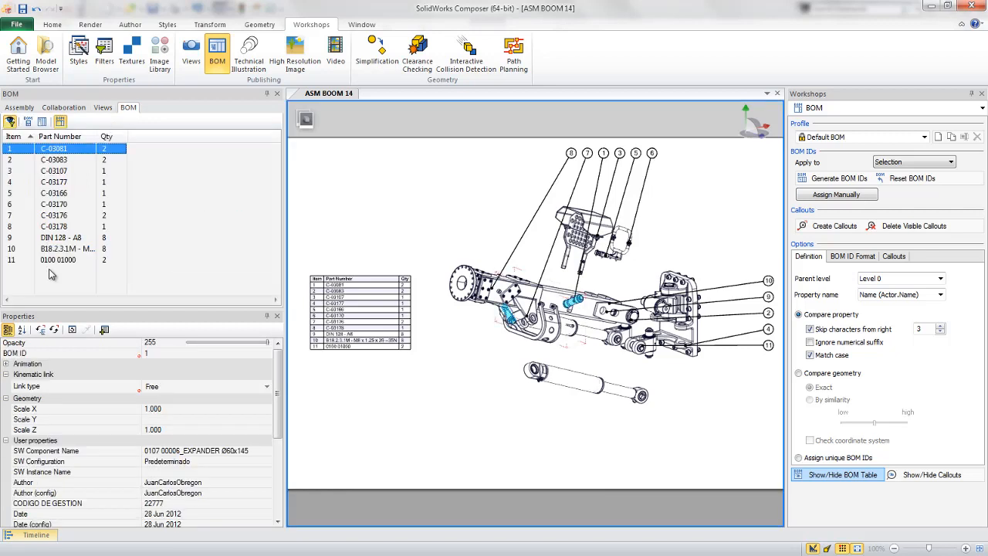
{"action": "left_click", "coordinate": [59, 261], "text": "shift"}
{"action": "left_click", "coordinate": [907, 178]}
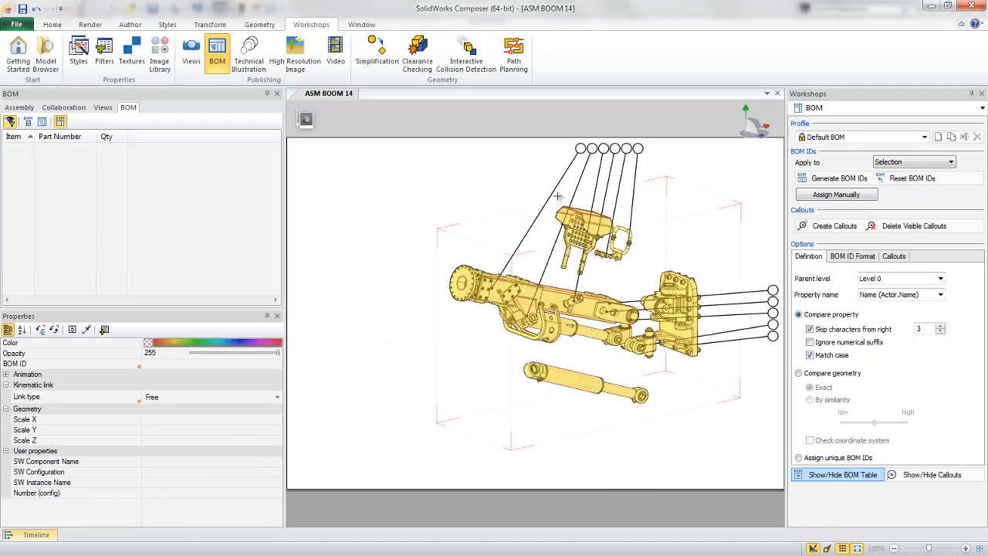
Show only the first KNUCKLE KIT subassembly, hiding all other actors, and frame it in the viewport.
{"action": "left_click", "coordinate": [301, 158]}
{"action": "left_click", "coordinate": [19, 108]}
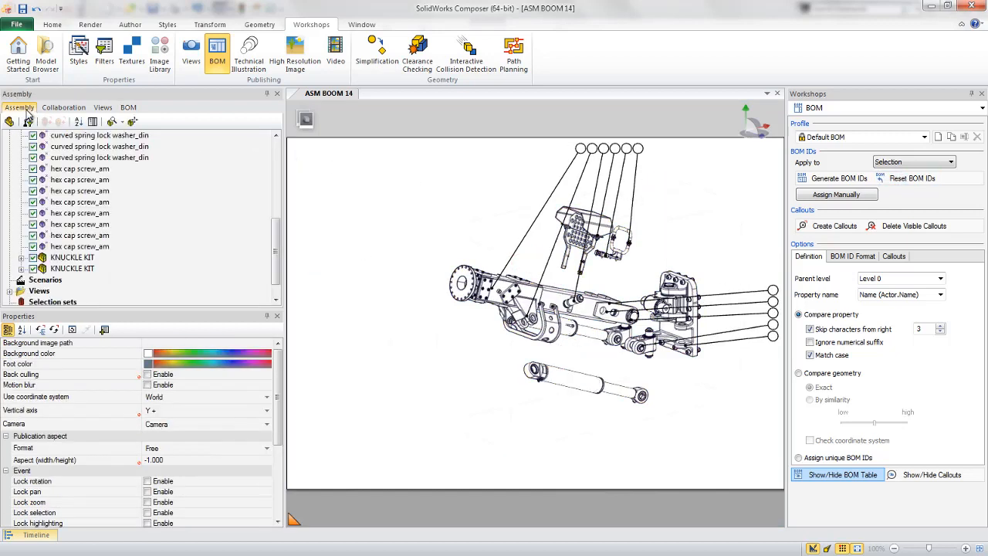
{"action": "left_click", "coordinate": [68, 260]}
{"action": "right_click", "coordinate": [363, 209]}
{"action": "left_click", "coordinate": [409, 191]}
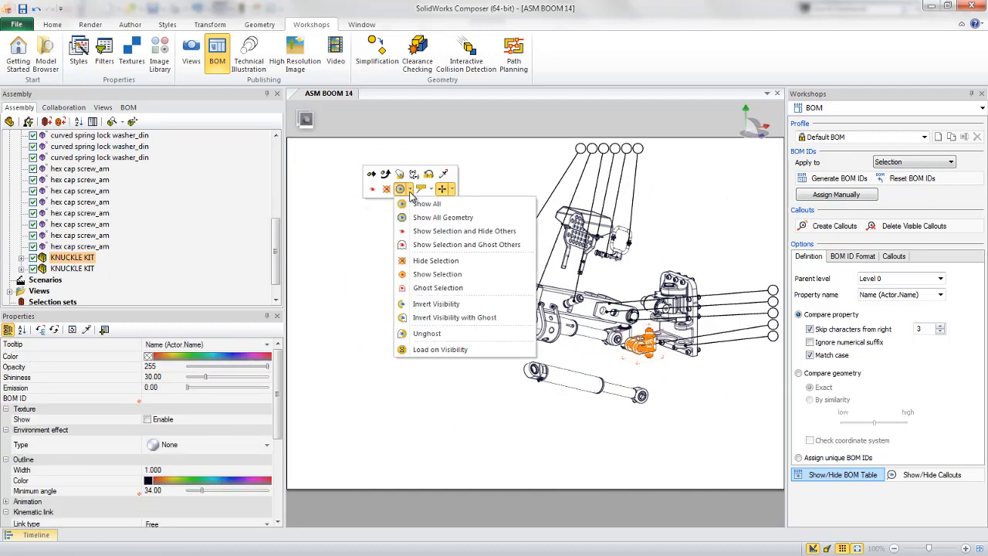
{"action": "left_click", "coordinate": [421, 231]}
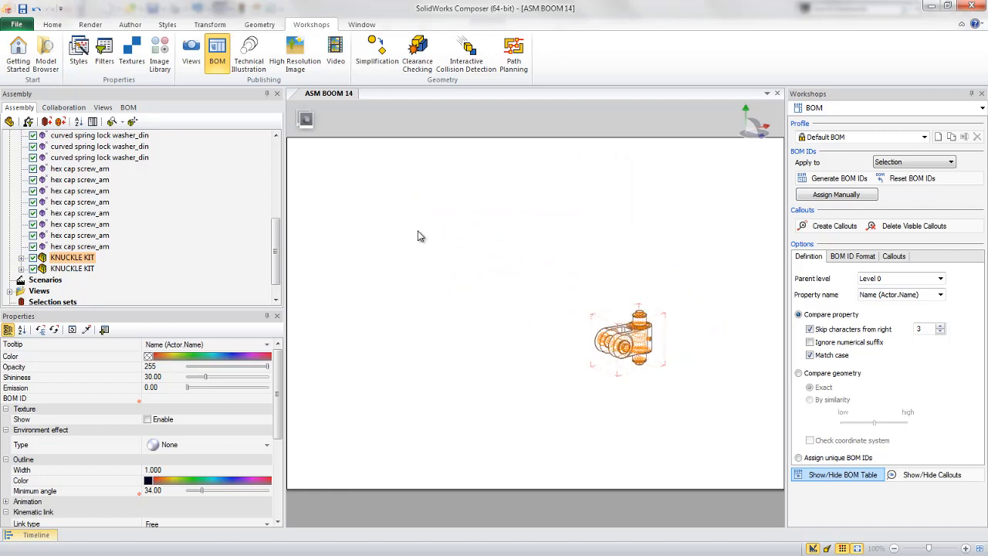
{"action": "left_click", "coordinate": [395, 213]}
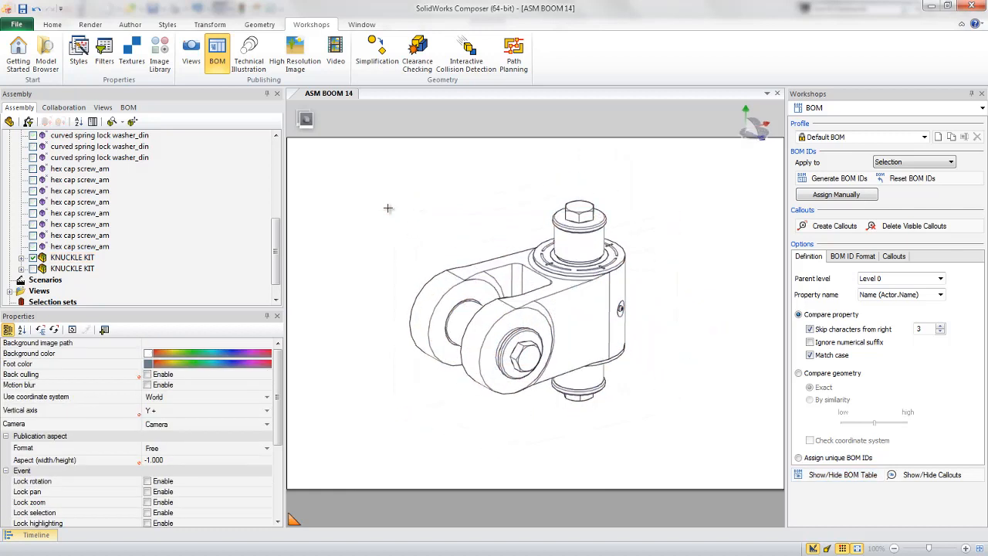
Translate the 1-4 NPT Grease Fitting out of the knuckle, away from its side hole.
{"action": "right_click", "coordinate": [385, 206]}
{"action": "key", "text": "Escape"}
{"action": "key", "text": "Tab"}
{"action": "left_click", "coordinate": [615, 309]}
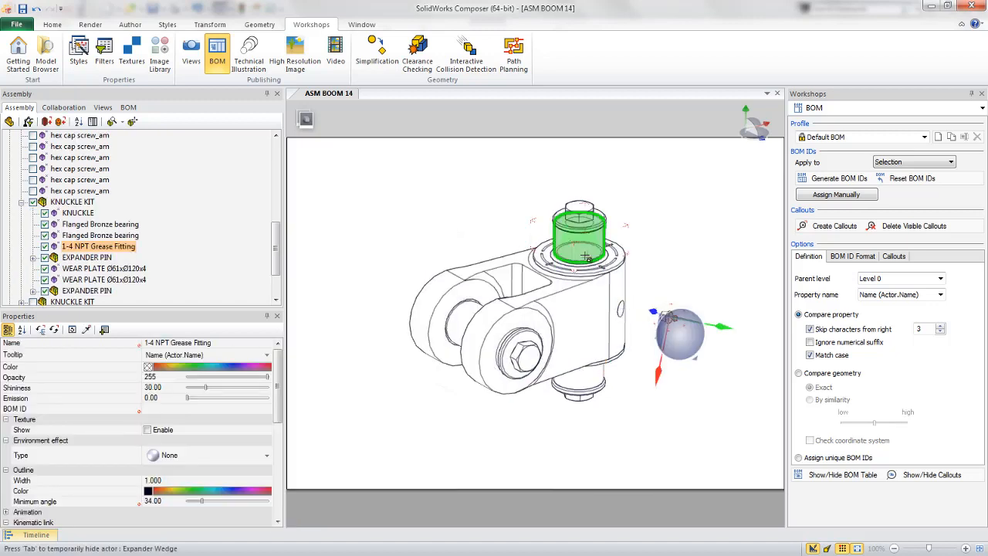
Translate the vertical expander pin's upper hex screw about 32 mm upward and its lower hex screw downward.
{"action": "left_click", "coordinate": [583, 250]}
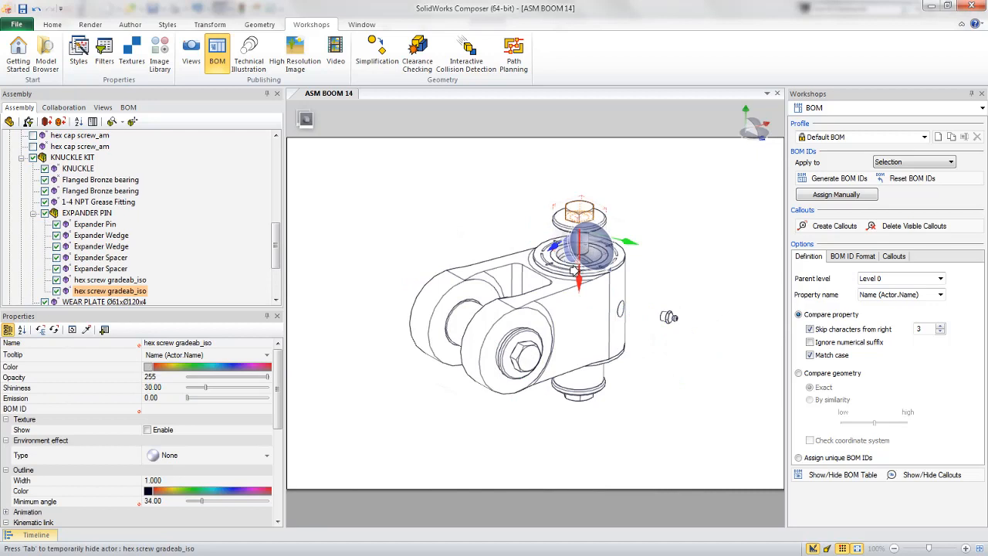
{"action": "left_click_drag", "start_coordinate": [579, 278], "coordinate": [581, 256]}
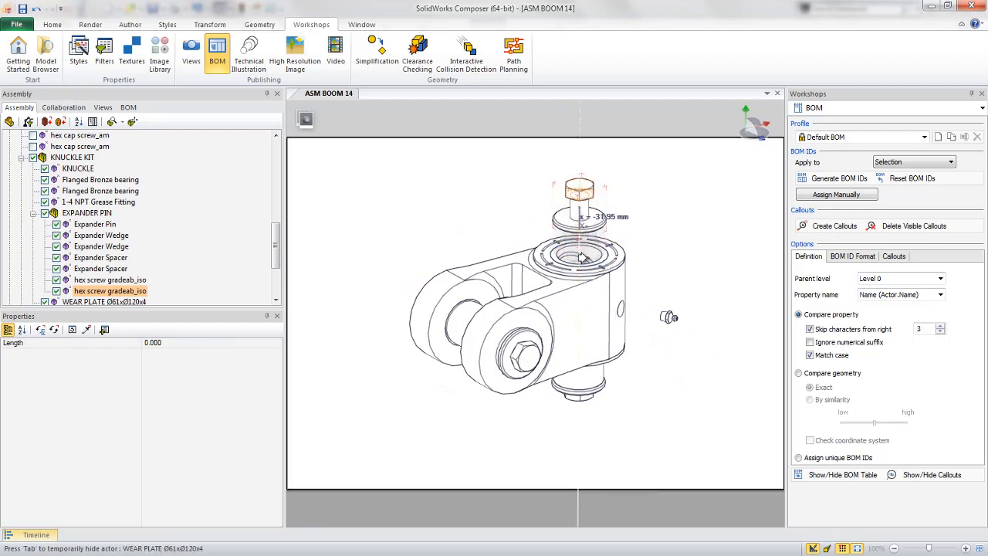
{"action": "left_click", "coordinate": [584, 374]}
{"action": "left_click_drag", "start_coordinate": [577, 319], "coordinate": [569, 354]}
Translate both hex screws of the horizontal expander pin outward along its axis, the rear one by about 56 mm.
{"action": "left_click", "coordinate": [529, 357]}
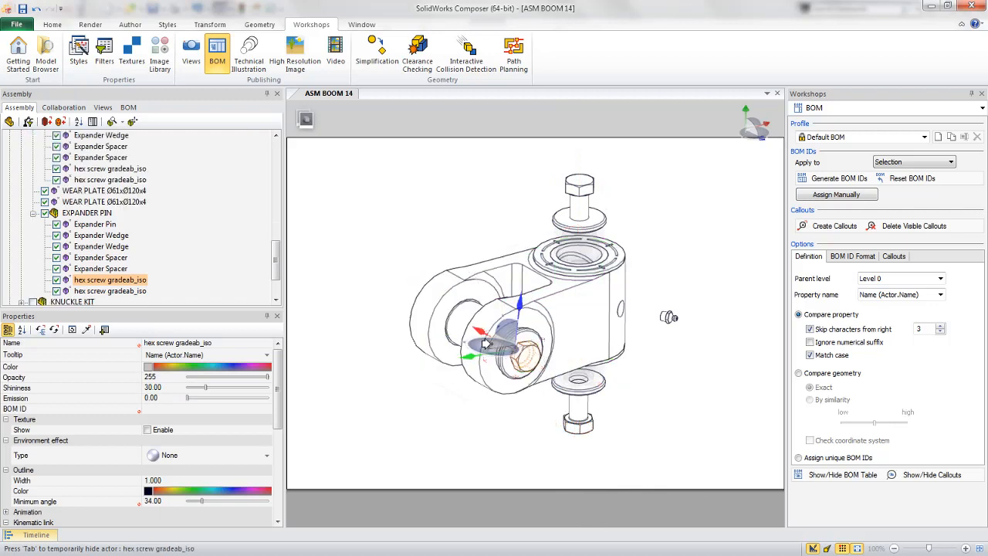
{"action": "left_click_drag", "start_coordinate": [478, 330], "coordinate": [504, 345]}
{"action": "key", "text": "Tab"}
{"action": "key", "text": "Tab"}
{"action": "left_click", "coordinate": [465, 323]}
{"action": "left_click", "coordinate": [486, 332]}
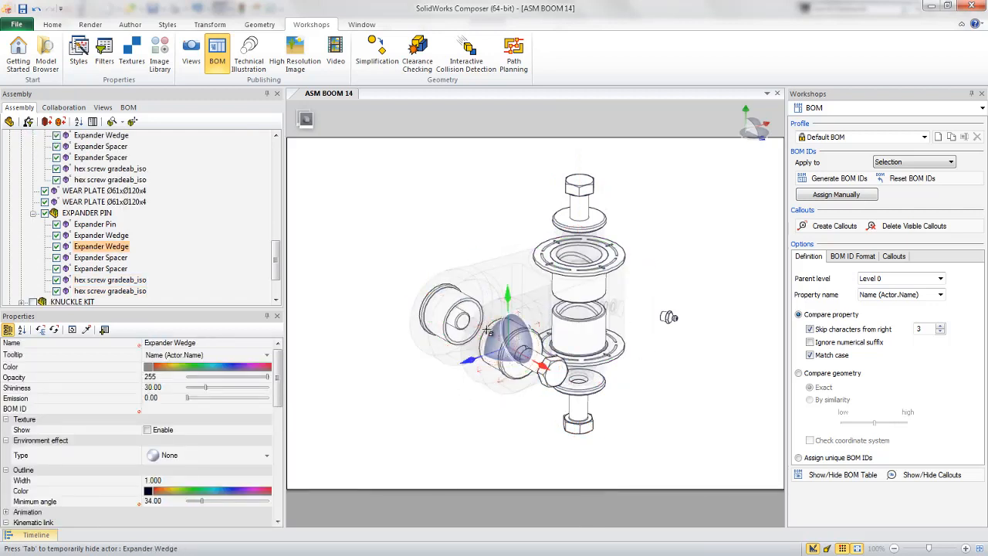
{"action": "left_click", "coordinate": [468, 324]}
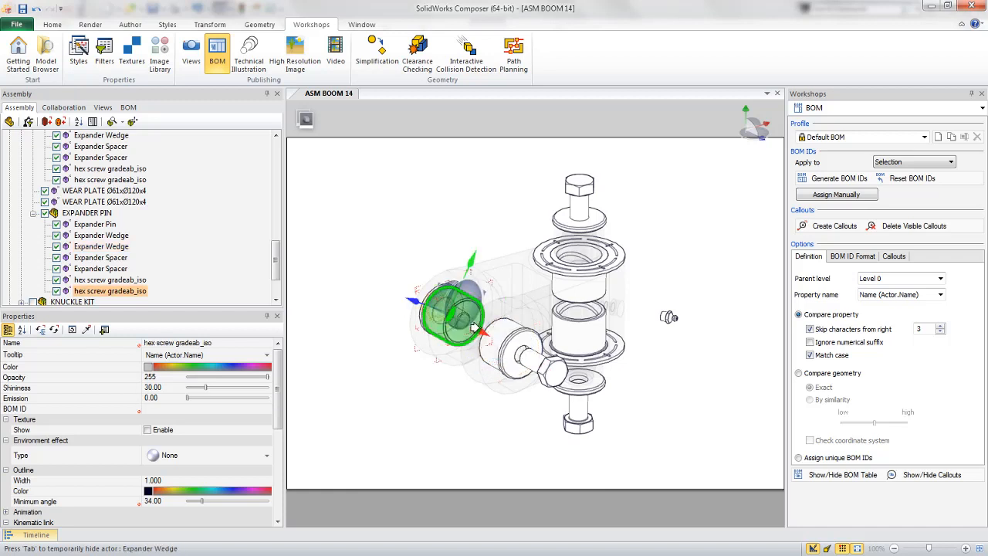
{"action": "left_click_drag", "start_coordinate": [477, 329], "coordinate": [435, 306]}
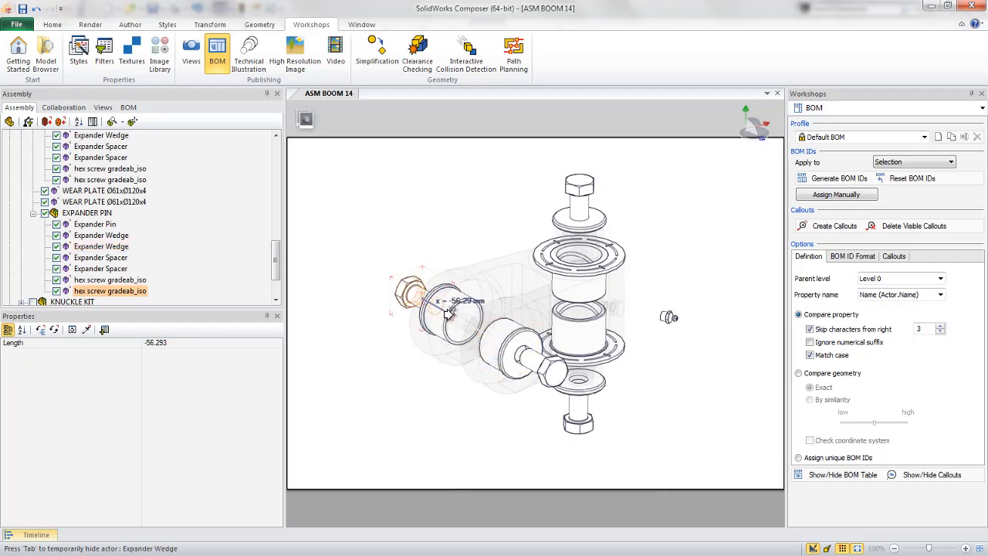
Move the vertical EXPANDER PIN subassembly out of the knuckle to the side beyond the grease fitting.
{"action": "left_click", "coordinate": [360, 375]}
{"action": "scroll", "coordinate": [193, 266], "scroll_direction": "up", "scroll_amount": 5}
{"action": "left_click", "coordinate": [86, 234]}
{"action": "left_click_drag", "start_coordinate": [621, 289], "coordinate": [760, 240]}
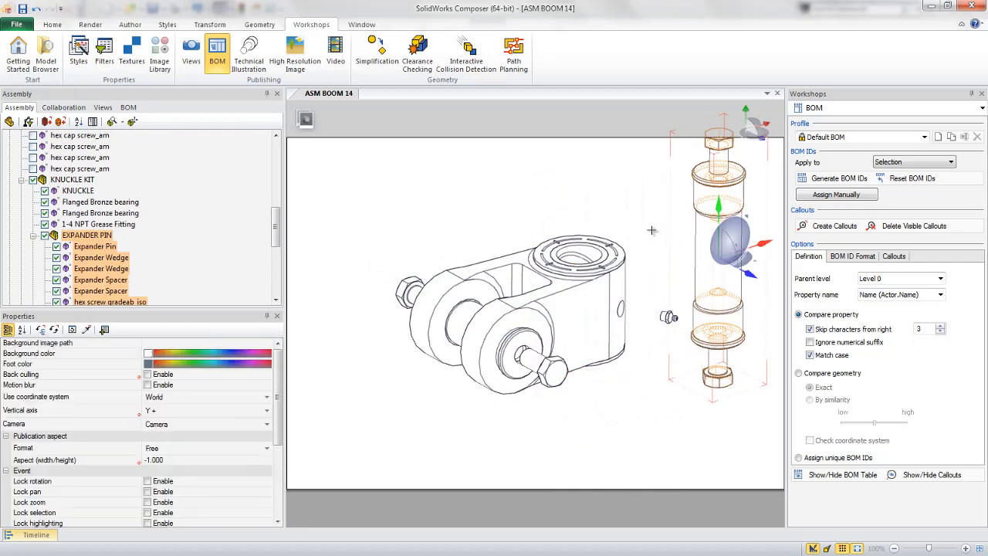
Select both flanged bronze bearings and both wear plates and copy the vertical expander pin's transformation to them.
{"action": "left_click", "coordinate": [649, 230]}
{"action": "key", "text": "Tab"}
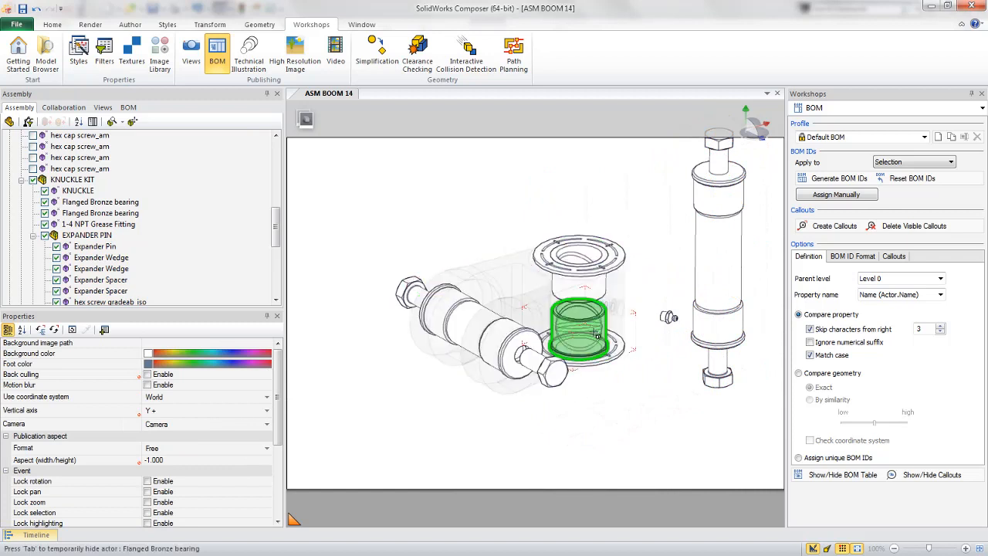
{"action": "left_click", "coordinate": [599, 361]}
{"action": "left_click", "coordinate": [584, 336], "text": "ctrl"}
{"action": "left_click", "coordinate": [579, 288], "text": "ctrl"}
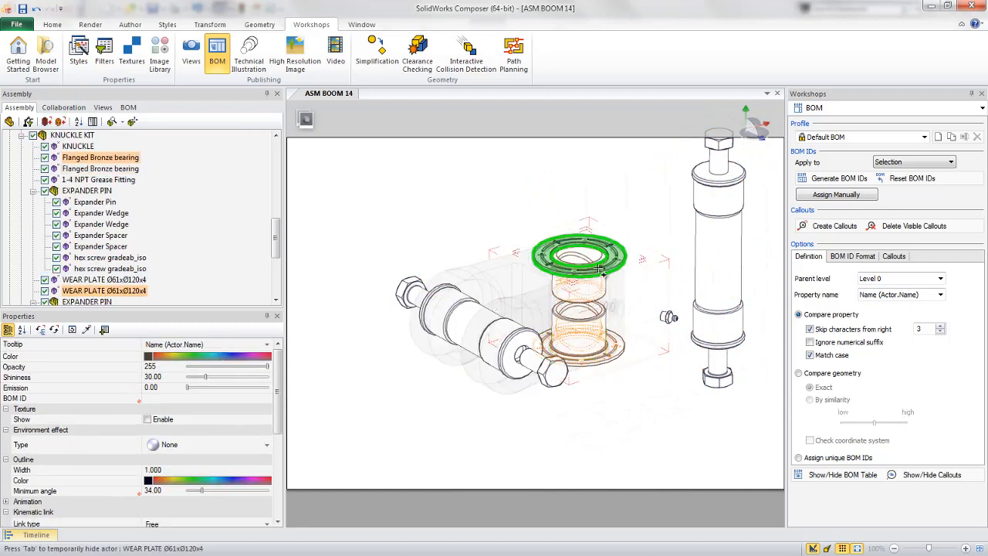
{"action": "left_click", "coordinate": [577, 269], "text": "ctrl"}
{"action": "right_click", "coordinate": [576, 209]}
{"action": "left_click", "coordinate": [627, 181]}
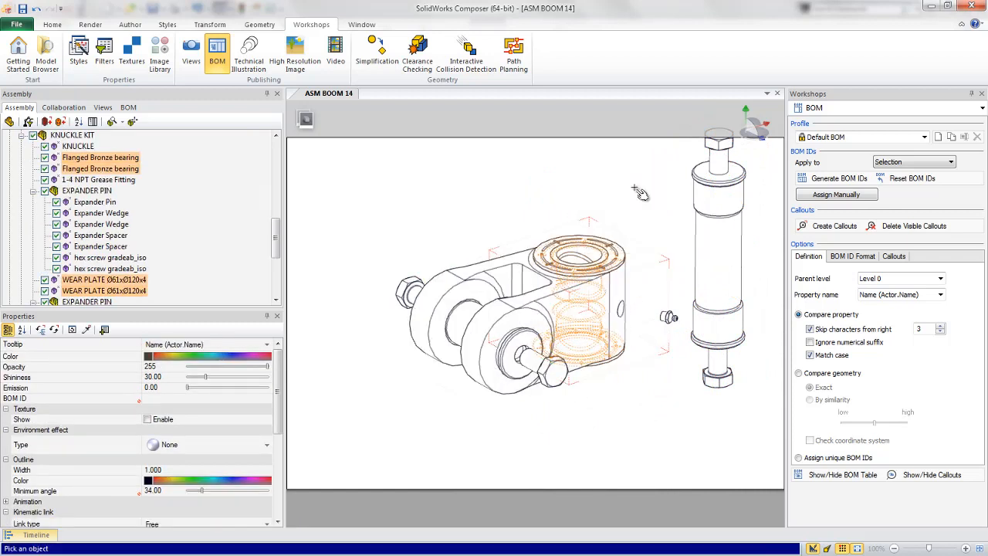
{"action": "left_click", "coordinate": [702, 245]}
{"action": "left_click", "coordinate": [609, 217]}
Apply a vertical Linear explode to the components in the upper half of the expander pin stack.
{"action": "scroll", "coordinate": [644, 417], "scroll_direction": "down", "scroll_amount": 4}
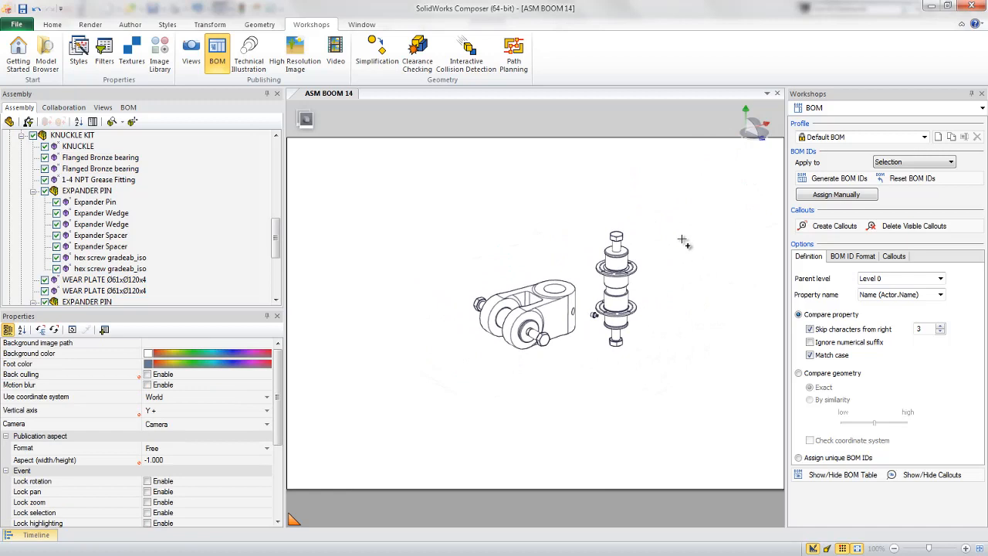
{"action": "middle_click_drag", "start_coordinate": [679, 241], "coordinate": [665, 263]}
{"action": "left_click_drag", "start_coordinate": [566, 228], "coordinate": [640, 301]}
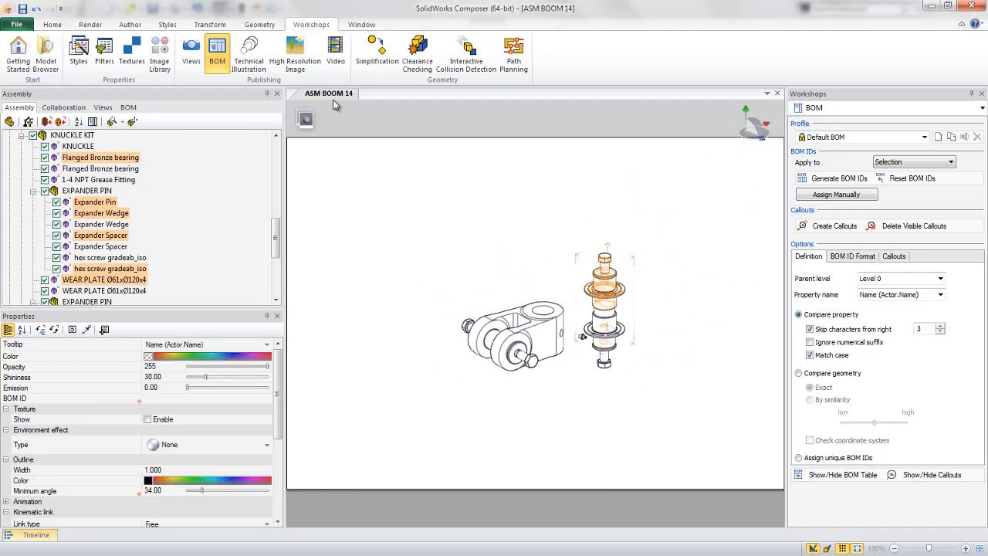
{"action": "left_click", "coordinate": [210, 24]}
{"action": "left_click", "coordinate": [185, 39]}
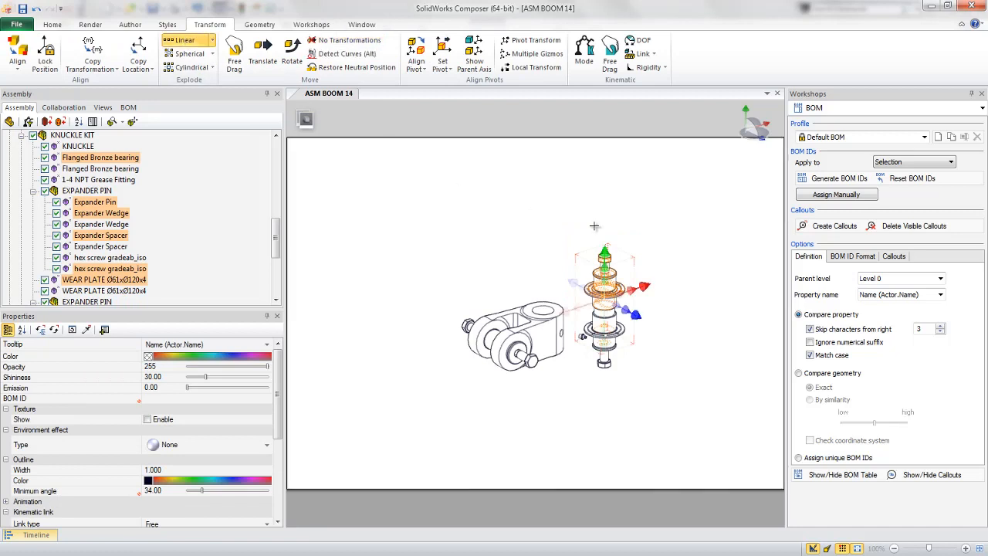
{"action": "left_click_drag", "start_coordinate": [600, 255], "coordinate": [624, 182]}
Spread the rest of the vertical stack and select its upper components for translation clear of the expander pin.
{"action": "left_click_drag", "start_coordinate": [645, 344], "coordinate": [653, 316]}
{"action": "left_click_drag", "start_coordinate": [600, 290], "coordinate": [580, 151]}
{"action": "double_click", "coordinate": [654, 306]}
{"action": "right_click", "coordinate": [542, 158]}
{"action": "left_click", "coordinate": [564, 141]}
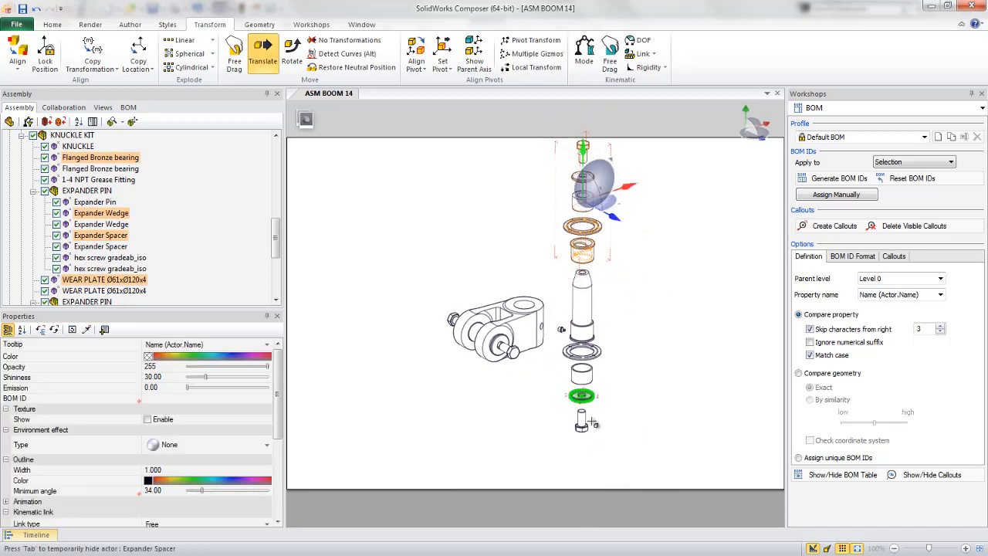
Select the stack's lower bearing, wear plate, spacer, wedge and hex screw and translate them downward, clear of the pin.
{"action": "left_click_drag", "start_coordinate": [610, 449], "coordinate": [562, 308]}
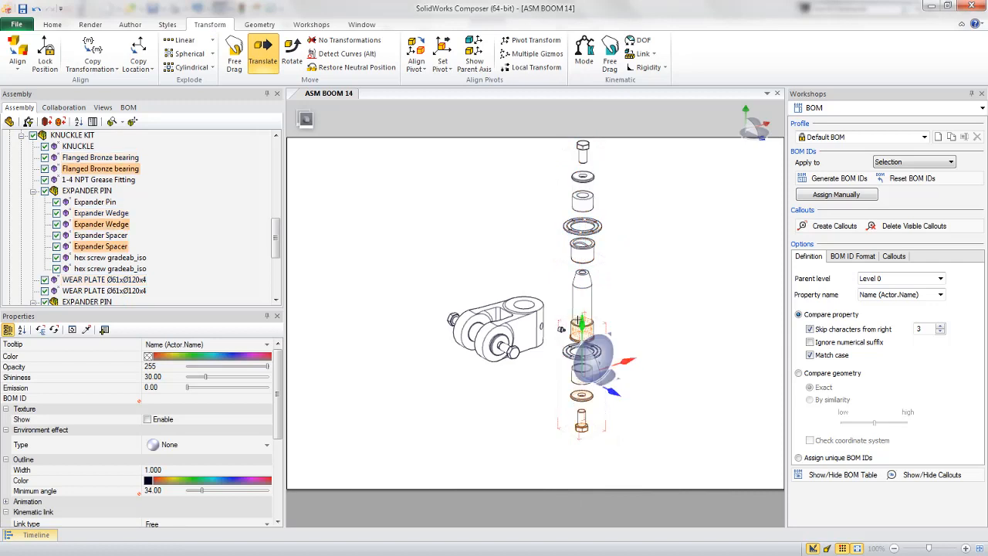
{"action": "left_click", "coordinate": [567, 350], "text": "ctrl"}
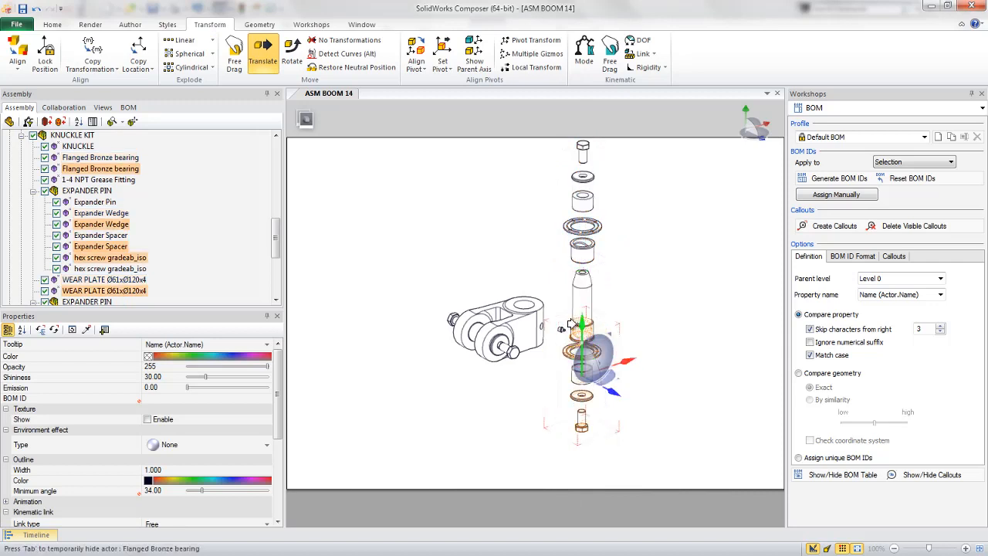
{"action": "left_click_drag", "start_coordinate": [575, 320], "coordinate": [577, 353]}
{"action": "left_click", "coordinate": [690, 337]}
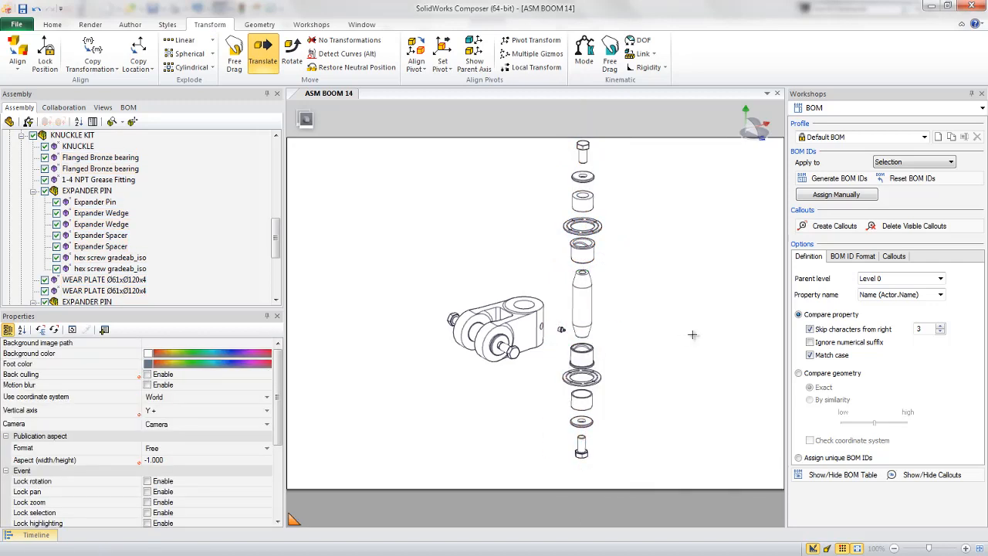
Apply a Linear explode to the rear components of the horizontal expander pin, outward along the pin's axis.
{"action": "scroll", "coordinate": [441, 332], "scroll_direction": "up", "scroll_amount": 5}
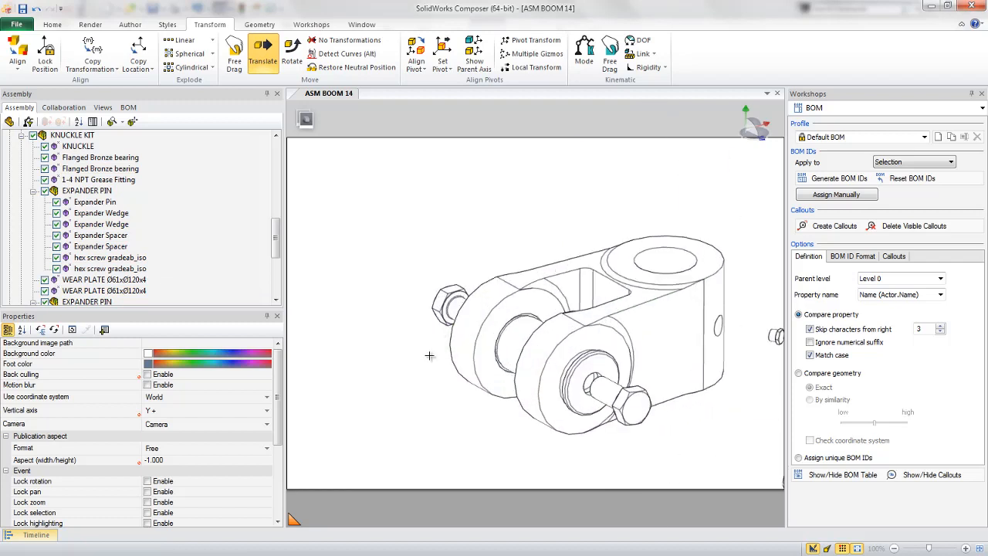
{"action": "scroll", "coordinate": [430, 355], "scroll_direction": "down", "scroll_amount": 2}
{"action": "left_click_drag", "start_coordinate": [380, 413], "coordinate": [498, 272]}
{"action": "right_click", "coordinate": [481, 257]}
{"action": "left_click", "coordinate": [510, 268]}
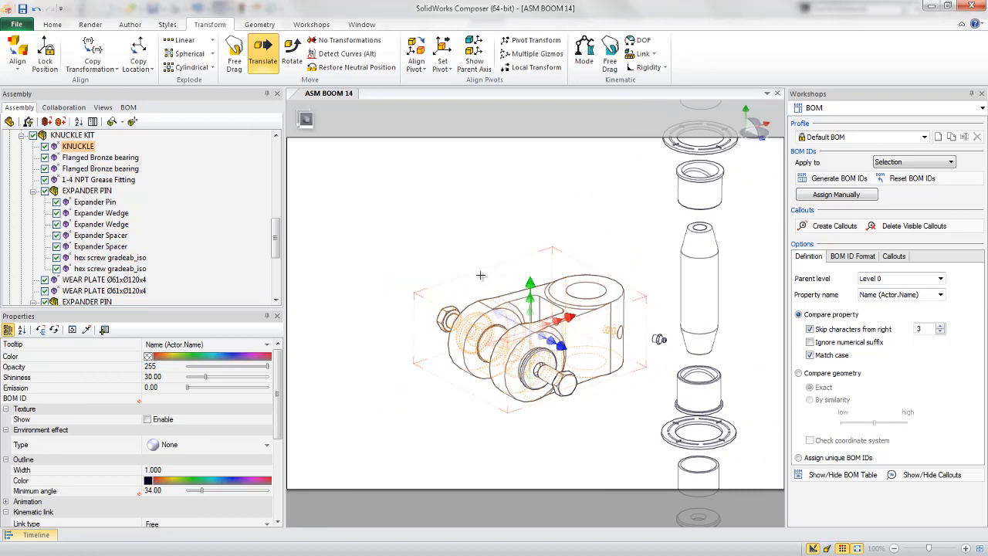
{"action": "left_click_drag", "start_coordinate": [503, 313], "coordinate": [436, 274]}
Translate the horizontal expander pin and its exploded rear components out of the knuckle along the pin's axis.
{"action": "right_click", "coordinate": [381, 344]}
{"action": "left_click", "coordinate": [381, 341]}
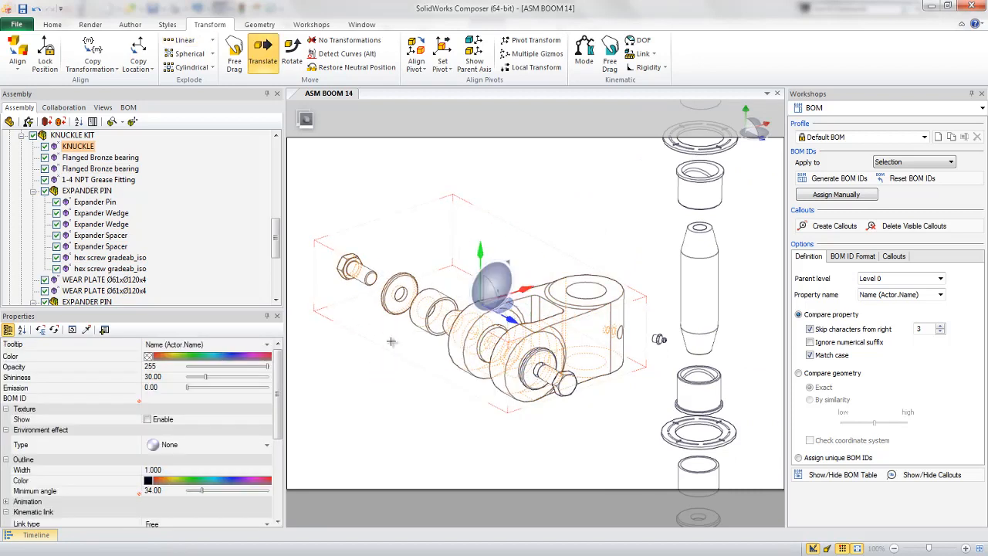
{"action": "left_click_drag", "start_coordinate": [467, 328], "coordinate": [348, 270]}
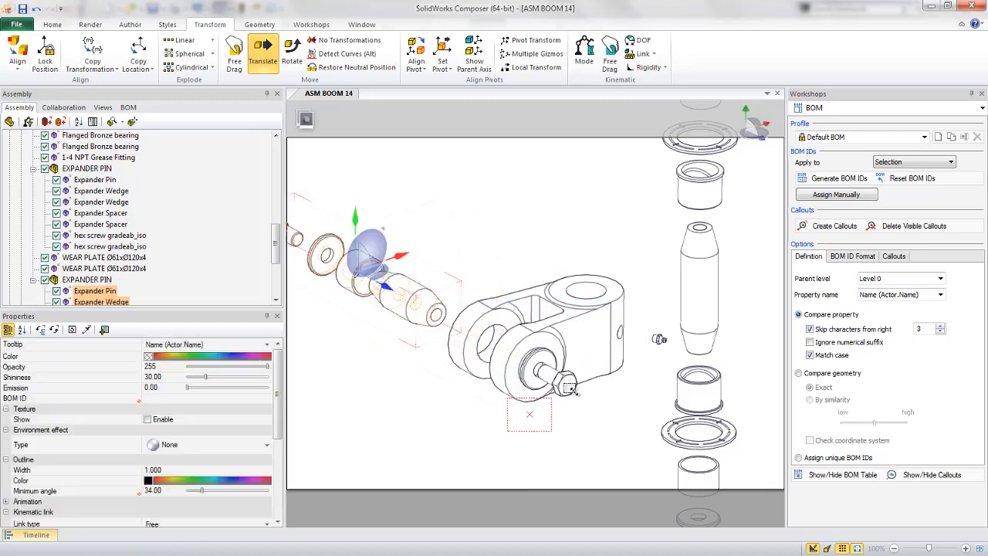
Linearly explode the front spacer, wedge and hex screw outward along the horizontal pin's axis by about 237 mm.
{"action": "left_click", "coordinate": [570, 357]}
{"action": "right_click", "coordinate": [575, 356]}
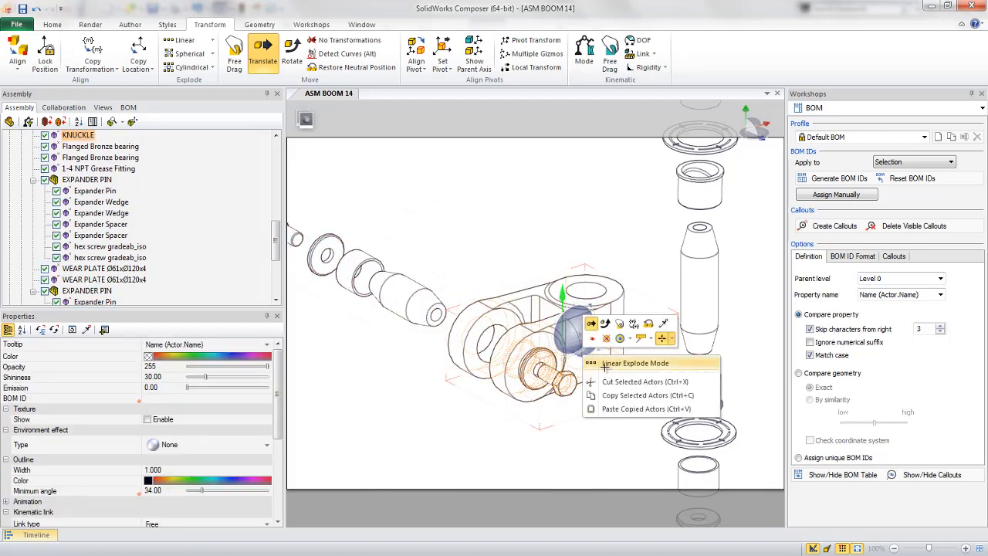
{"action": "left_click", "coordinate": [604, 368]}
{"action": "left_click_drag", "start_coordinate": [594, 401], "coordinate": [669, 417]}
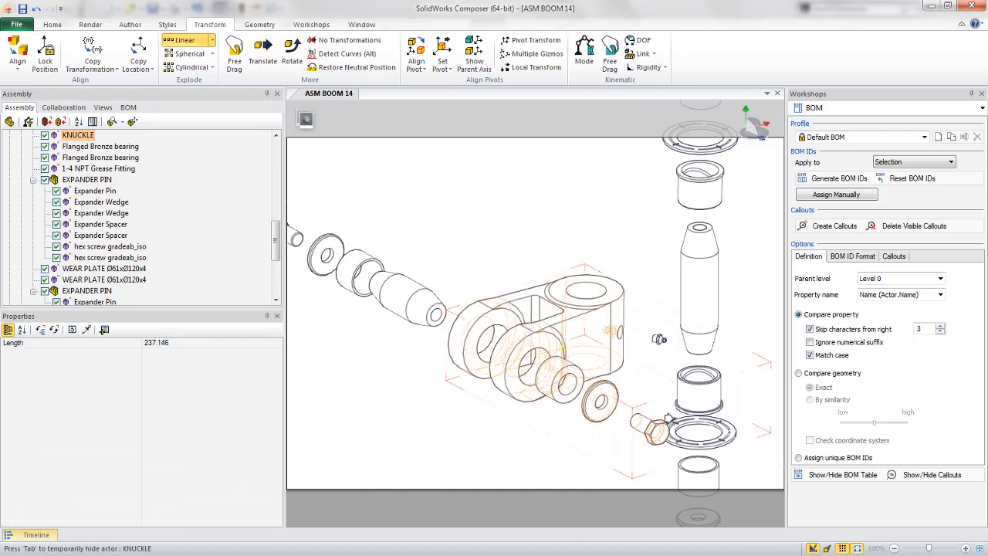
Draw a polyline along the horizontal expander pin's axis, from the rear hex screw to the front hex screw.
{"action": "double_click", "coordinate": [424, 431]}
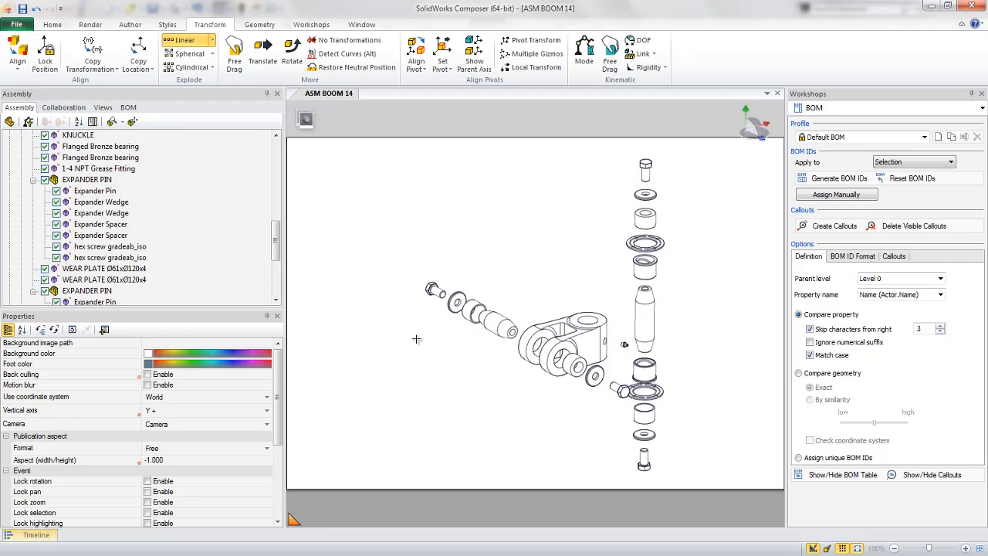
{"action": "left_click", "coordinate": [130, 24]}
{"action": "left_click", "coordinate": [122, 40]}
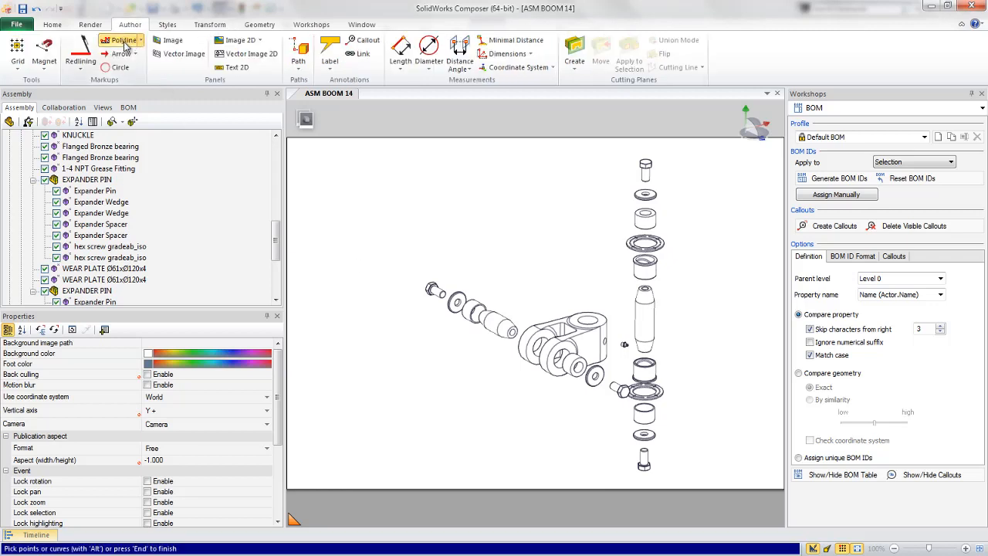
{"action": "left_click", "coordinate": [433, 288]}
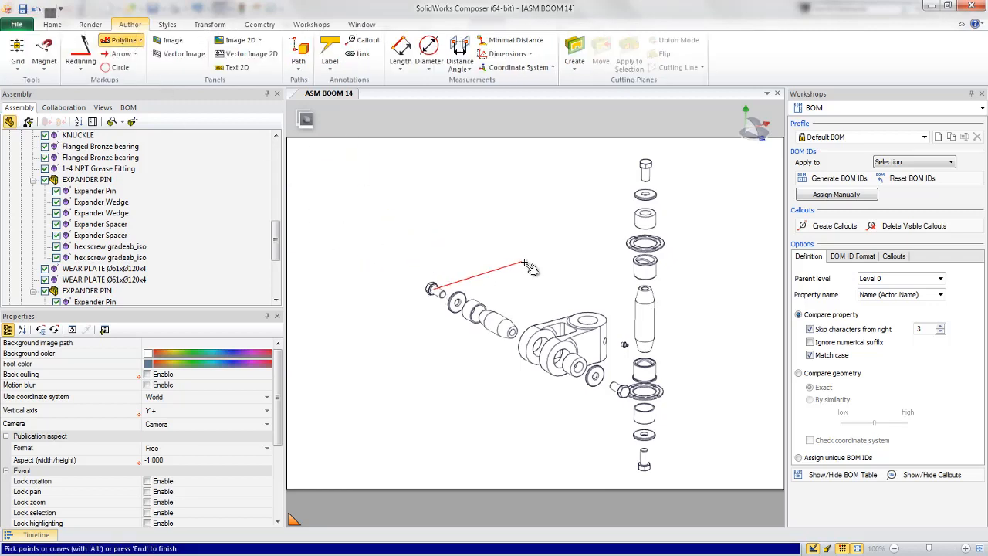
{"action": "left_click", "coordinate": [624, 392]}
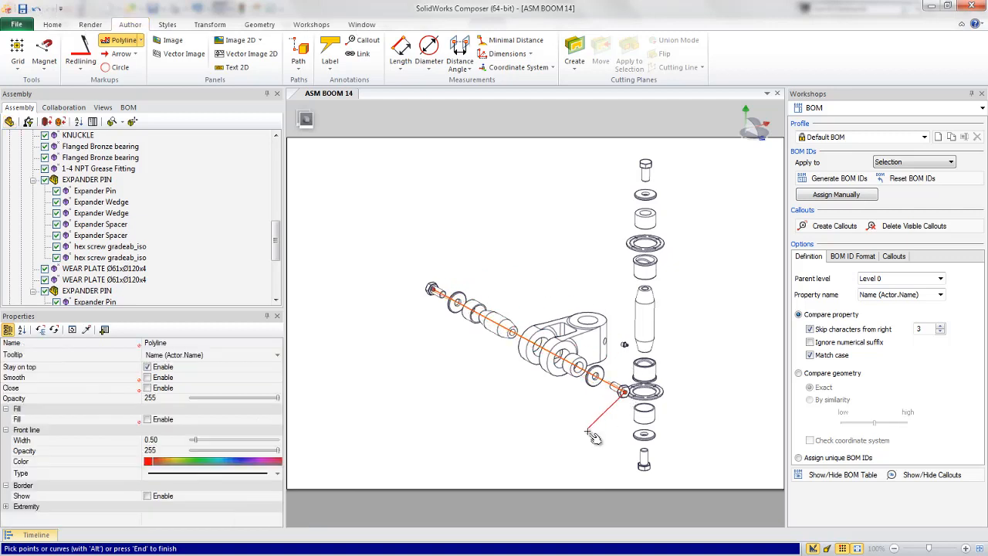
Draw a polyline along the vertical stack's axis, from the lowest hex screw to the uppermost hex screw.
{"action": "left_click", "coordinate": [644, 461]}
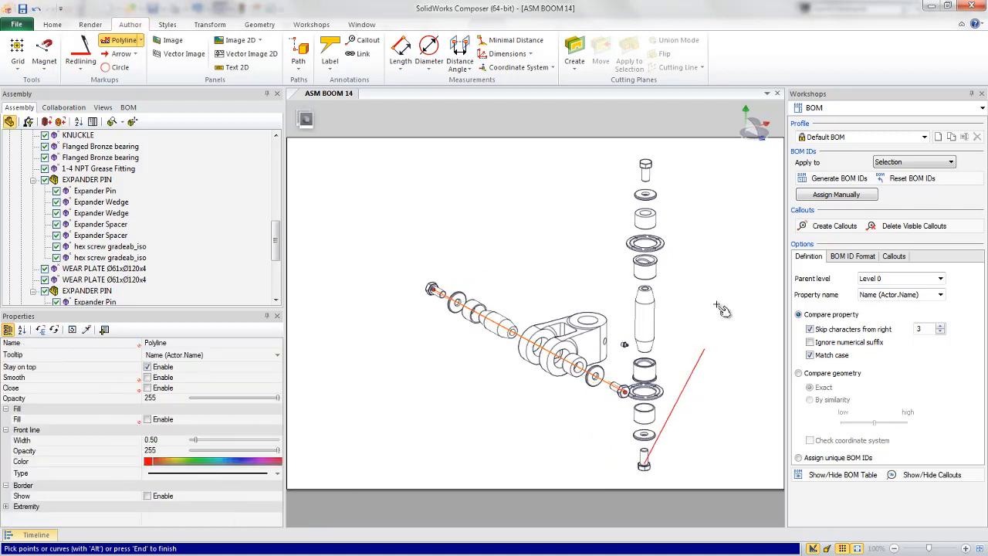
{"action": "key", "text": "alt"}
{"action": "left_click", "coordinate": [648, 175], "text": "alt"}
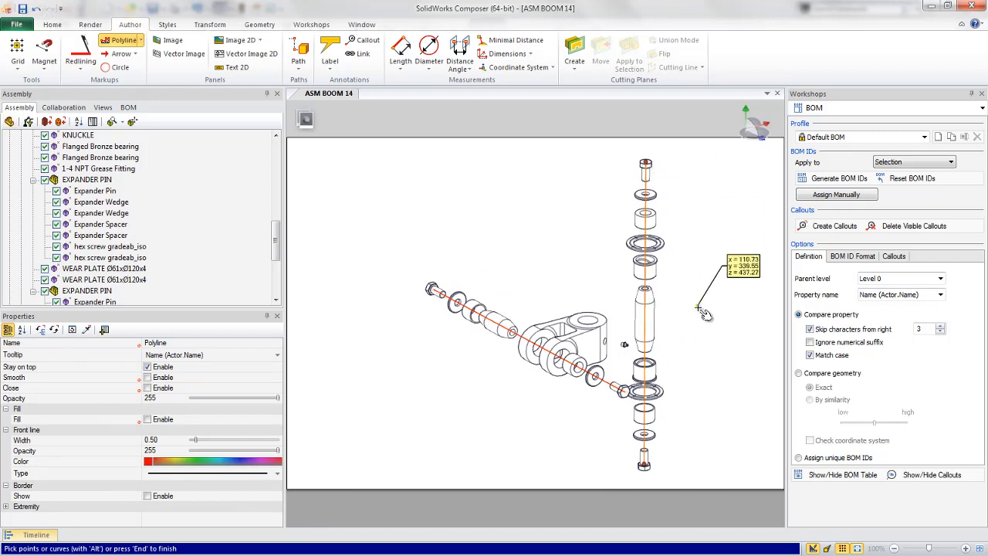
Draw a polyline between the knuckle's side hole and the grease fitting, and finish the polyline command.
{"action": "scroll", "coordinate": [701, 313], "scroll_direction": "up", "scroll_amount": 5}
{"action": "key", "text": "alt"}
{"action": "left_click", "coordinate": [664, 318], "text": "alt"}
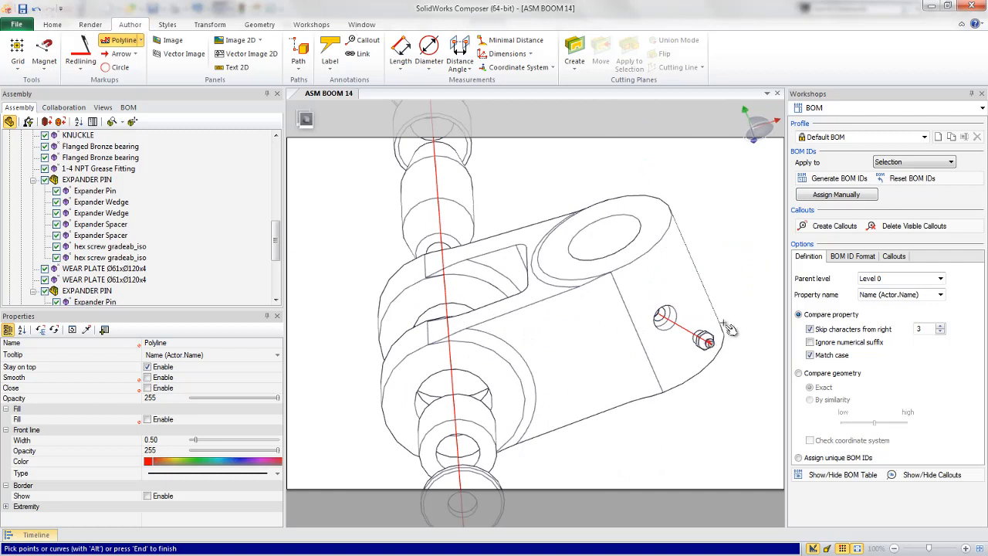
{"action": "key", "text": "End"}
{"action": "left_click", "coordinate": [726, 275]}
{"action": "scroll", "coordinate": [718, 289], "scroll_direction": "down", "scroll_amount": 2}
{"action": "scroll", "coordinate": [718, 289], "scroll_direction": "down", "scroll_amount": 6}
{"action": "right_click_drag", "start_coordinate": [572, 342], "coordinate": [619, 330]}
{"action": "scroll", "coordinate": [618, 330], "scroll_direction": "down", "scroll_amount": 1}
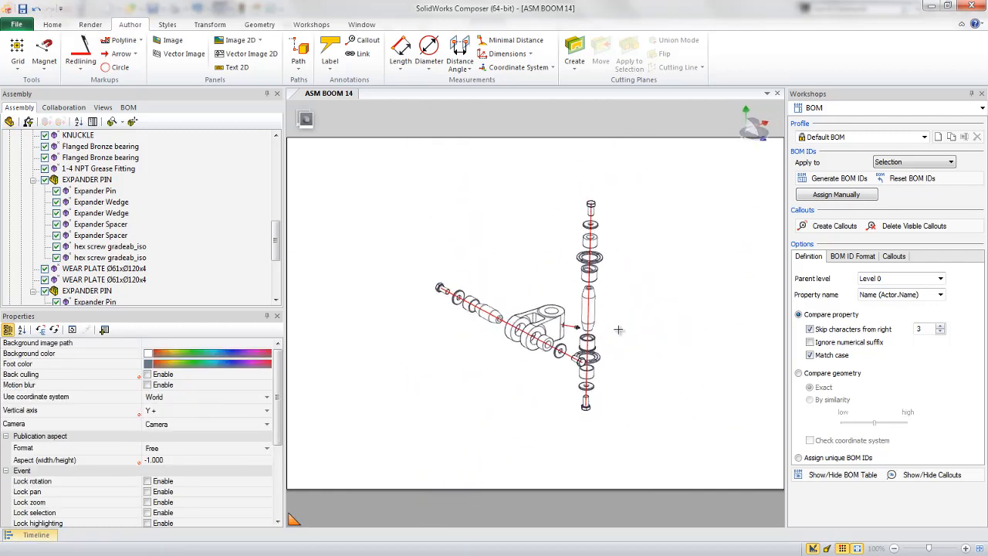
{"action": "scroll", "coordinate": [623, 327], "scroll_direction": "up", "scroll_amount": 3}
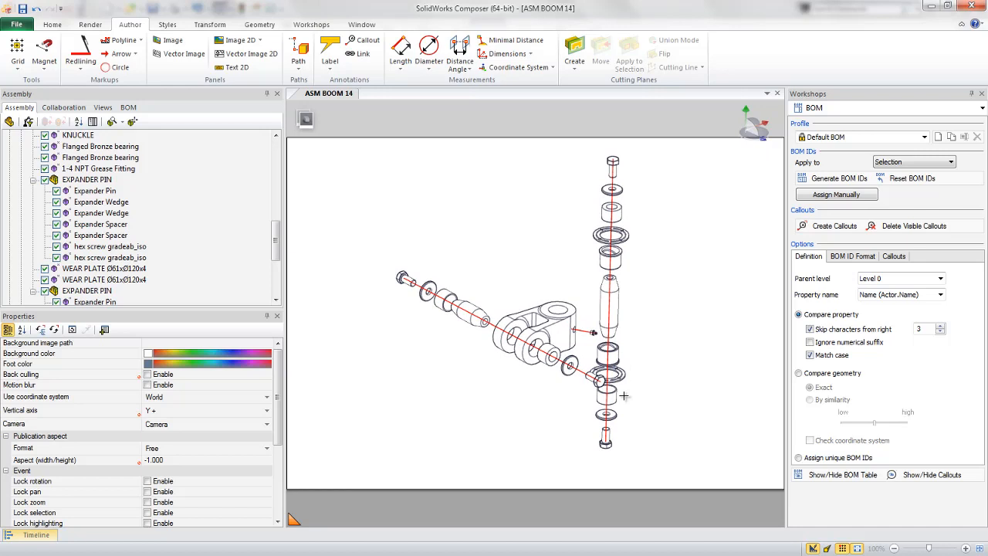
Format the horizontal pin's polyline with Stay on top disabled, black color and a dash-dot line type.
{"action": "left_click", "coordinate": [493, 327]}
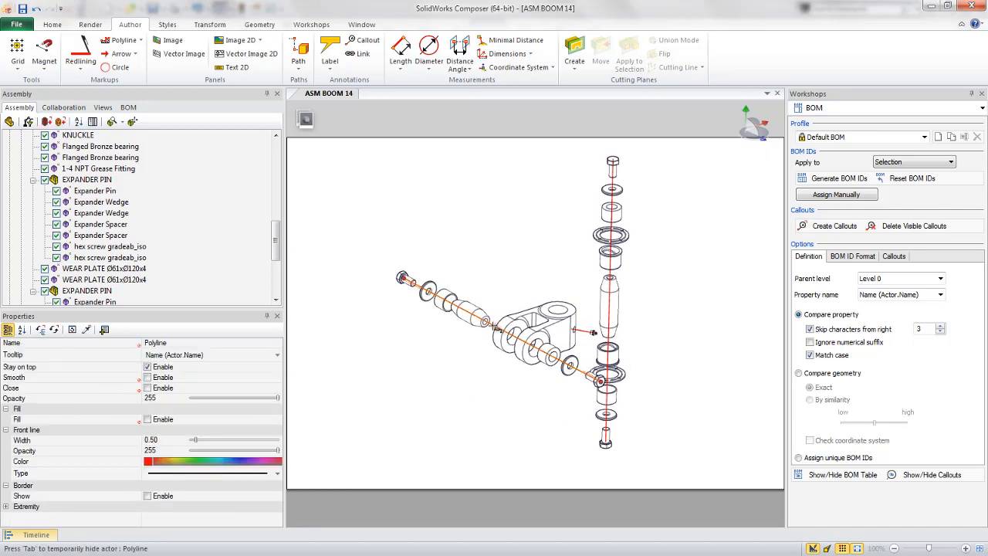
{"action": "left_click", "coordinate": [149, 368]}
{"action": "left_click", "coordinate": [149, 475]}
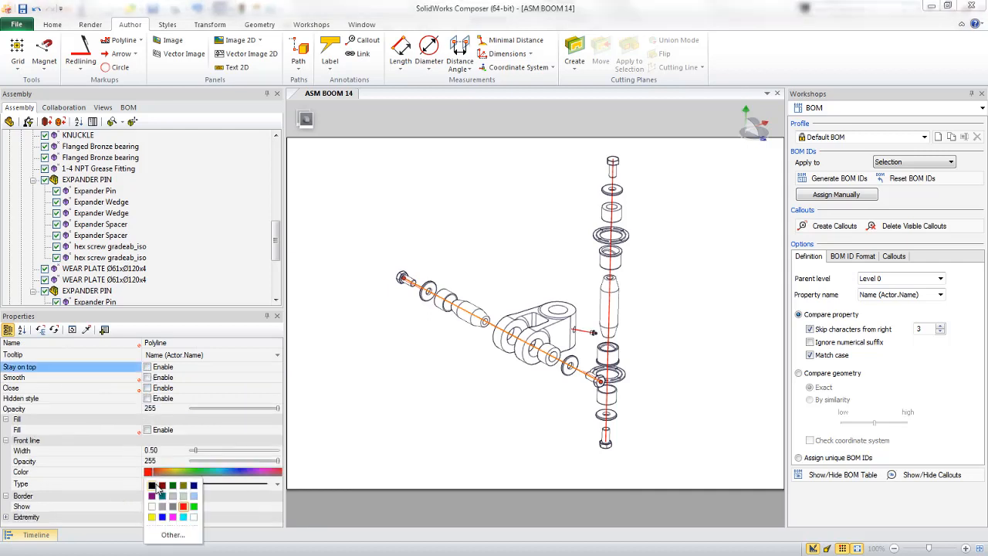
{"action": "left_click", "coordinate": [158, 488]}
{"action": "left_click", "coordinate": [209, 485]}
{"action": "left_click", "coordinate": [207, 506]}
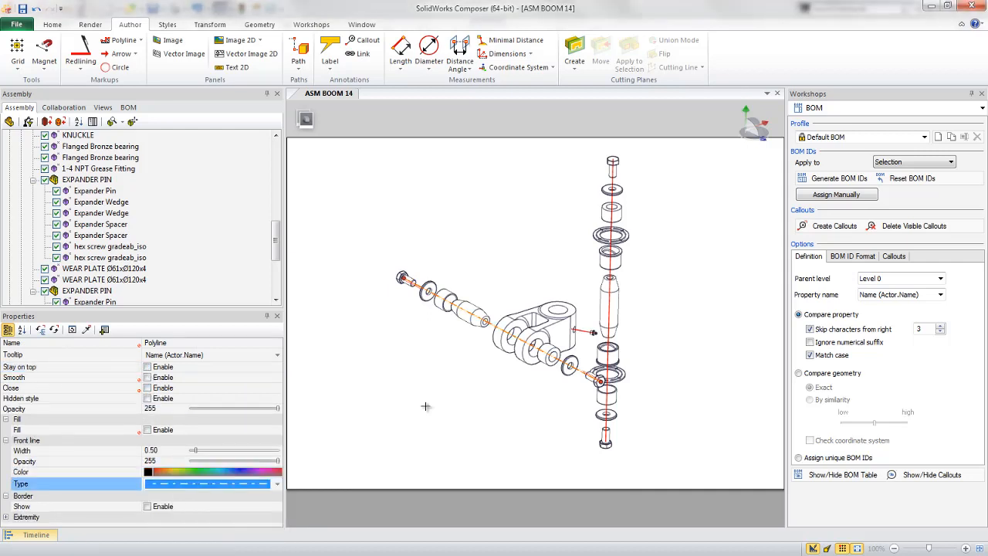
{"action": "left_click", "coordinate": [426, 406]}
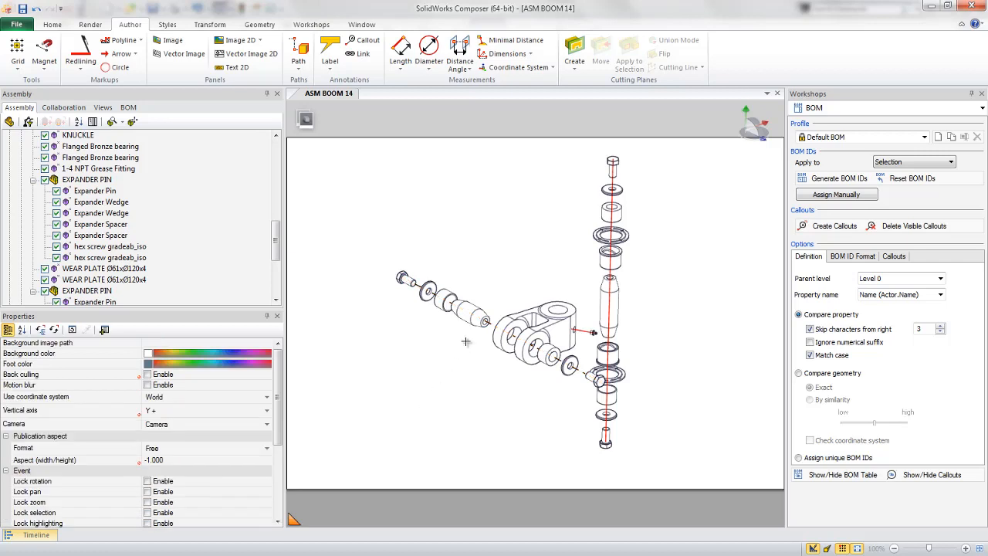
Save the horizontal polyline's formatting as a new style named "Resemin Trail".
{"action": "left_click", "coordinate": [488, 324]}
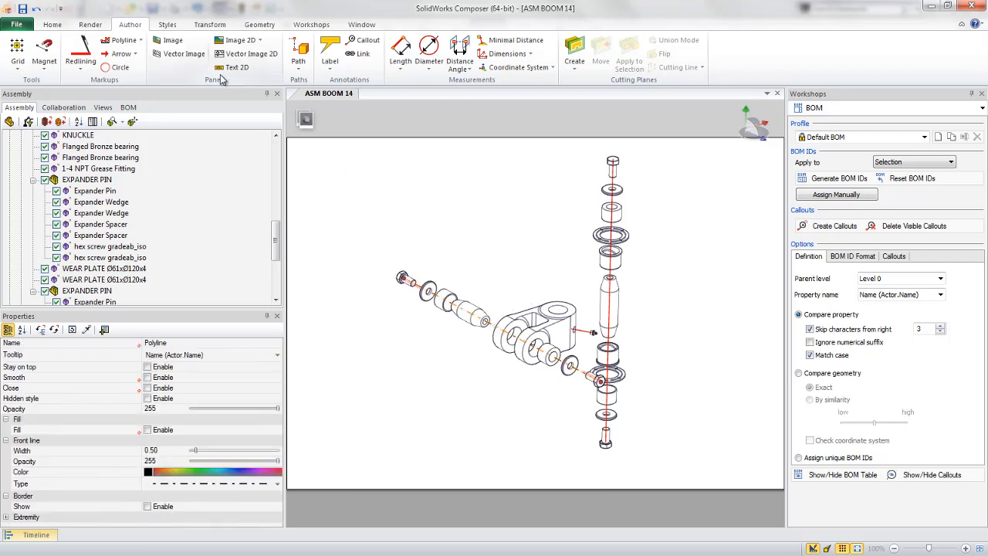
{"action": "left_click", "coordinate": [168, 23]}
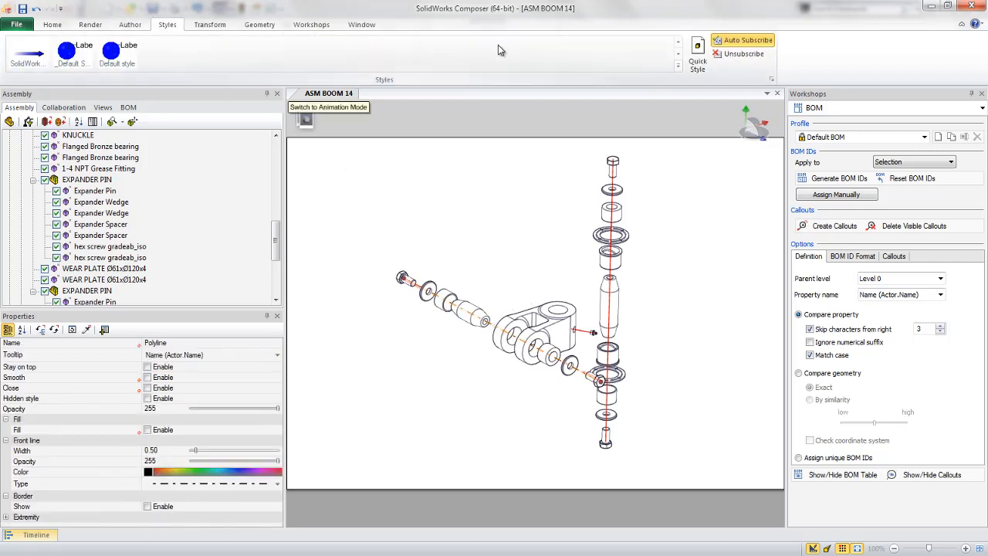
{"action": "left_click", "coordinate": [693, 59]}
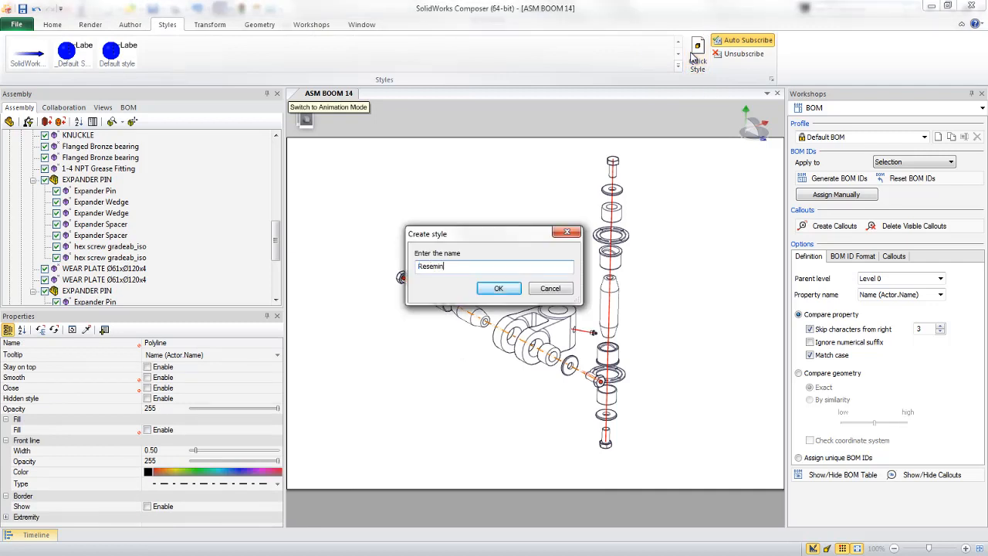
{"action": "type", "text": "Resemin Trail"}
{"action": "key", "text": "Return"}
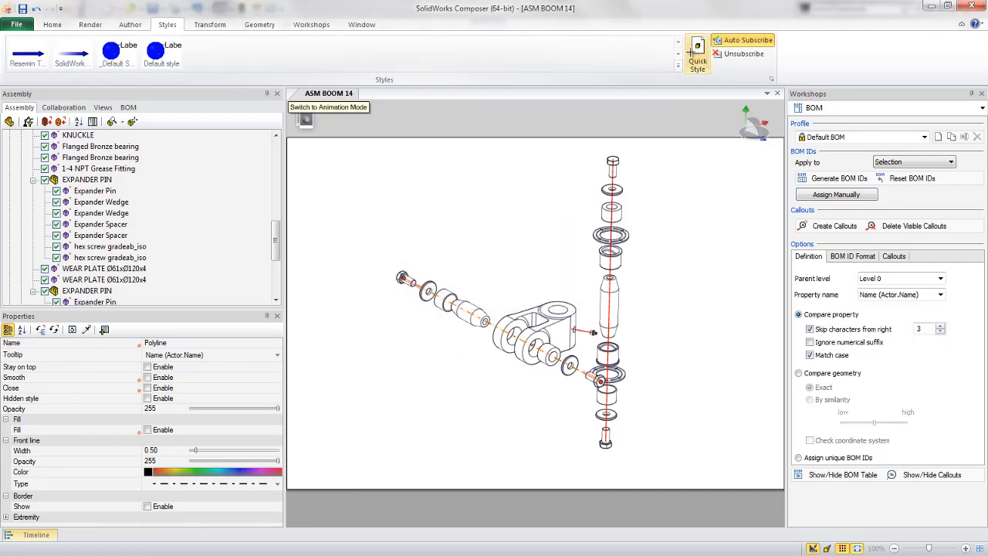
{"action": "left_click", "coordinate": [549, 186]}
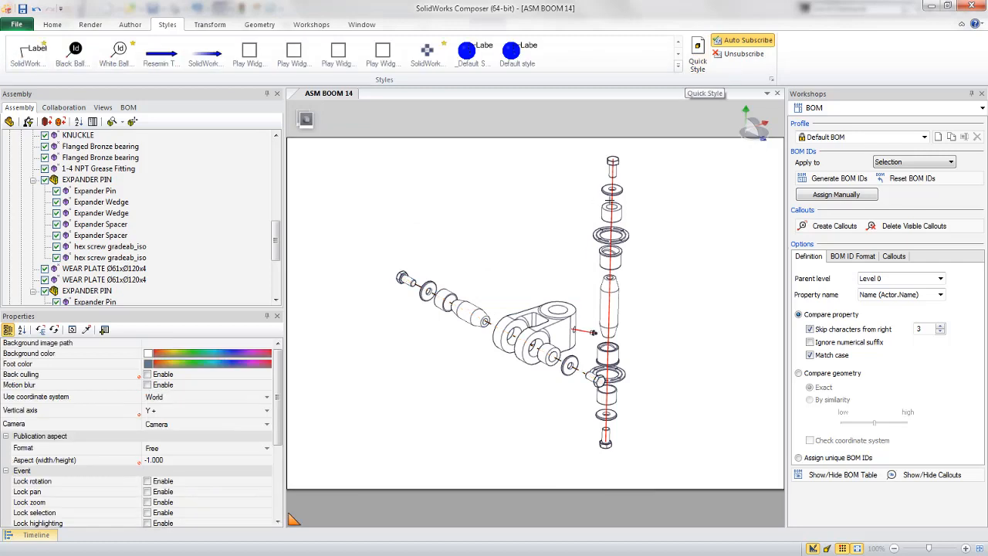
Apply the Resemin Trail style to the vertical stack and grease fitting polylines and make it the default style.
{"action": "left_click", "coordinate": [588, 334]}
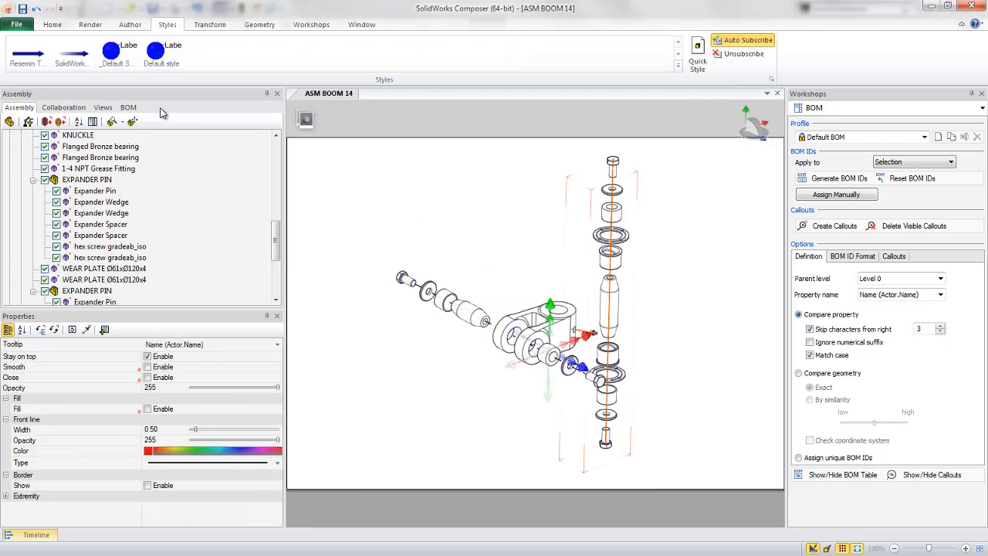
{"action": "left_click", "coordinate": [28, 56]}
{"action": "right_click", "coordinate": [33, 57]}
{"action": "left_click", "coordinate": [44, 65]}
{"action": "left_click", "coordinate": [419, 209]}
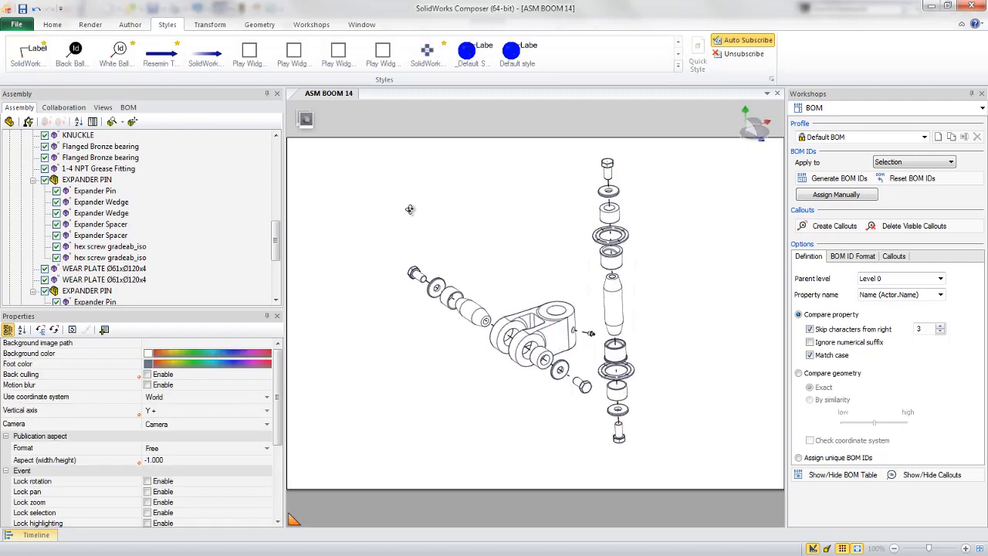
Select all exploded knuckle parts, show their BOM table and create BOM callouts for them.
{"action": "left_click_drag", "start_coordinate": [345, 149], "coordinate": [702, 461]}
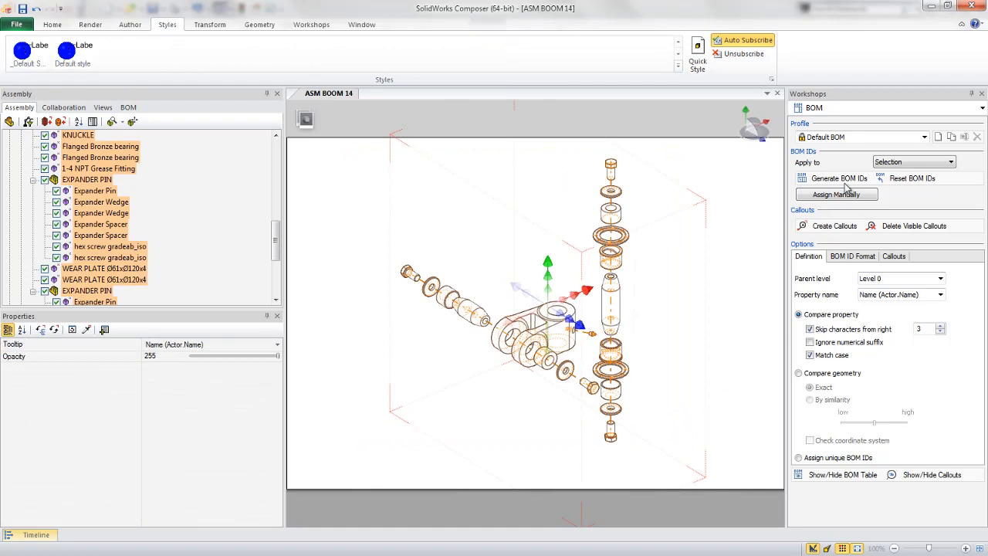
{"action": "left_click", "coordinate": [840, 475]}
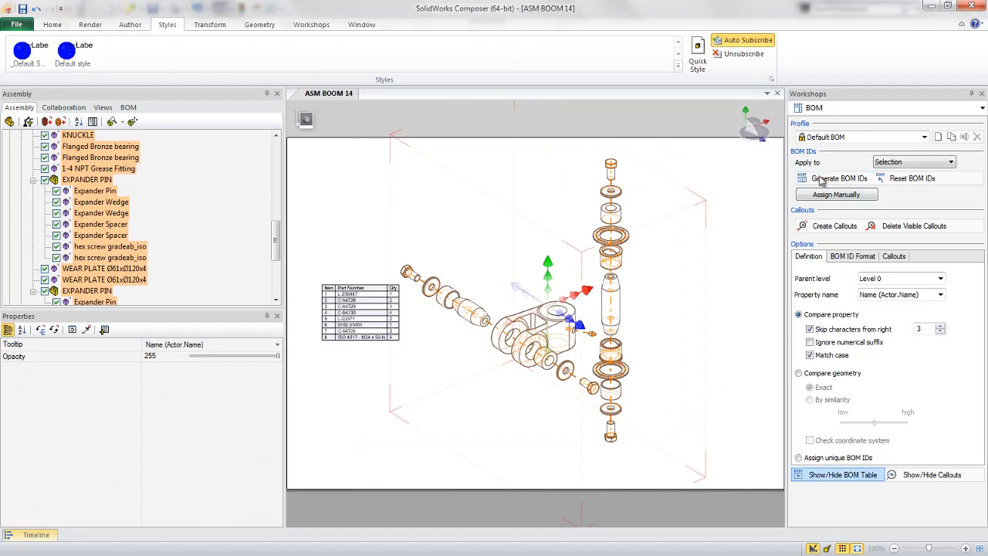
{"action": "left_click", "coordinate": [825, 226]}
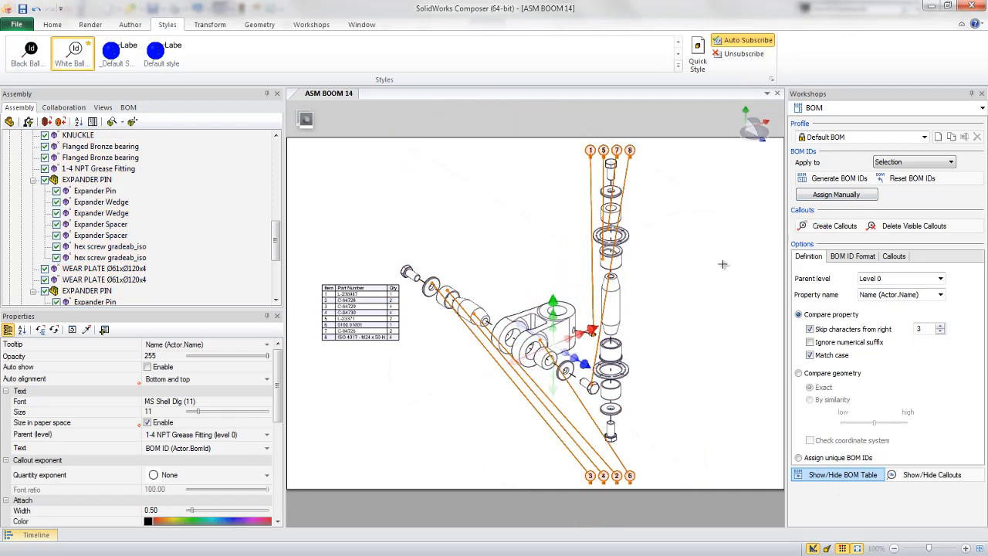
Set the auto alignment of all BOM callouts to Free 2D.
{"action": "left_click", "coordinate": [681, 294]}
{"action": "mouse_move", "coordinate": [652, 459]}
{"action": "left_mouse_down"}
{"action": "mouse_move", "coordinate": [568, 488]}
{"action": "mouse_move", "coordinate": [672, 459]}
{"action": "left_mouse_up"}
{"action": "left_click_drag", "start_coordinate": [551, 178], "coordinate": [653, 155], "text": "ctrl"}
{"action": "left_click", "coordinate": [173, 379]}
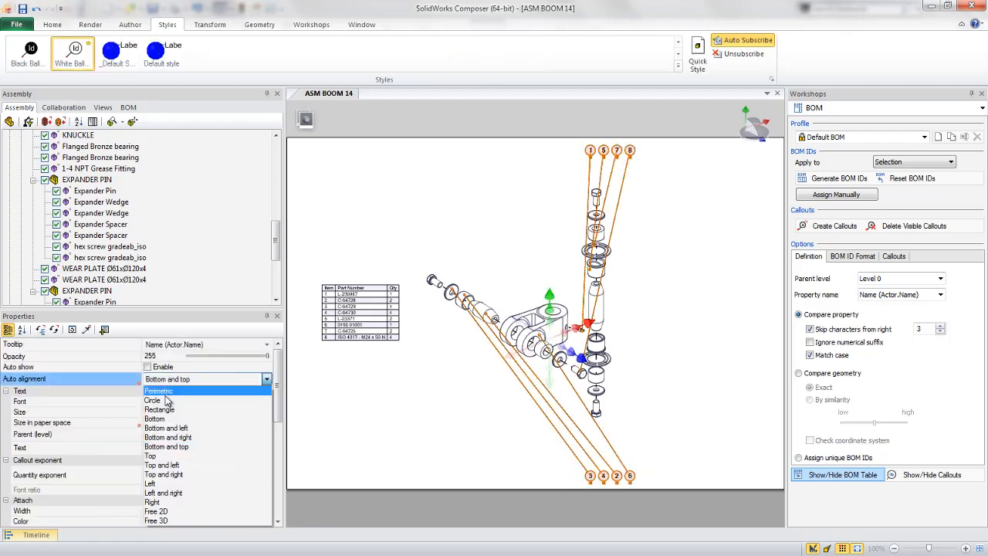
{"action": "left_click", "coordinate": [165, 511]}
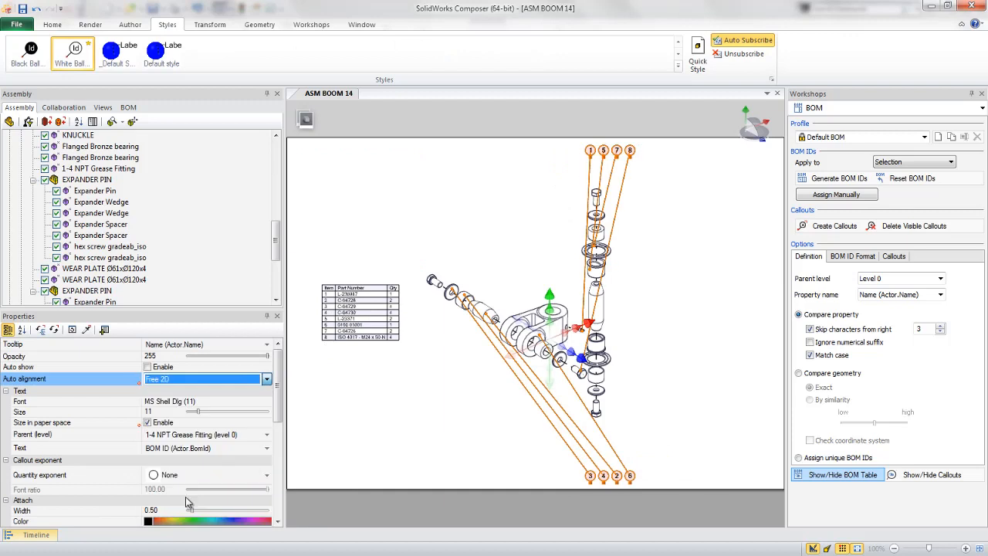
{"action": "left_click", "coordinate": [678, 277]}
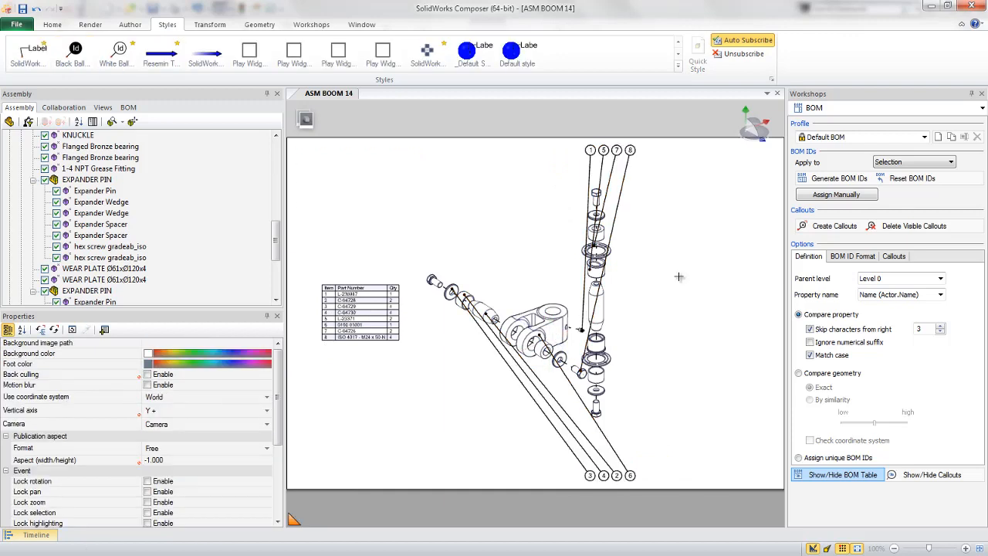
Add two horizontal magnetic lines, about 68 and 69 long, above and below the exploded knuckle near the callouts.
{"action": "left_click", "coordinate": [130, 24]}
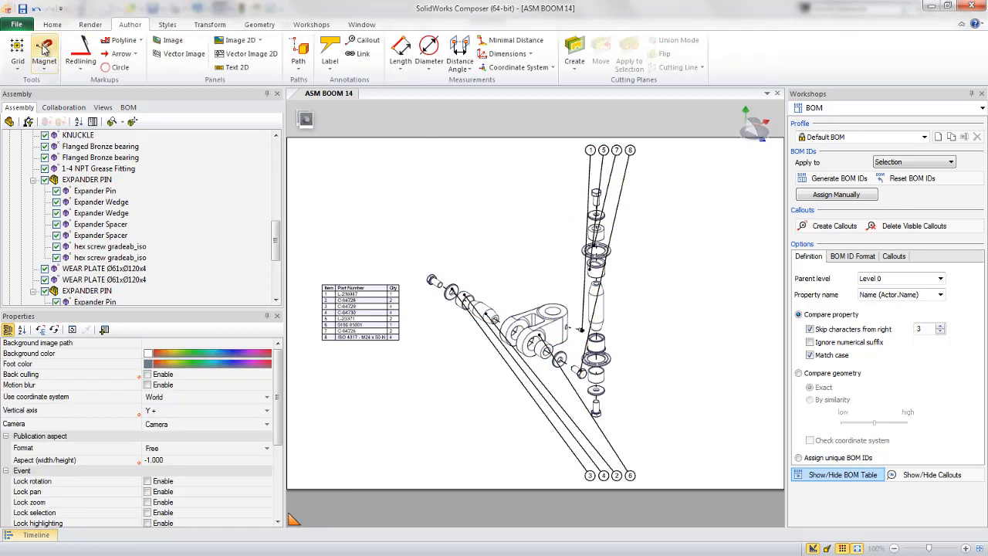
{"action": "left_click", "coordinate": [44, 54]}
{"action": "left_click", "coordinate": [539, 168]}
{"action": "left_click", "coordinate": [653, 167]}
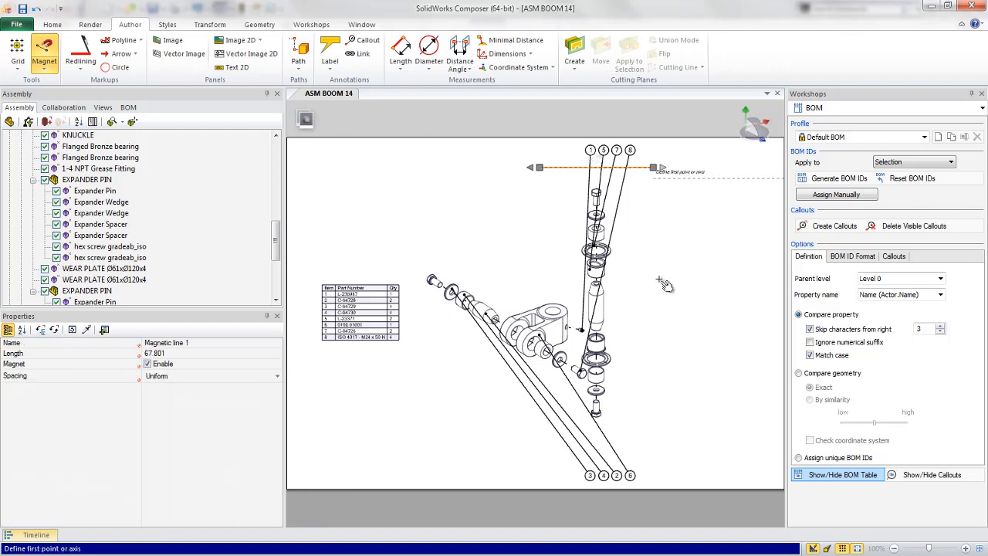
{"action": "left_click", "coordinate": [657, 456]}
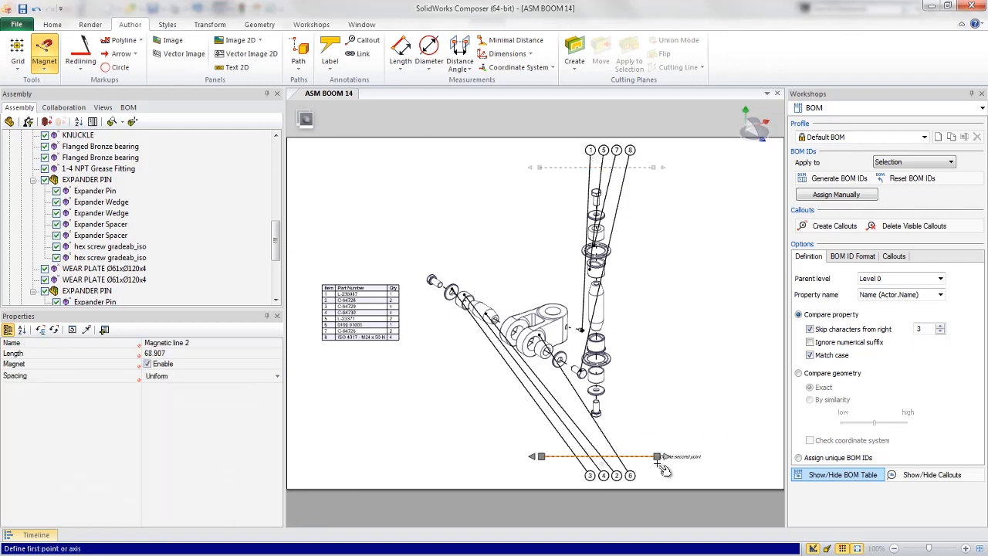
{"action": "key", "text": "Escape"}
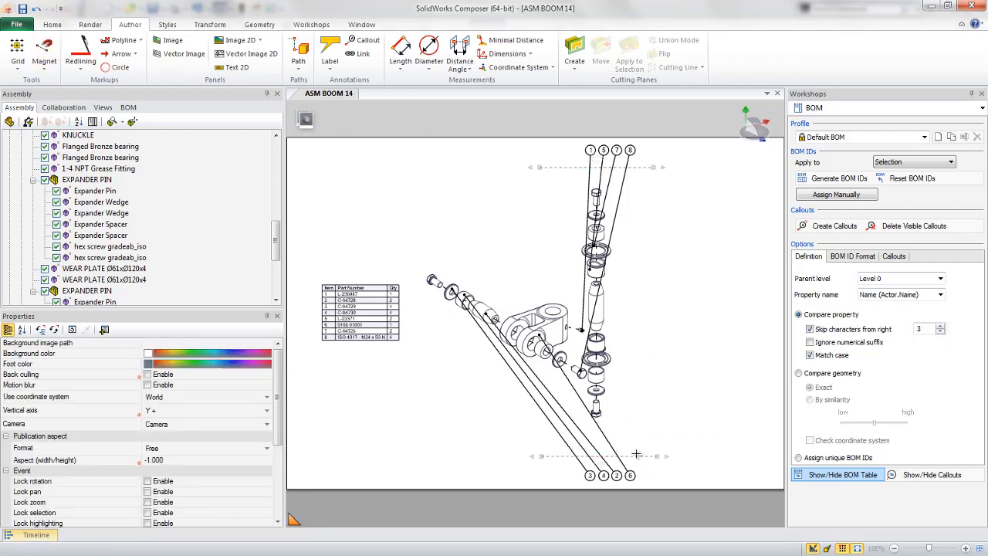
Move the lower magnetic line with callouts 3, 4, 2, 6 below the knuckle and stand the upper one vertically beside the stack with the others.
{"action": "left_click_drag", "start_coordinate": [632, 451], "coordinate": [556, 400]}
{"action": "left_click_drag", "start_coordinate": [640, 169], "coordinate": [709, 374]}
{"action": "left_click_drag", "start_coordinate": [610, 197], "coordinate": [707, 173]}
{"action": "left_click_drag", "start_coordinate": [709, 229], "coordinate": [683, 210]}
{"action": "left_click", "coordinate": [742, 294]}
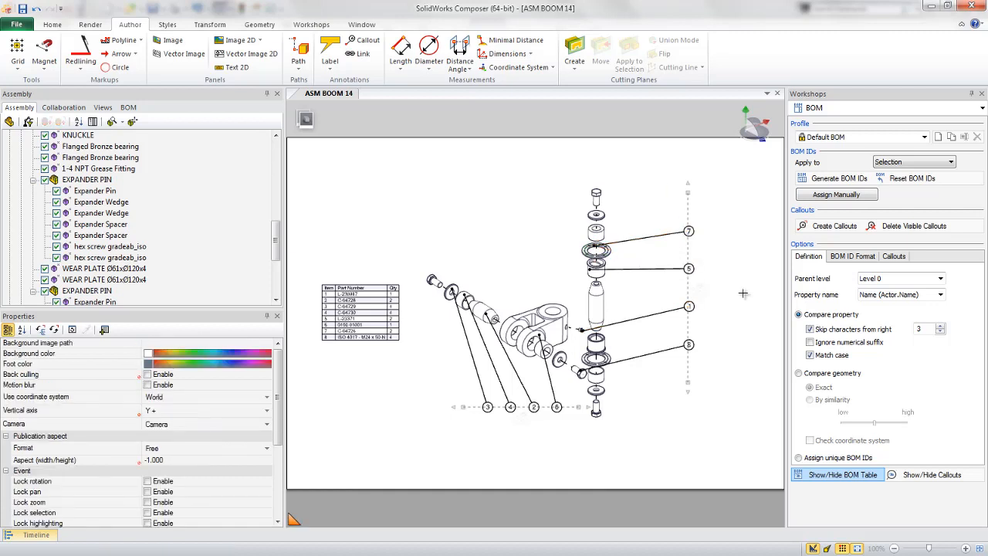
Align the lower magnetic line parallel to the horizontal expander pin's axis, using the front hex screw as reference.
{"action": "scroll", "coordinate": [498, 396], "scroll_direction": "up", "scroll_amount": 5}
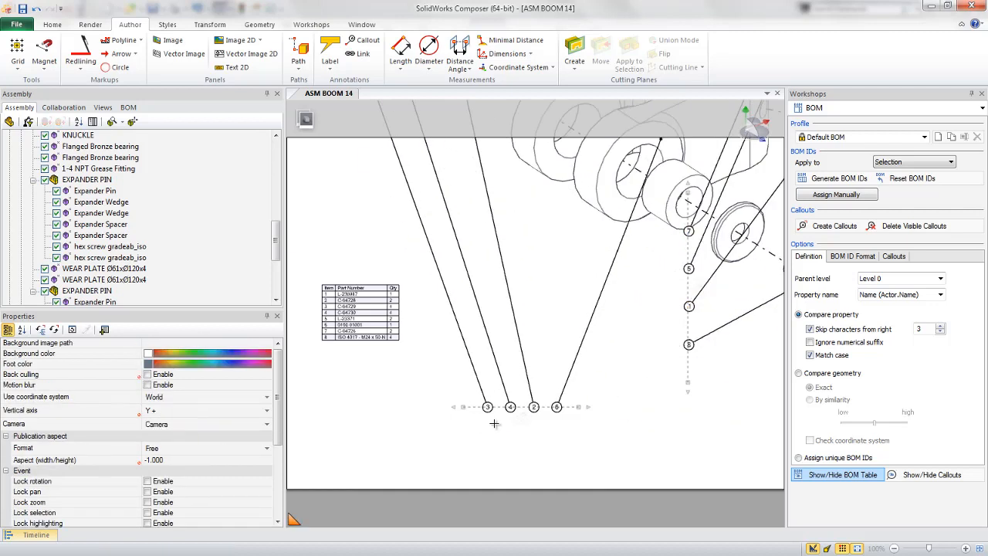
{"action": "middle_click_drag", "start_coordinate": [631, 380], "coordinate": [601, 402]}
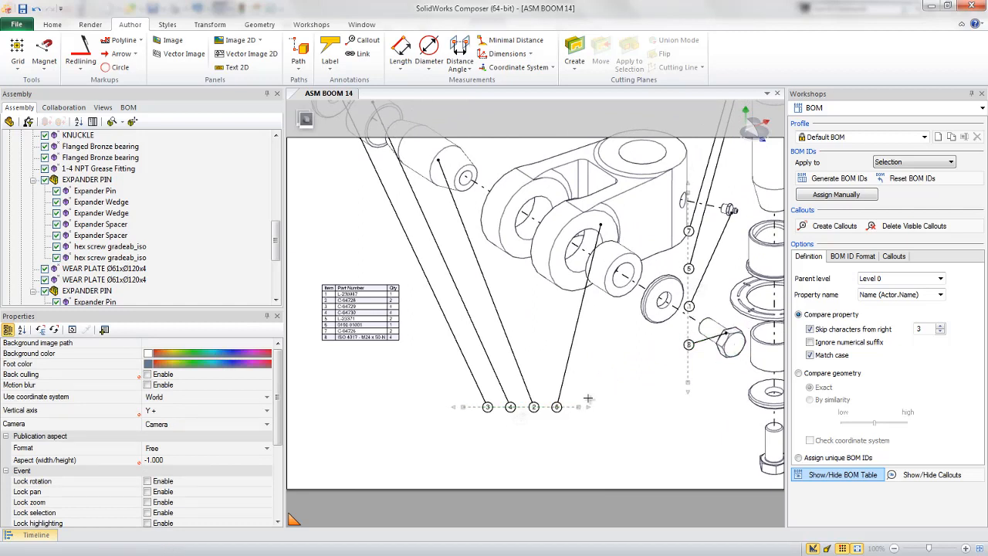
{"action": "left_click", "coordinate": [566, 401]}
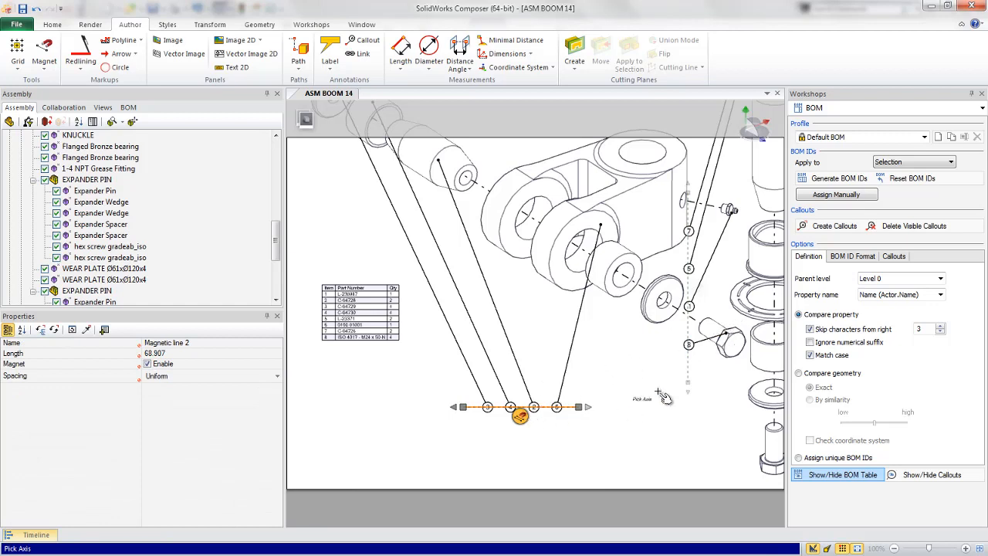
{"action": "left_click", "coordinate": [721, 345]}
{"action": "left_click", "coordinate": [646, 387]}
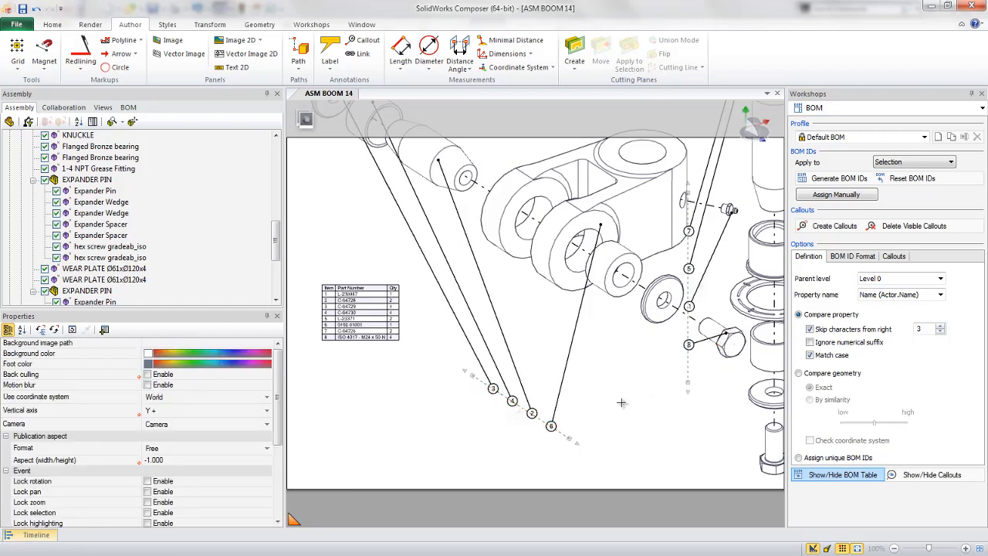
Move the angled magnetic line with callouts 3, 4, 2 and 6 closer beneath the exploded horizontal expander pin parts.
{"action": "scroll", "coordinate": [622, 403], "scroll_direction": "down", "scroll_amount": 6}
{"action": "middle_click_drag", "start_coordinate": [615, 401], "coordinate": [664, 396]}
{"action": "scroll", "coordinate": [670, 409], "scroll_direction": "up", "scroll_amount": 1}
{"action": "middle_click_drag", "start_coordinate": [681, 434], "coordinate": [667, 442]}
{"action": "left_click_drag", "start_coordinate": [537, 415], "coordinate": [507, 369]}
{"action": "left_click", "coordinate": [455, 413]}
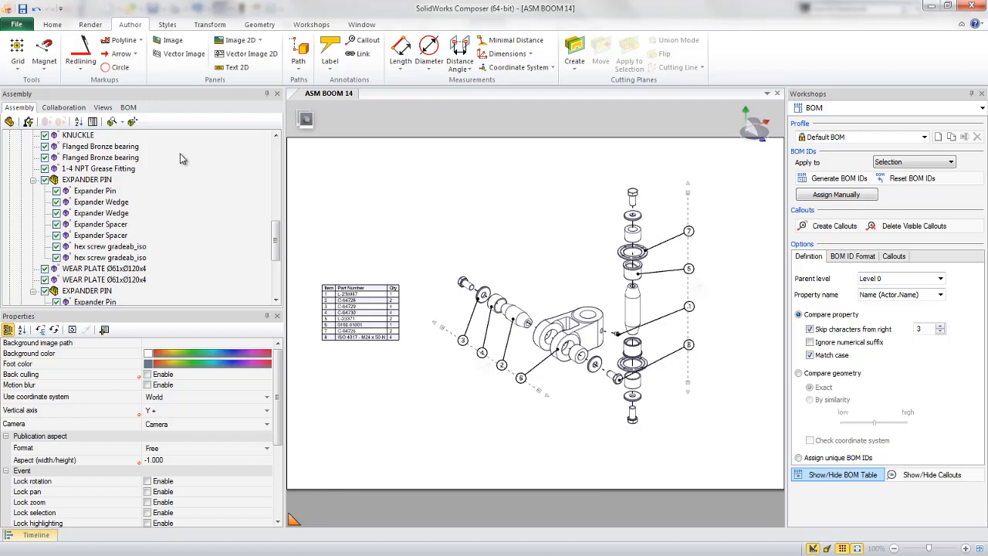
Update the saved Knuckle Kit view with the current layout of callouts and BOM table.
{"action": "left_click", "coordinate": [102, 107]}
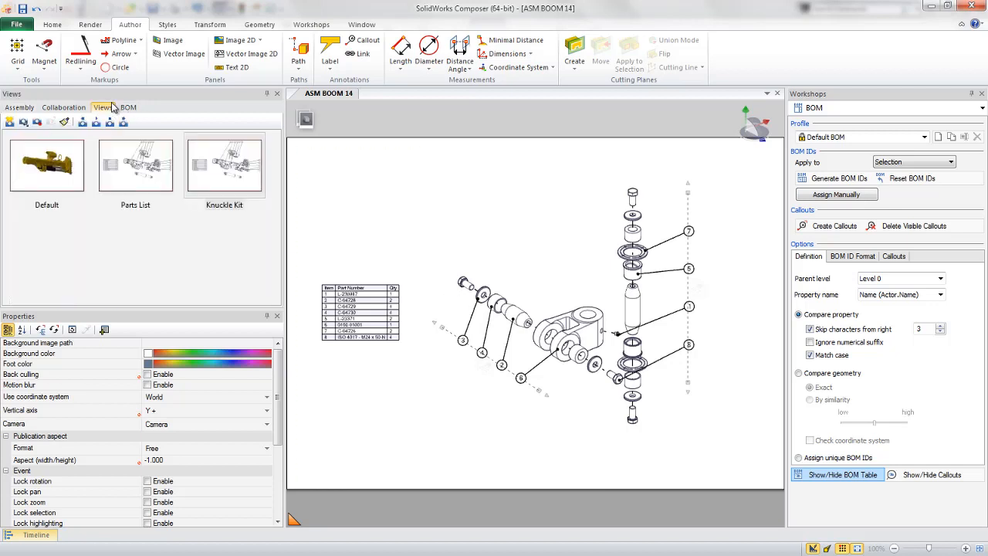
{"action": "right_click", "coordinate": [207, 170]}
{"action": "left_click", "coordinate": [227, 175]}
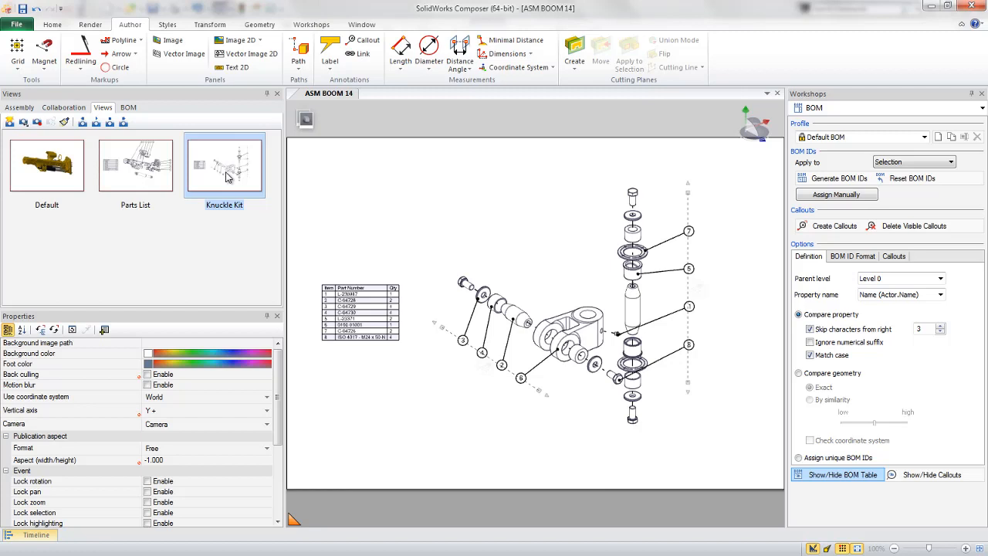
Open the Technical Illustration workshop and review its line, shadow, hotspot and page setup options.
{"action": "left_click", "coordinate": [311, 23]}
{"action": "left_click", "coordinate": [250, 62]}
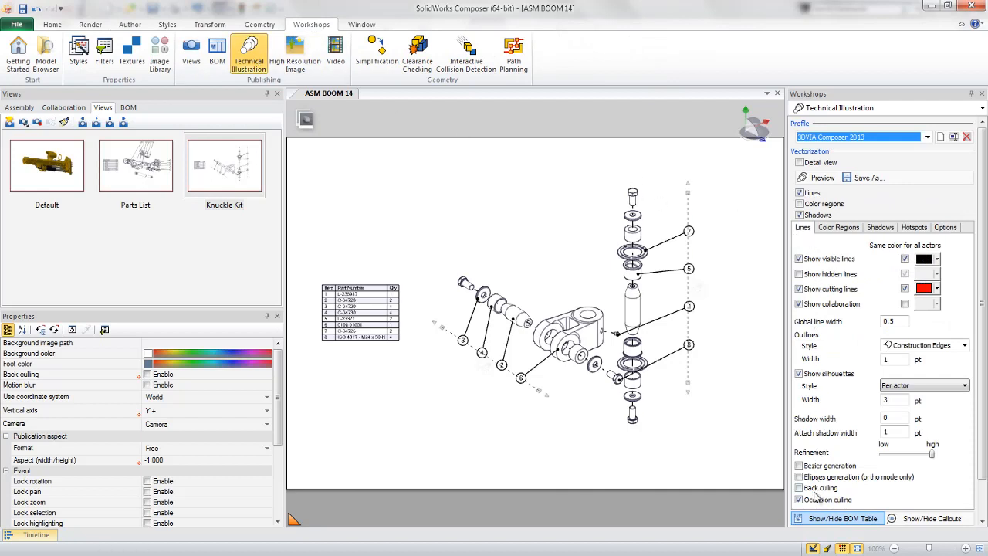
{"action": "left_click", "coordinate": [880, 228]}
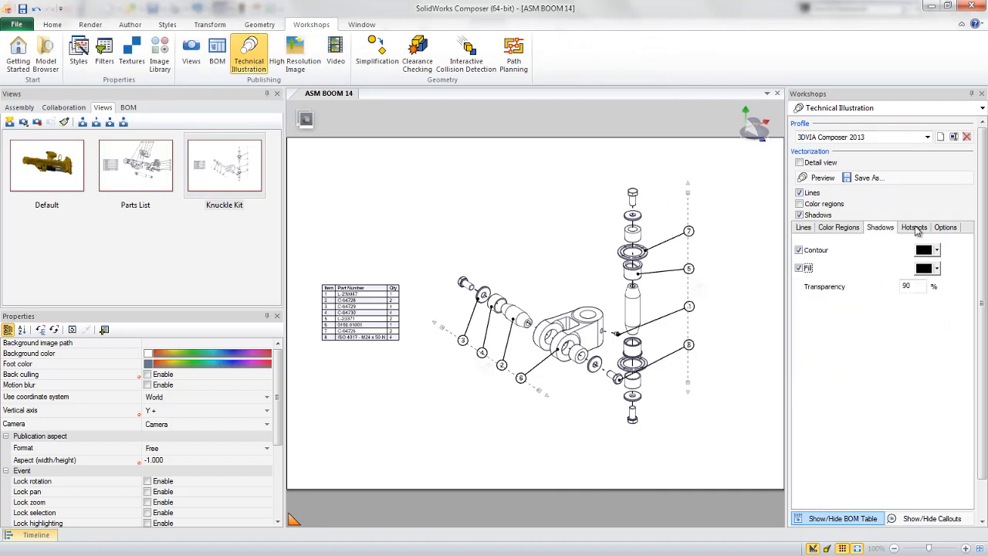
{"action": "left_click", "coordinate": [915, 228]}
{"action": "left_click", "coordinate": [942, 229]}
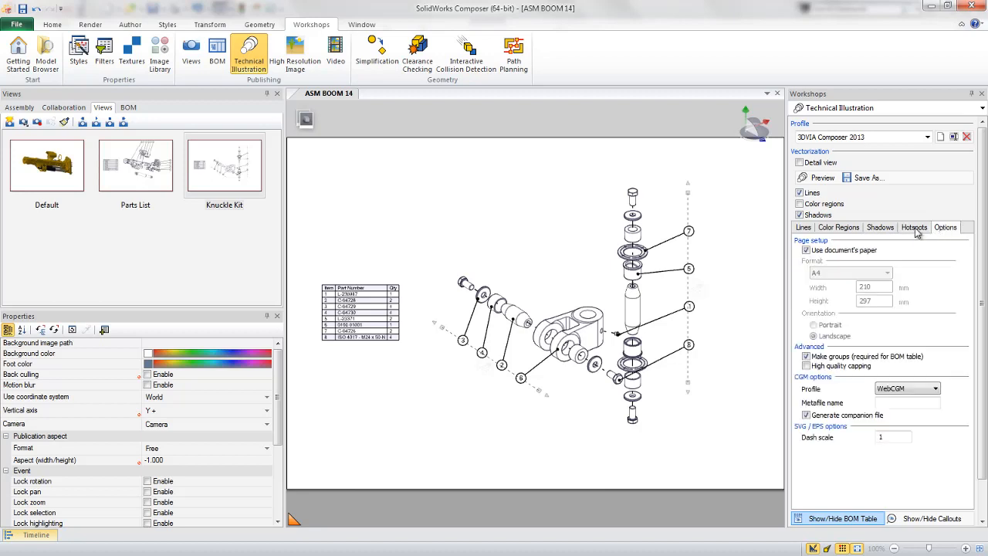
Preview the Knuckle Kit technical illustration in the browser, examine its linked BOM table and callouts, and close the preview.
{"action": "left_click", "coordinate": [803, 228]}
{"action": "left_click", "coordinate": [819, 179]}
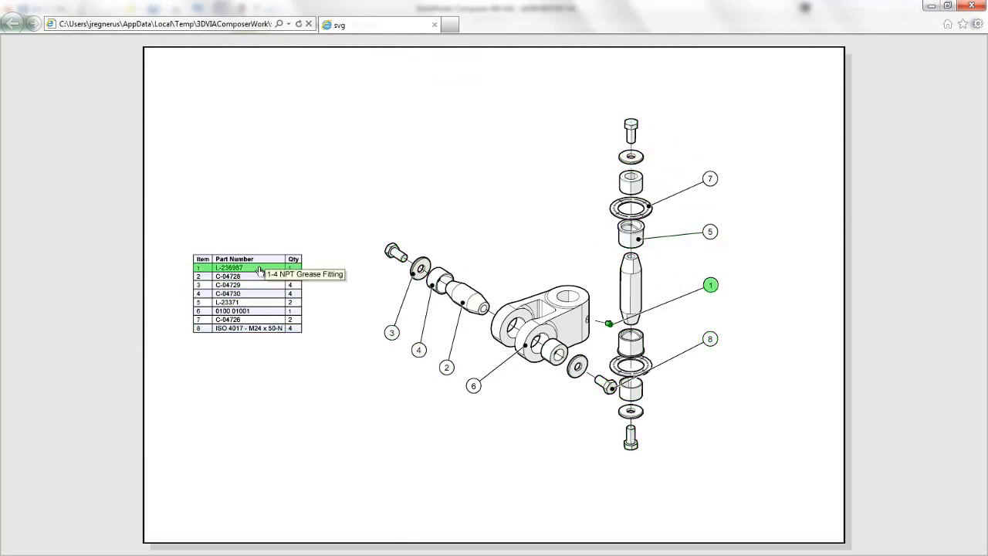
{"action": "double_click", "coordinate": [375, 9]}
{"action": "left_click_drag", "start_coordinate": [177, 39], "coordinate": [369, 91]}
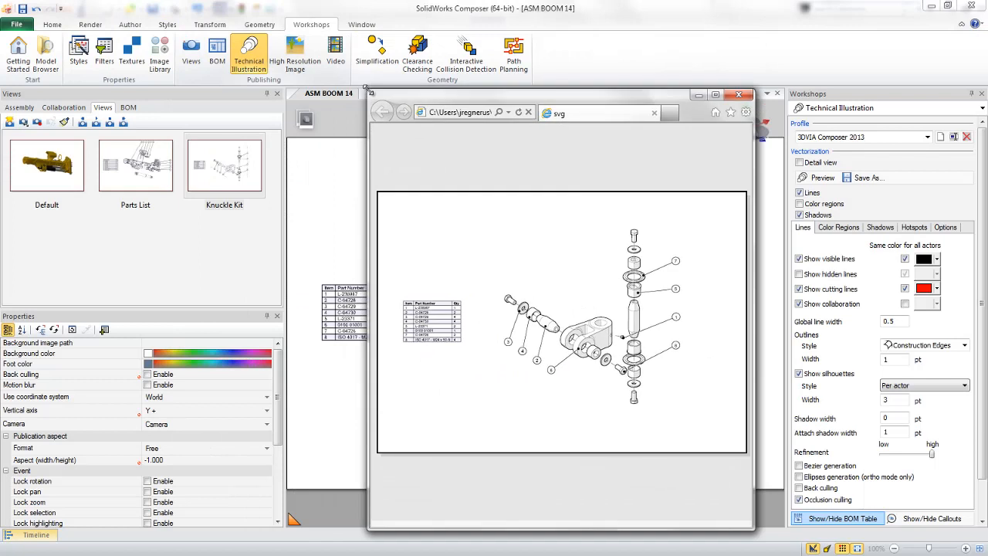
{"action": "left_click", "coordinate": [714, 94]}
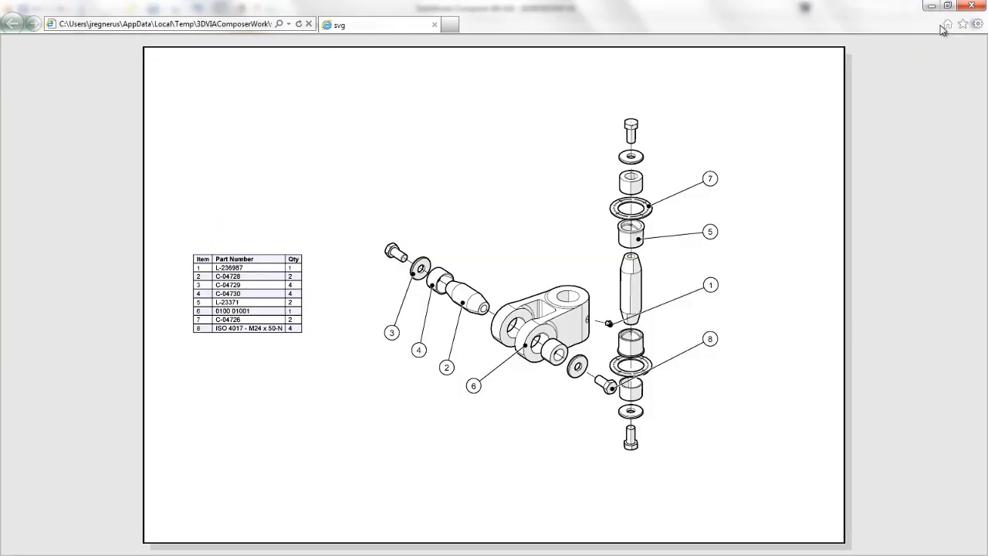
{"action": "left_click", "coordinate": [974, 7]}
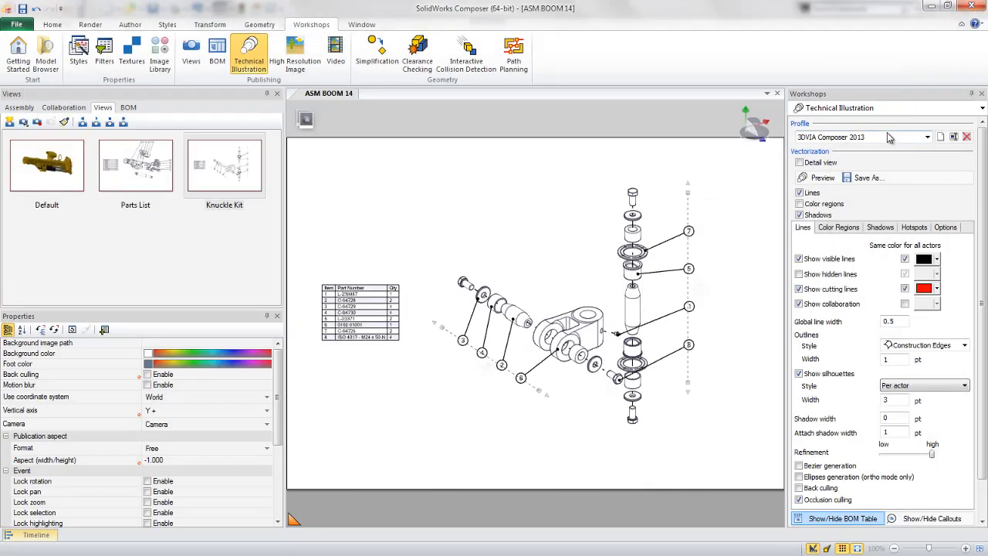
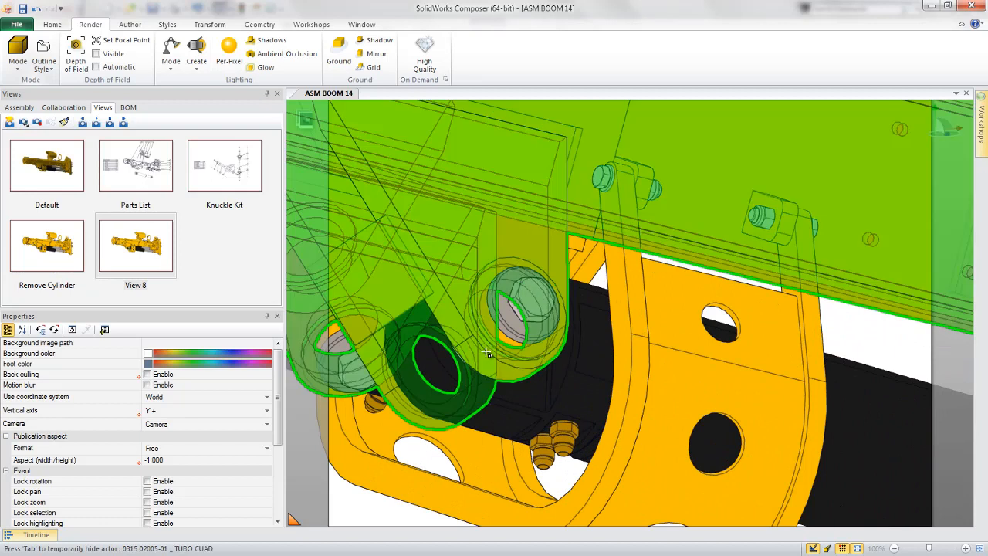
Select the pin, ring, washer and hex screw hidden behind the beam's lower joint and move them out of the boom together.
{"action": "key", "text": "Tab"}
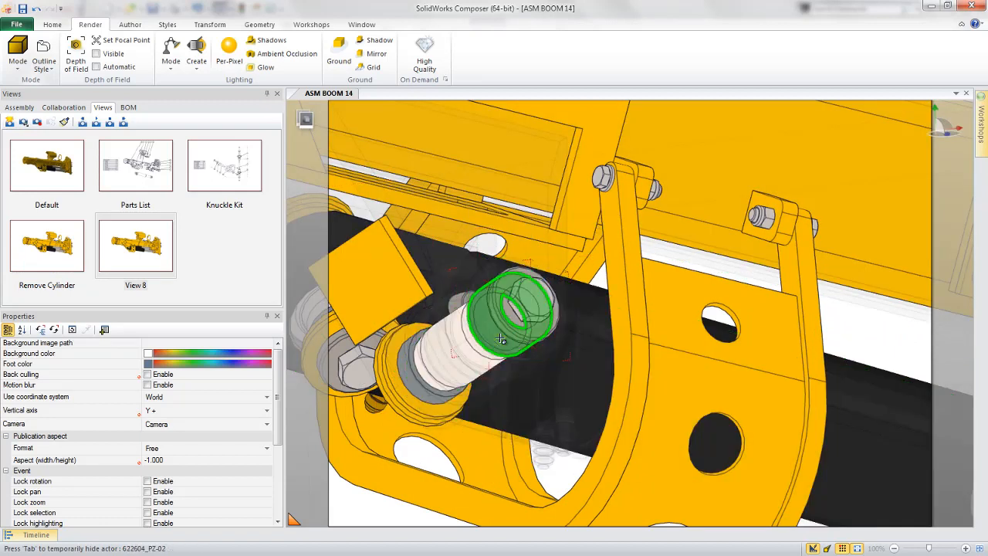
{"action": "left_click", "coordinate": [468, 352]}
{"action": "left_click", "coordinate": [512, 320], "text": "ctrl"}
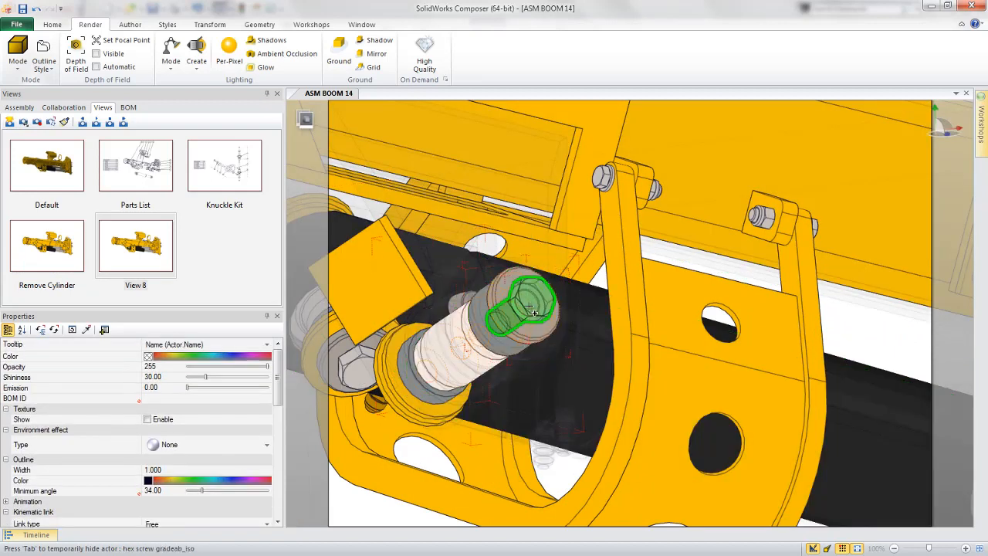
{"action": "left_click", "coordinate": [534, 311], "text": "ctrl"}
{"action": "scroll", "coordinate": [557, 300], "scroll_direction": "down", "scroll_amount": 3}
{"action": "scroll", "coordinate": [557, 299], "scroll_direction": "down", "scroll_amount": 3}
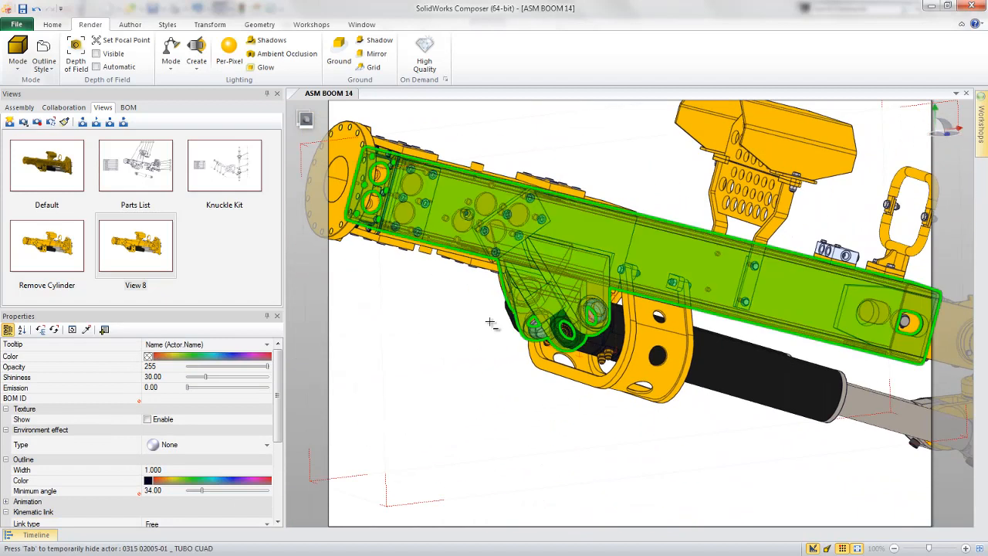
{"action": "right_click", "coordinate": [475, 360]}
{"action": "left_click", "coordinate": [507, 403]}
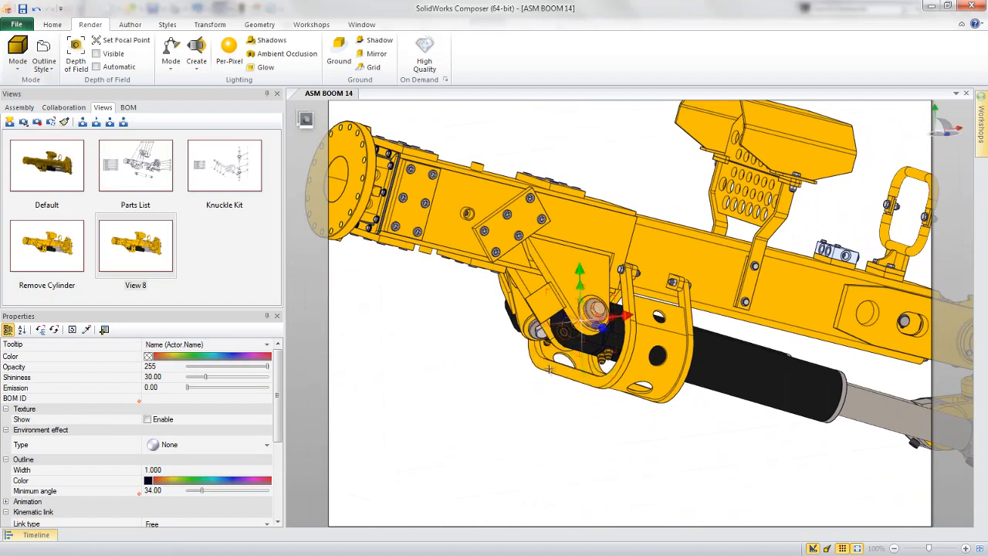
{"action": "key", "text": "alt"}
{"action": "left_click_drag", "start_coordinate": [593, 340], "coordinate": [679, 274]}
Explode the selected pin hardware linearly so its parts are spread out along the pin axis.
{"action": "right_click", "coordinate": [493, 403]}
{"action": "left_click", "coordinate": [504, 375]}
{"action": "left_click_drag", "start_coordinate": [579, 329], "coordinate": [661, 306]}
{"action": "mouse_move", "coordinate": [470, 369]}
{"action": "right_mouse_down"}
{"action": "mouse_move", "coordinate": [479, 388]}
{"action": "mouse_move", "coordinate": [466, 392]}
{"action": "mouse_move", "coordinate": [469, 372]}
{"action": "right_mouse_up"}
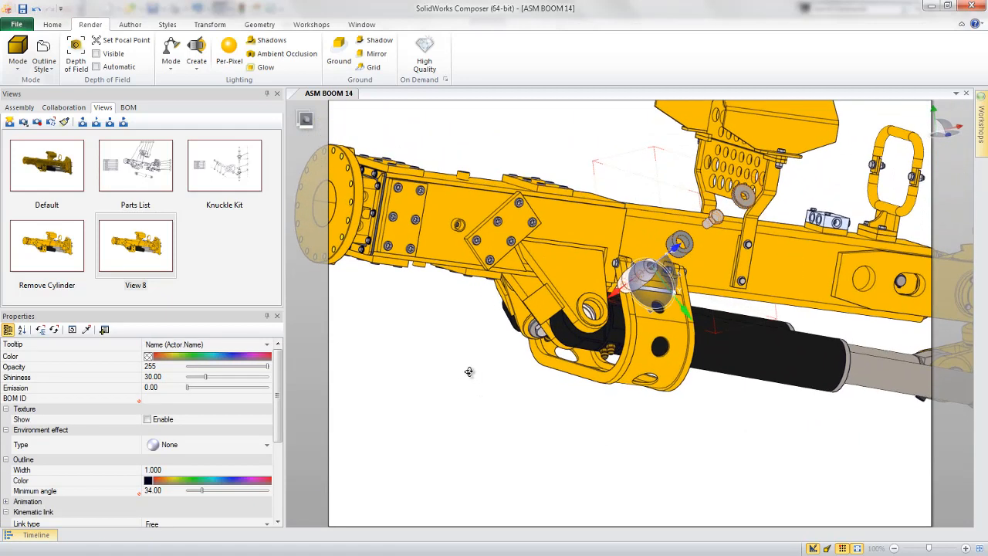
Color the exploded pin hardware red.
{"action": "left_click", "coordinate": [150, 358]}
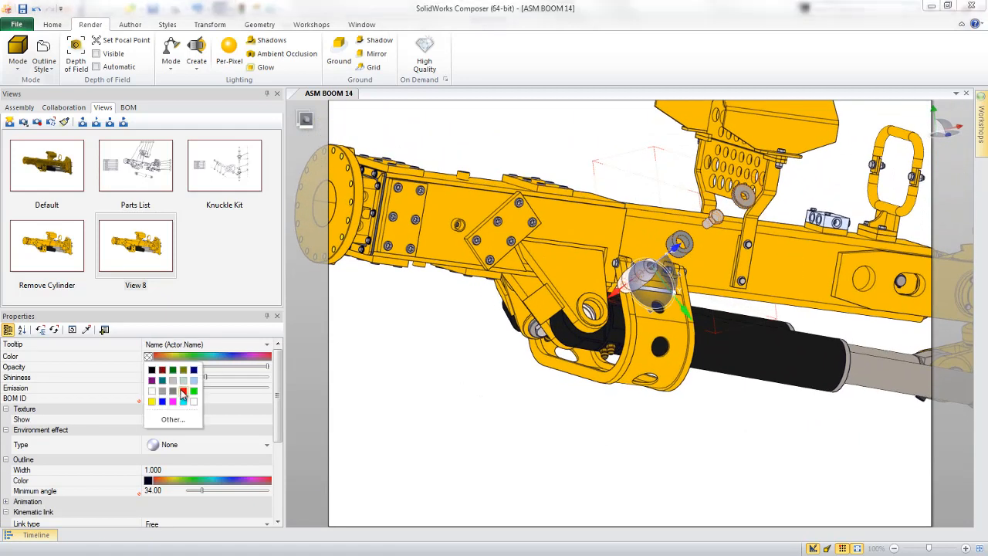
{"action": "left_click", "coordinate": [183, 392]}
{"action": "left_click", "coordinate": [457, 398]}
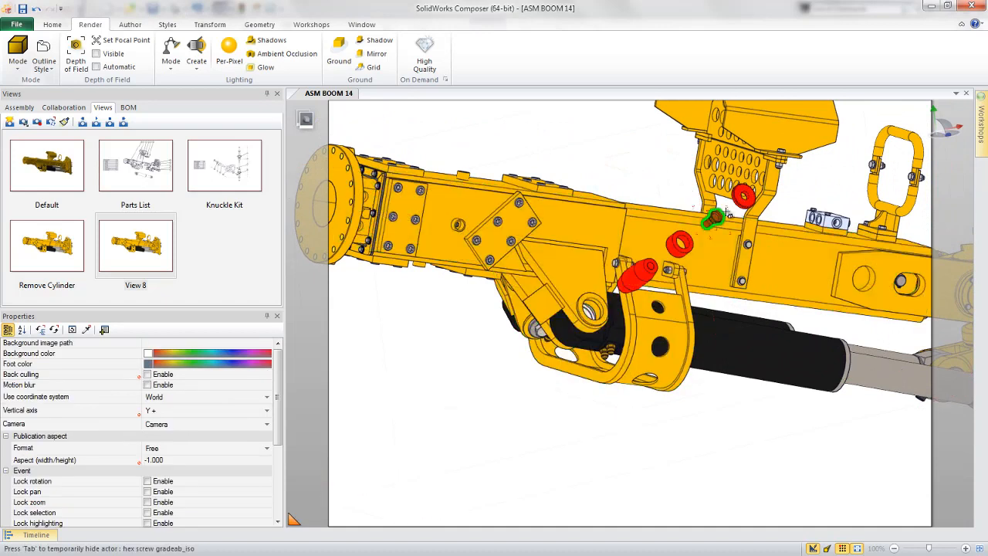
Move the red washer along the pin axis so it sits between the ring and the hex screw.
{"action": "left_click", "coordinate": [739, 199]}
{"action": "key", "text": "alt"}
{"action": "left_click_drag", "start_coordinate": [681, 254], "coordinate": [628, 286], "text": "alt"}
{"action": "left_click", "coordinate": [657, 417]}
{"action": "middle_click_drag", "start_coordinate": [655, 384], "coordinate": [738, 398]}
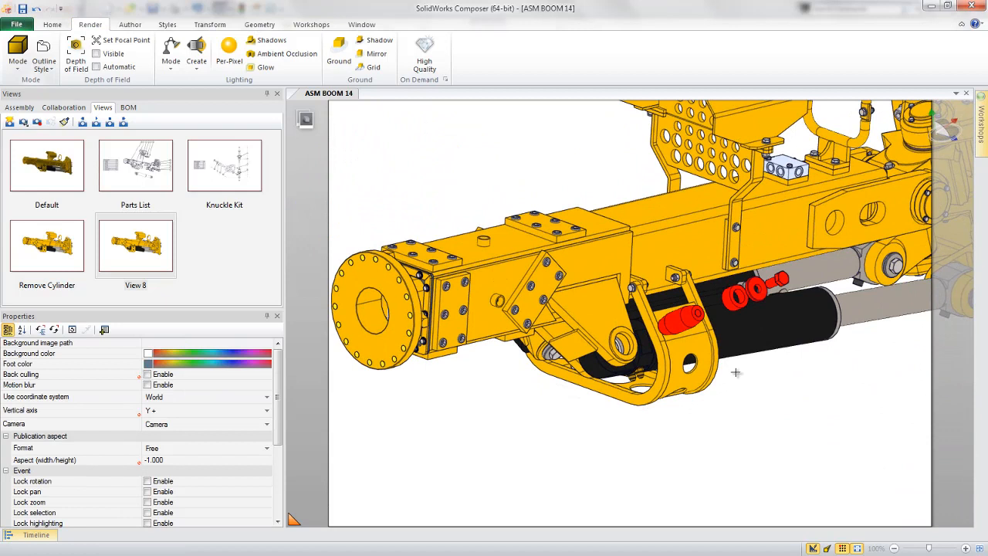
Draw an arrow about 978 mm long along the pin axis, running through the red hardware.
{"action": "left_click", "coordinate": [136, 26]}
{"action": "left_click", "coordinate": [125, 54]}
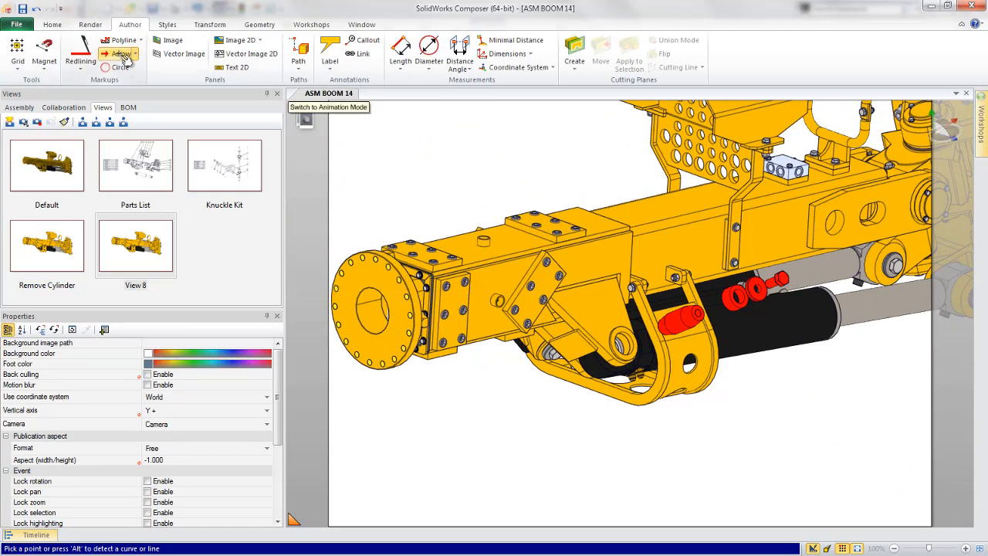
{"action": "key", "text": "alt"}
{"action": "left_click", "coordinate": [771, 288]}
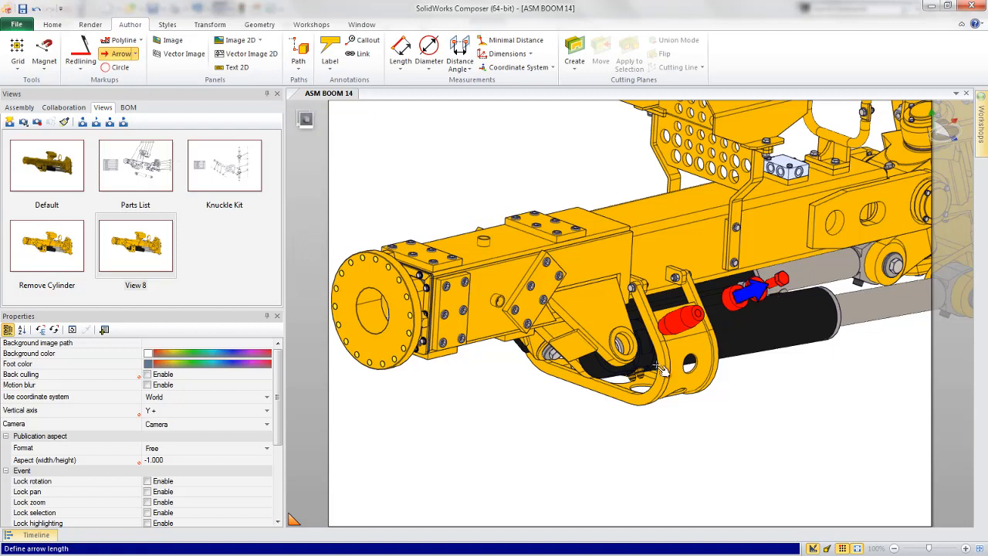
{"action": "left_click", "coordinate": [567, 436]}
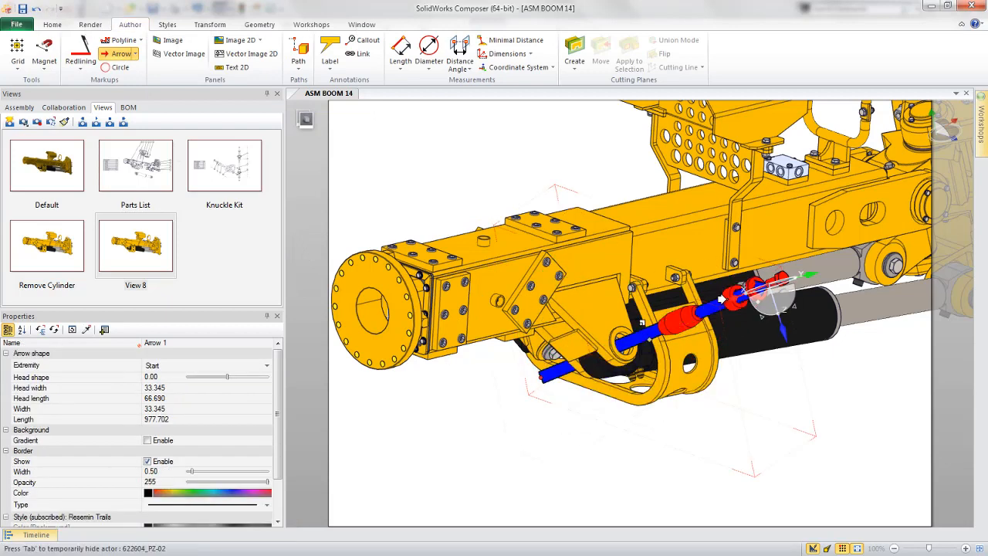
Shift the arrow along the pin axis so it starts at the joint hole and its head extends beyond the hex screw.
{"action": "left_click_drag", "start_coordinate": [723, 299], "coordinate": [766, 276]}
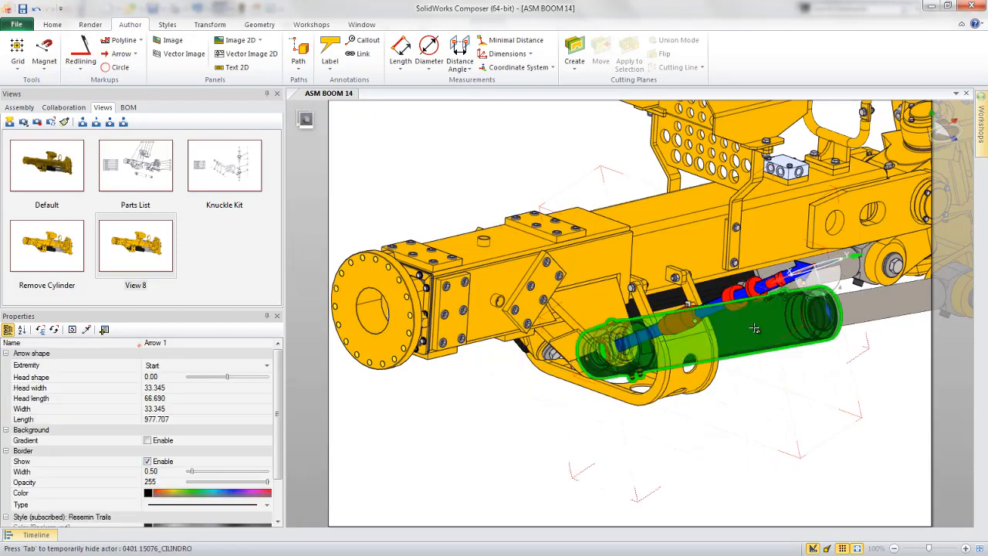
{"action": "key", "text": "Escape"}
{"action": "left_click", "coordinate": [718, 312]}
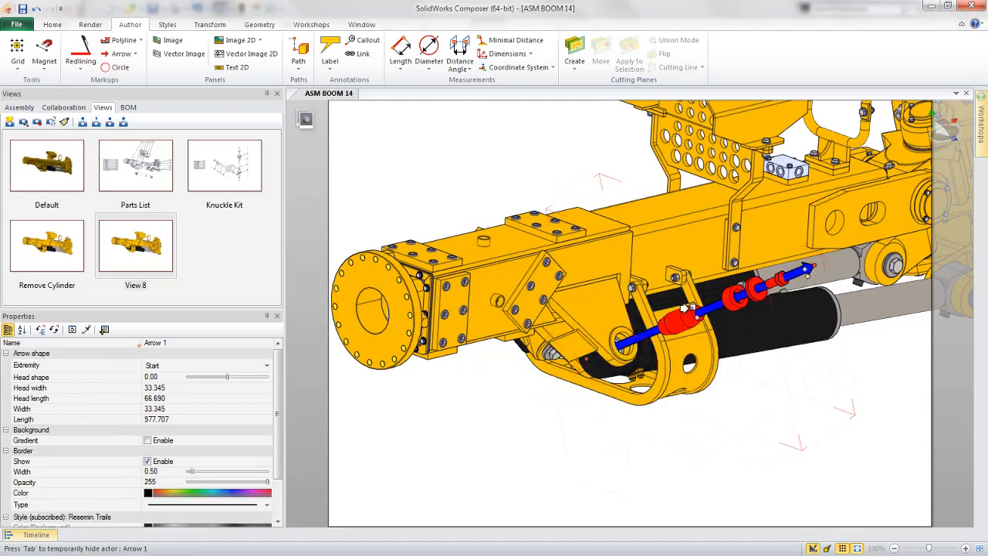
{"action": "left_click", "coordinate": [770, 394]}
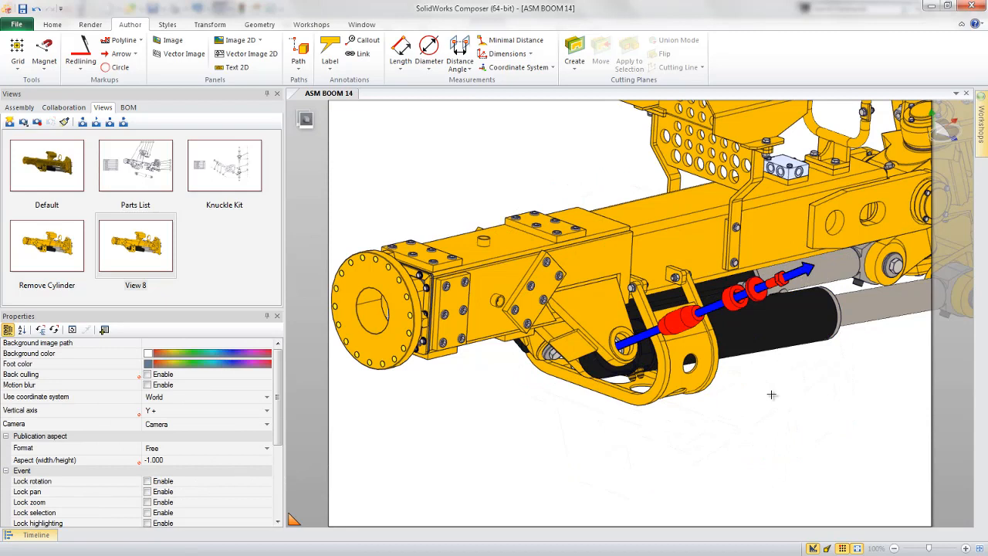
Add a label attached to the red pin, place it below the boom and set its text to "Remove expander pin hardware".
{"action": "right_click", "coordinate": [771, 394]}
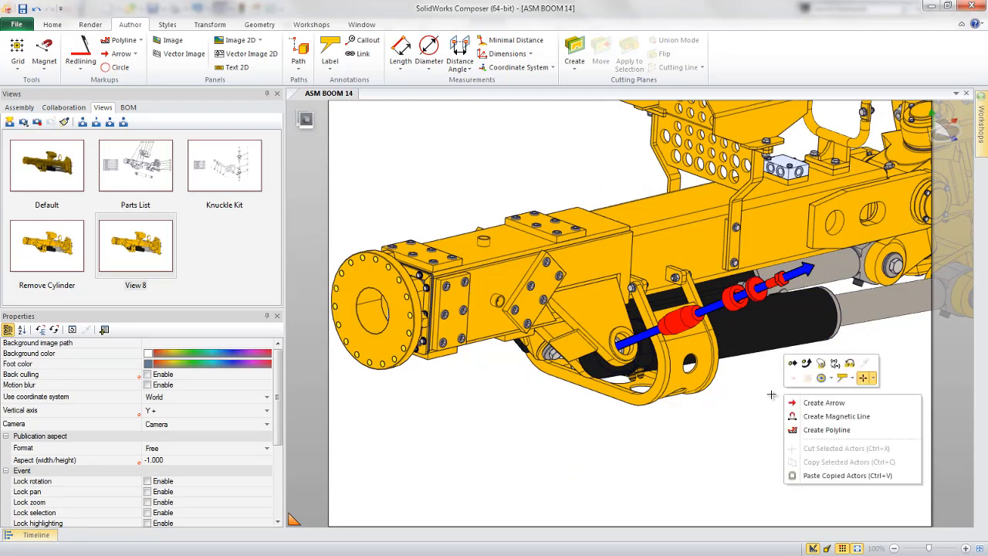
{"action": "left_click", "coordinate": [841, 378]}
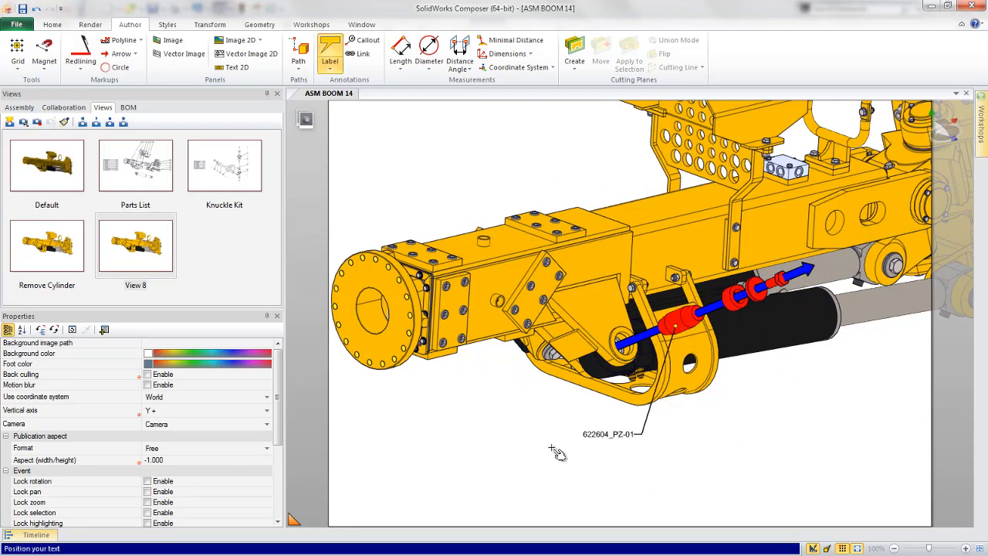
{"action": "left_click", "coordinate": [462, 453]}
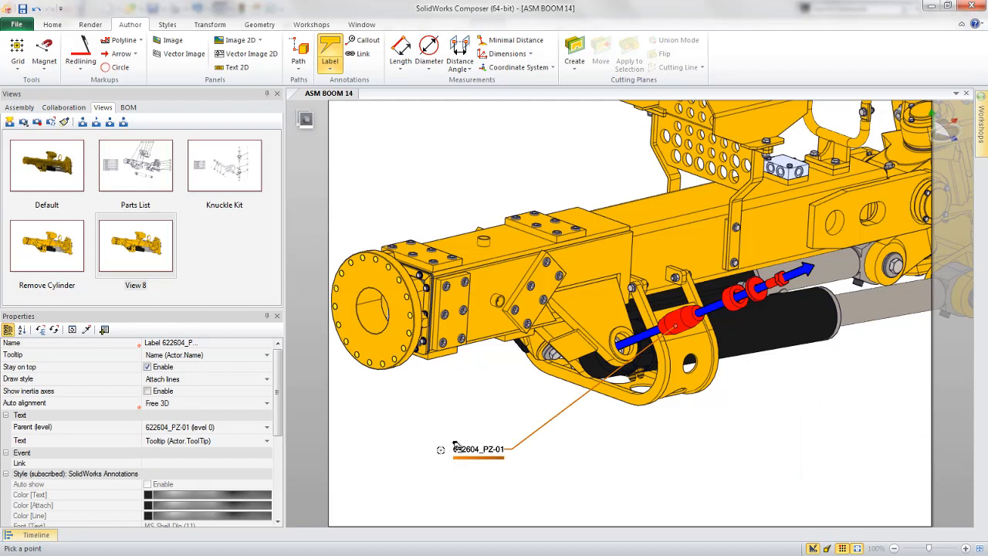
{"action": "double_click", "coordinate": [492, 445]}
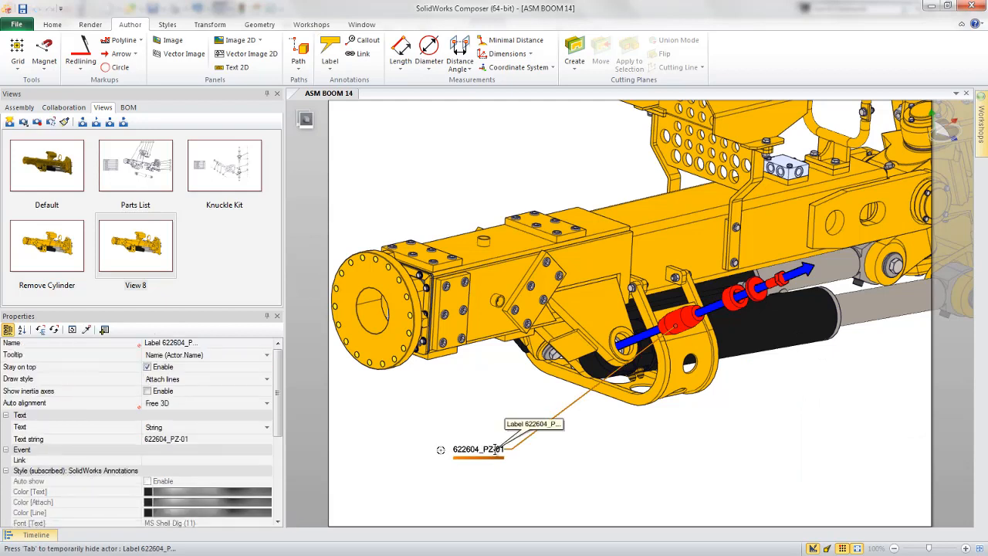
{"action": "type", "text": "Remove expander pin hardware"}
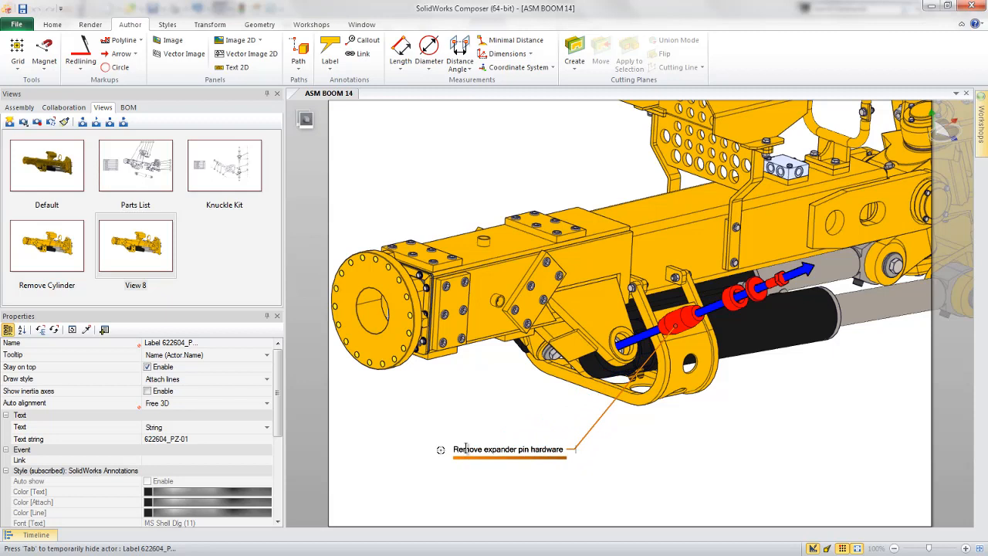
Attach the label to all four red hardware parts and move it lower, beneath the bracket.
{"action": "left_click", "coordinate": [468, 428]}
{"action": "left_click_drag", "start_coordinate": [477, 443], "coordinate": [460, 440]}
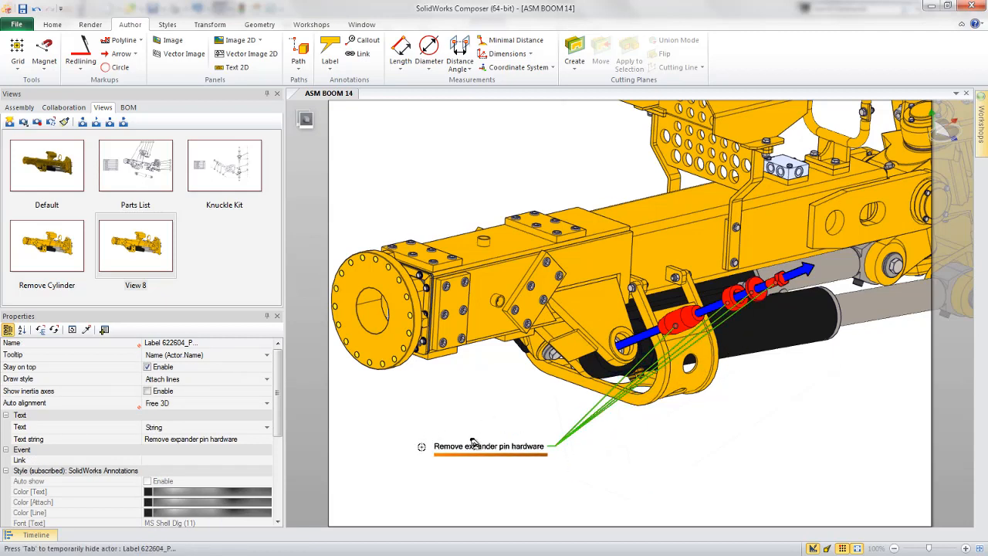
{"action": "left_click_drag", "start_coordinate": [481, 444], "coordinate": [519, 472]}
Reposition the label beneath the fully framed boom, update View 8 with this scene and create a new view from it.
{"action": "scroll", "coordinate": [491, 334], "scroll_direction": "down", "scroll_amount": 3}
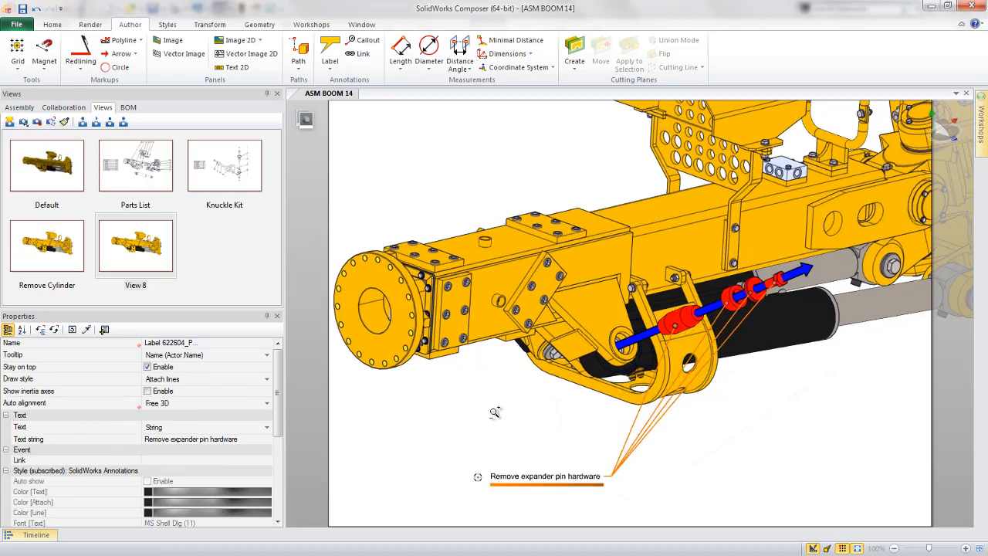
{"action": "right_click_drag", "start_coordinate": [700, 410], "coordinate": [664, 443]}
{"action": "left_click_drag", "start_coordinate": [517, 427], "coordinate": [547, 467]}
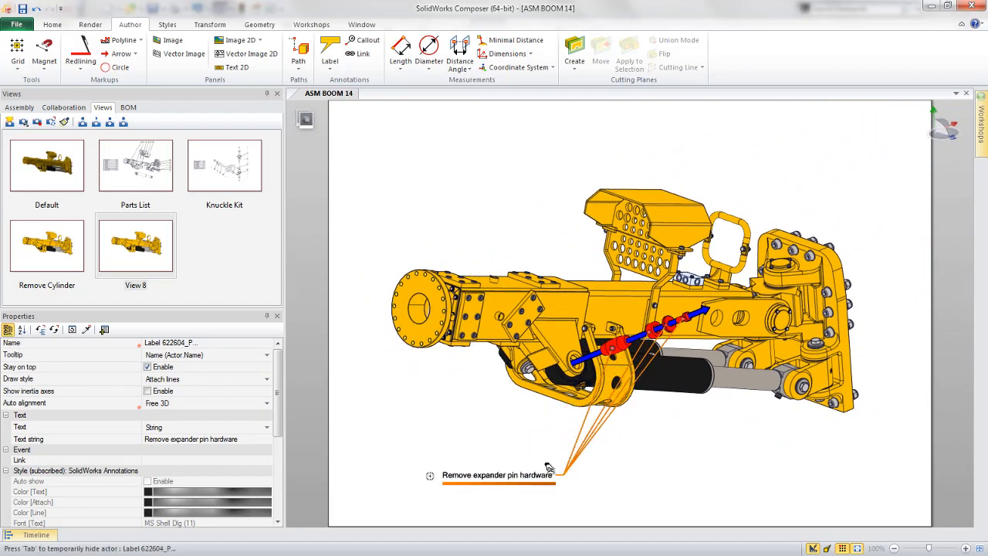
{"action": "left_click", "coordinate": [662, 458]}
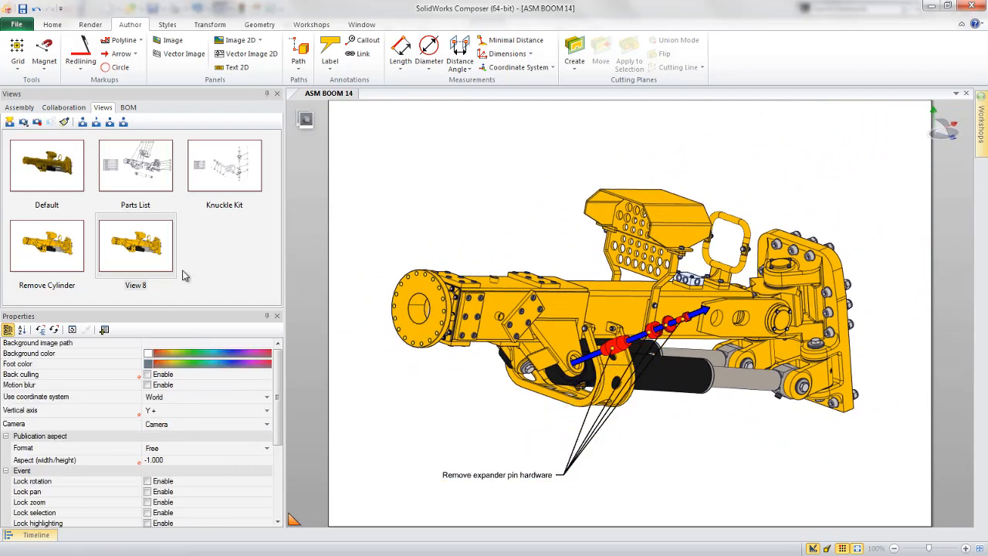
{"action": "left_click", "coordinate": [37, 122]}
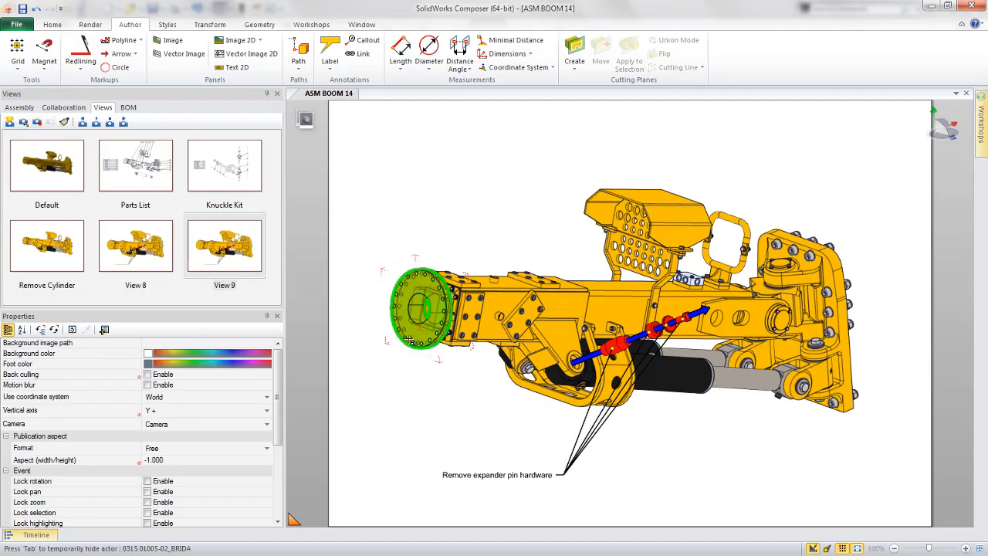
Remove the red pin hardware, the arrow and the label from the scene.
{"action": "left_click_drag", "start_coordinate": [410, 361], "coordinate": [575, 507]}
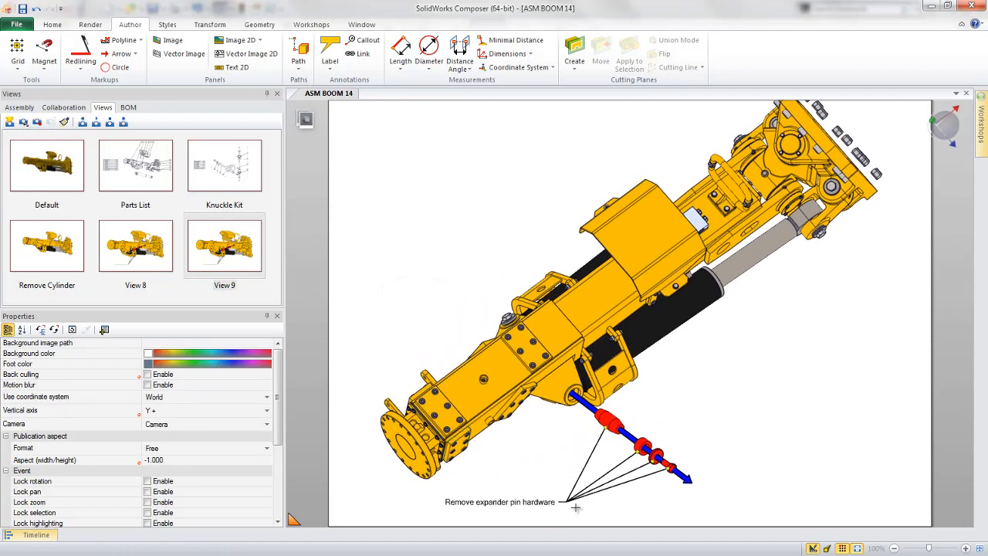
{"action": "left_click_drag", "start_coordinate": [699, 442], "coordinate": [698, 426]}
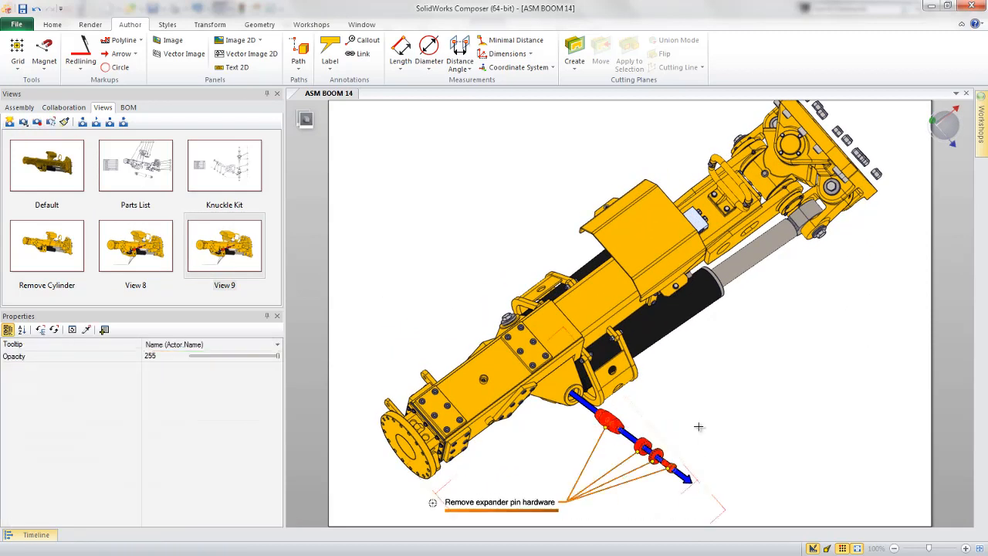
{"action": "key", "text": "Delete"}
{"action": "right_click_drag", "start_coordinate": [692, 443], "coordinate": [697, 388]}
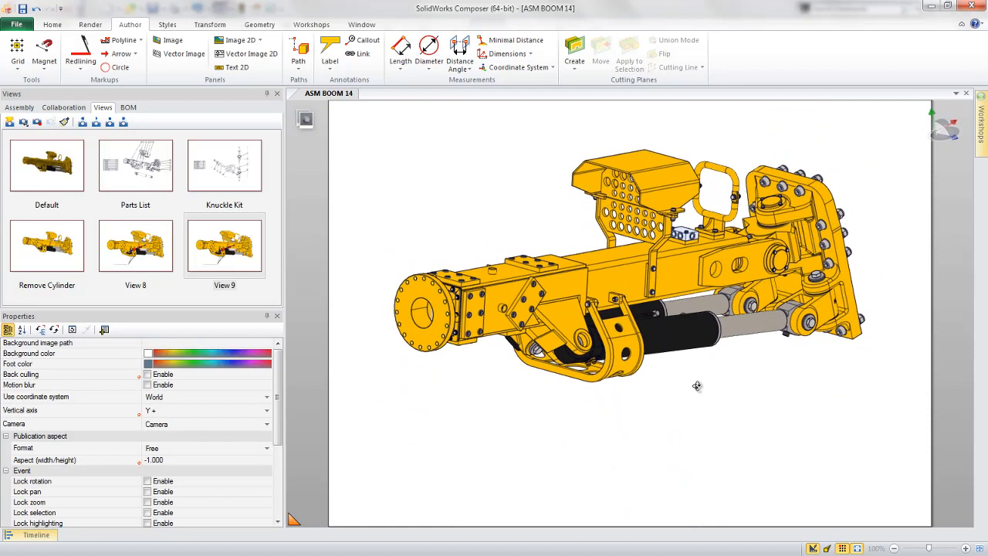
Slide the front black cylinder body along its rod, away from the joint bracket and toward the rod-end mount.
{"action": "right_click", "coordinate": [691, 328]}
{"action": "left_click", "coordinate": [692, 305]}
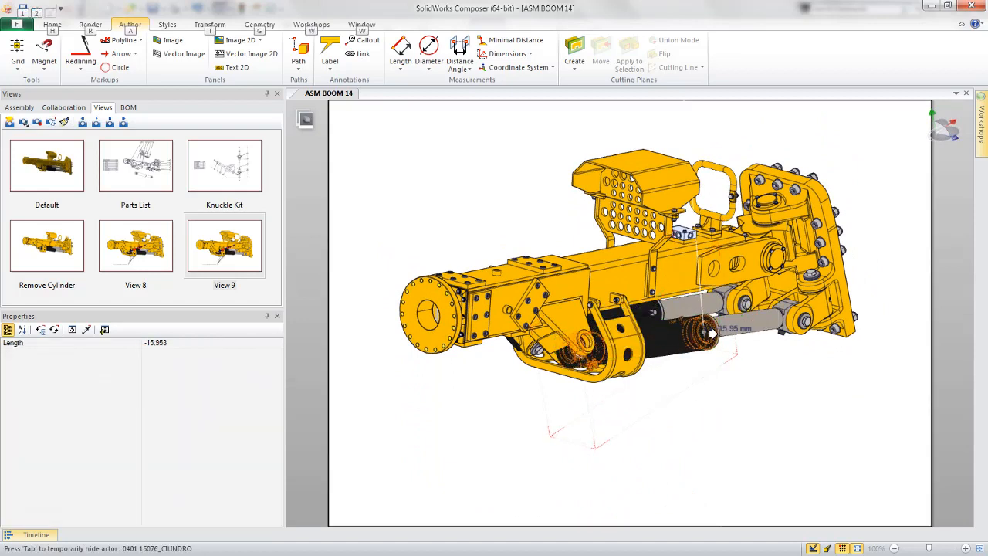
{"action": "key", "text": "Escape"}
{"action": "key", "text": "alt"}
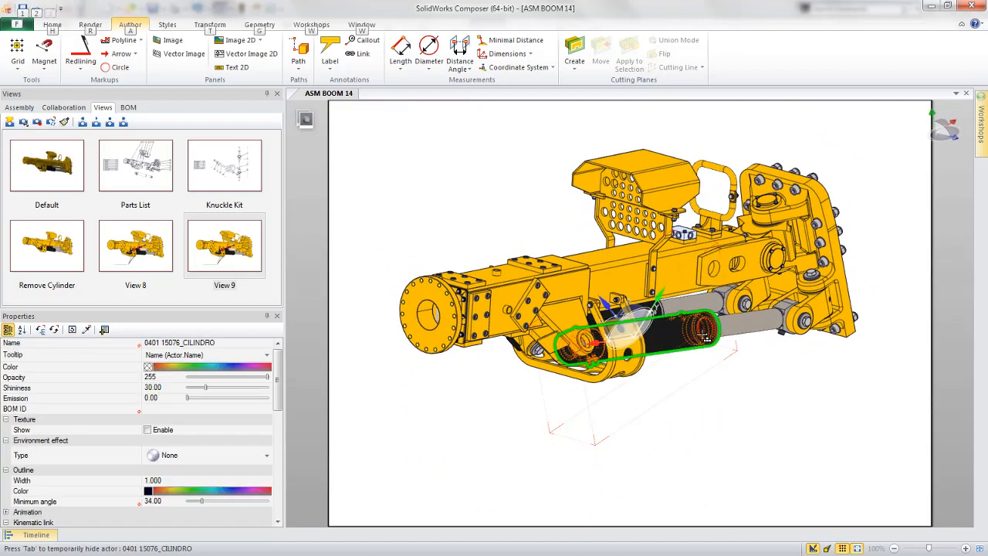
{"action": "left_click_drag", "start_coordinate": [704, 340], "coordinate": [752, 332], "text": "alt"}
{"action": "right_click_drag", "start_coordinate": [752, 332], "coordinate": [689, 333]}
{"action": "left_click_drag", "start_coordinate": [688, 334], "coordinate": [814, 369], "text": "alt"}
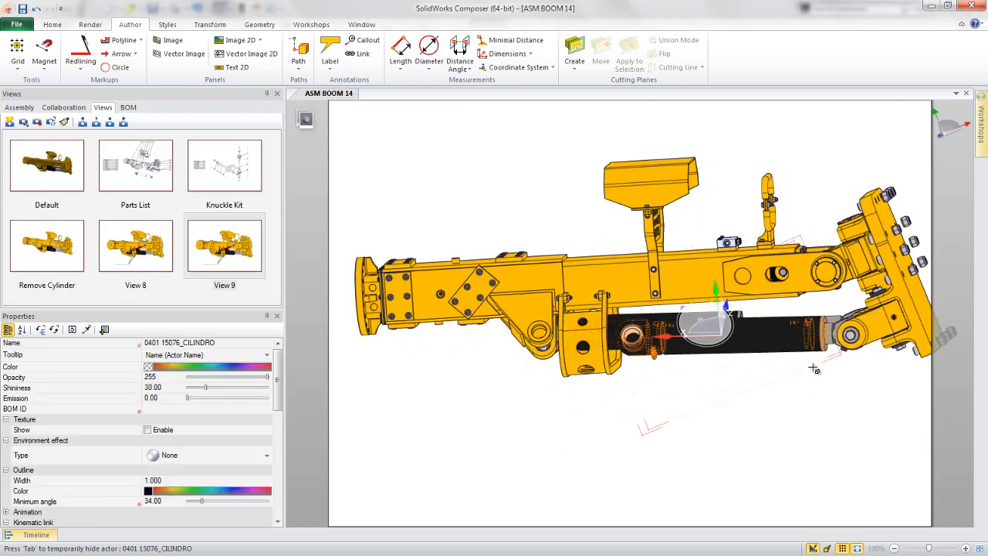
Add the cylinder's rod to the selected cylinder body and color both parts red.
{"action": "right_click_drag", "start_coordinate": [803, 414], "coordinate": [812, 434]}
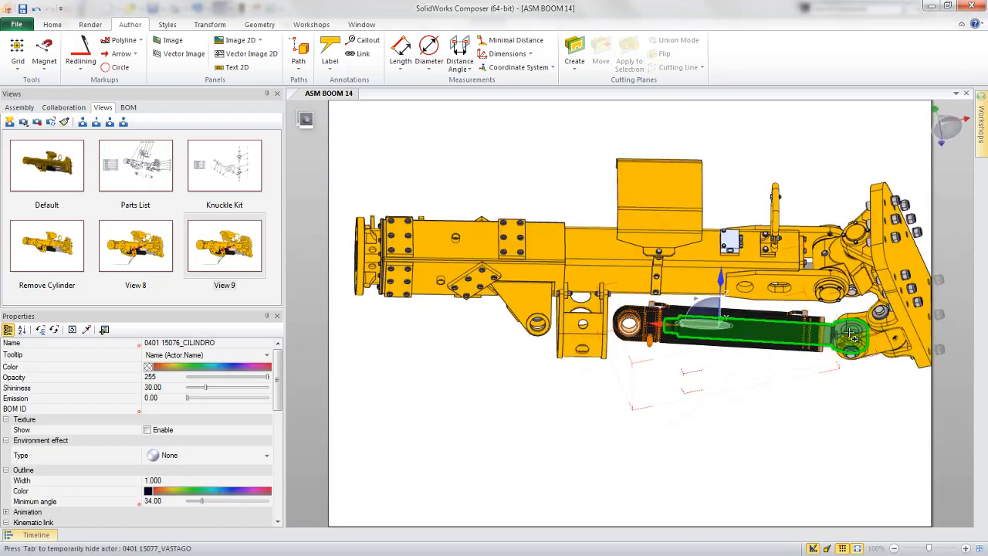
{"action": "left_click", "coordinate": [839, 334], "text": "ctrl"}
{"action": "left_click", "coordinate": [152, 358]}
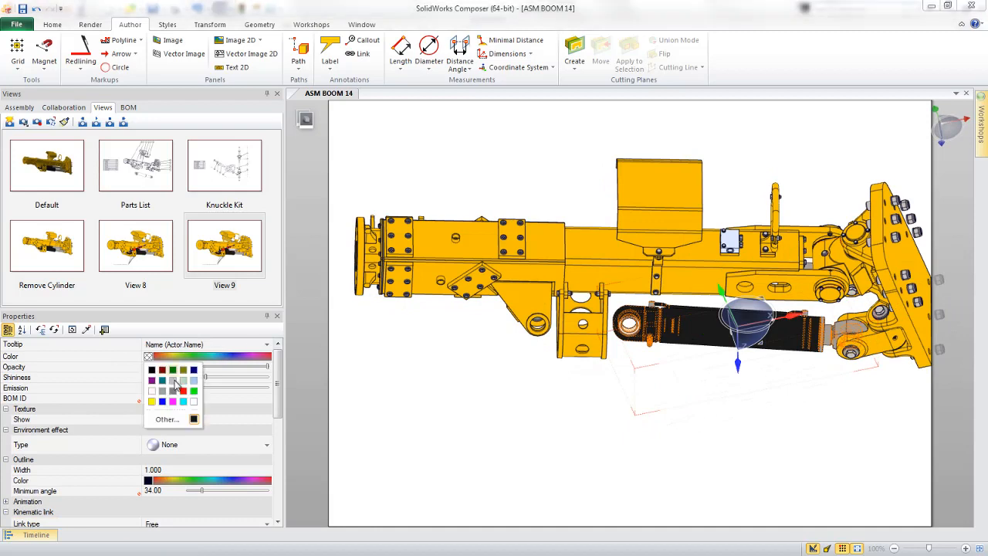
{"action": "left_click", "coordinate": [182, 388]}
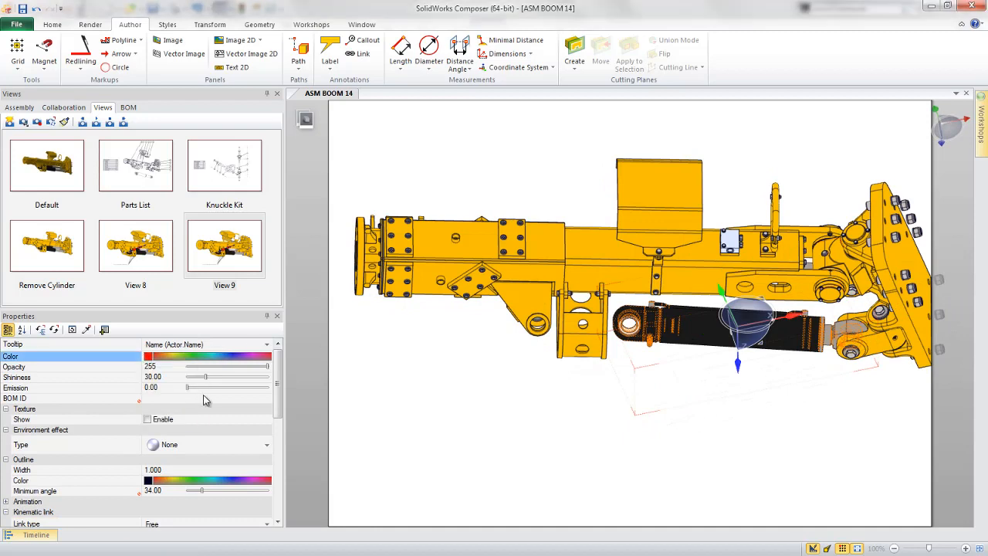
{"action": "left_click", "coordinate": [545, 416]}
Create a blue arrow along the cylinder's axis through the guard, pointing toward the red cylinder, and adjust its position.
{"action": "right_click", "coordinate": [531, 391]}
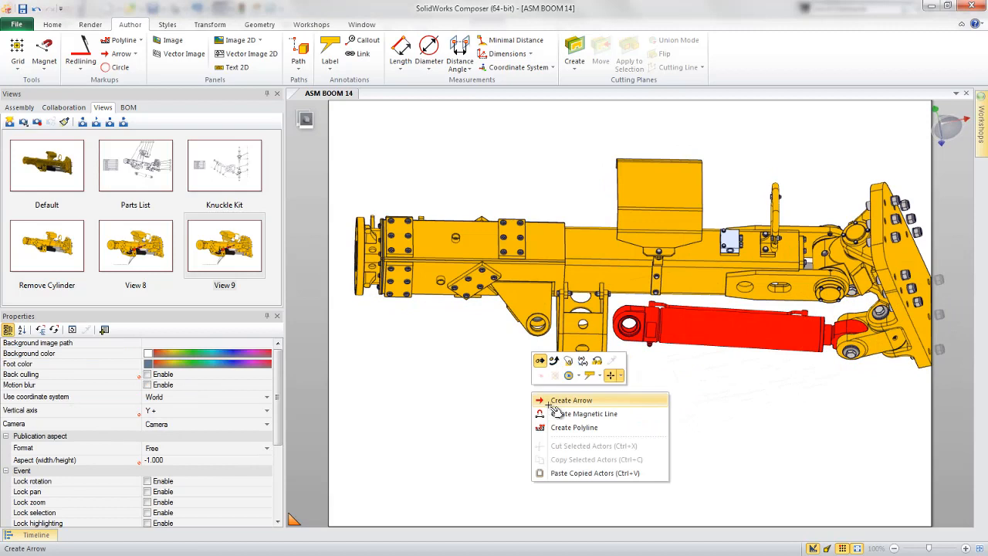
{"action": "left_click", "coordinate": [562, 398]}
{"action": "left_click", "coordinate": [644, 319], "text": "alt"}
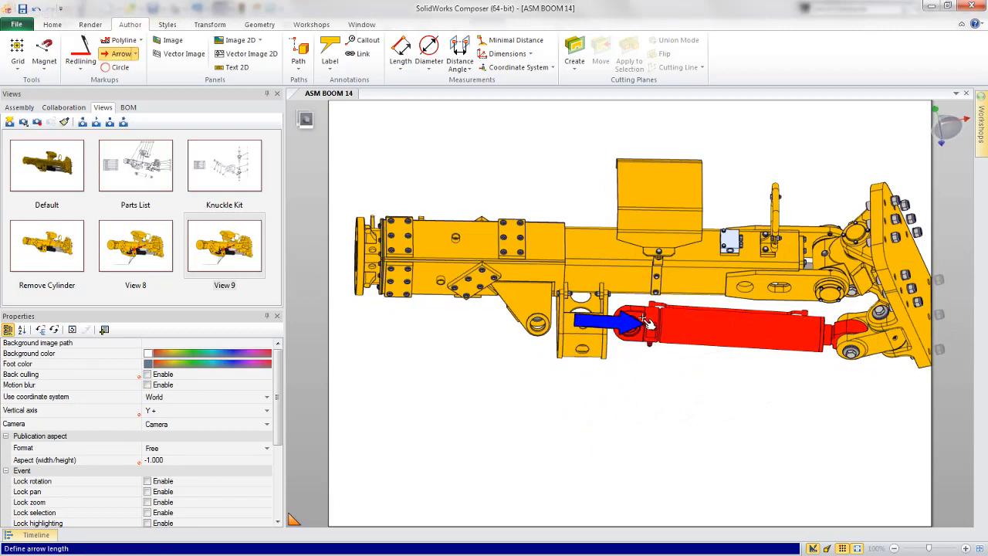
{"action": "left_click", "coordinate": [474, 363]}
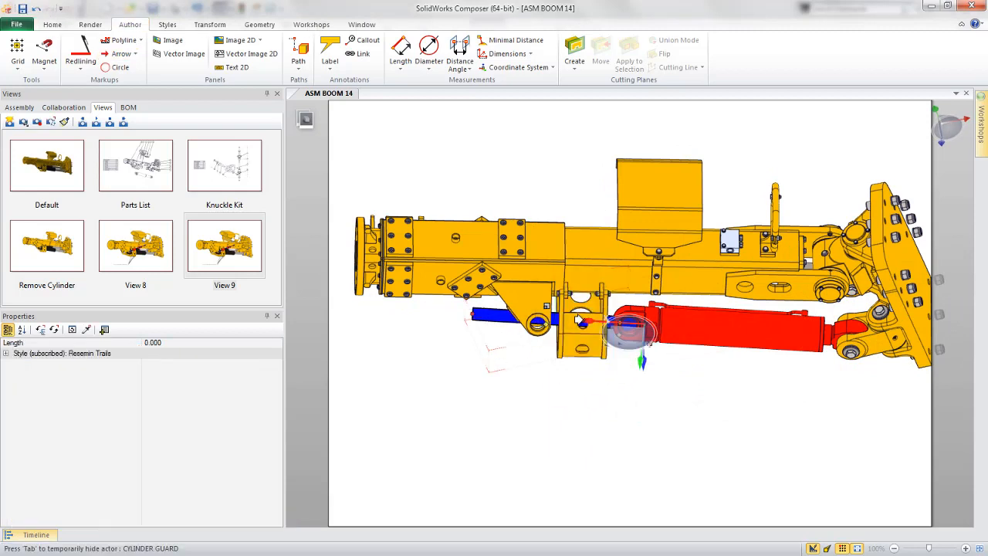
{"action": "left_click_drag", "start_coordinate": [542, 320], "coordinate": [529, 319]}
{"action": "left_click", "coordinate": [599, 423]}
Ghost the cylinder guard beneath the boom, and store the angled scene both in View 9 and in a new view.
{"action": "middle_click_drag", "start_coordinate": [673, 438], "coordinate": [639, 425]}
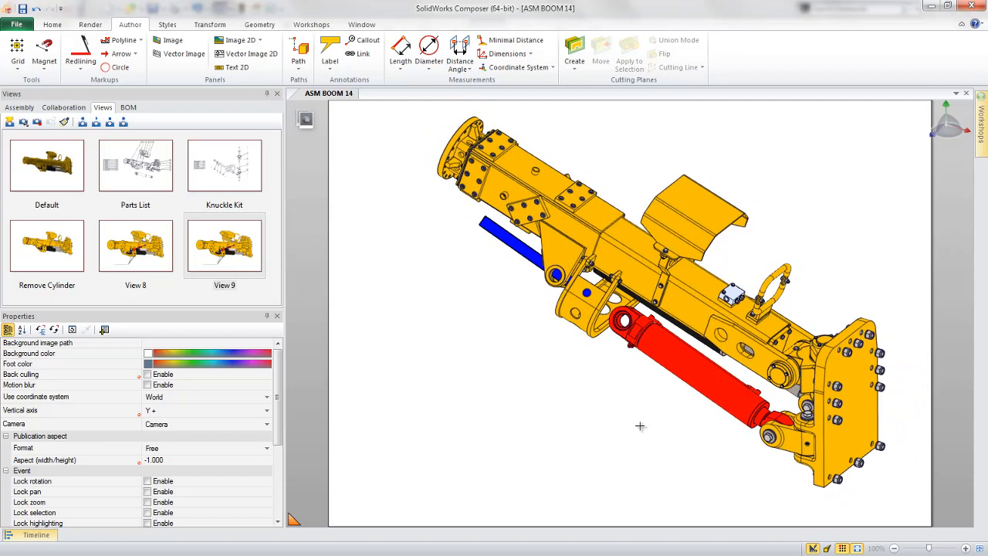
{"action": "left_click", "coordinate": [583, 315]}
{"action": "right_click", "coordinate": [583, 315]}
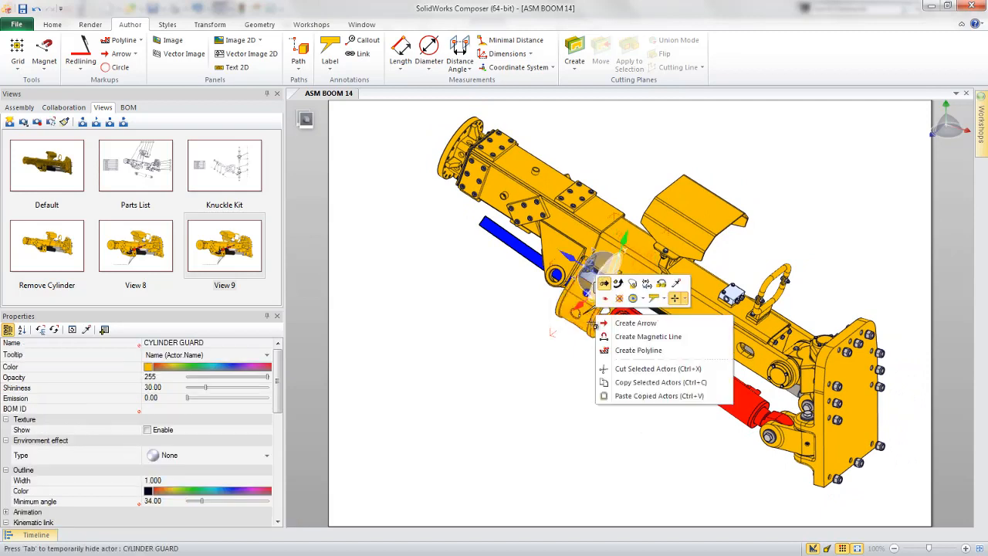
{"action": "left_click", "coordinate": [635, 298]}
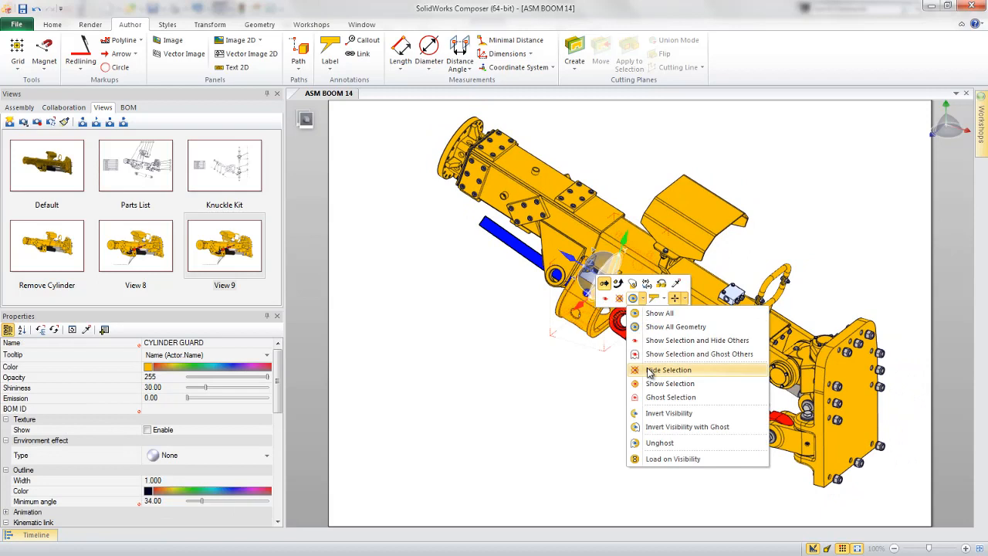
{"action": "left_click", "coordinate": [666, 396]}
{"action": "left_click", "coordinate": [564, 402]}
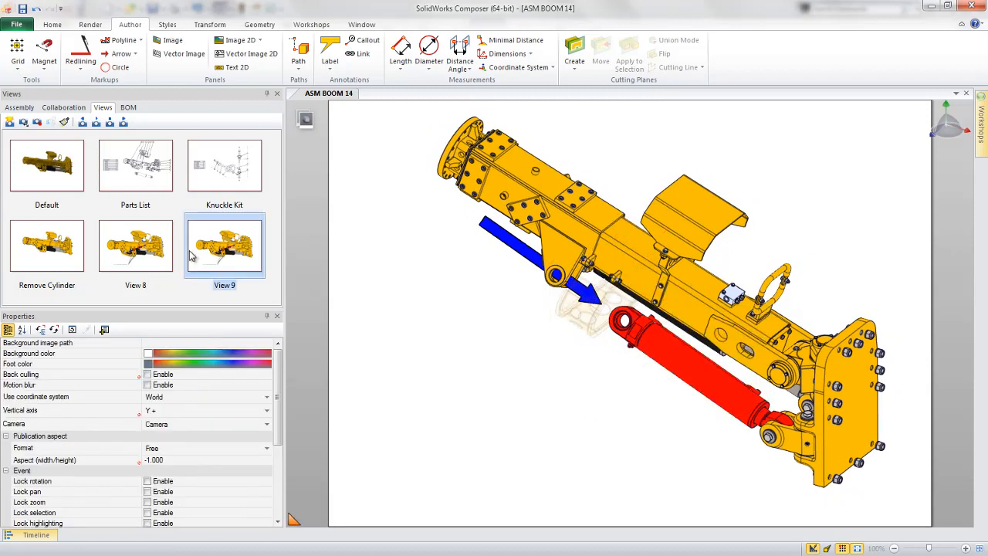
{"action": "left_click", "coordinate": [10, 122]}
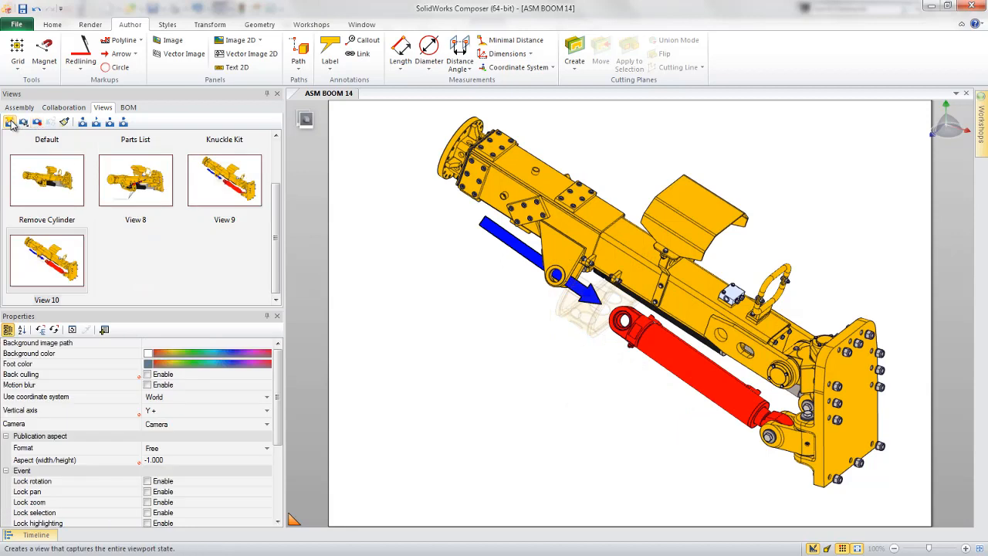
Unghost the cylinder guard and delete the blue straight arrow.
{"action": "right_click", "coordinate": [435, 282]}
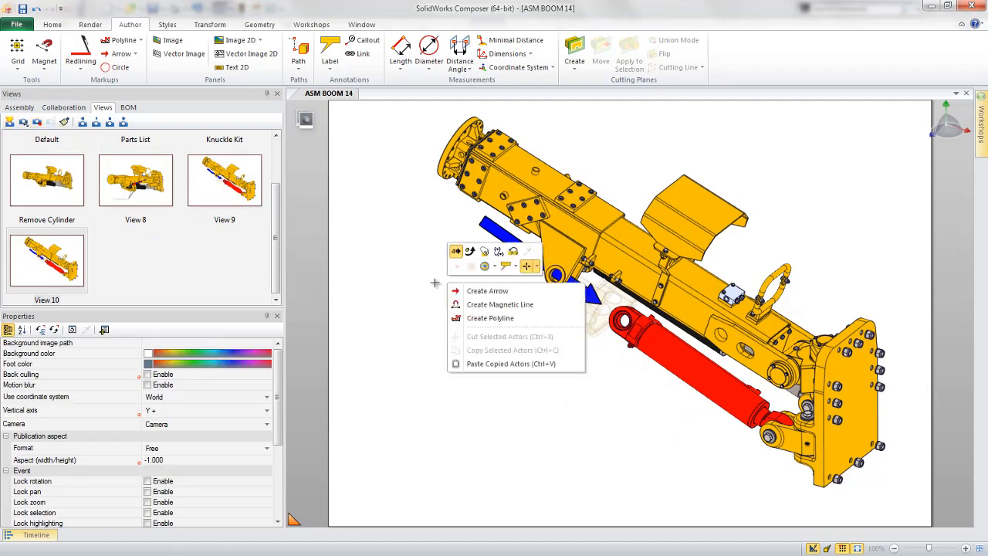
{"action": "left_click", "coordinate": [495, 267]}
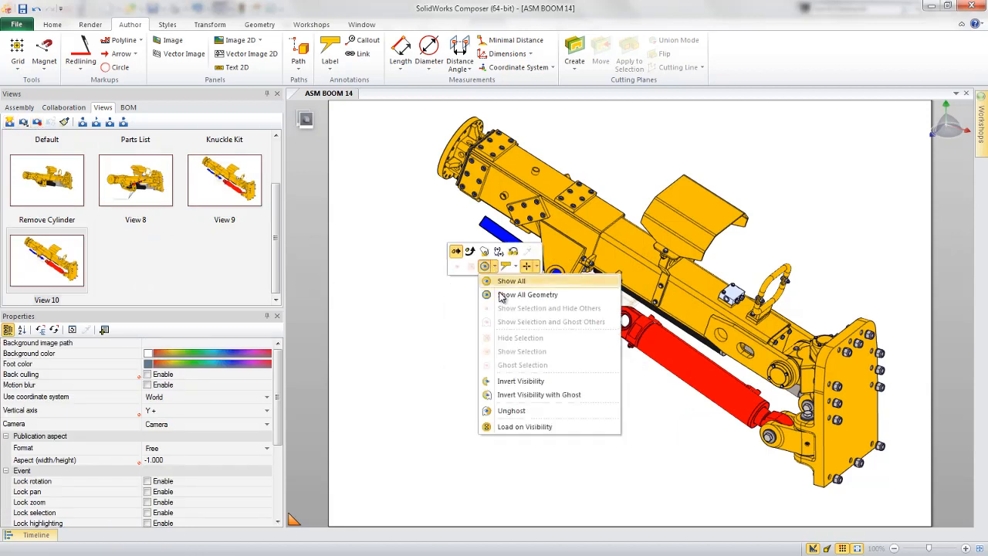
{"action": "left_click", "coordinate": [514, 407]}
{"action": "left_click", "coordinate": [591, 276]}
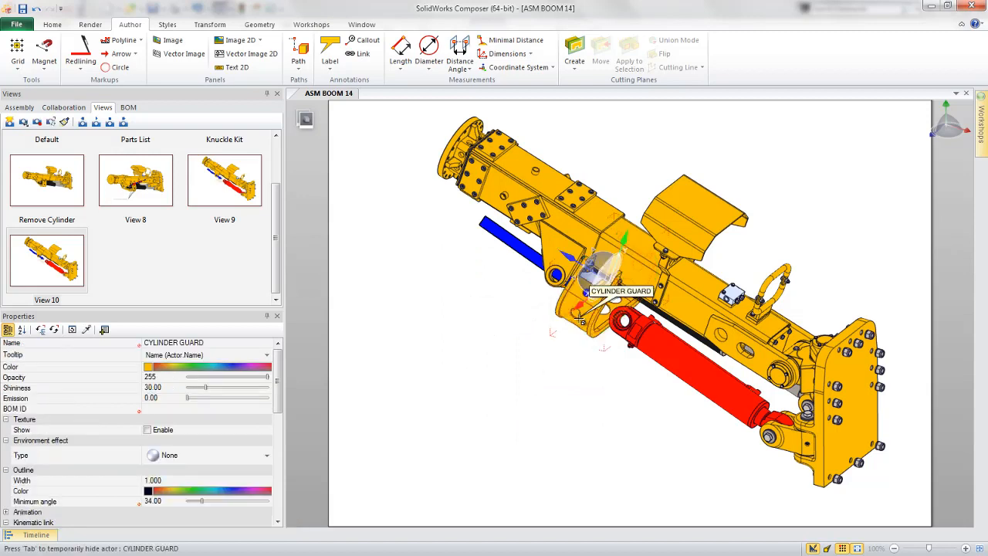
{"action": "left_click", "coordinate": [92, 381]}
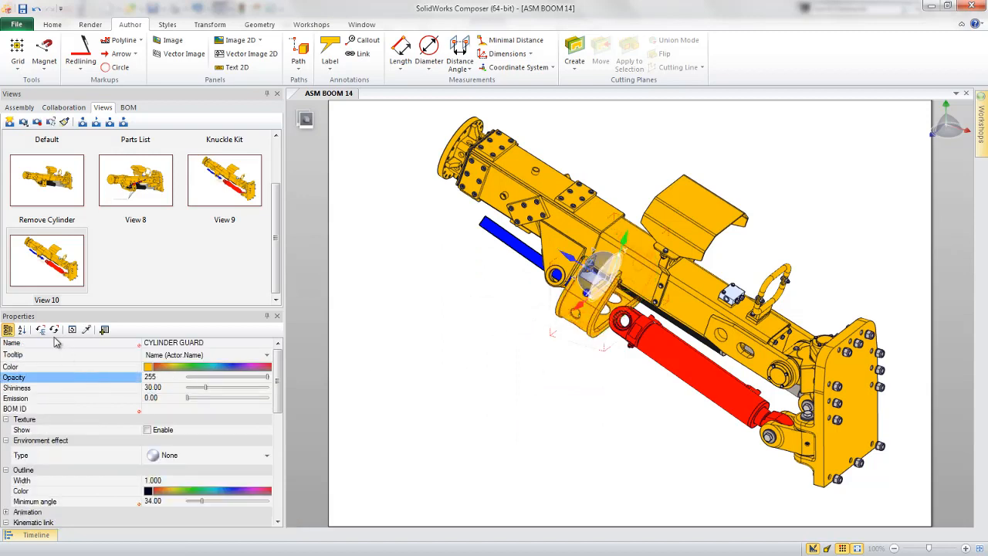
{"action": "left_click", "coordinate": [499, 233]}
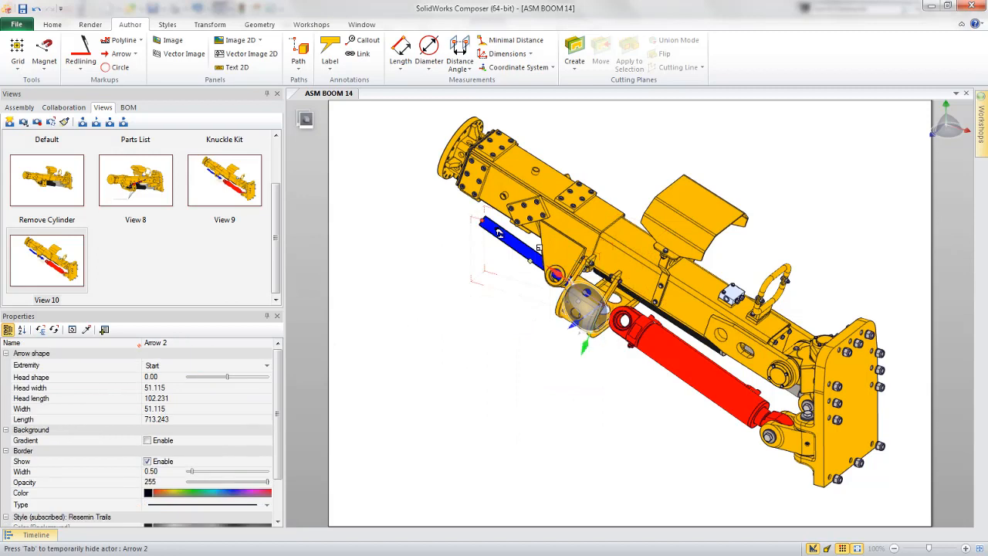
{"action": "key", "text": "Delete"}
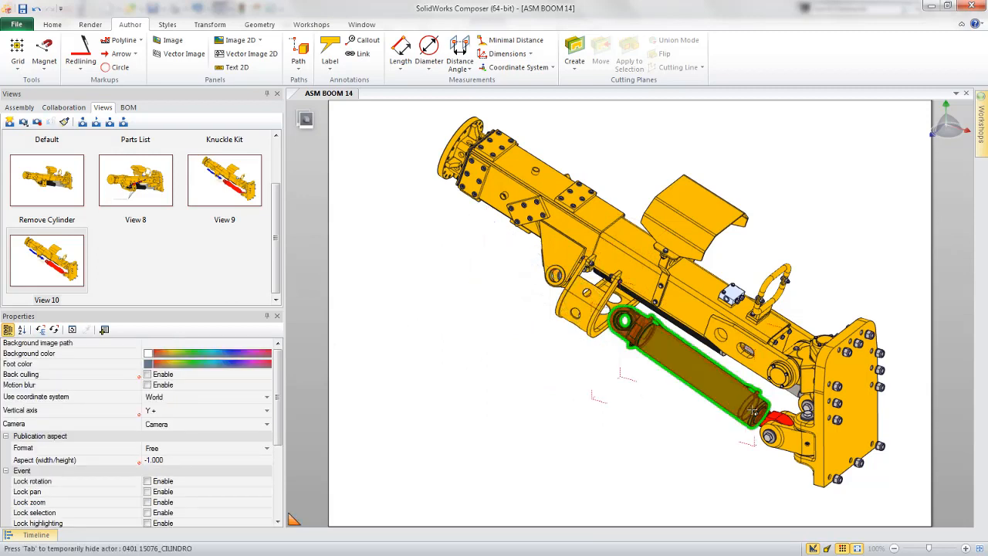
Rotate the red cylinder and its rod about the knuckle pin so they swing down away from the boom.
{"action": "left_click", "coordinate": [671, 352]}
{"action": "right_click", "coordinate": [565, 378]}
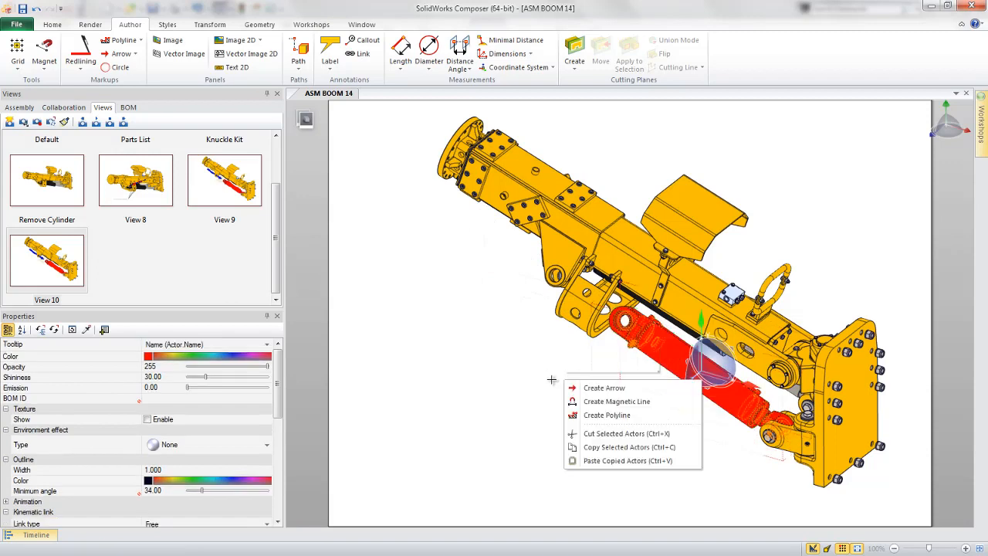
{"action": "left_click", "coordinate": [588, 349]}
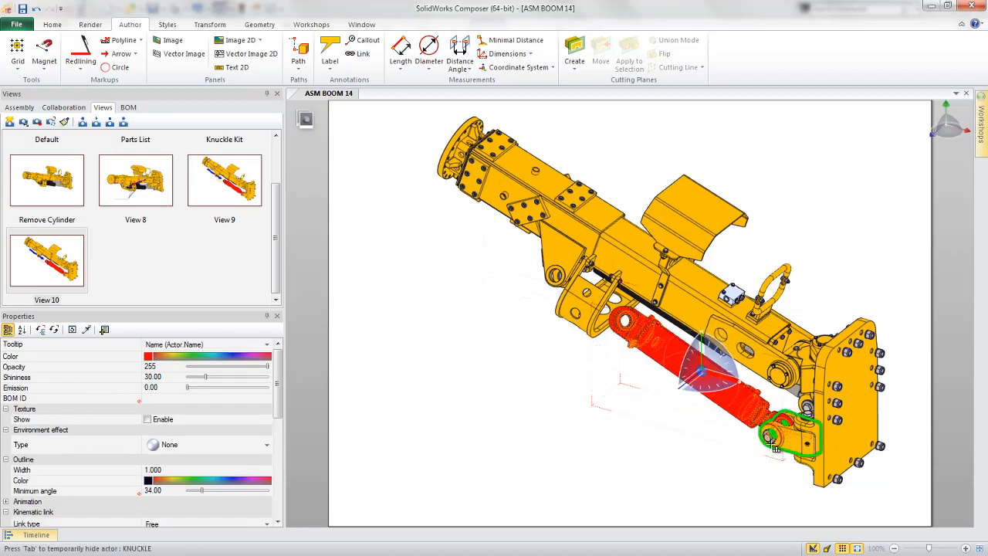
{"action": "left_click_drag", "start_coordinate": [783, 442], "coordinate": [781, 420], "text": "alt"}
{"action": "left_click", "coordinate": [620, 394]}
Place a circular arrow around the red rod end at the knuckle joint.
{"action": "right_click_drag", "start_coordinate": [620, 394], "coordinate": [783, 336]}
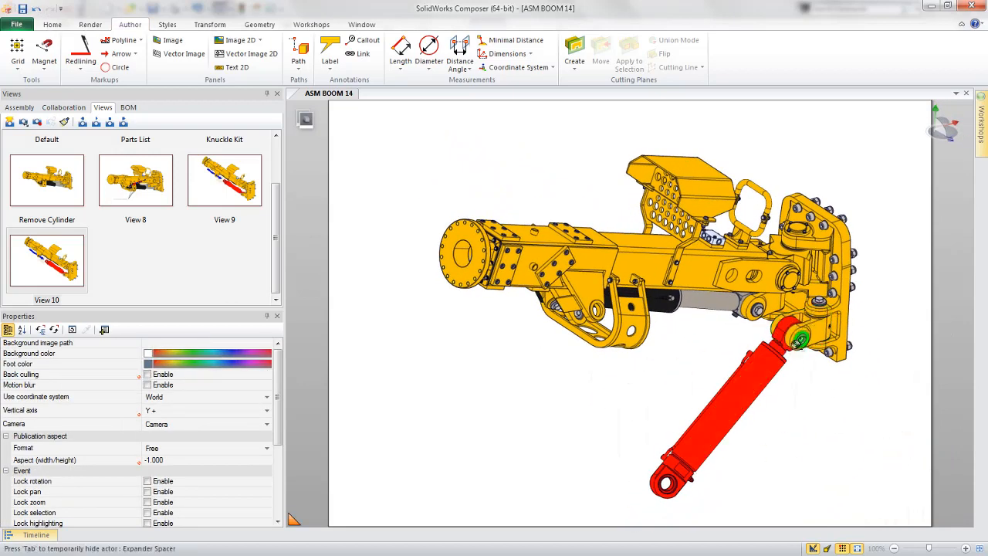
{"action": "scroll", "coordinate": [791, 340], "scroll_direction": "up", "scroll_amount": 5}
{"action": "scroll", "coordinate": [795, 343], "scroll_direction": "up", "scroll_amount": 3}
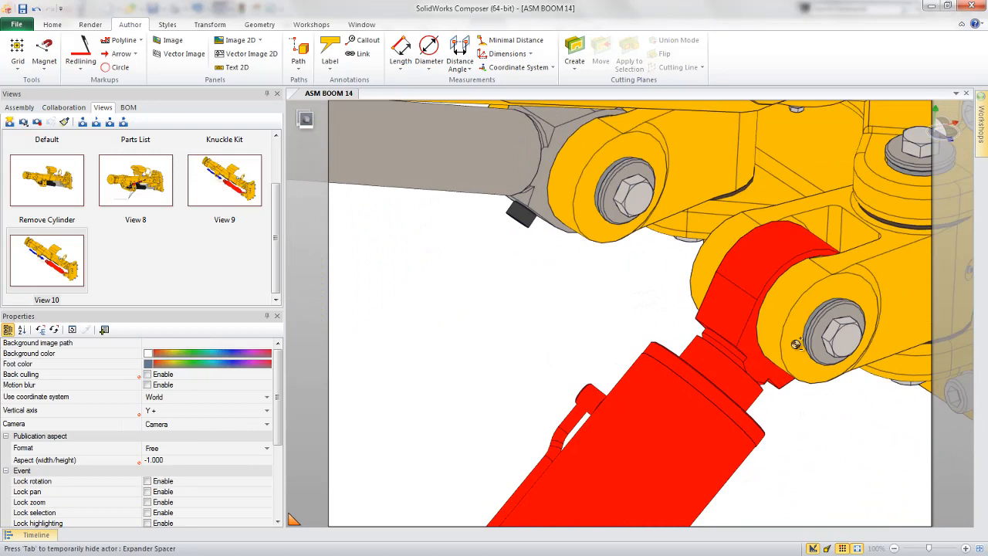
{"action": "left_click", "coordinate": [115, 54]}
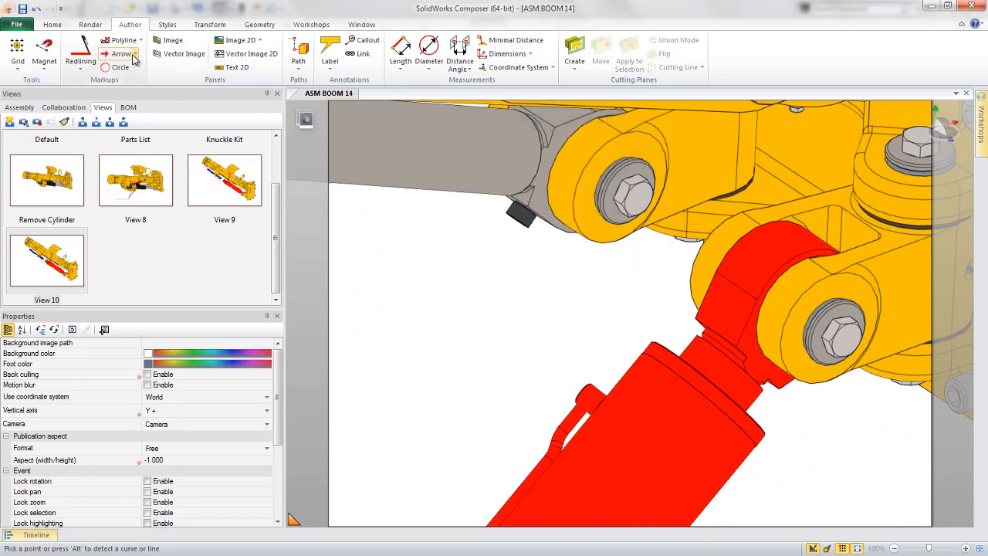
{"action": "left_click", "coordinate": [135, 54]}
{"action": "left_click", "coordinate": [140, 82]}
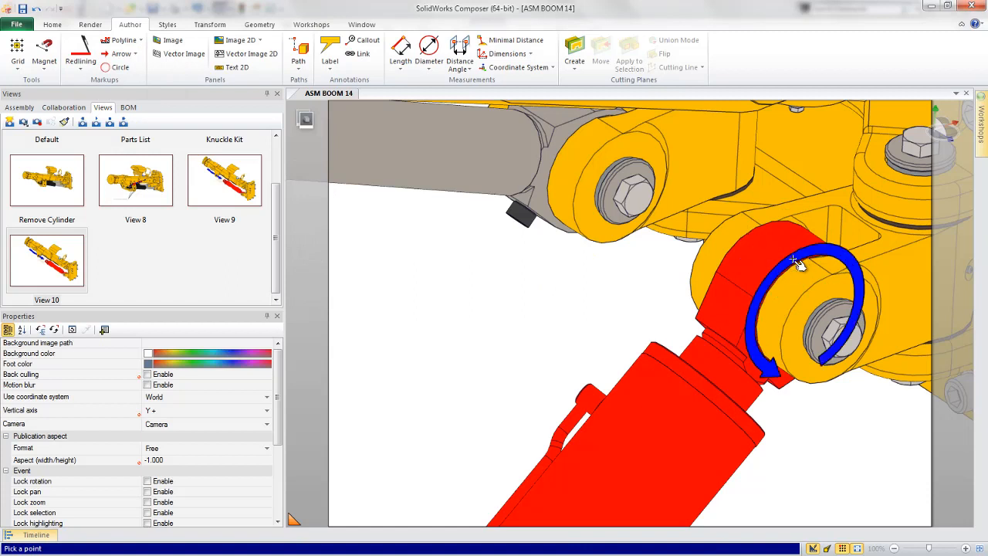
{"action": "right_click_drag", "start_coordinate": [800, 273], "coordinate": [806, 316]}
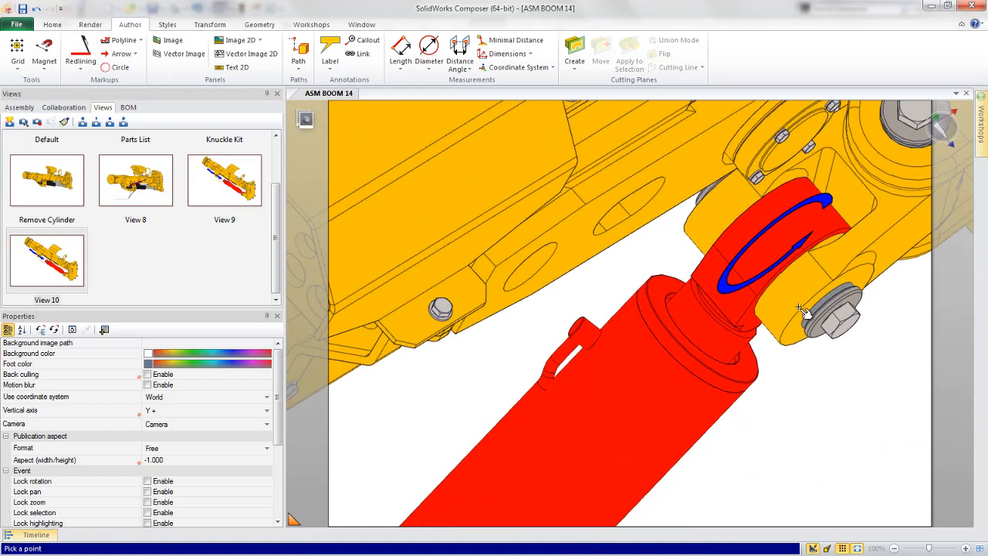
{"action": "left_click", "coordinate": [778, 261]}
Set the circular arrow's radius to 110.95 and turn off its flat shape.
{"action": "right_click_drag", "start_coordinate": [765, 377], "coordinate": [771, 349]}
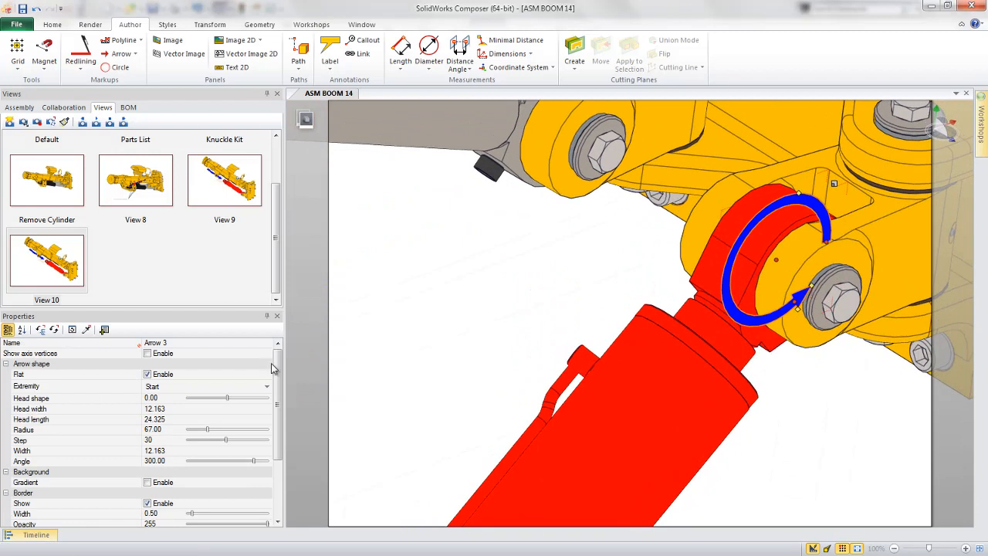
{"action": "left_click_drag", "start_coordinate": [207, 435], "coordinate": [221, 437]}
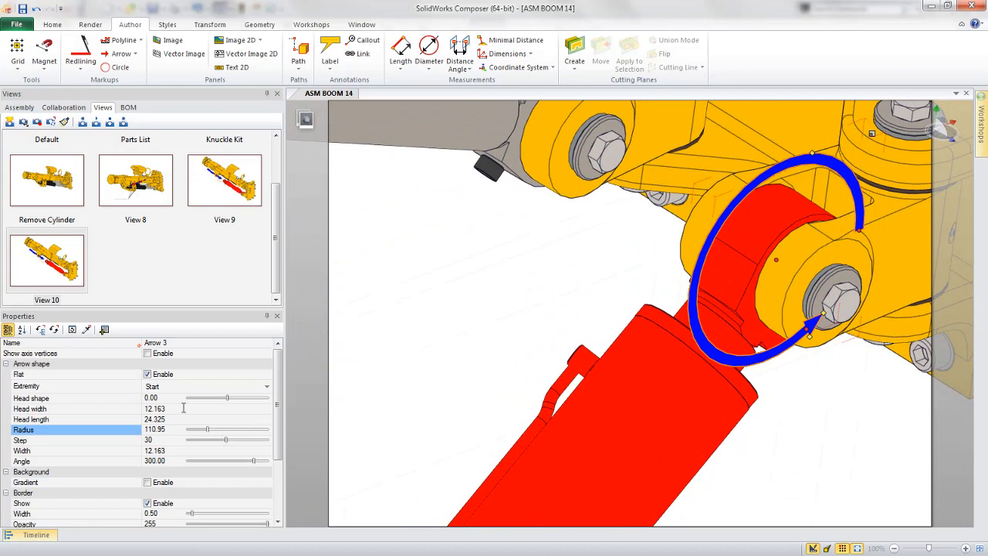
{"action": "left_click", "coordinate": [147, 374]}
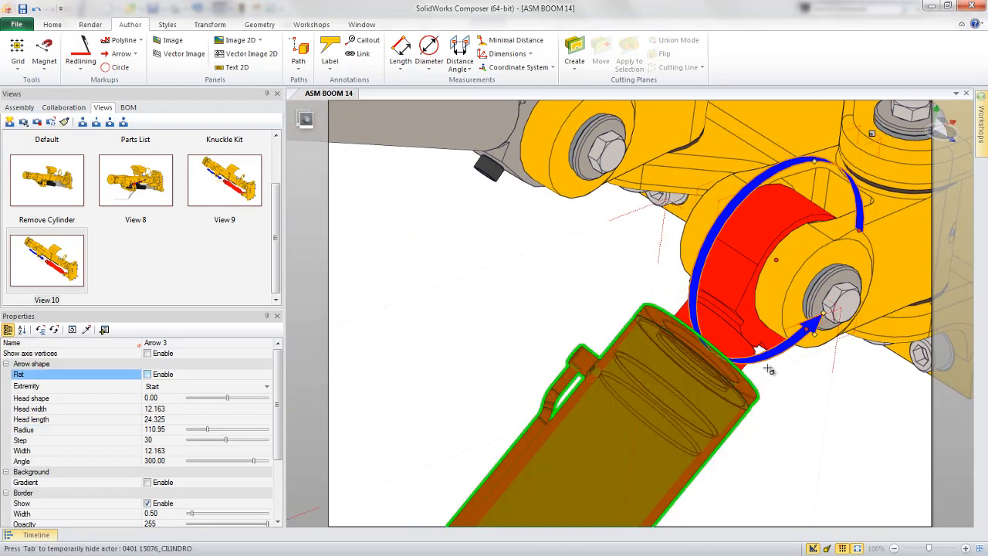
Shorten the circular arrow to an arc of about 78 degrees above the rod end and enlarge its radius to about 216.5.
{"action": "left_click_drag", "start_coordinate": [807, 330], "coordinate": [692, 292]}
{"action": "left_click_drag", "start_coordinate": [859, 230], "coordinate": [816, 168]}
{"action": "scroll", "coordinate": [760, 452], "scroll_direction": "down", "scroll_amount": 5}
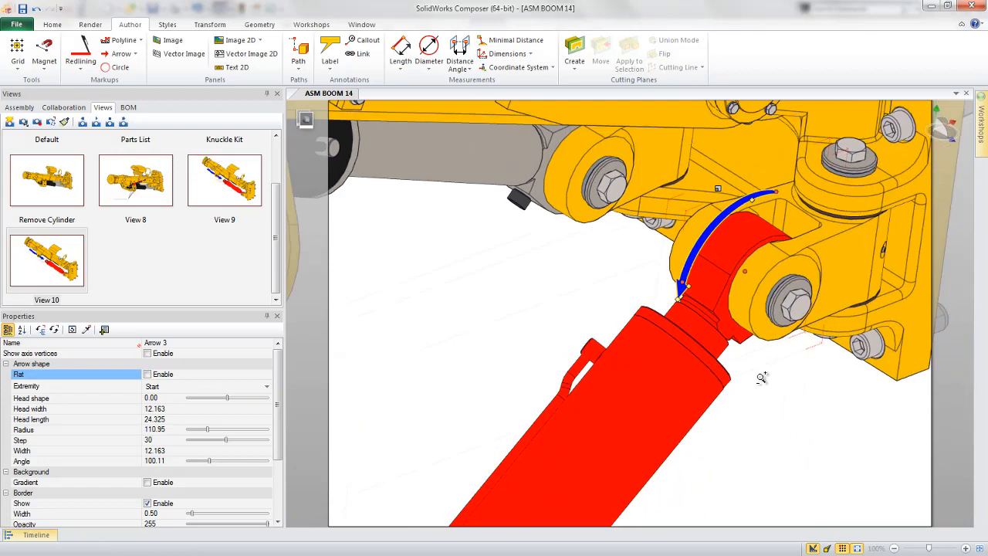
{"action": "left_click_drag", "start_coordinate": [681, 241], "coordinate": [664, 198]}
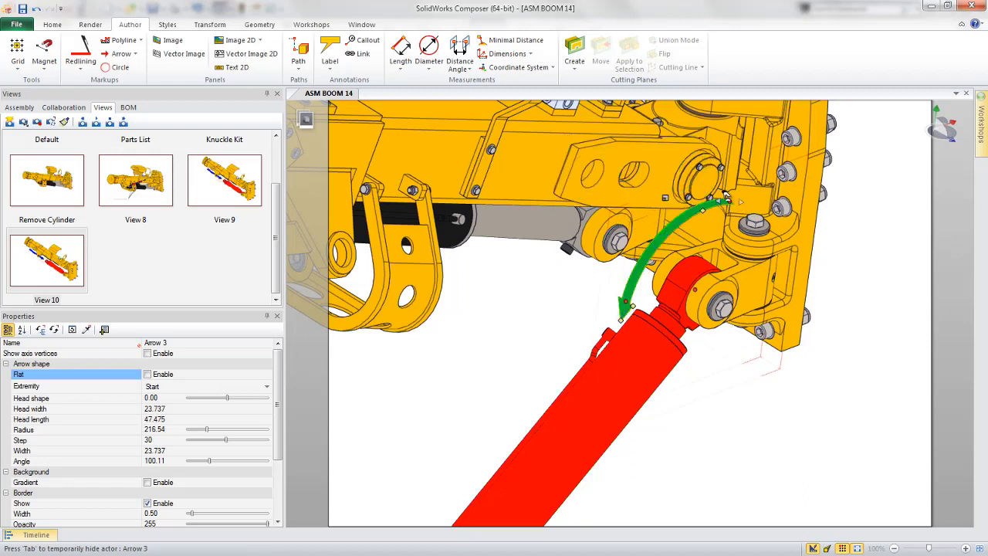
{"action": "left_click", "coordinate": [756, 388]}
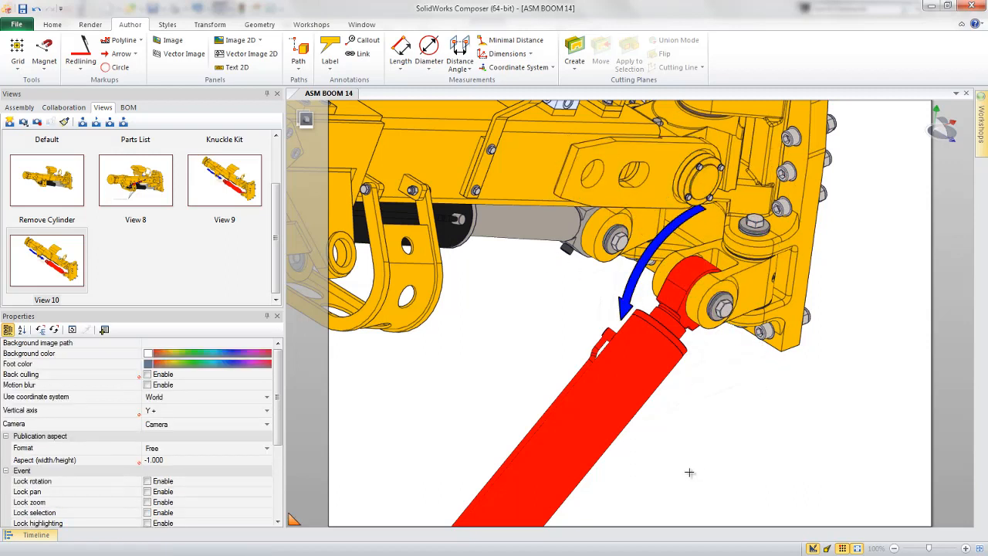
Reframe the whole boom with the lowered cylinder, update View 10 with this scene and create a new view from it.
{"action": "scroll", "coordinate": [691, 479], "scroll_direction": "down", "scroll_amount": 5}
{"action": "left_click_drag", "start_coordinate": [713, 407], "coordinate": [786, 409]}
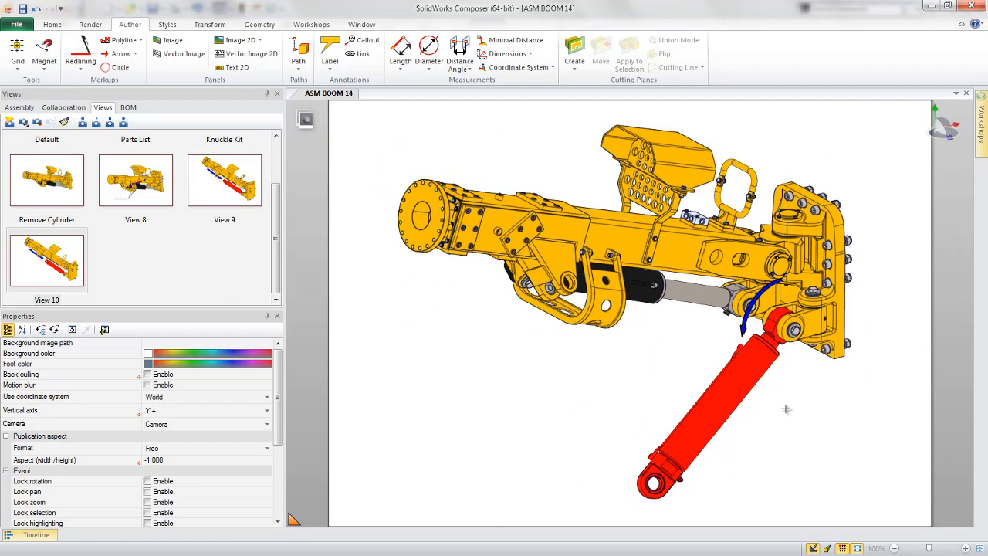
{"action": "left_click", "coordinate": [42, 274]}
{"action": "left_click", "coordinate": [38, 123]}
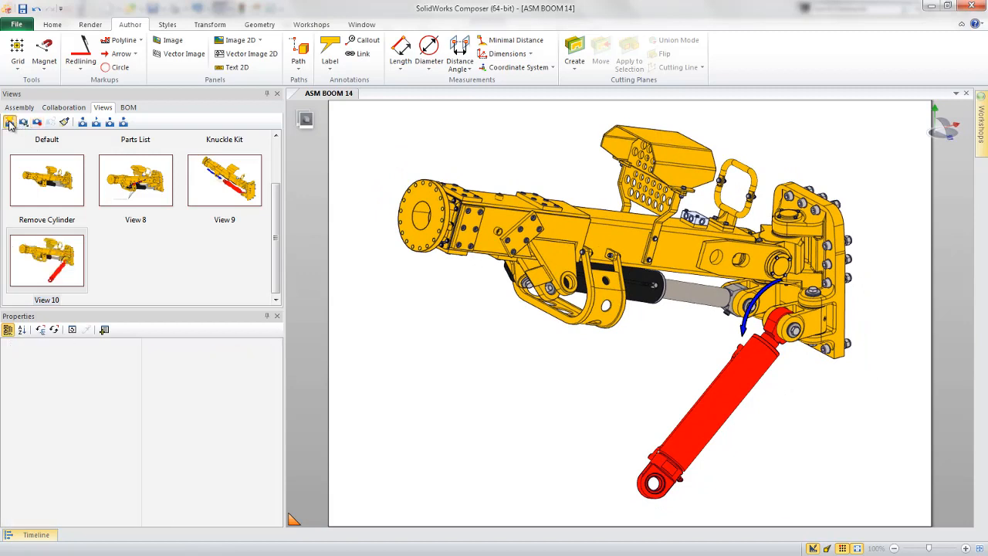
{"action": "left_click", "coordinate": [9, 122]}
Restore the original colors of the red cylinder body and its rod.
{"action": "left_click", "coordinate": [738, 368]}
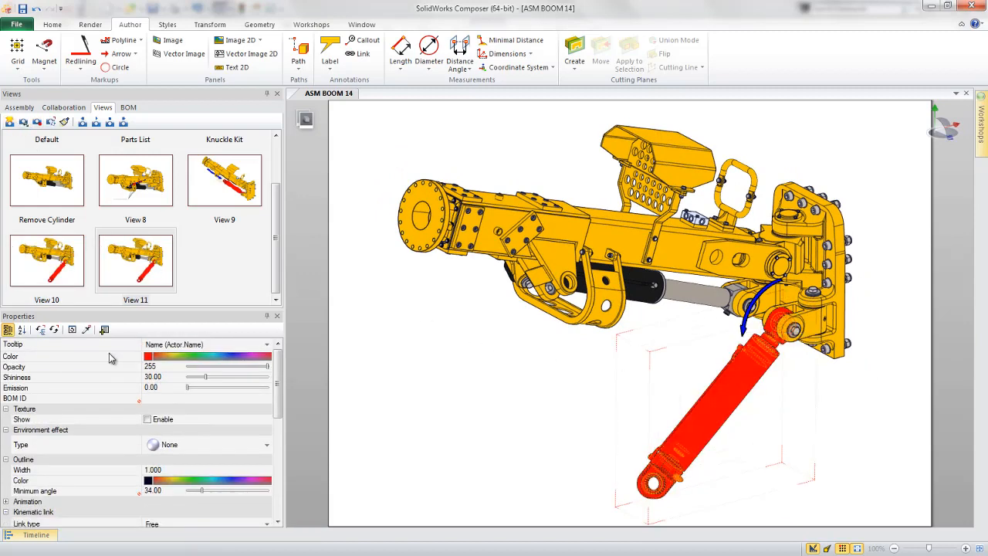
{"action": "left_click", "coordinate": [109, 357]}
{"action": "left_click", "coordinate": [55, 329]}
{"action": "left_click", "coordinate": [610, 365]}
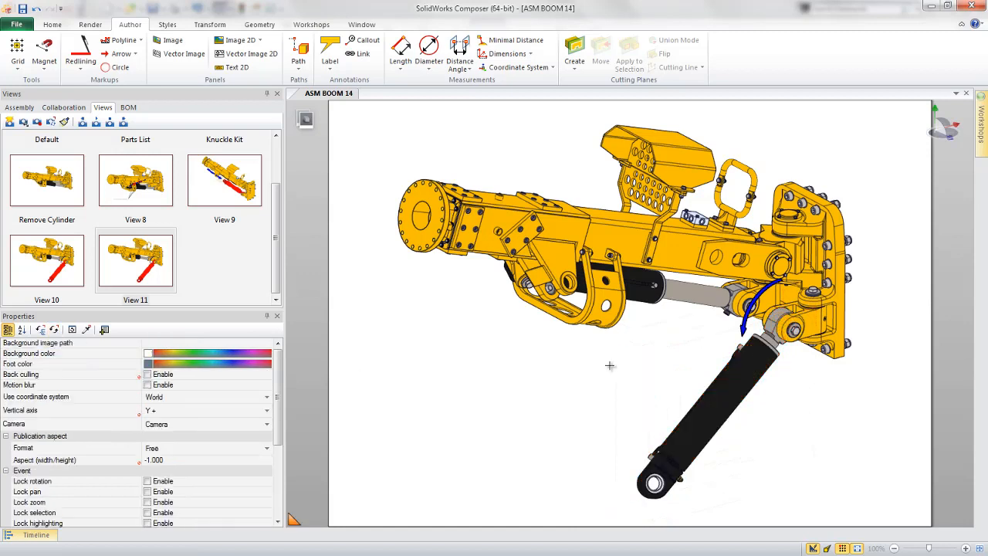
Delete the circular arrow above the lowered cylinder's rod end.
{"action": "left_click", "coordinate": [741, 312]}
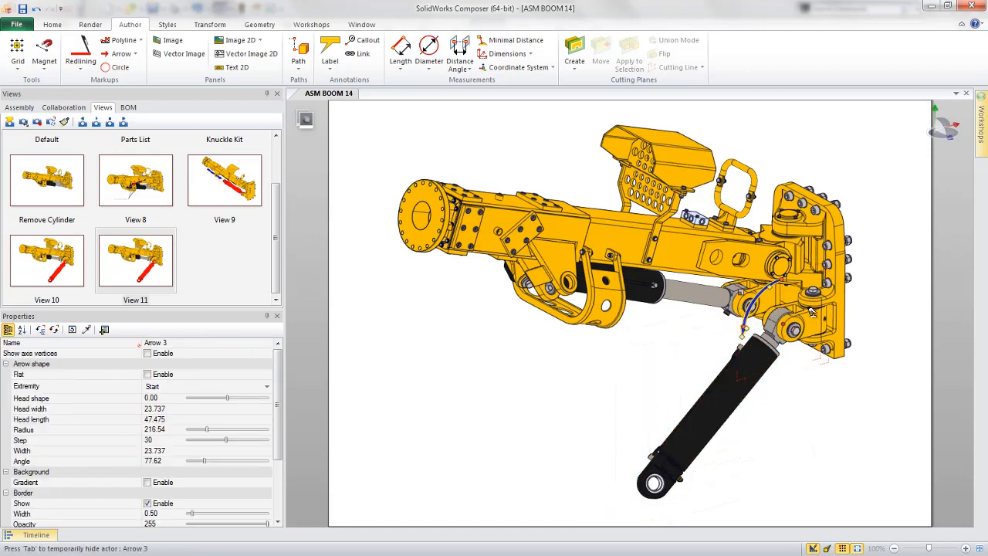
{"action": "scroll", "coordinate": [813, 312], "scroll_direction": "up", "scroll_amount": 5}
{"action": "middle_click_drag", "start_coordinate": [843, 361], "coordinate": [737, 282]}
{"action": "mouse_move", "coordinate": [737, 282]}
{"action": "right_mouse_down"}
{"action": "mouse_move", "coordinate": [787, 270]}
{"action": "mouse_move", "coordinate": [745, 297]}
{"action": "right_mouse_up"}
{"action": "key", "text": "Delete"}
Select the pin hardware inside the lower knuckle joint and explode it linearly outward along the pin axis.
{"action": "right_click_drag", "start_coordinate": [656, 412], "coordinate": [656, 417]}
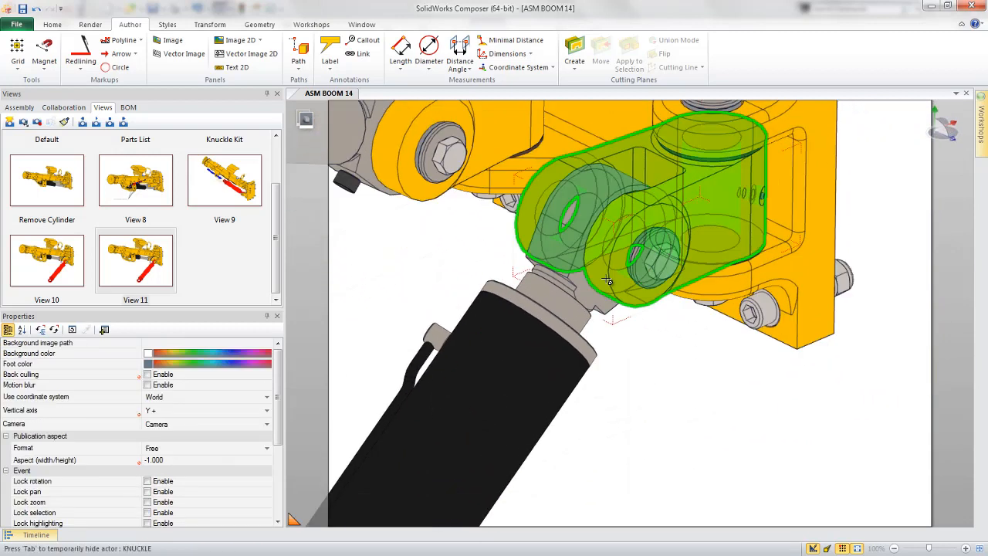
{"action": "key", "text": "Tab"}
{"action": "left_click", "coordinate": [591, 239]}
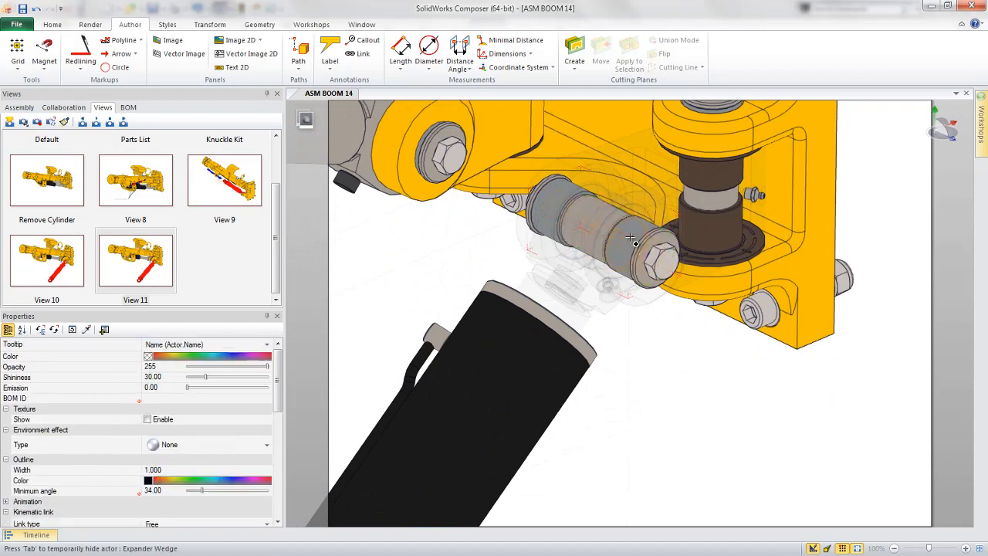
{"action": "right_click", "coordinate": [652, 402]}
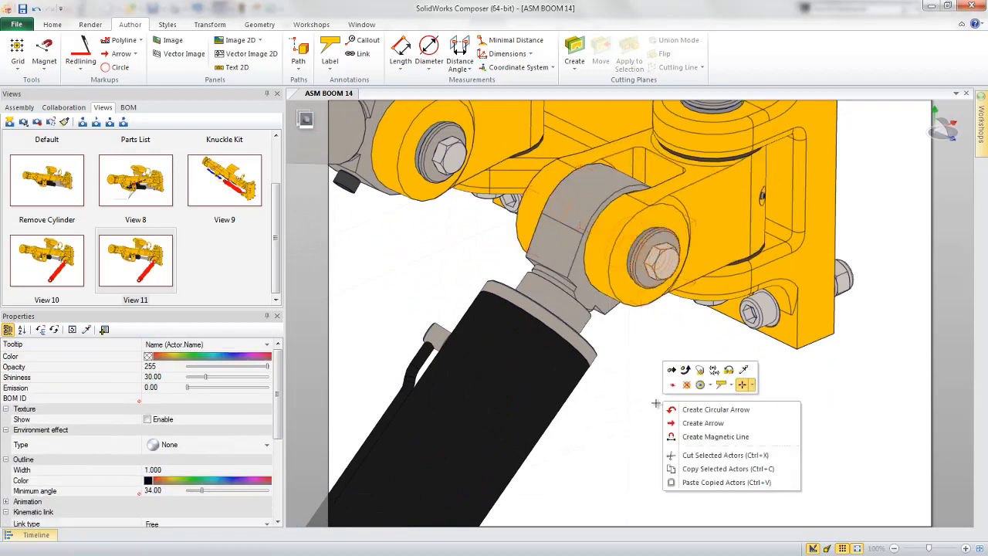
{"action": "left_click", "coordinate": [219, 28]}
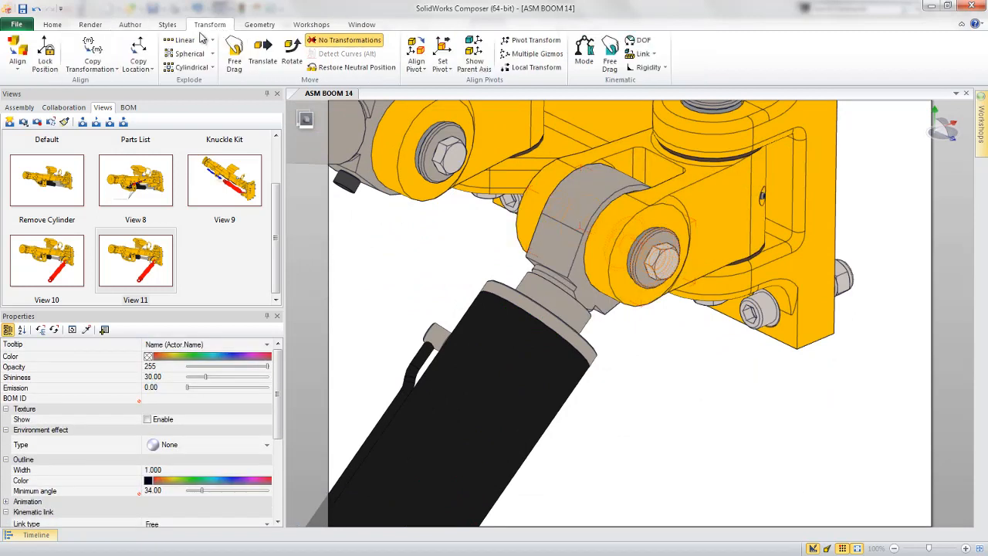
{"action": "left_click", "coordinate": [181, 41]}
{"action": "left_click_drag", "start_coordinate": [633, 302], "coordinate": [900, 465], "text": "alt"}
{"action": "scroll", "coordinate": [784, 470], "scroll_direction": "down", "scroll_amount": 4}
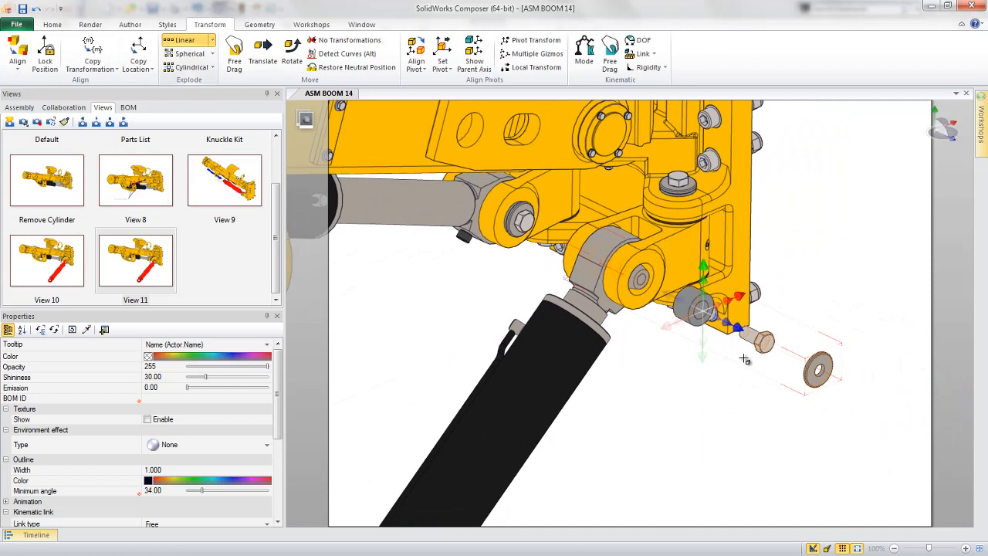
Translate the exploded pin hardware farther out of the knuckle along its axis and color it red.
{"action": "right_click", "coordinate": [660, 392]}
{"action": "left_click", "coordinate": [670, 362]}
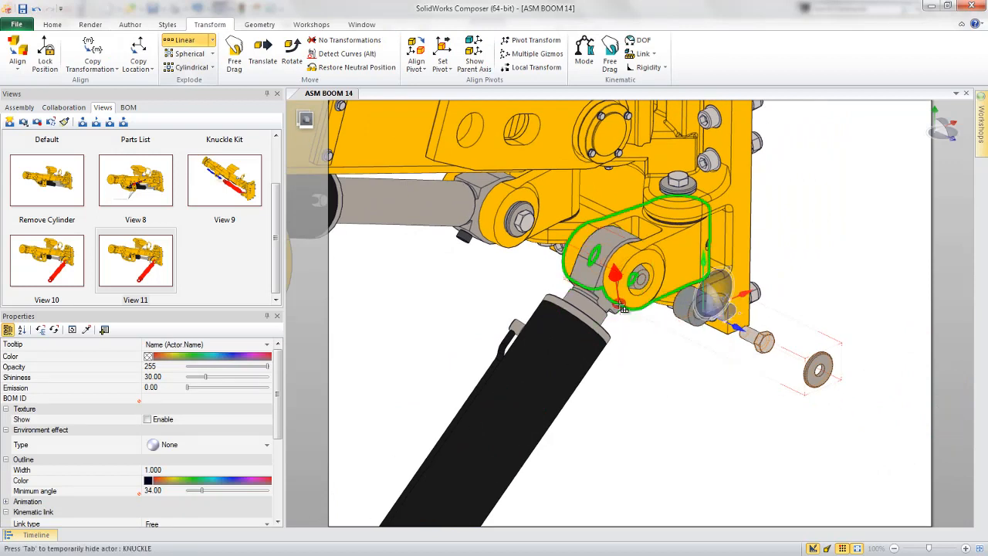
{"action": "left_click_drag", "start_coordinate": [623, 306], "coordinate": [696, 369], "text": "alt"}
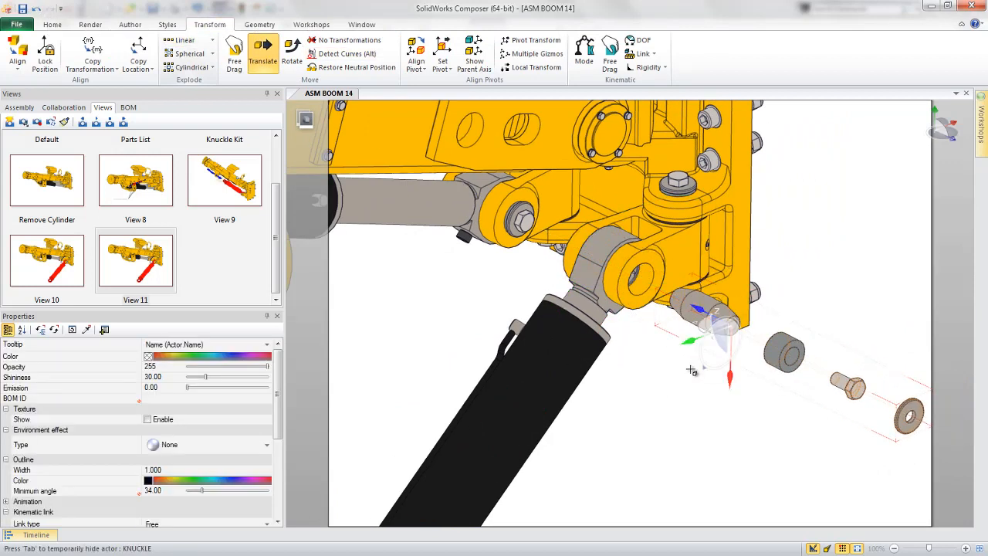
{"action": "left_click", "coordinate": [149, 357]}
{"action": "left_click", "coordinate": [183, 391]}
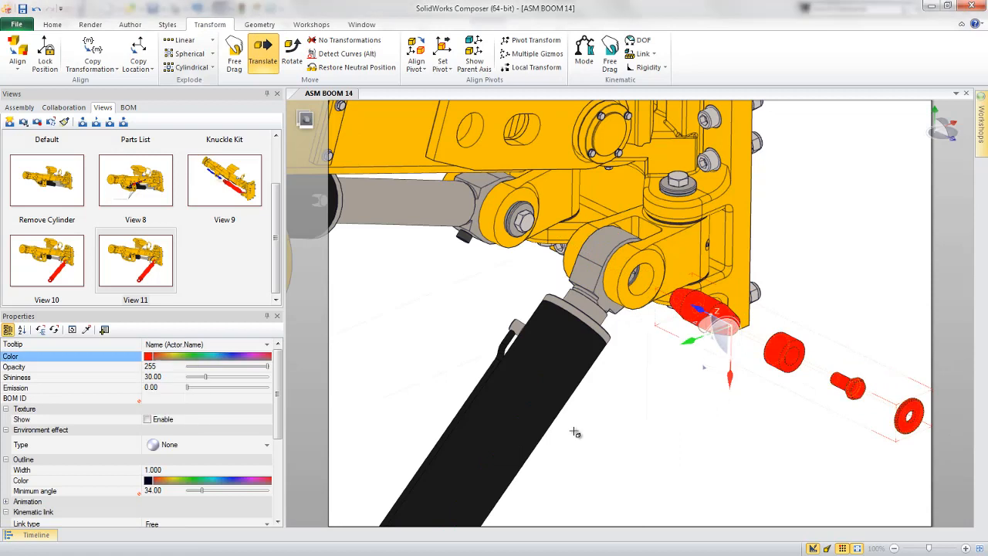
{"action": "left_click", "coordinate": [649, 449]}
Reorder the exploded parts along the axis so the washer sits between the spacer and the hex screw.
{"action": "right_click_drag", "start_coordinate": [711, 449], "coordinate": [629, 409]}
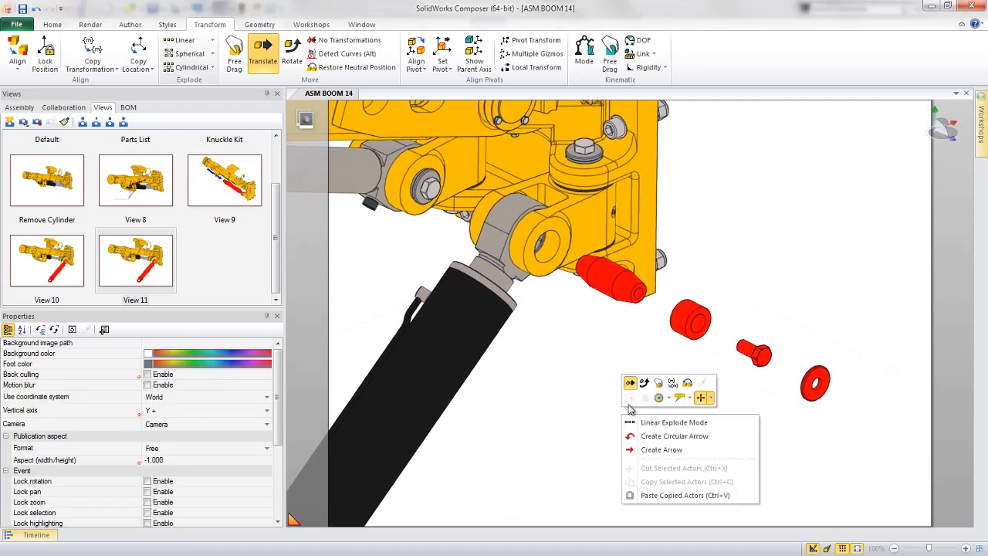
{"action": "key", "text": "Escape"}
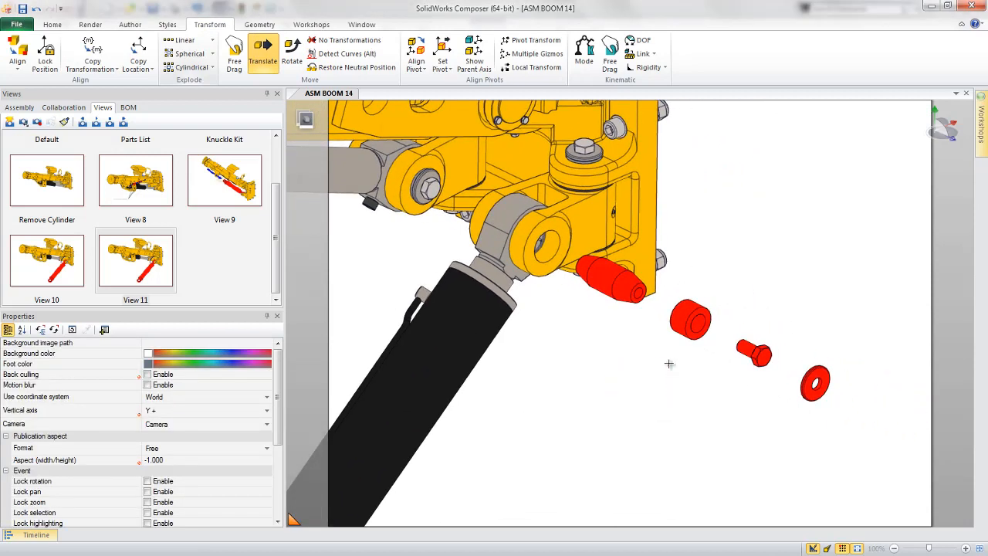
{"action": "left_click", "coordinate": [750, 349]}
{"action": "left_click_drag", "start_coordinate": [711, 332], "coordinate": [745, 349]}
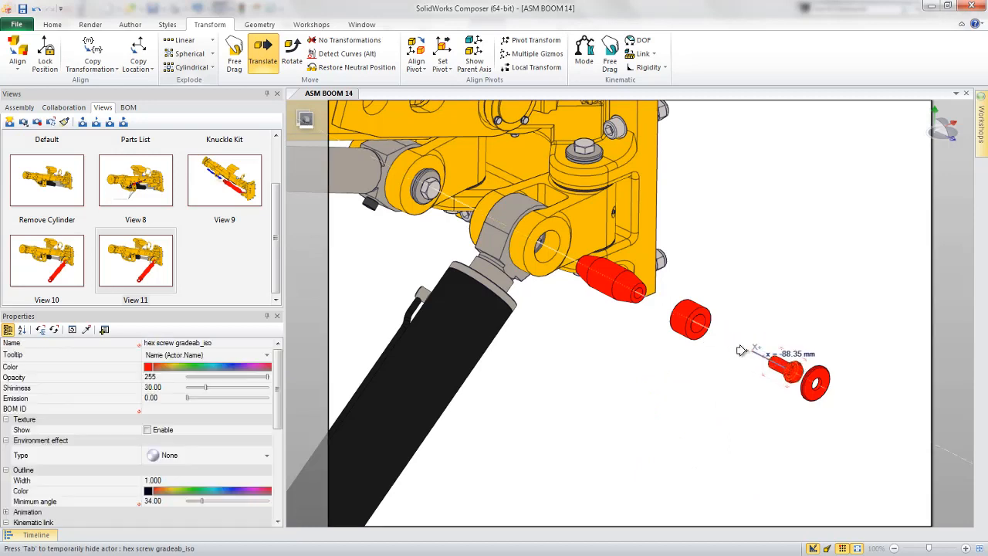
{"action": "left_click", "coordinate": [812, 398]}
{"action": "left_click_drag", "start_coordinate": [814, 397], "coordinate": [721, 338]}
{"action": "left_click", "coordinate": [640, 415]}
Create a straight arrow along the pin axis through the exploded hardware, with its head beyond the hex screw.
{"action": "right_click", "coordinate": [642, 419]}
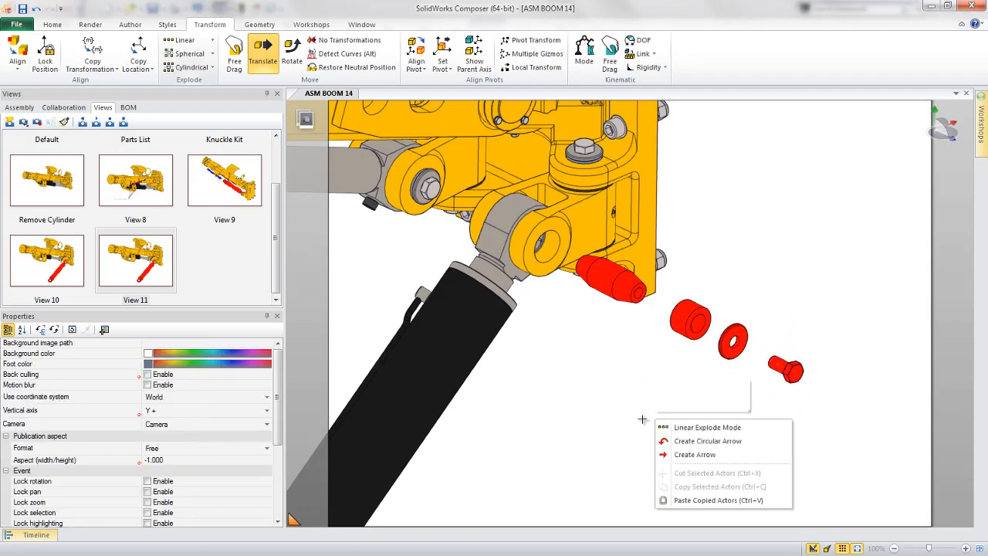
{"action": "left_click", "coordinate": [695, 454]}
{"action": "left_click", "coordinate": [774, 371], "text": "alt"}
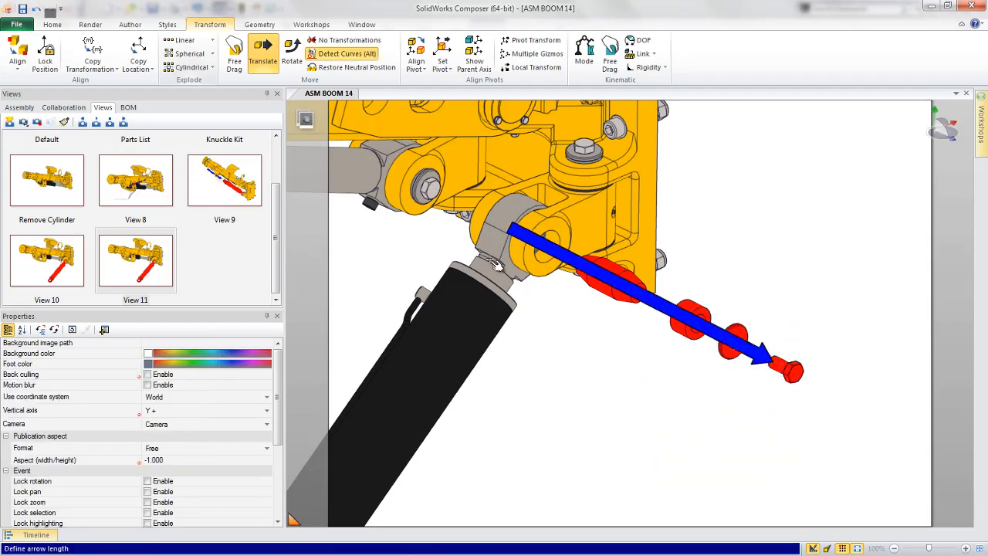
{"action": "left_click", "coordinate": [452, 246]}
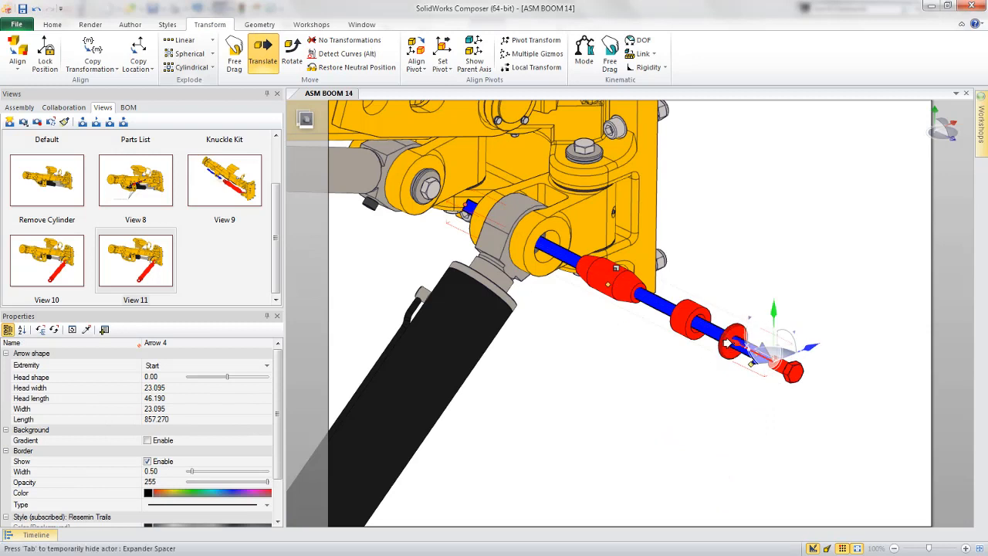
{"action": "left_click", "coordinate": [772, 392]}
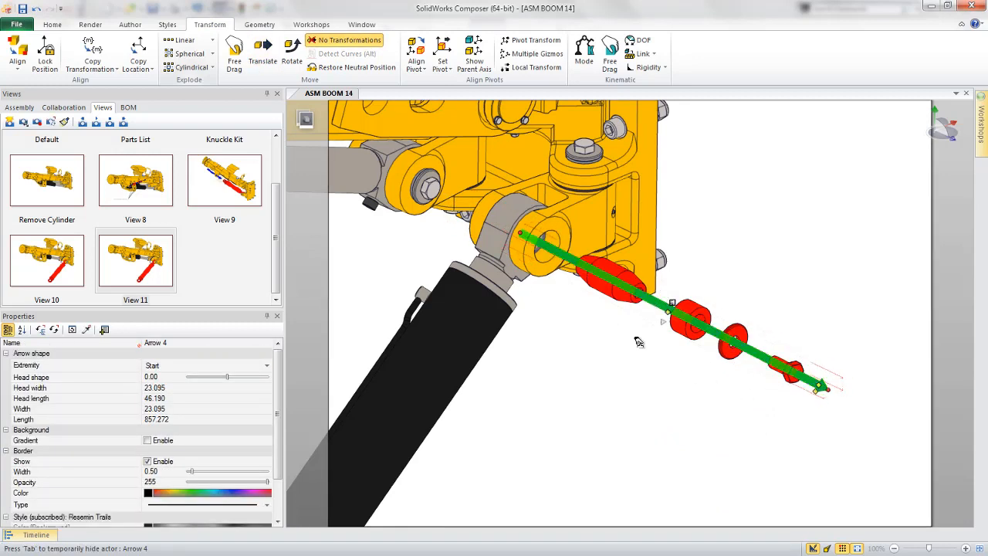
{"action": "double_click", "coordinate": [618, 379]}
Update View 11 with the exploded hardware scene and create a new view from it.
{"action": "scroll", "coordinate": [694, 401], "scroll_direction": "up", "scroll_amount": 2}
{"action": "middle_click_drag", "start_coordinate": [706, 435], "coordinate": [723, 459]}
{"action": "left_click", "coordinate": [139, 267]}
{"action": "left_click", "coordinate": [39, 126]}
{"action": "left_click", "coordinate": [10, 125]}
Hide the exploded pin hardware and its arrow.
{"action": "right_click_drag", "start_coordinate": [715, 348], "coordinate": [720, 400]}
{"action": "left_click_drag", "start_coordinate": [805, 309], "coordinate": [847, 270]}
{"action": "right_click_drag", "start_coordinate": [730, 410], "coordinate": [717, 368]}
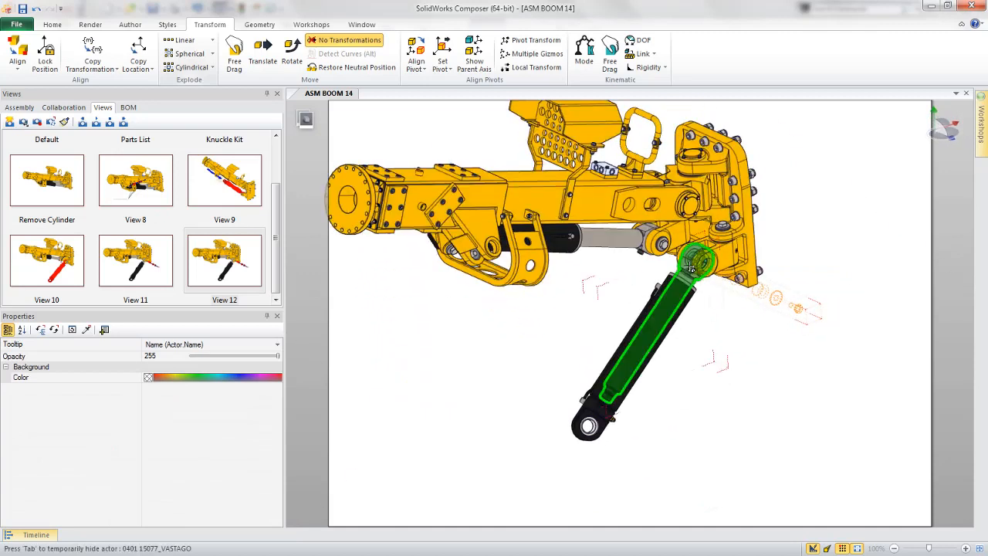
Translate the complete lowered cylinder along its own axis, away from and clear of the knuckle.
{"action": "left_click", "coordinate": [661, 302]}
{"action": "right_click", "coordinate": [683, 291]}
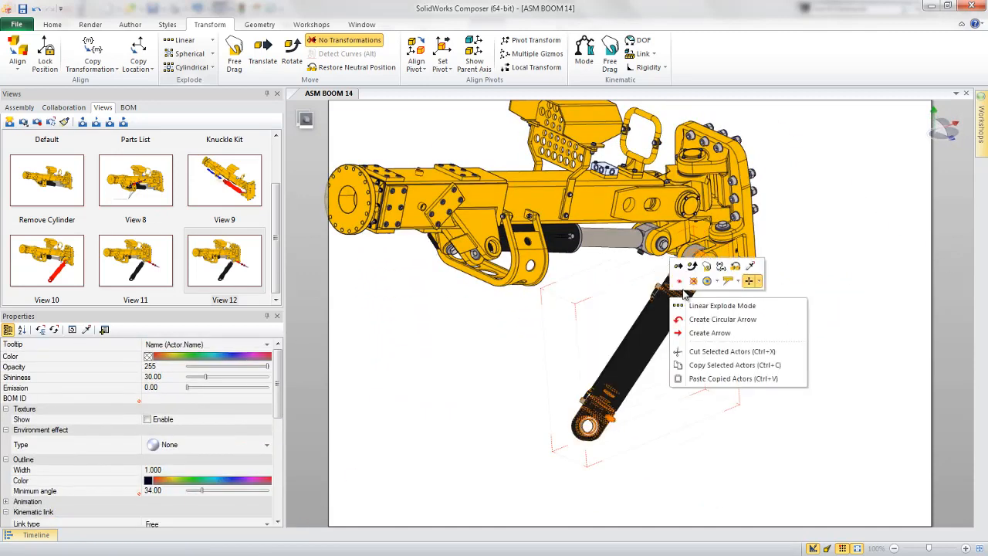
{"action": "left_click", "coordinate": [679, 268]}
{"action": "key", "text": "alt"}
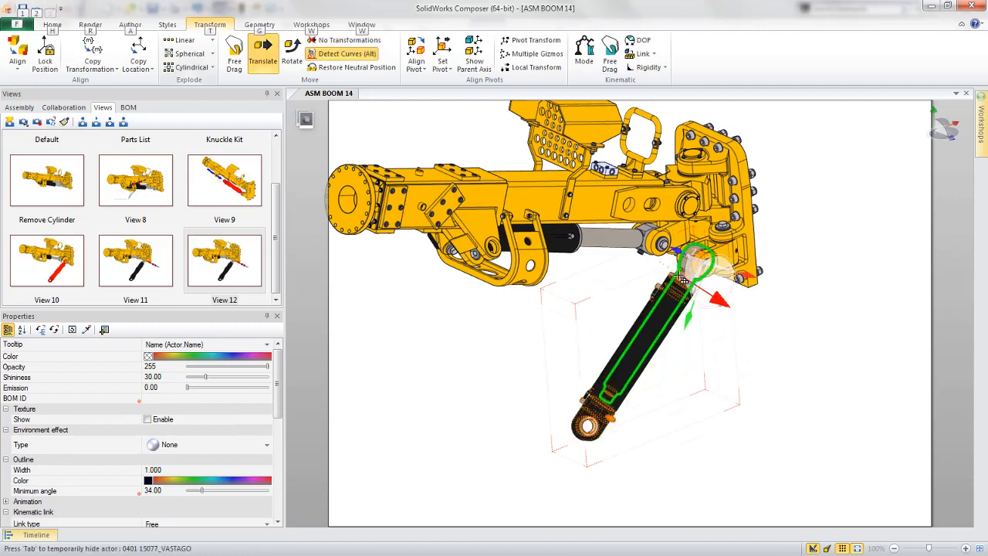
{"action": "left_click_drag", "start_coordinate": [601, 405], "coordinate": [638, 433], "text": "alt"}
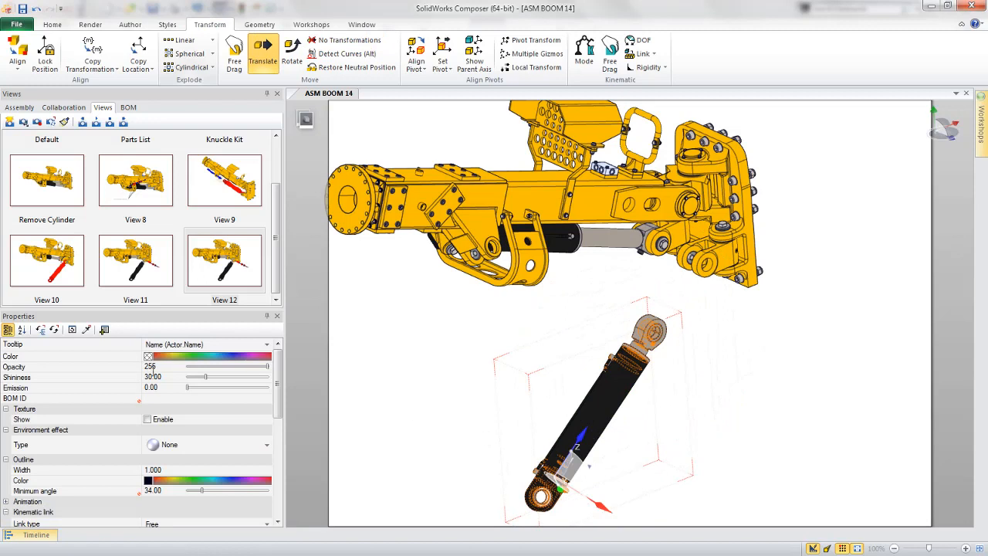
Color the detached cylinder and its rod red.
{"action": "left_click", "coordinate": [150, 358]}
{"action": "left_click", "coordinate": [186, 392]}
{"action": "left_click", "coordinate": [474, 370]}
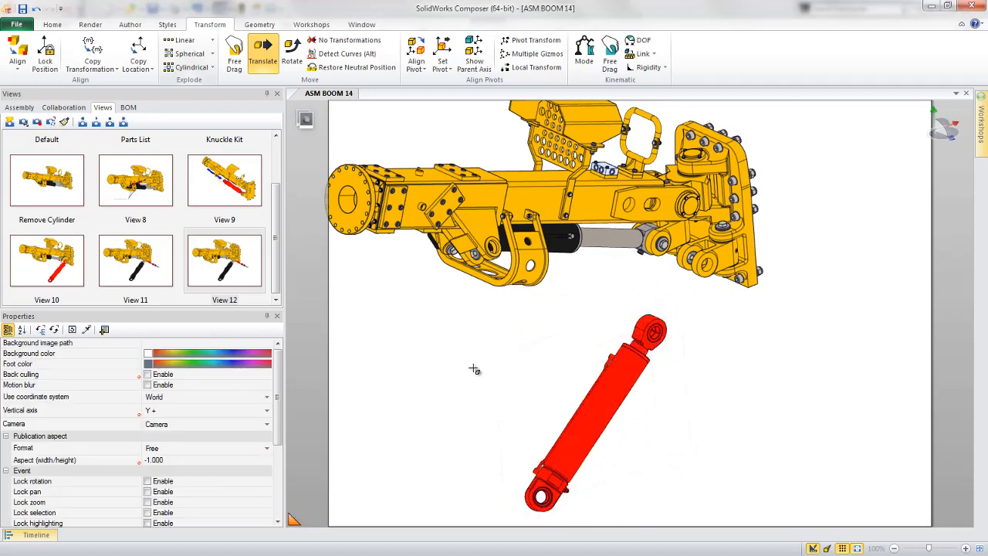
Create a straight arrow along the cylinder axis and place it between the knuckle and the rod end, pointing at the cylinder.
{"action": "right_click", "coordinate": [496, 358]}
{"action": "left_click", "coordinate": [522, 400]}
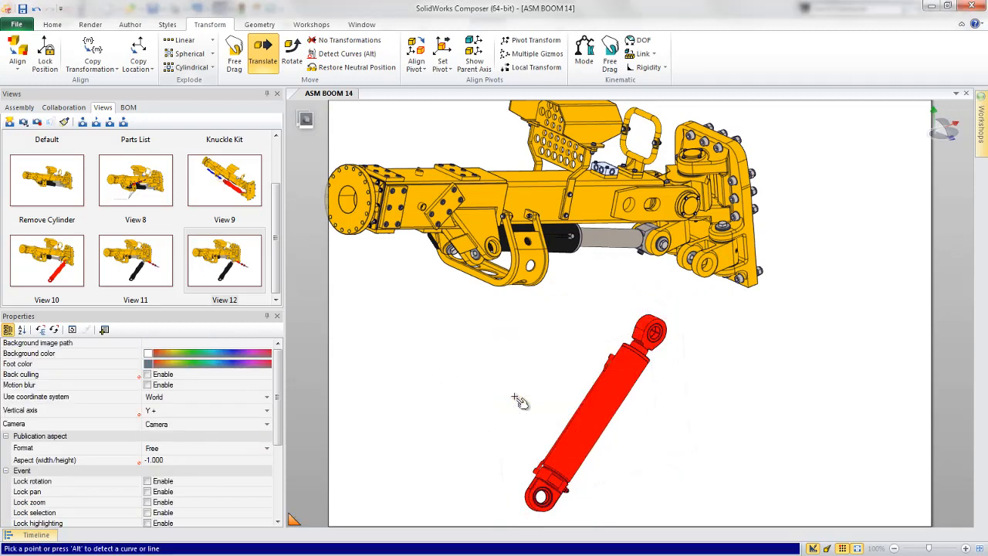
{"action": "left_click", "coordinate": [641, 352]}
{"action": "left_click", "coordinate": [714, 297]}
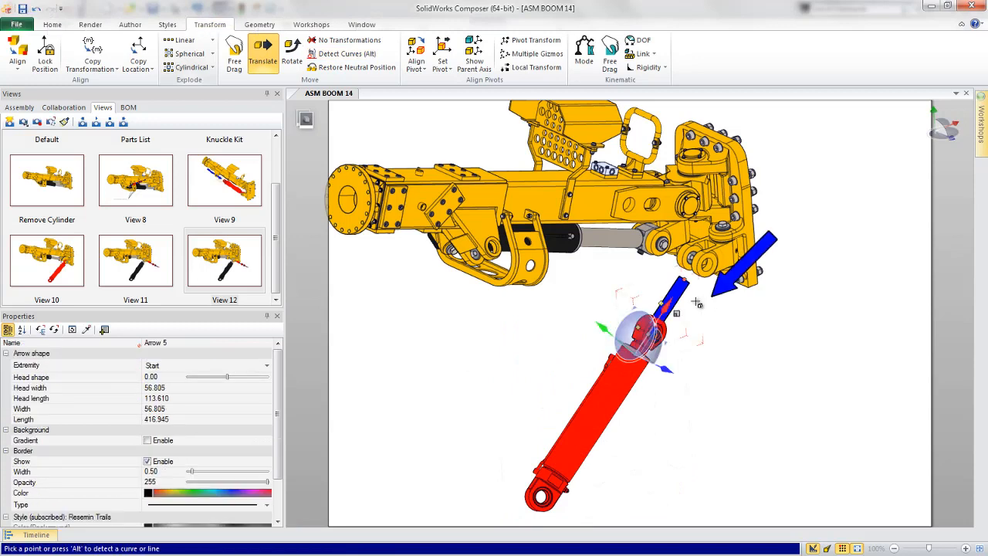
{"action": "left_click", "coordinate": [699, 281]}
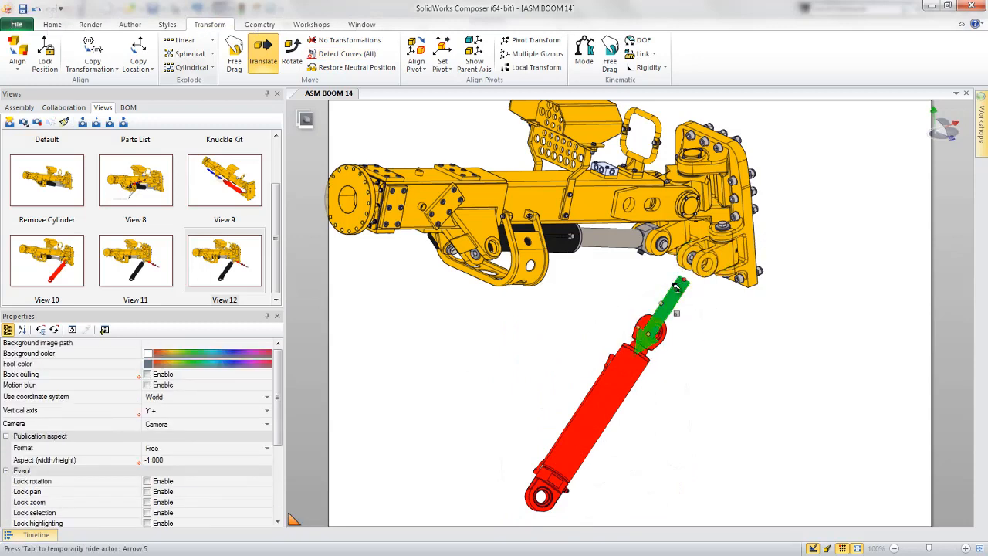
{"action": "left_click", "coordinate": [666, 297]}
{"action": "left_click_drag", "start_coordinate": [665, 308], "coordinate": [698, 278]}
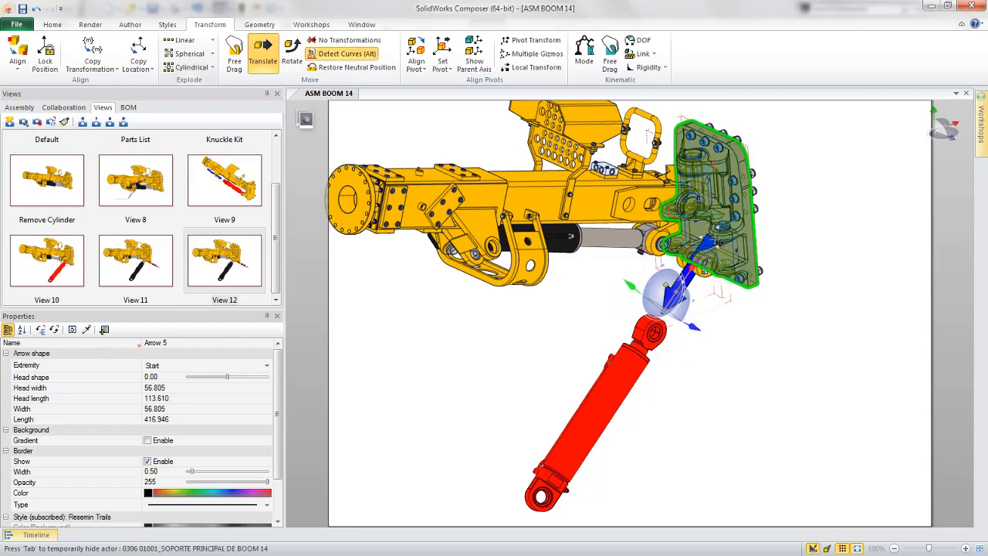
{"action": "left_click", "coordinate": [770, 318]}
Frame the boom with the detached red cylinder and update View 12 with this scene.
{"action": "scroll", "coordinate": [779, 343], "scroll_direction": "up", "scroll_amount": 5}
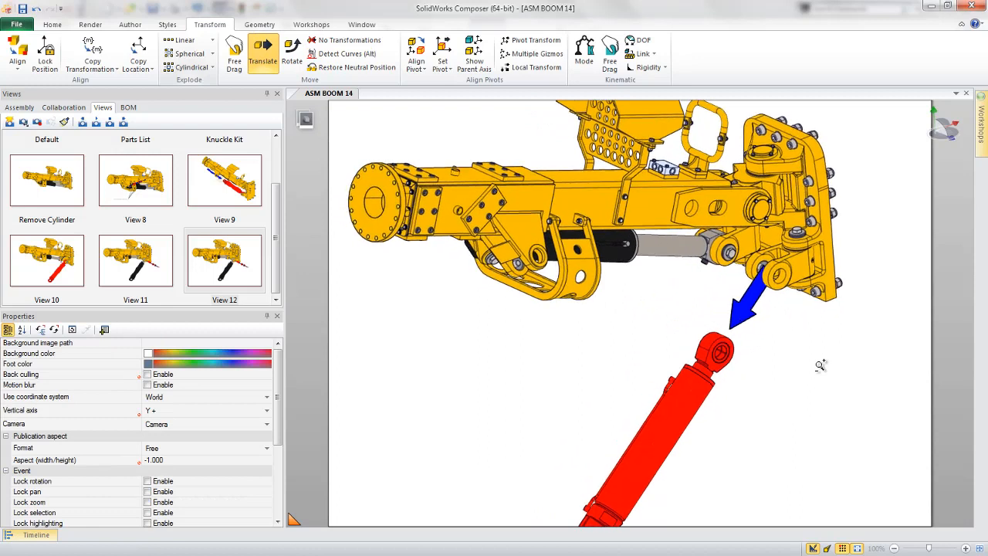
{"action": "scroll", "coordinate": [811, 301], "scroll_direction": "down", "scroll_amount": 3}
{"action": "left_click", "coordinate": [244, 280]}
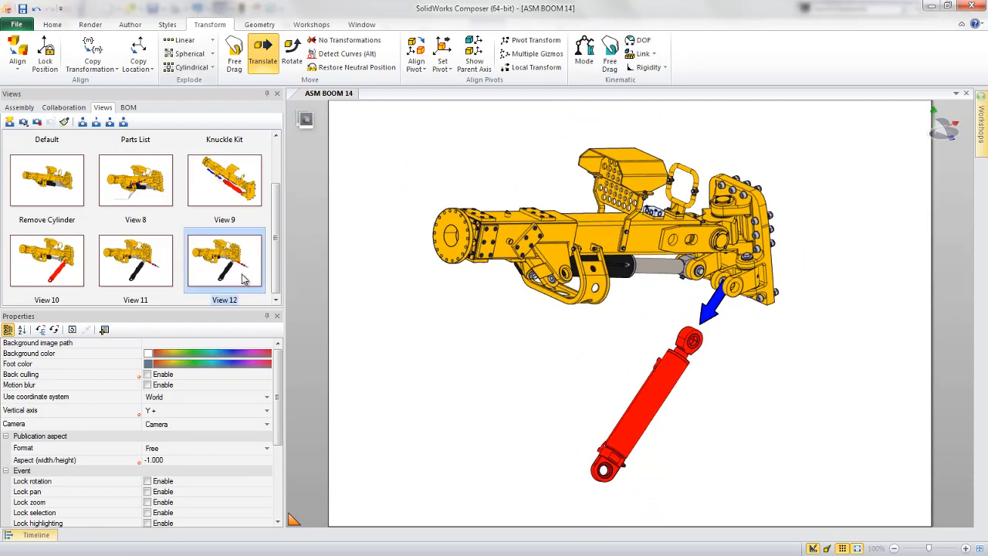
{"action": "left_click", "coordinate": [36, 123]}
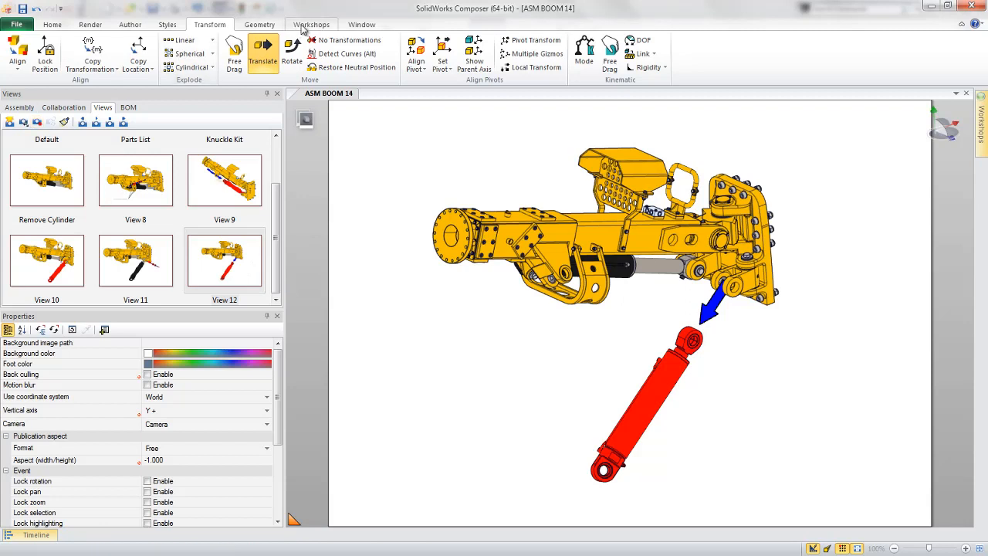
Open the High Resolution Image workshop, dock it beside the viewport and apply the High Res Images profile.
{"action": "left_click", "coordinate": [308, 26]}
{"action": "left_click", "coordinate": [296, 58]}
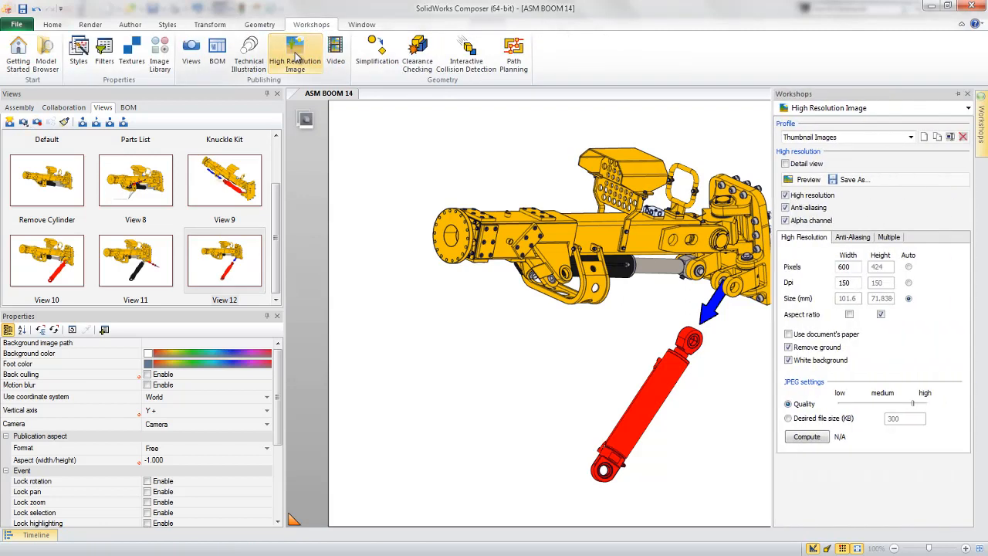
{"action": "left_click", "coordinate": [957, 94]}
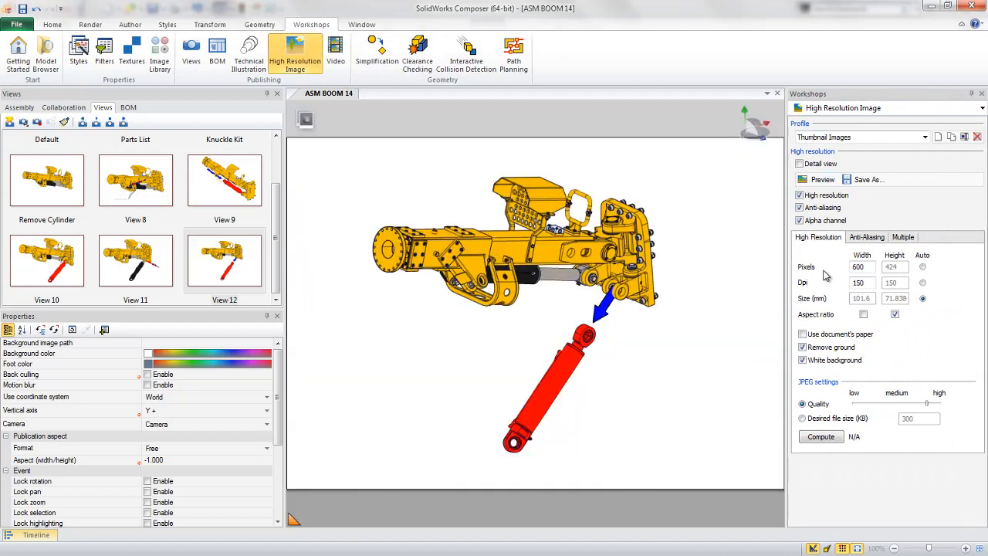
{"action": "left_click", "coordinate": [866, 139]}
{"action": "left_click", "coordinate": [855, 162]}
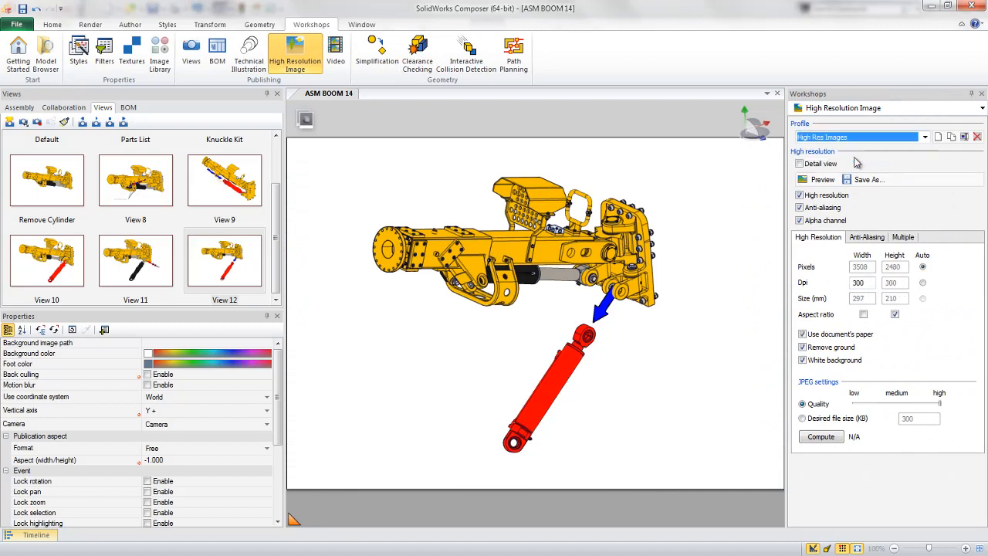
Review the anti-aliasing and multiple-image settings, preview the high-resolution image and close the preview.
{"action": "left_click", "coordinate": [868, 239]}
{"action": "left_click", "coordinate": [905, 240]}
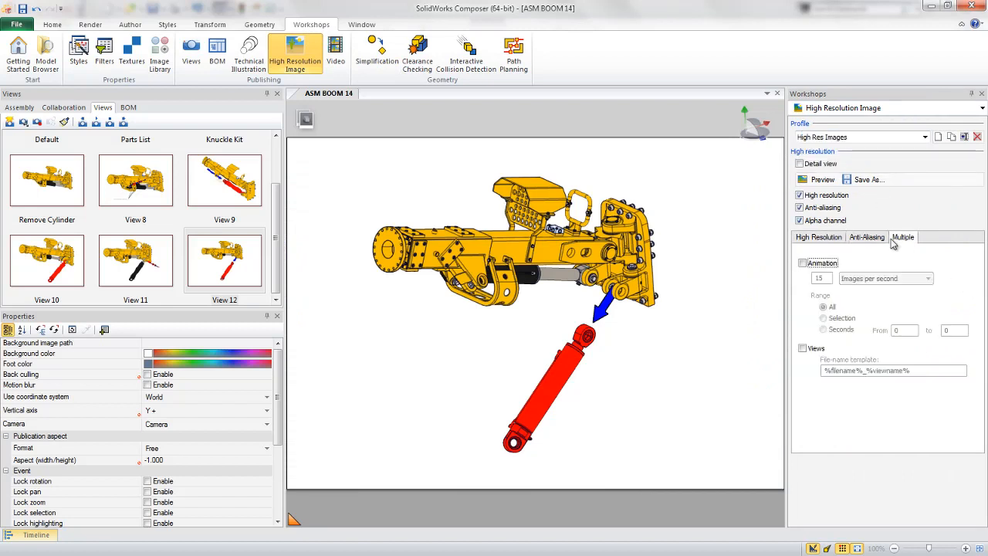
{"action": "left_click", "coordinate": [820, 238]}
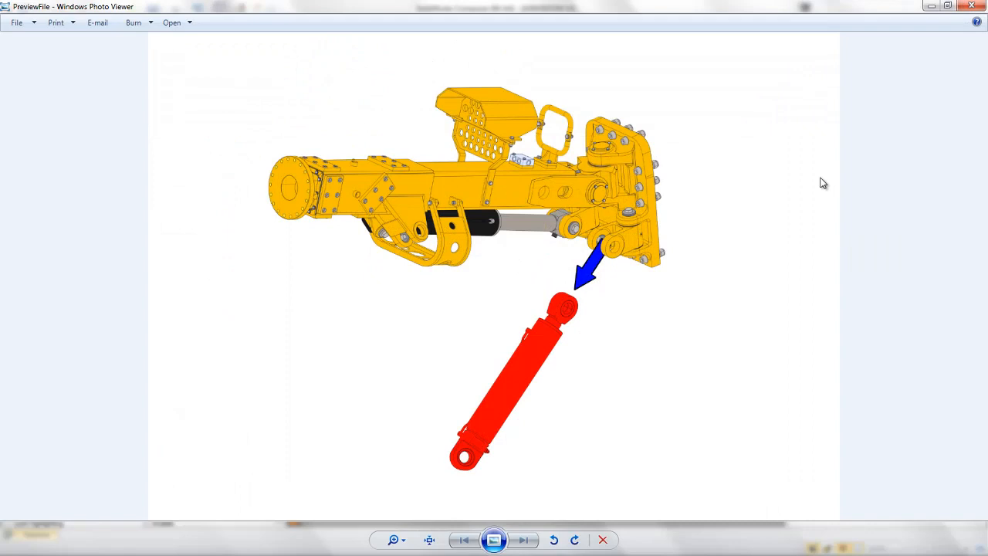
{"action": "left_click", "coordinate": [971, 6]}
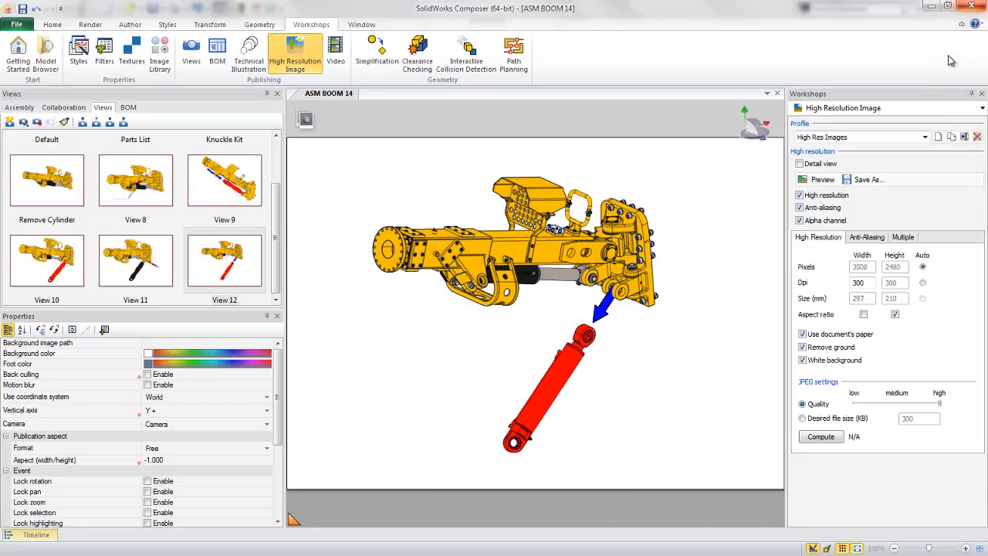
Apply the Thumbnail Images profile for high-resolution output and auto-hide the workshop.
{"action": "left_click", "coordinate": [864, 139]}
{"action": "left_click", "coordinate": [826, 168]}
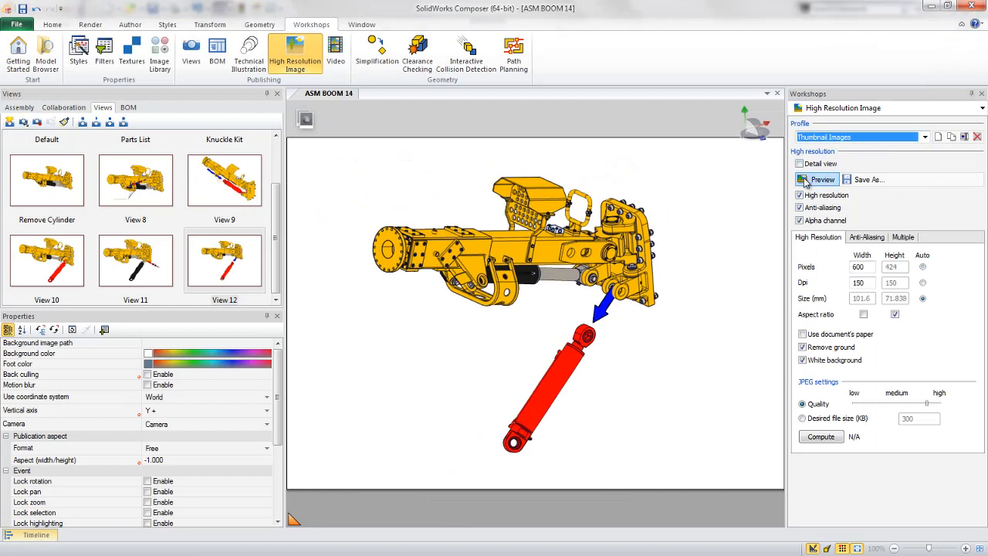
{"action": "left_click", "coordinate": [971, 93]}
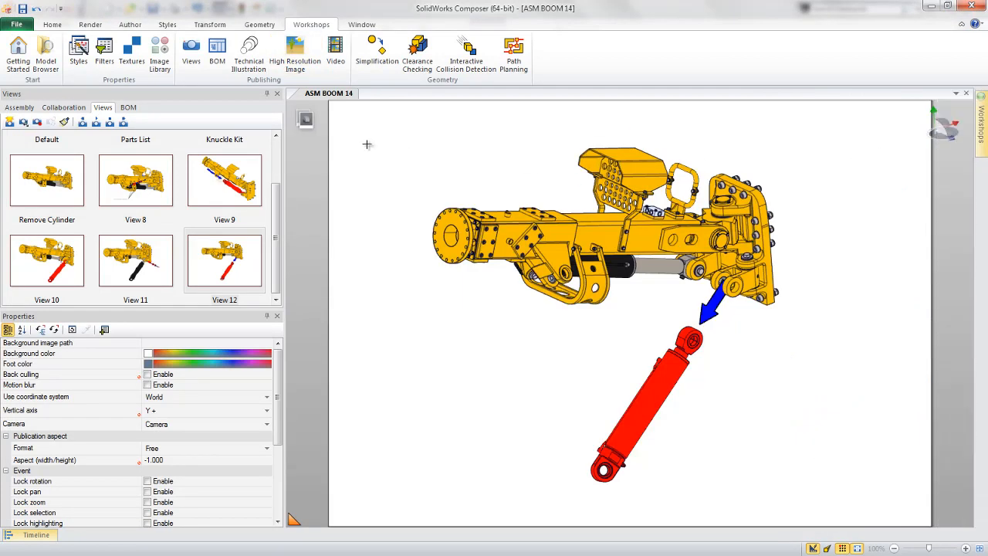
Switch to Animation mode, open the timeline and keep it docked below the viewport.
{"action": "left_click", "coordinate": [306, 120]}
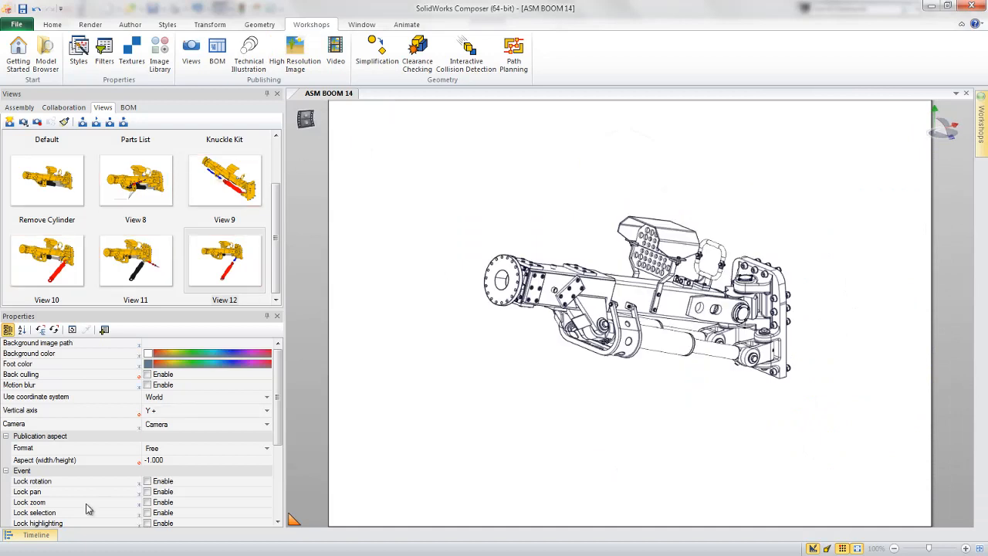
{"action": "left_click", "coordinate": [33, 536]}
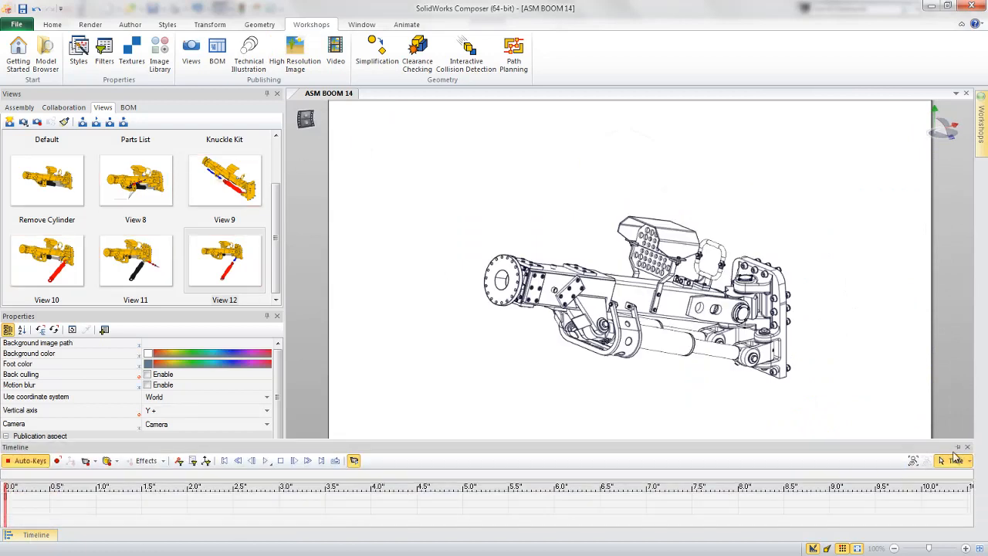
{"action": "left_click", "coordinate": [957, 448]}
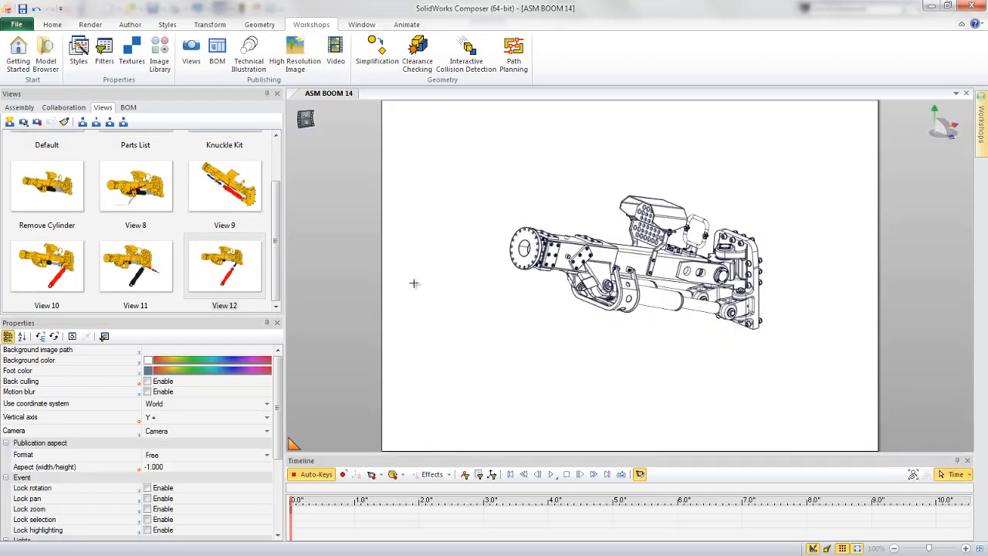
Place Remove Cylinder and Views 8 to 12 on the timeline at 0, 2, 4, 6, 8 and 10 seconds and play the animation.
{"action": "scroll", "coordinate": [274, 261], "scroll_direction": "up", "scroll_amount": 2}
{"action": "left_click_drag", "start_coordinate": [63, 238], "coordinate": [292, 521]}
{"action": "left_click_drag", "start_coordinate": [131, 215], "coordinate": [419, 516]}
{"action": "left_click_drag", "start_coordinate": [220, 233], "coordinate": [549, 515]}
{"action": "scroll", "coordinate": [78, 262], "scroll_direction": "down", "scroll_amount": 1}
{"action": "mouse_move", "coordinate": [62, 264]}
{"action": "left_mouse_down"}
{"action": "mouse_move", "coordinate": [463, 445]}
{"action": "mouse_move", "coordinate": [679, 516]}
{"action": "left_mouse_up"}
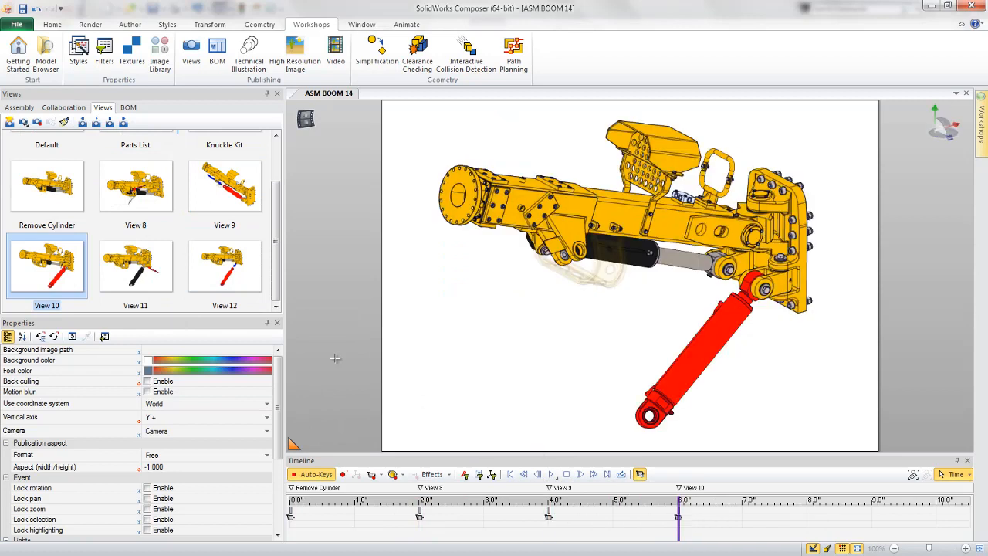
{"action": "mouse_move", "coordinate": [135, 265]}
{"action": "left_mouse_down"}
{"action": "mouse_move", "coordinate": [760, 524]}
{"action": "mouse_move", "coordinate": [809, 525]}
{"action": "left_mouse_up"}
{"action": "mouse_move", "coordinate": [255, 262]}
{"action": "left_mouse_down"}
{"action": "mouse_move", "coordinate": [695, 454]}
{"action": "mouse_move", "coordinate": [926, 525]}
{"action": "mouse_move", "coordinate": [936, 518]}
{"action": "left_mouse_up"}
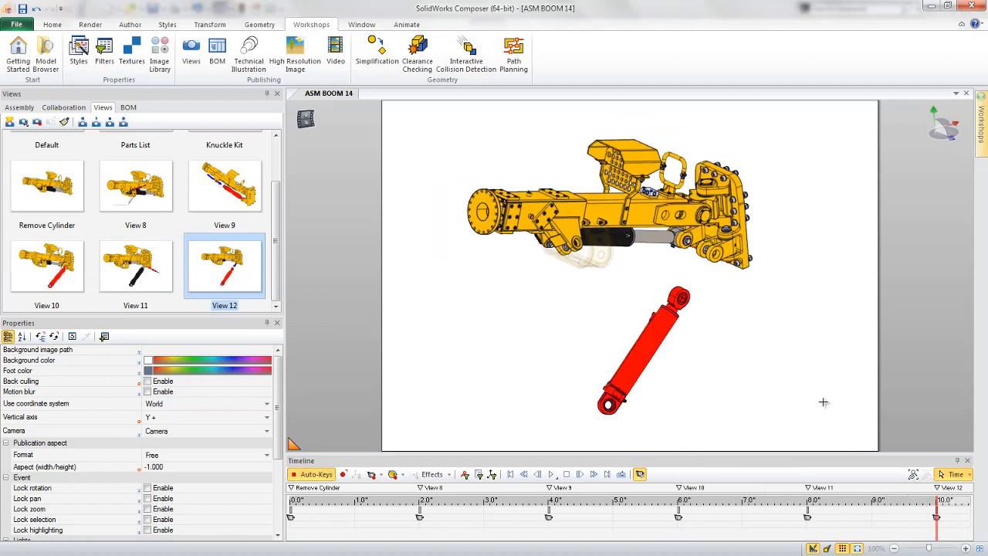
{"action": "left_click", "coordinate": [548, 475]}
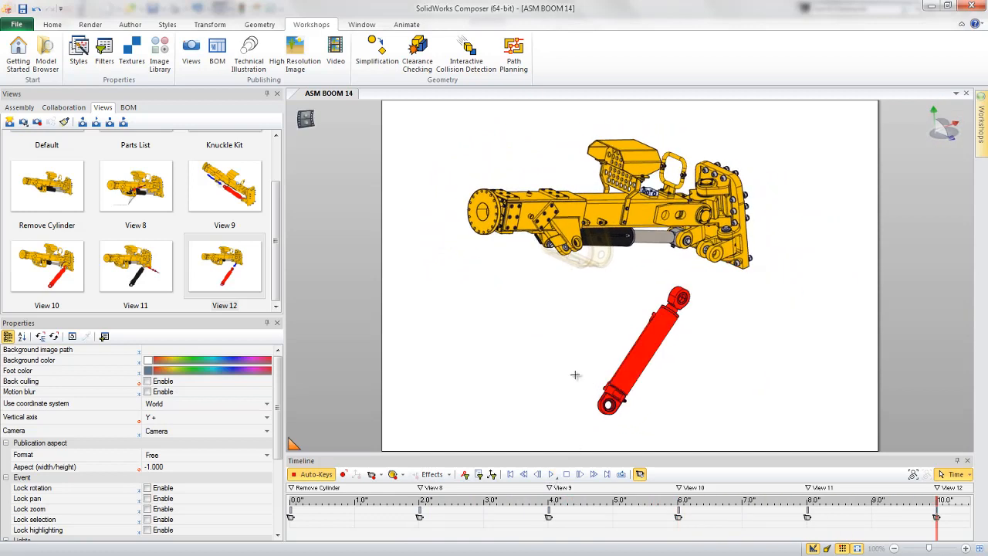
Delete the cylinder guard's animation keys from 2 to 10 seconds and replay the animation.
{"action": "left_click", "coordinate": [593, 265]}
{"action": "left_click_drag", "start_coordinate": [951, 526], "coordinate": [407, 517]}
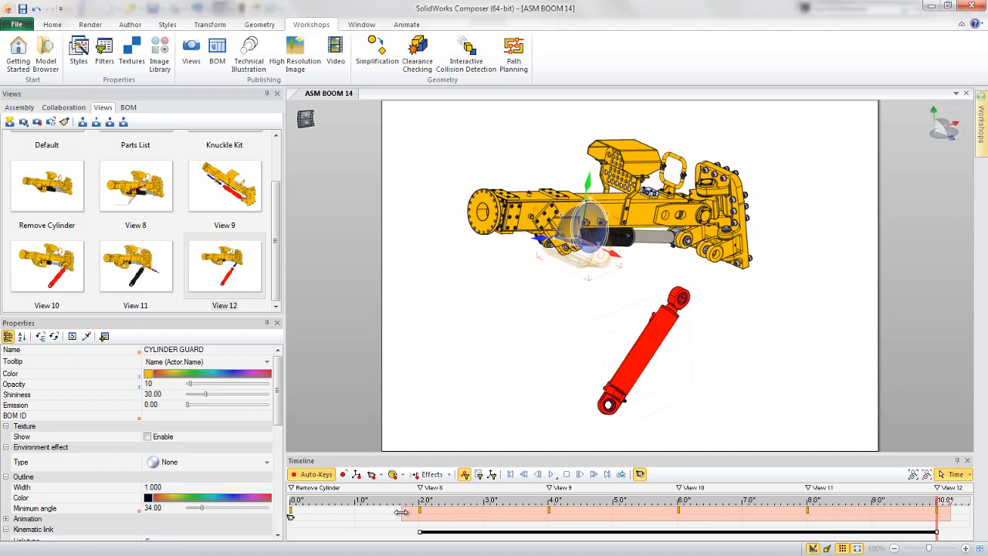
{"action": "key", "text": "Delete"}
{"action": "left_click", "coordinate": [552, 473]}
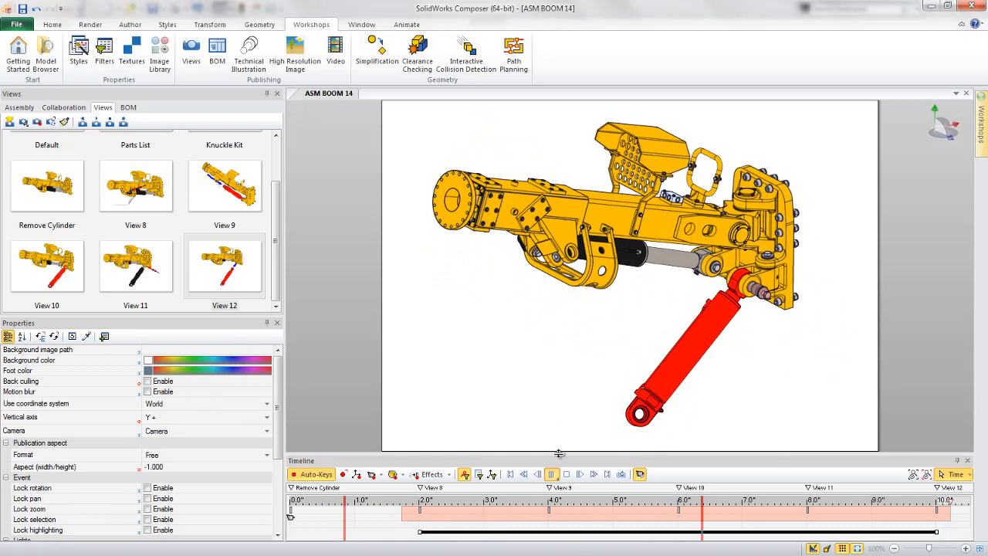
{"action": "left_click", "coordinate": [566, 475]}
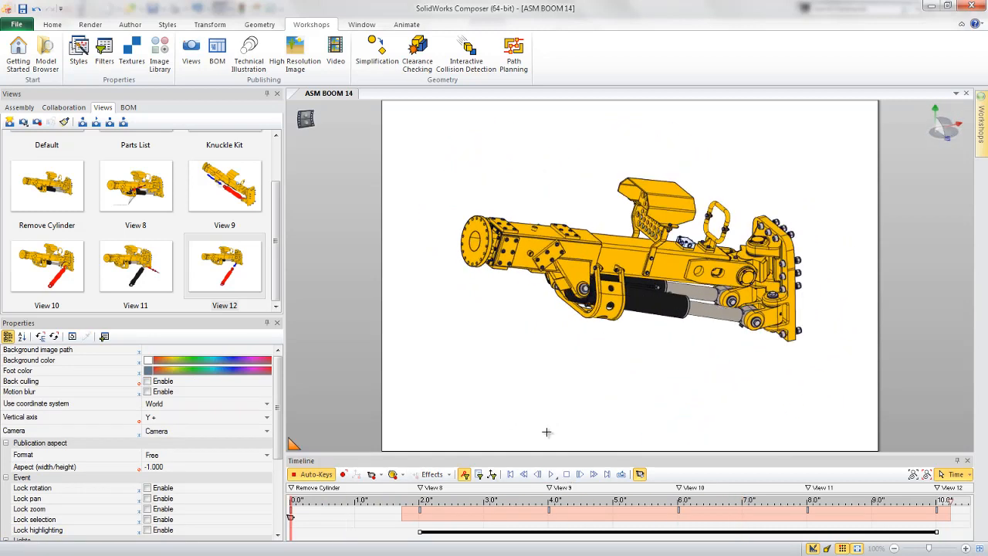
Return to the Remove Cylinder view and place the Resemin logo from the Image Library in the page's upper-right corner.
{"action": "left_click", "coordinate": [51, 191]}
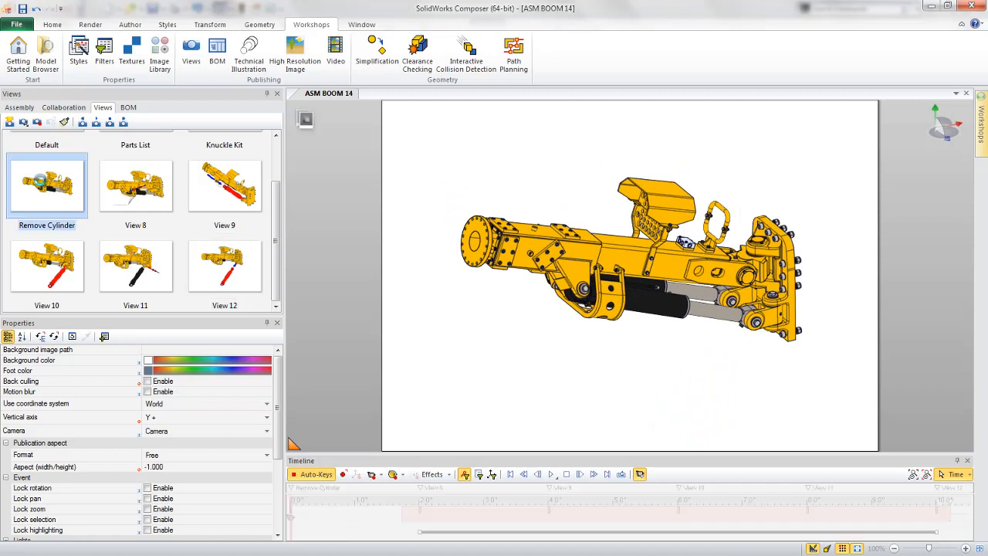
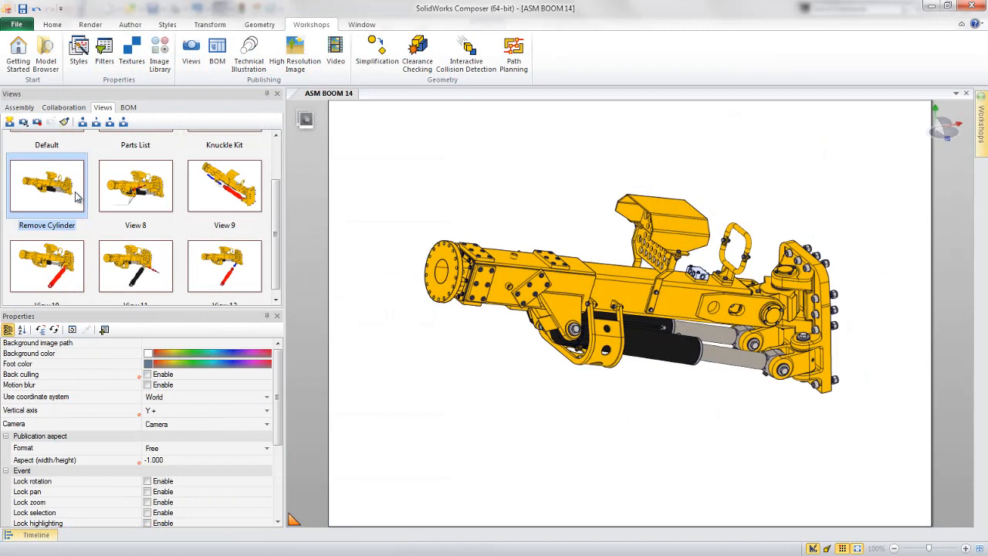
{"action": "left_click", "coordinate": [160, 56]}
{"action": "double_click", "coordinate": [826, 185]}
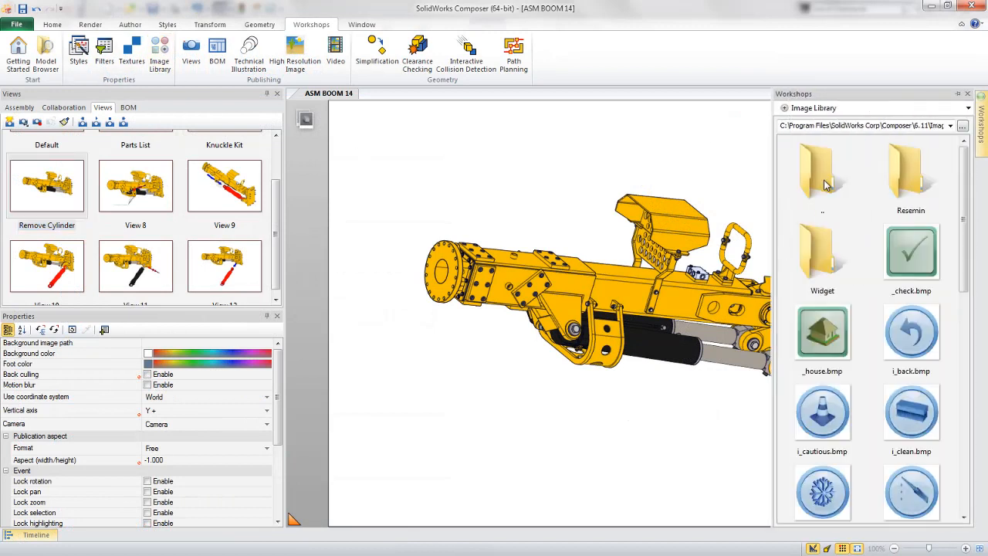
{"action": "mouse_move", "coordinate": [967, 183]}
{"action": "left_mouse_down"}
{"action": "mouse_move", "coordinate": [970, 340]}
{"action": "mouse_move", "coordinate": [969, 179]}
{"action": "left_mouse_up"}
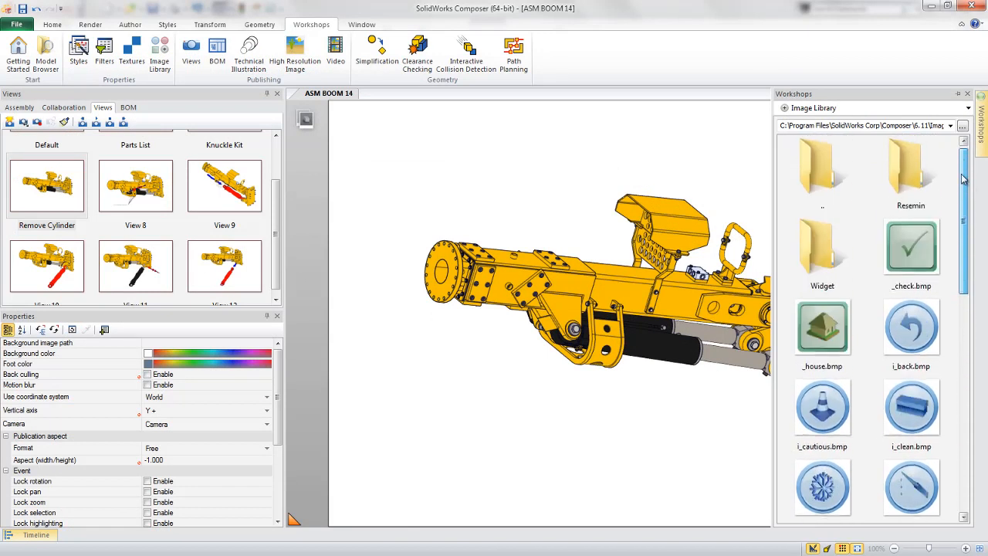
{"action": "double_click", "coordinate": [915, 174]}
{"action": "left_click_drag", "start_coordinate": [857, 240], "coordinate": [766, 155]}
{"action": "left_click", "coordinate": [764, 175]}
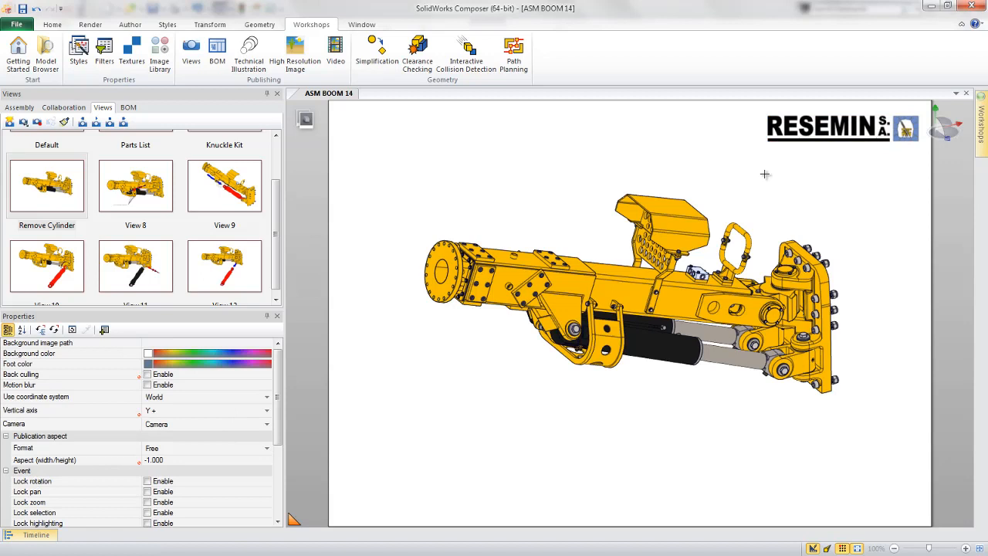
{"action": "left_click", "coordinate": [806, 121]}
{"action": "left_click_drag", "start_coordinate": [279, 391], "coordinate": [277, 428]}
{"action": "left_click", "coordinate": [271, 434]}
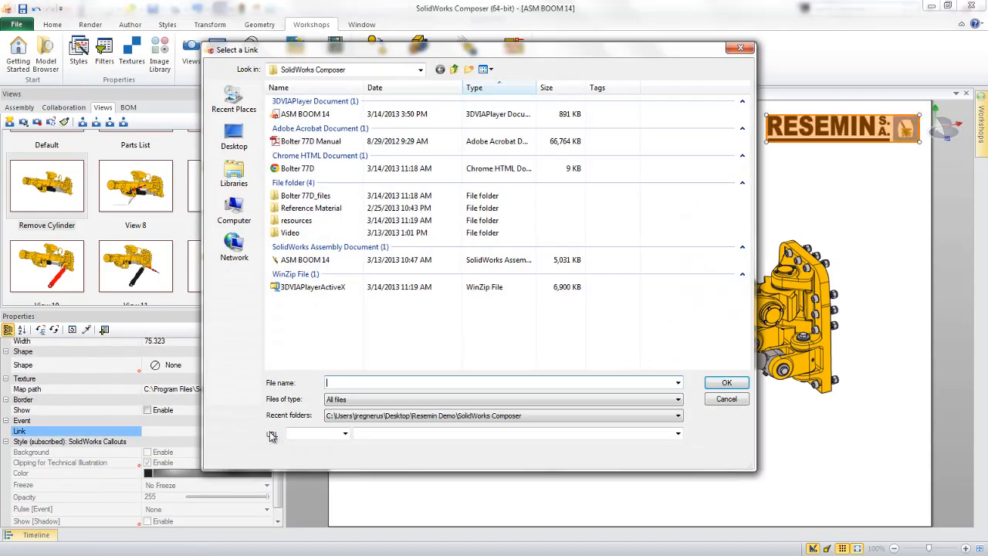
{"action": "left_click", "coordinate": [345, 435]}
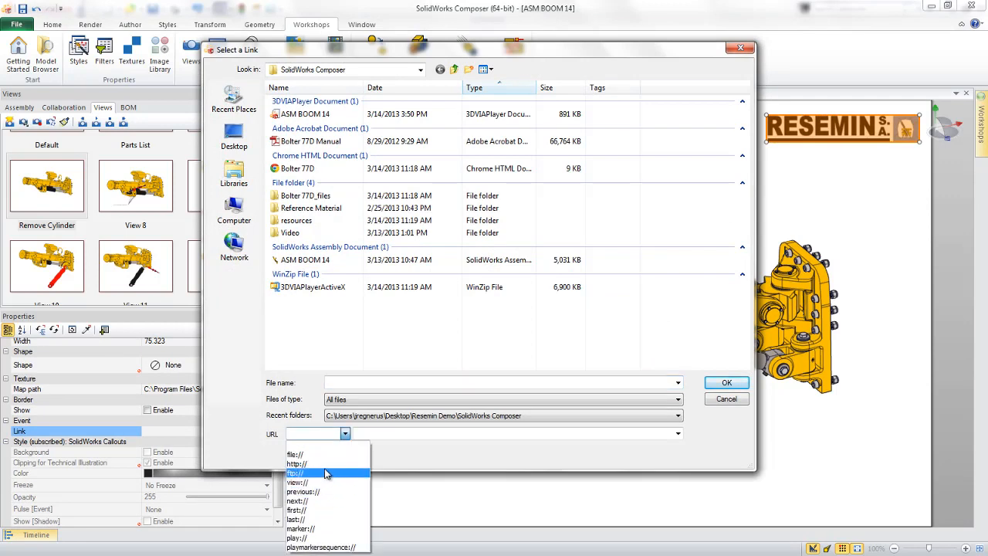
{"action": "left_click", "coordinate": [330, 464]}
{"action": "left_click", "coordinate": [373, 435]}
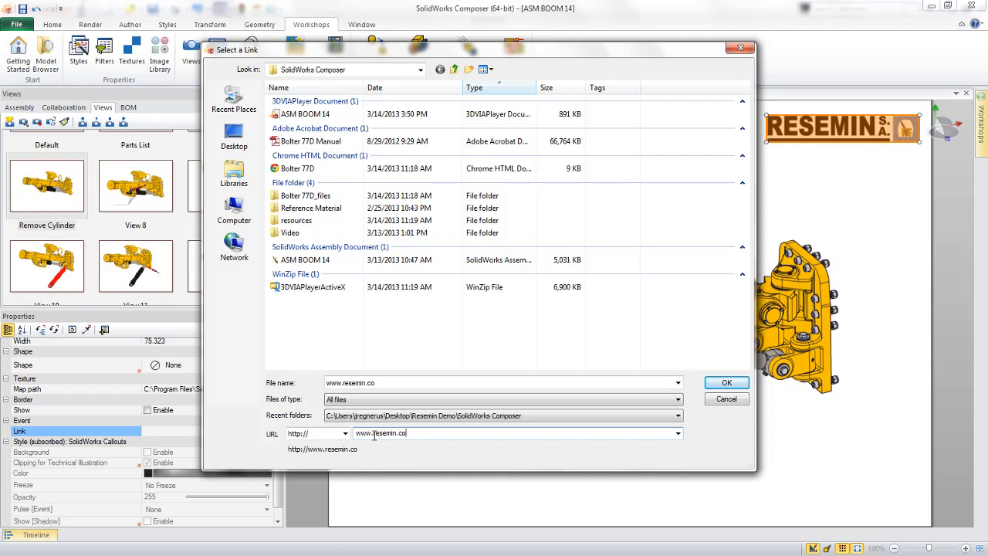
{"action": "left_click", "coordinate": [721, 384]}
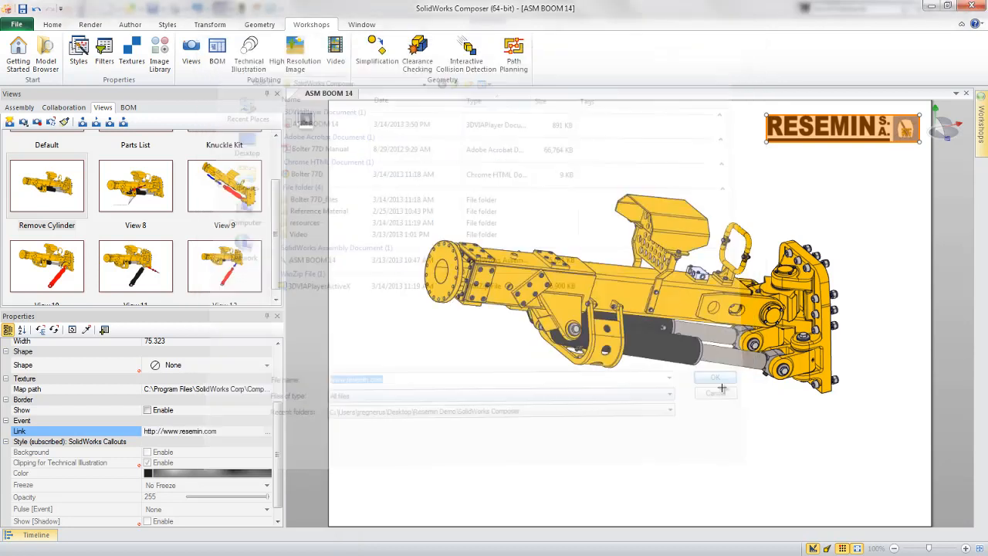
{"action": "left_click", "coordinate": [722, 387]}
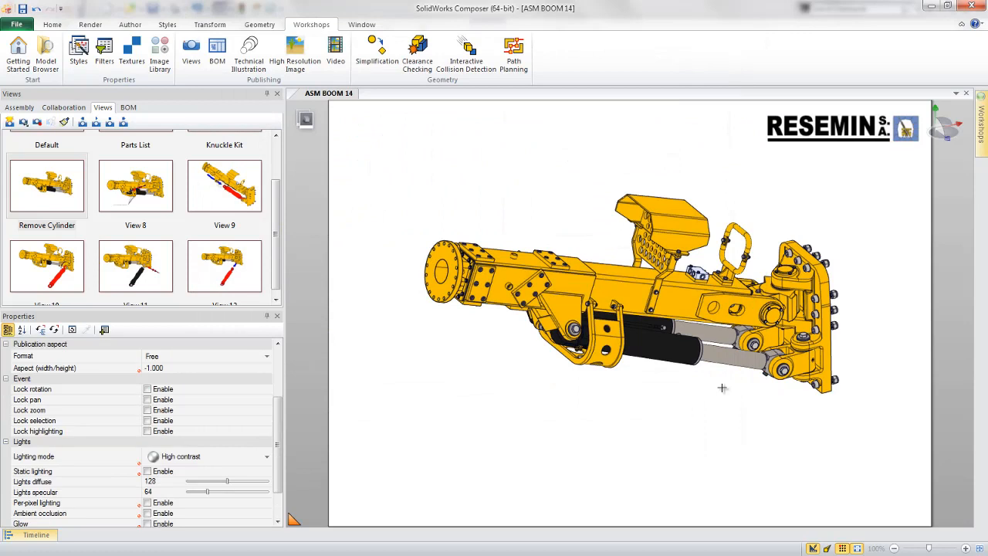
Add first, previous, next and last navigation buttons as 2D images in the page's upper-left corner.
{"action": "left_click", "coordinate": [130, 23]}
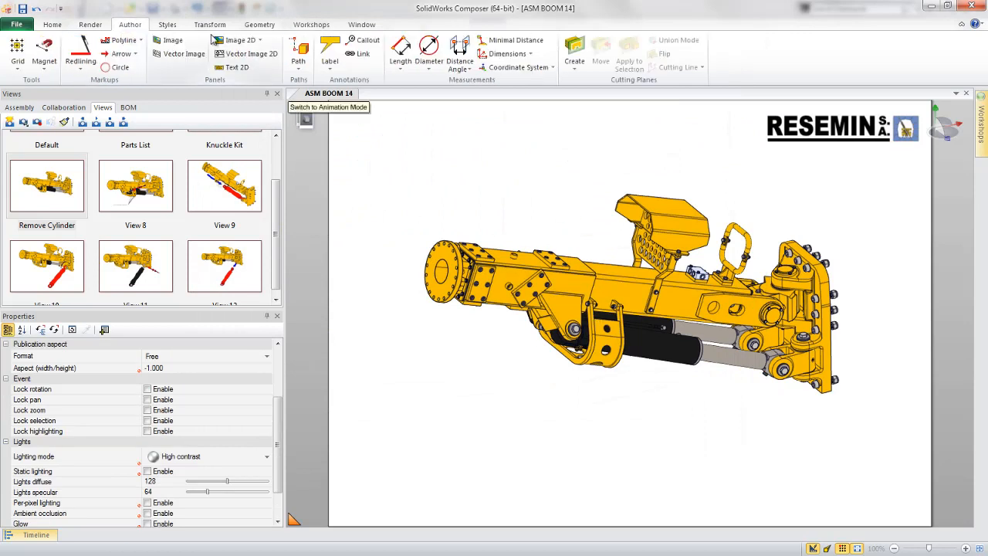
{"action": "left_click", "coordinate": [260, 40]}
{"action": "left_click", "coordinate": [251, 125]}
{"action": "left_click", "coordinate": [417, 130]}
{"action": "left_click", "coordinate": [408, 174]}
Inspect the event link of the first-view navigation button.
{"action": "left_click", "coordinate": [350, 120]}
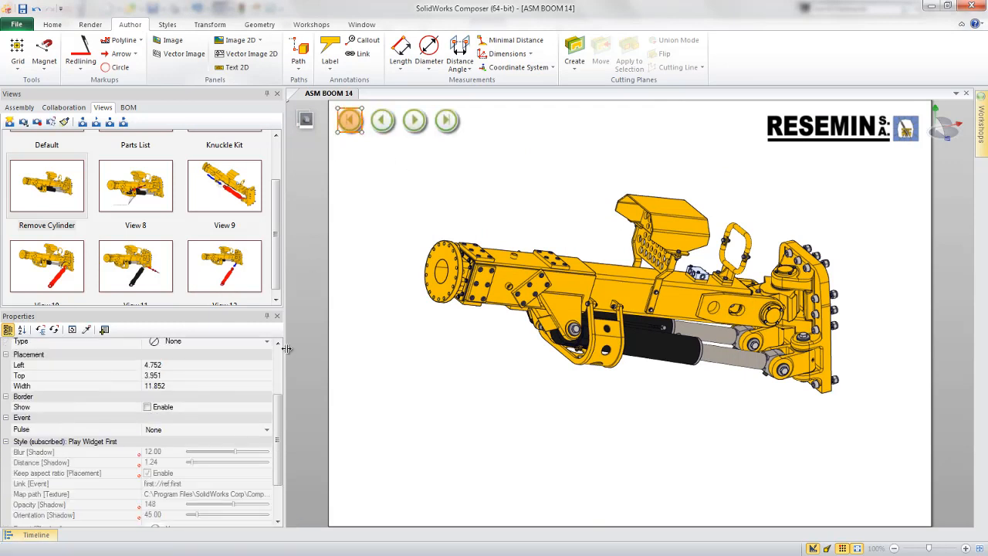
{"action": "left_click_drag", "start_coordinate": [278, 410], "coordinate": [277, 454]}
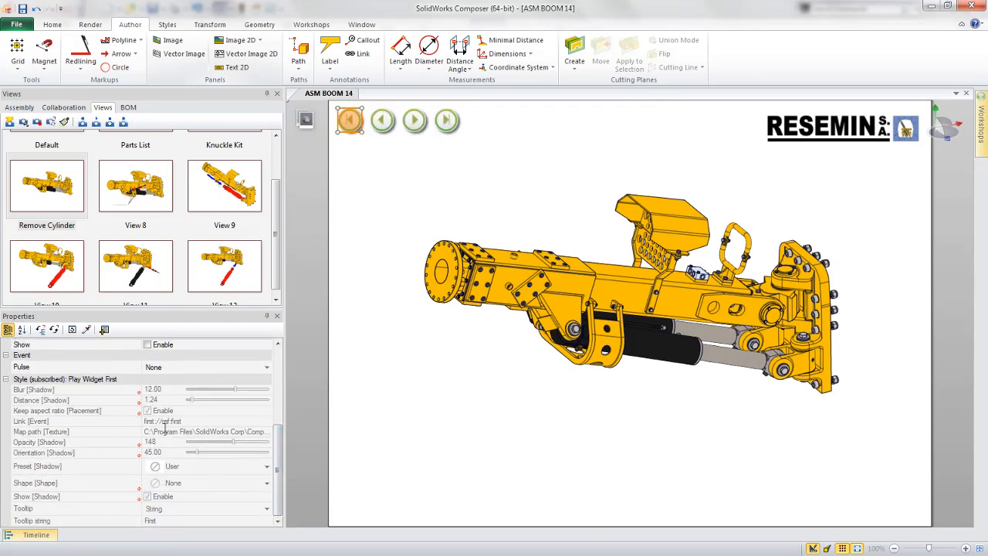
{"action": "left_click", "coordinate": [394, 394]}
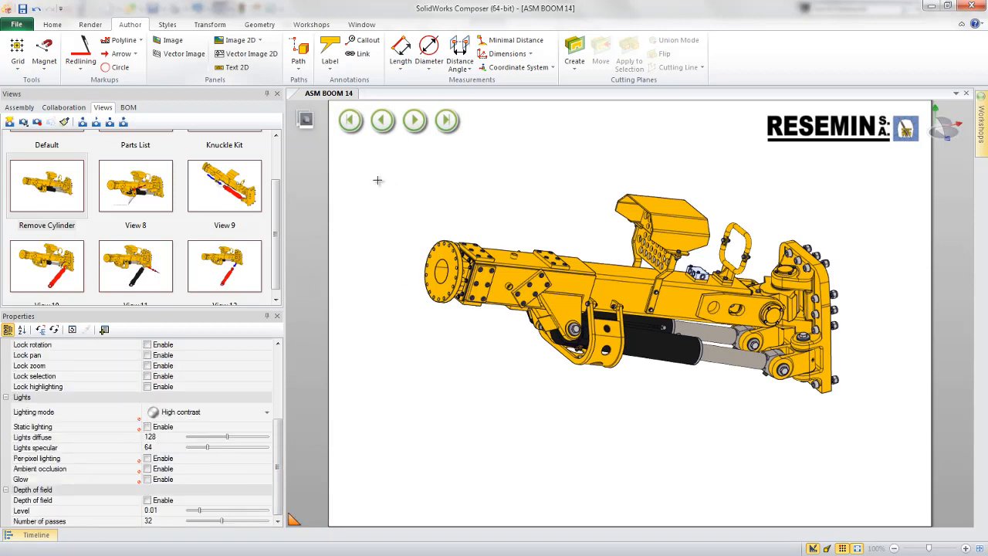
{"action": "left_click_drag", "start_coordinate": [376, 142], "coordinate": [472, 122]}
{"action": "left_click", "coordinate": [799, 128], "text": "ctrl"}
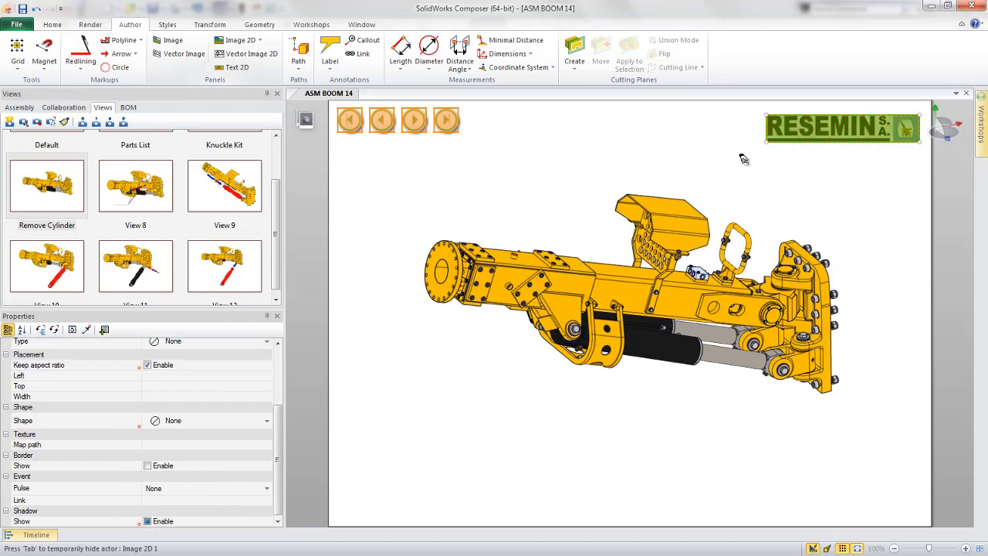
{"action": "left_click", "coordinate": [562, 357]}
{"action": "left_click", "coordinate": [503, 350]}
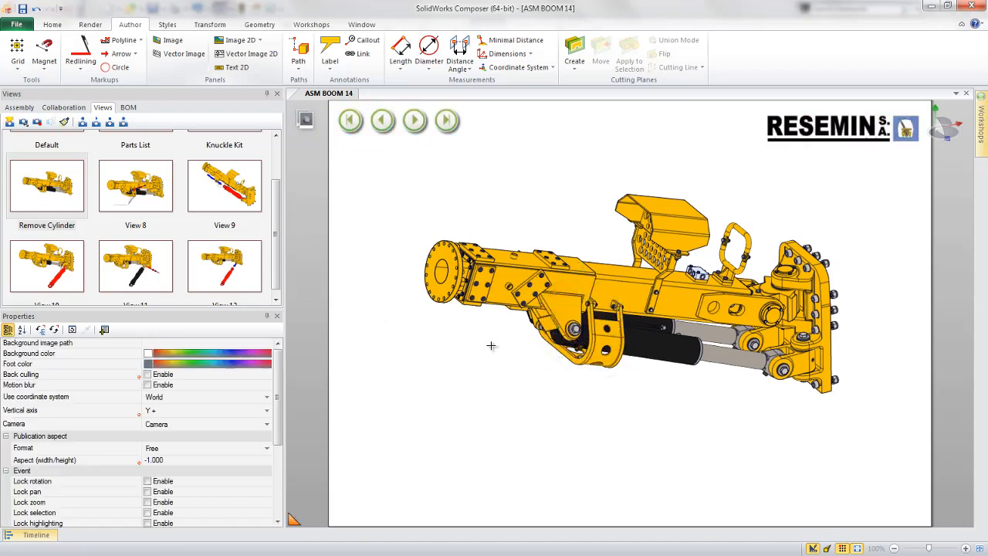
Update all views from Parts List to View 12 with only the four navigation buttons and the Resemin logo.
{"action": "left_click_drag", "start_coordinate": [401, 136], "coordinate": [477, 121]}
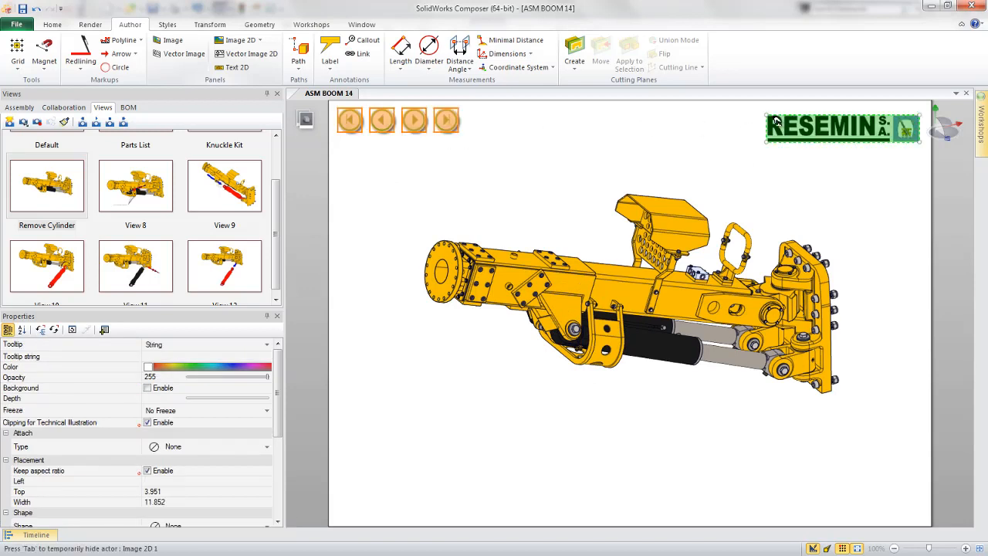
{"action": "left_click", "coordinate": [819, 128], "text": "ctrl"}
{"action": "scroll", "coordinate": [277, 224], "scroll_direction": "up", "scroll_amount": 1}
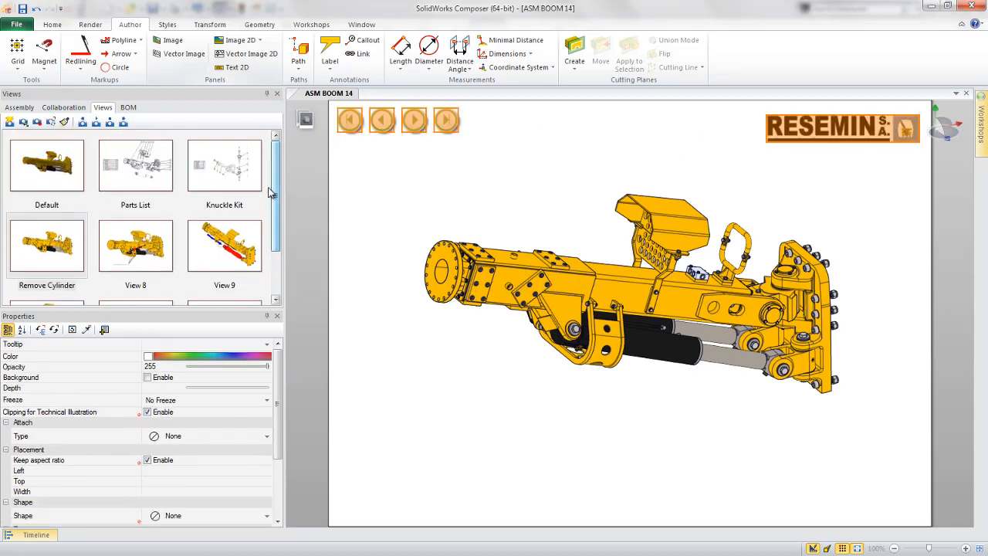
{"action": "left_click", "coordinate": [219, 179], "text": "ctrl"}
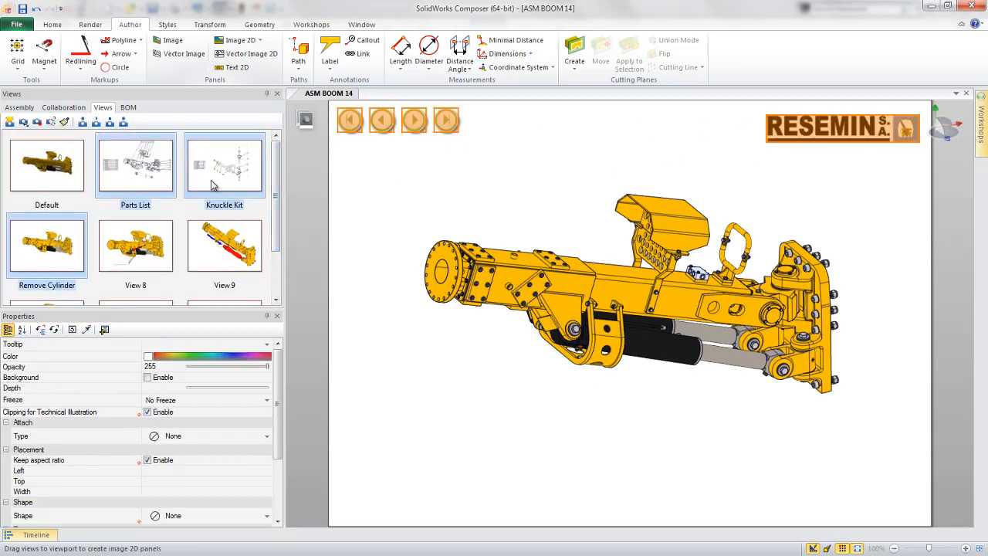
{"action": "left_click", "coordinate": [154, 248], "text": "ctrl"}
{"action": "left_click", "coordinate": [213, 245], "text": "ctrl"}
{"action": "scroll", "coordinate": [209, 247], "scroll_direction": "down", "scroll_amount": 1}
{"action": "left_click", "coordinate": [204, 259], "text": "shift"}
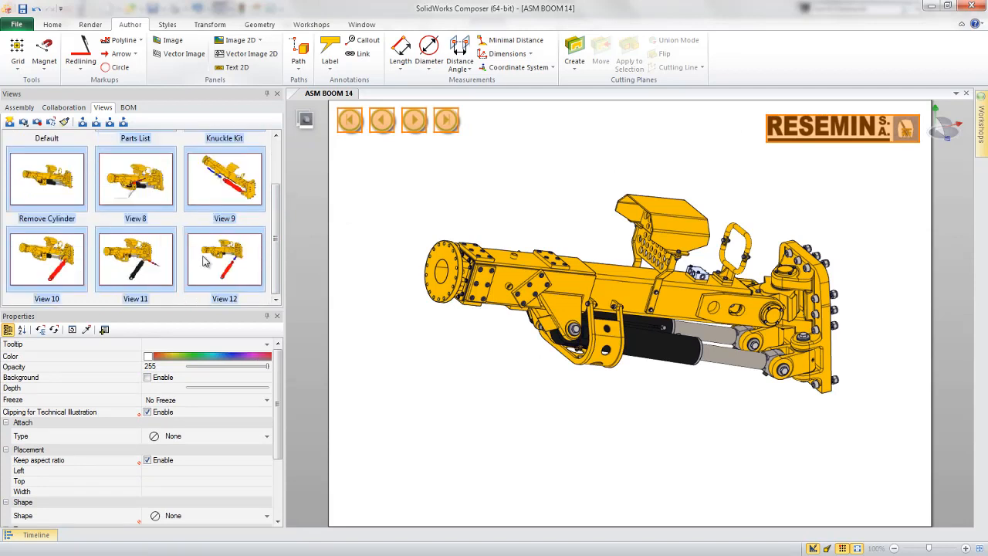
{"action": "left_click", "coordinate": [50, 122]}
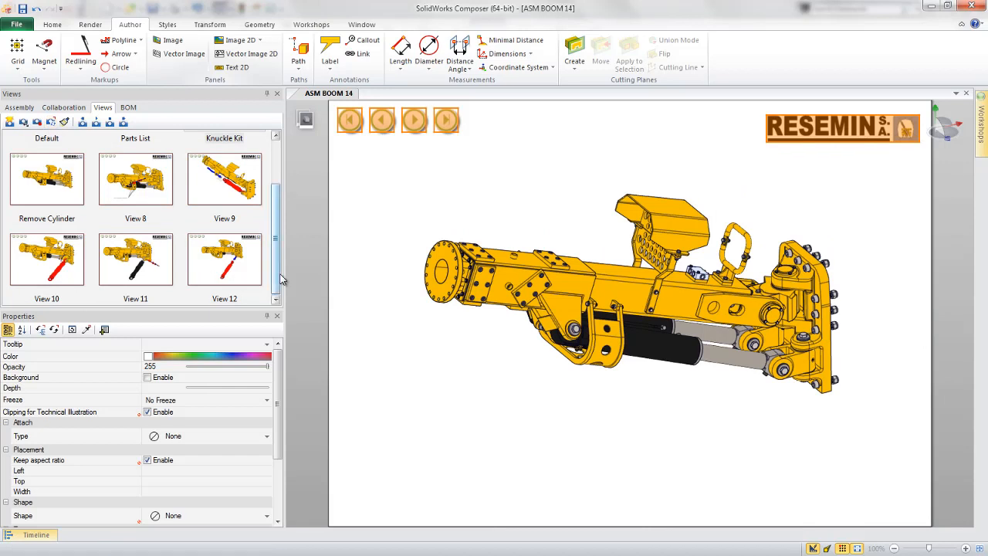
Show View 9 and the Parts List view to check the logo and navigation buttons.
{"action": "scroll", "coordinate": [282, 256], "scroll_direction": "up", "scroll_amount": 2}
{"action": "left_click", "coordinate": [248, 245]}
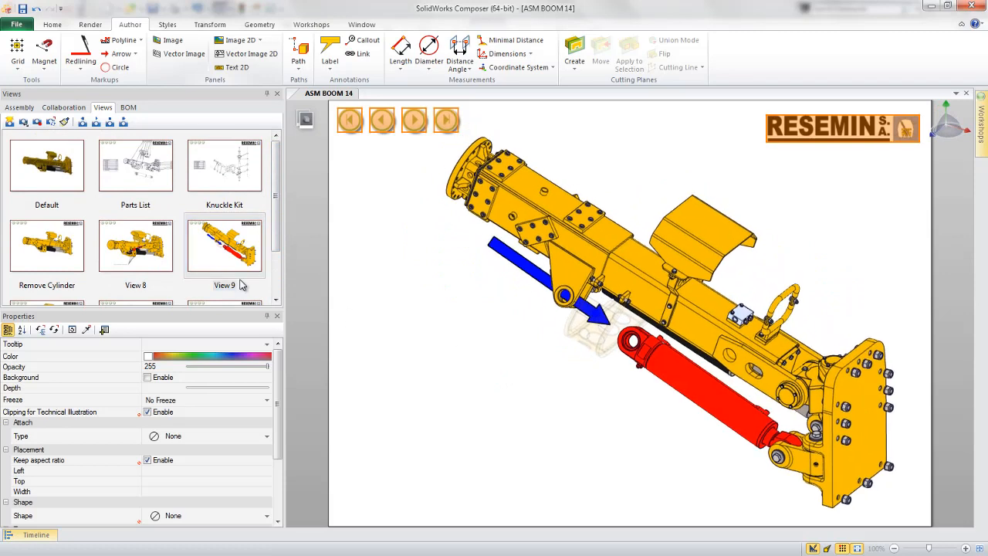
{"action": "left_click", "coordinate": [49, 124]}
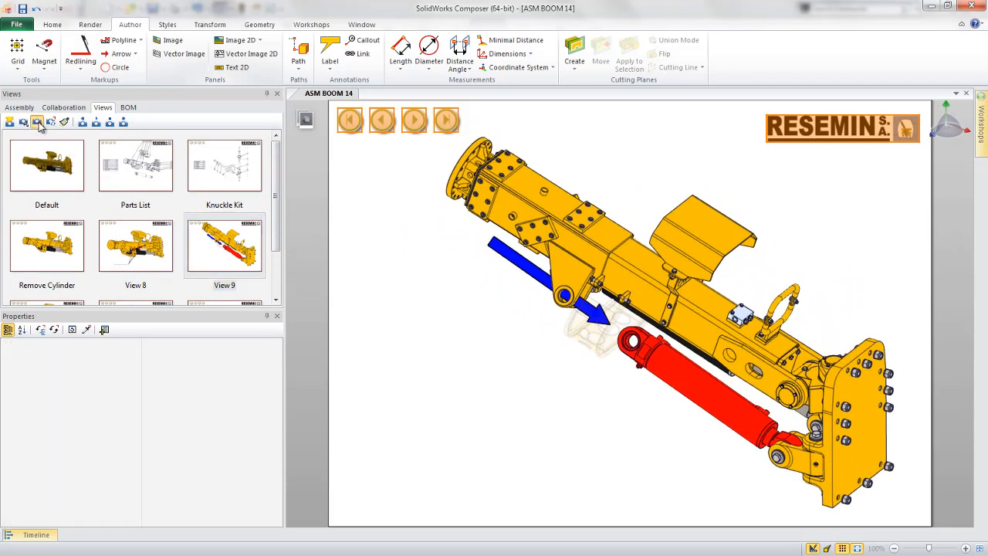
{"action": "left_click", "coordinate": [129, 168]}
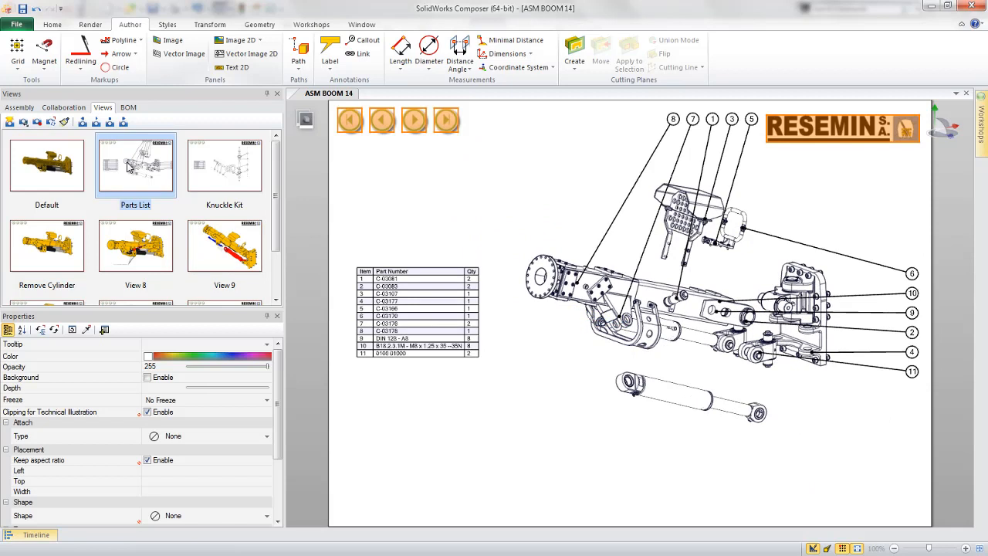
Link both KNUCKLE KIT assemblies to the Knuckle Kit view through a view:// event link.
{"action": "left_click", "coordinate": [21, 108]}
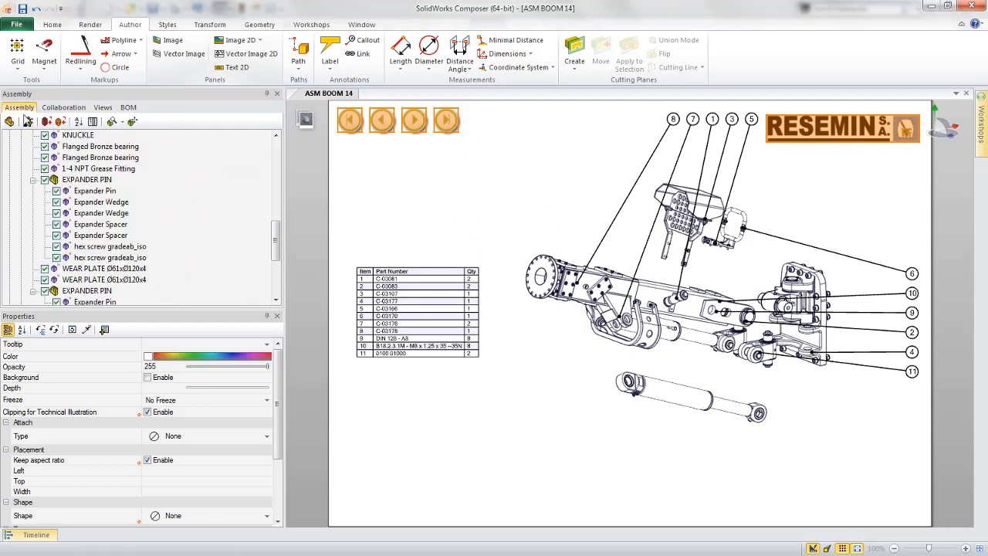
{"action": "left_click", "coordinate": [34, 180]}
{"action": "scroll", "coordinate": [34, 180], "scroll_direction": "up", "scroll_amount": 1}
{"action": "left_click", "coordinate": [22, 159]}
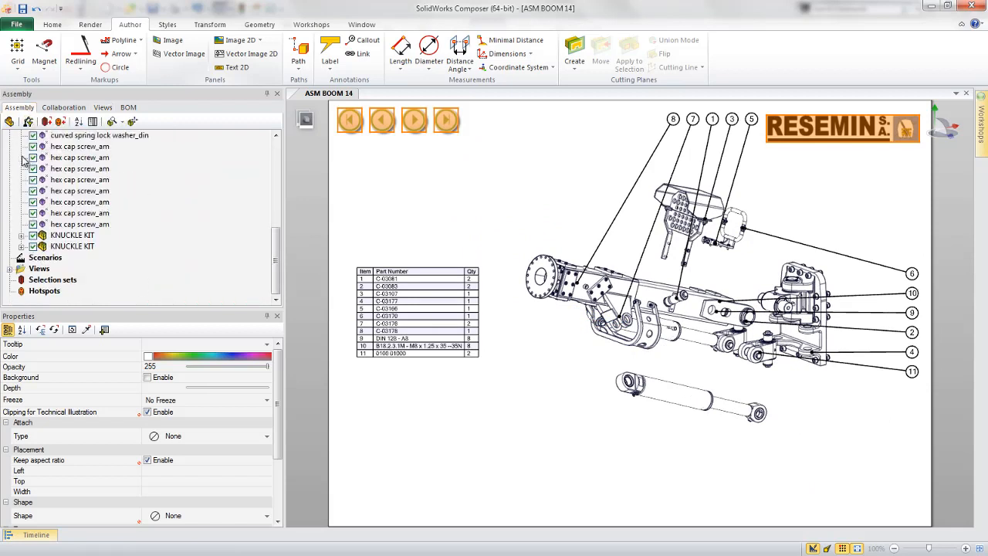
{"action": "left_click", "coordinate": [73, 235]}
{"action": "left_click", "coordinate": [73, 247], "text": "ctrl"}
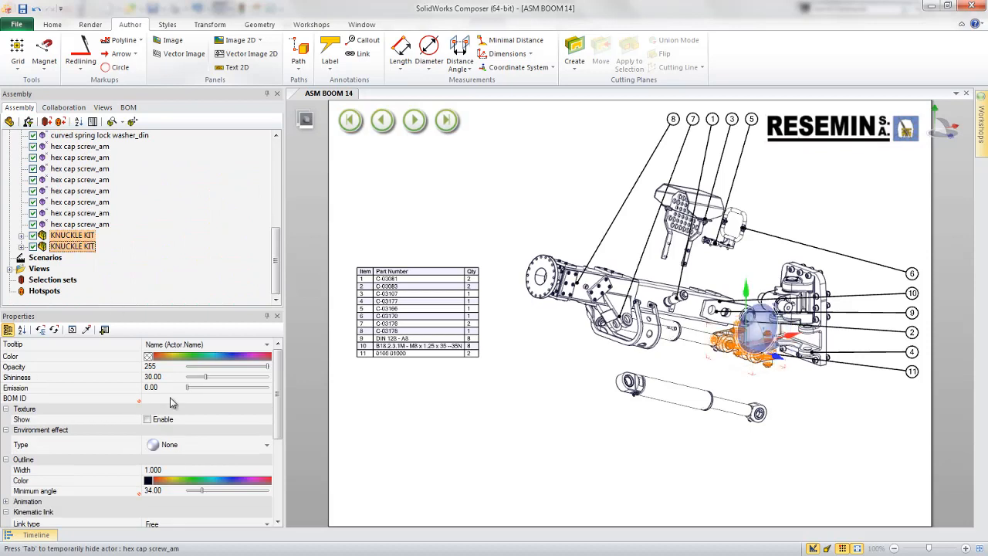
{"action": "left_click_drag", "start_coordinate": [276, 404], "coordinate": [274, 464]}
{"action": "left_click", "coordinate": [269, 482]}
{"action": "left_click", "coordinate": [270, 481]}
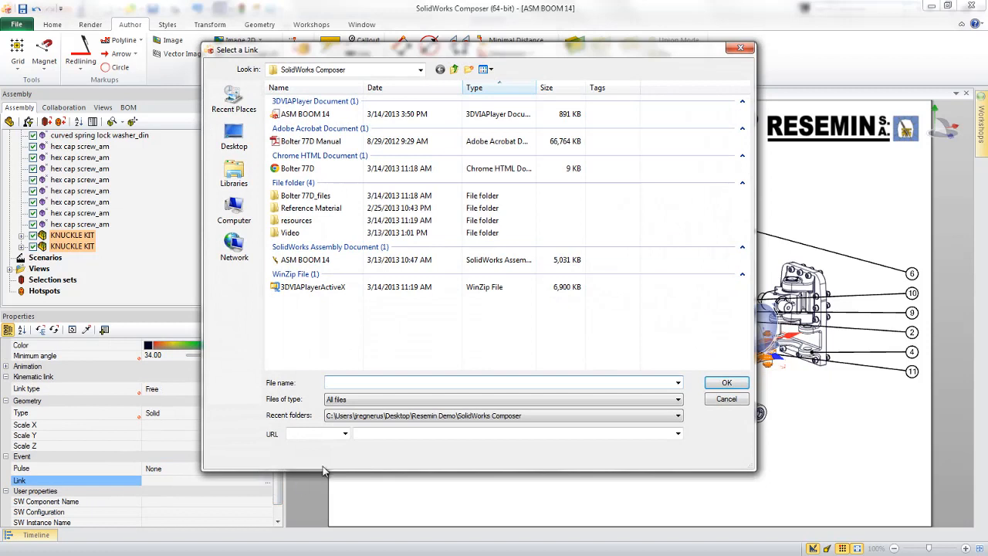
{"action": "left_click", "coordinate": [345, 433]}
{"action": "left_click", "coordinate": [317, 480]}
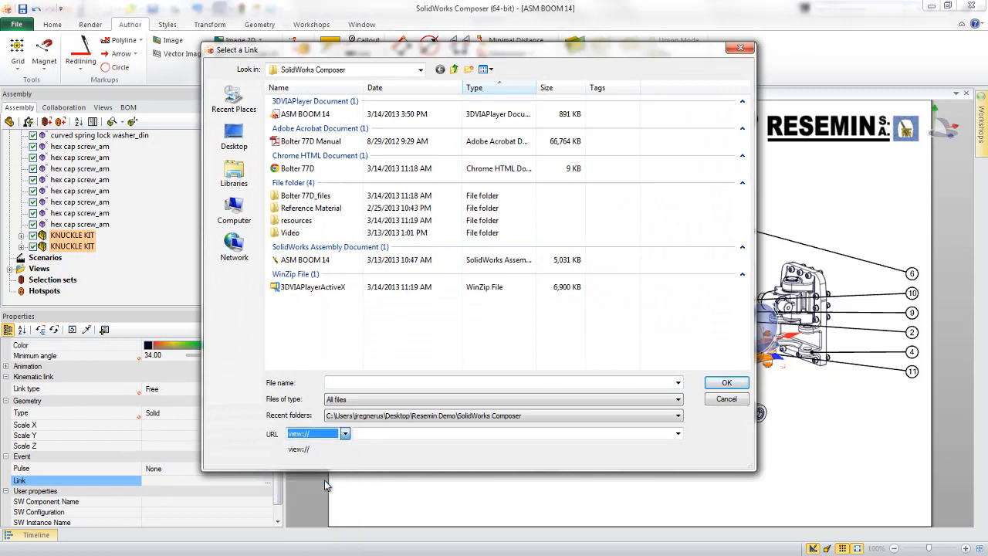
{"action": "left_click", "coordinate": [678, 433]}
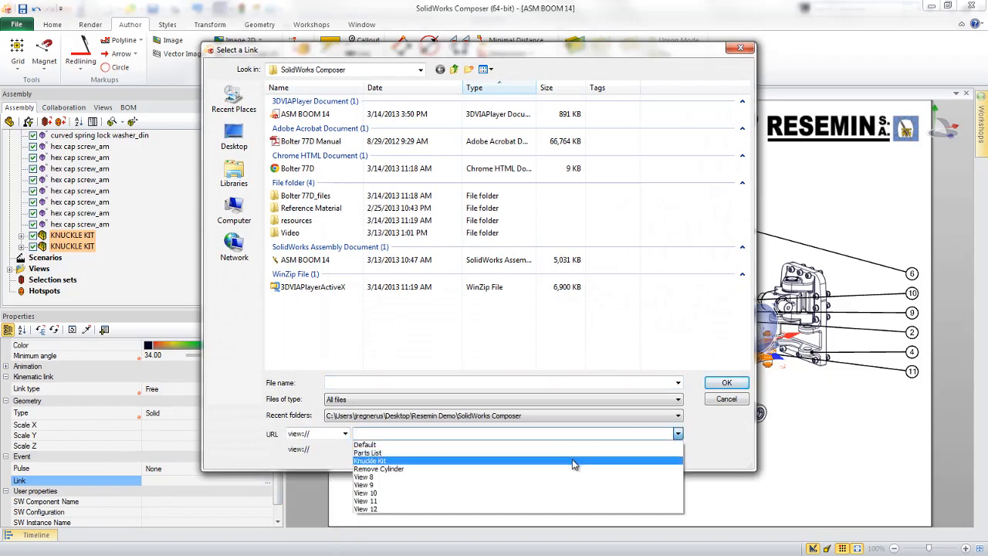
{"action": "left_click", "coordinate": [576, 466]}
{"action": "left_click", "coordinate": [727, 383]}
{"action": "left_click", "coordinate": [588, 419]}
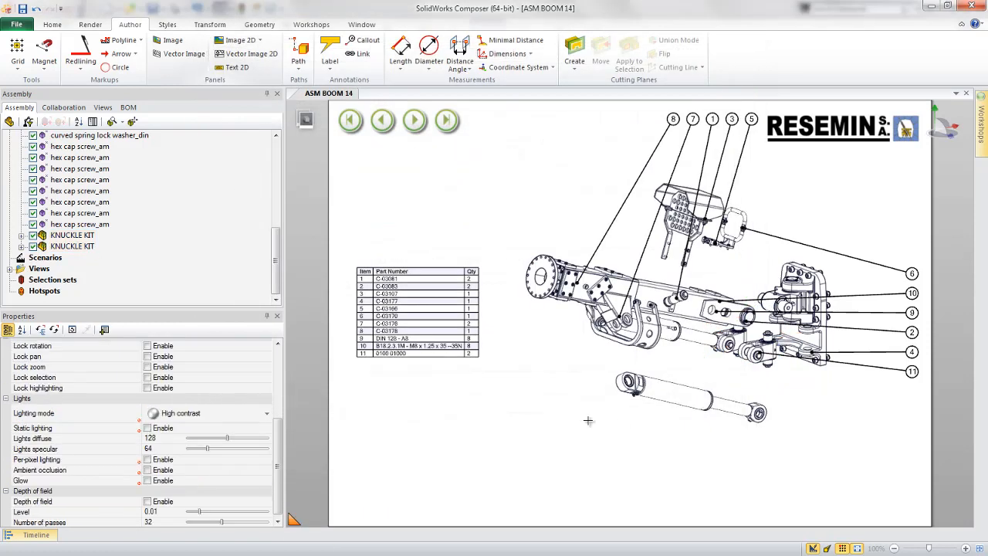
Show the Default view and place linked thumbnails of the Parts List and Remove Cylinder views side by side below the boom.
{"action": "left_click", "coordinate": [103, 107]}
{"action": "left_click", "coordinate": [38, 168]}
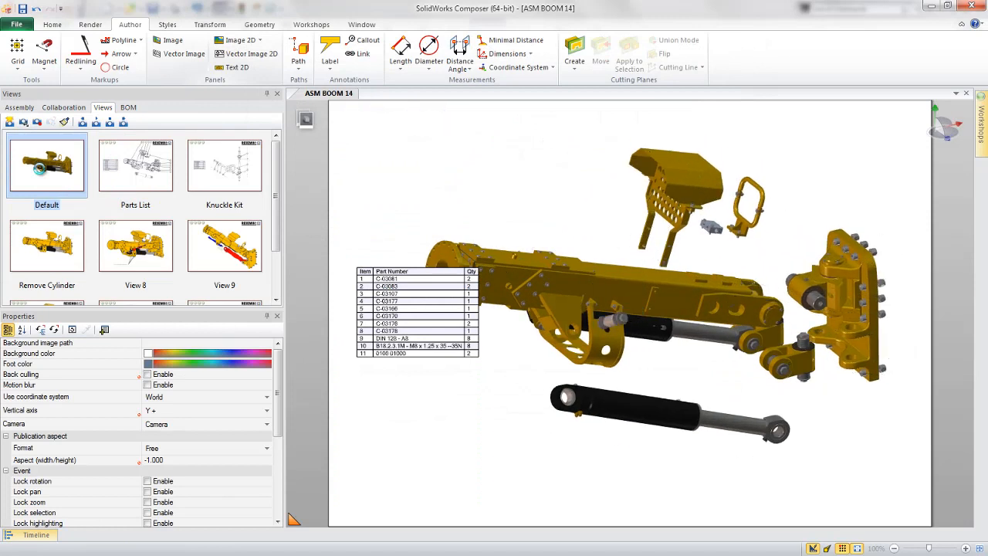
{"action": "left_click", "coordinate": [131, 176]}
{"action": "left_click_drag", "start_coordinate": [135, 171], "coordinate": [521, 444]}
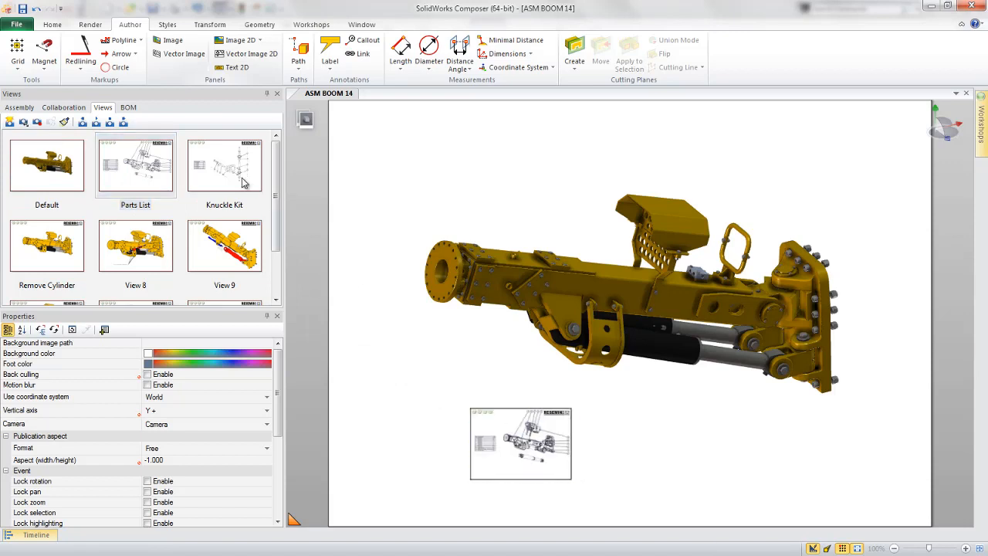
{"action": "left_click_drag", "start_coordinate": [59, 242], "coordinate": [694, 453]}
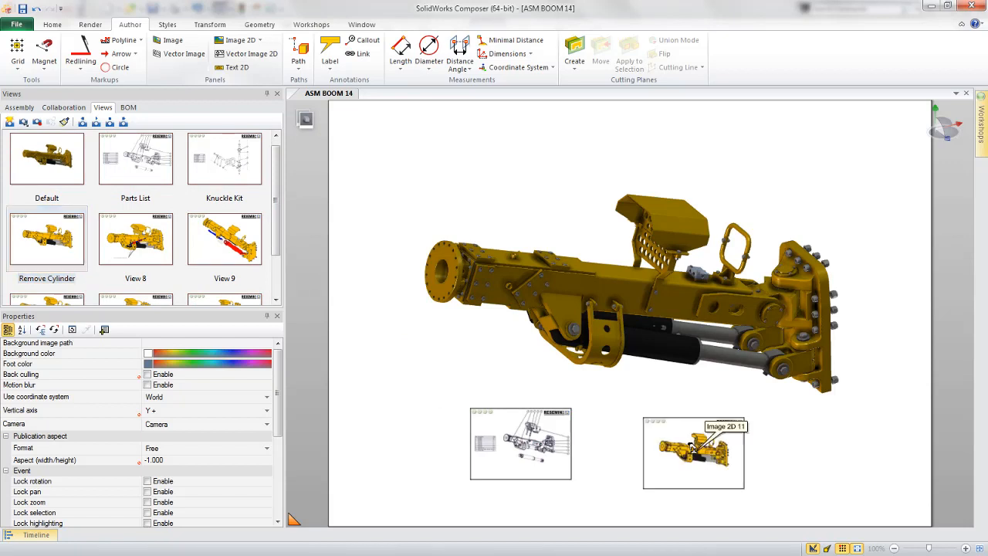
{"action": "right_click", "coordinate": [518, 373]}
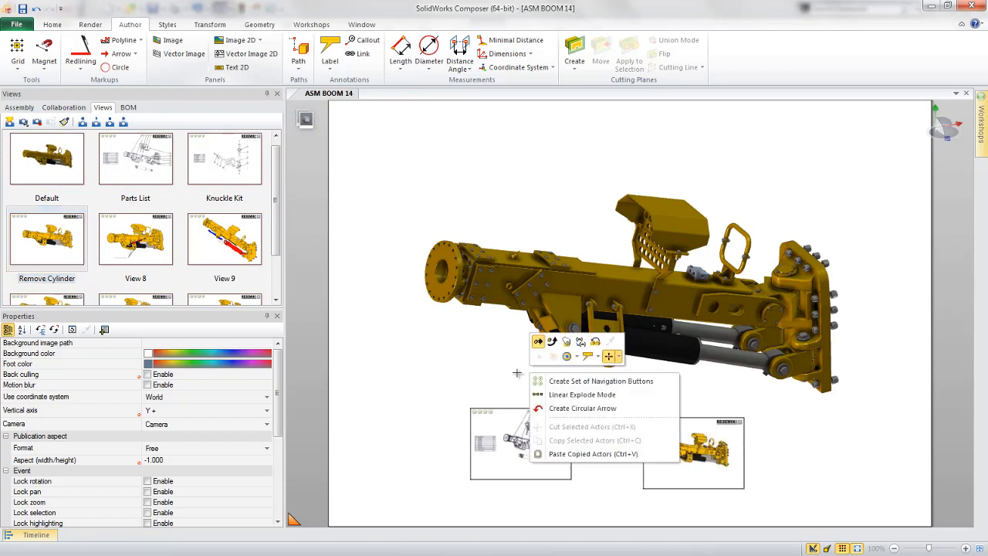
{"action": "left_click", "coordinate": [597, 357]}
{"action": "left_click", "coordinate": [606, 371]}
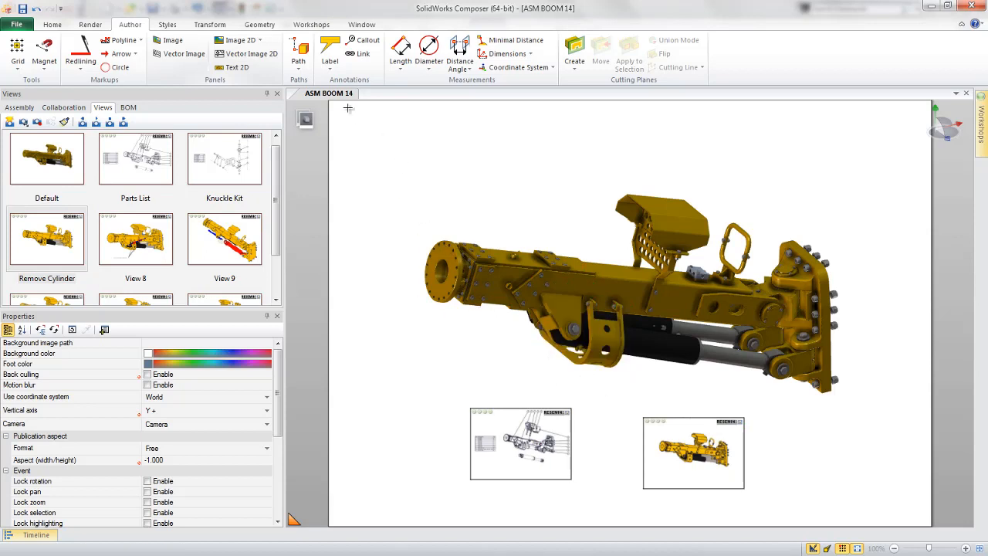
Add the borderless 2D text "Replacement Parts" beneath the Parts List thumbnail.
{"action": "left_click", "coordinate": [236, 68]}
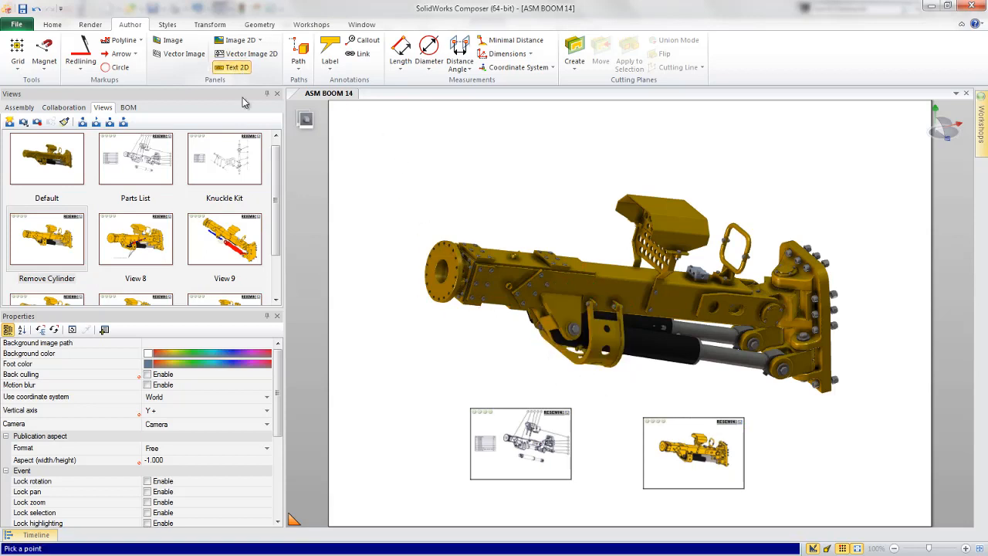
{"action": "left_click", "coordinate": [492, 508]}
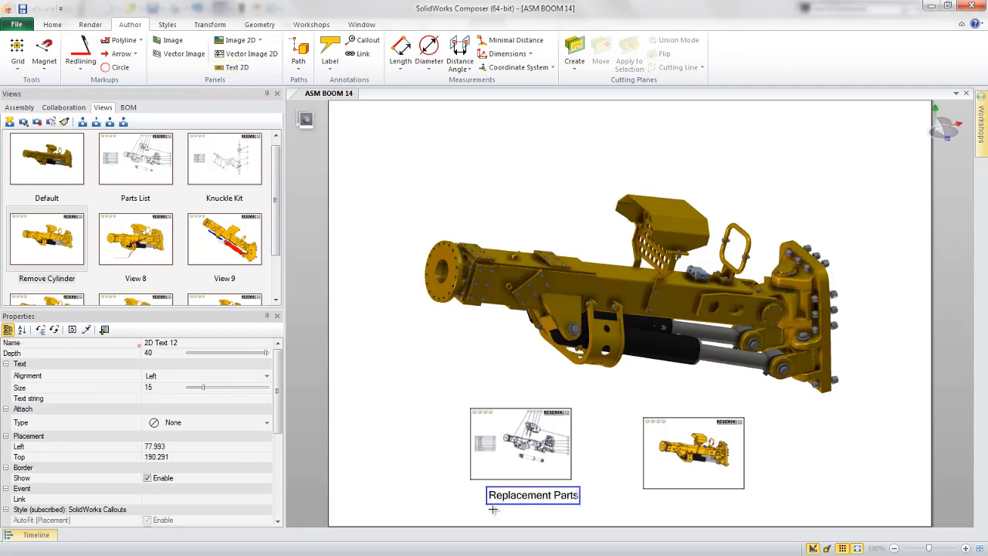
{"action": "left_click", "coordinate": [463, 499]}
{"action": "left_click", "coordinate": [463, 499]}
{"action": "left_click_drag", "start_coordinate": [503, 493], "coordinate": [490, 491]}
{"action": "left_click", "coordinate": [154, 478]}
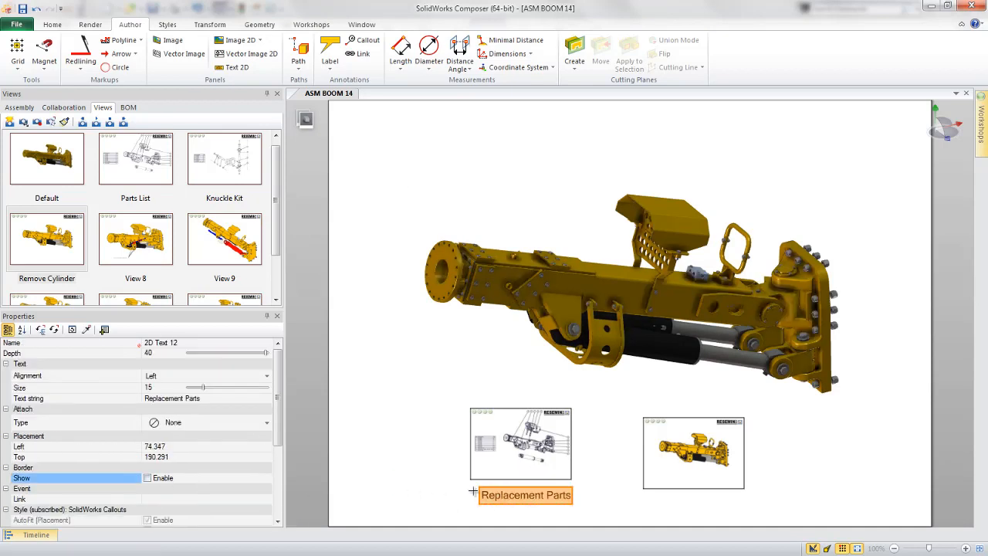
Copy the text label beneath the Remove Cylinder thumbnail and change its text to "Remove Cylinder".
{"action": "left_click", "coordinate": [615, 509]}
{"action": "left_click_drag", "start_coordinate": [540, 495], "coordinate": [705, 502], "text": "ctrl"}
{"action": "left_click", "coordinate": [71, 397]}
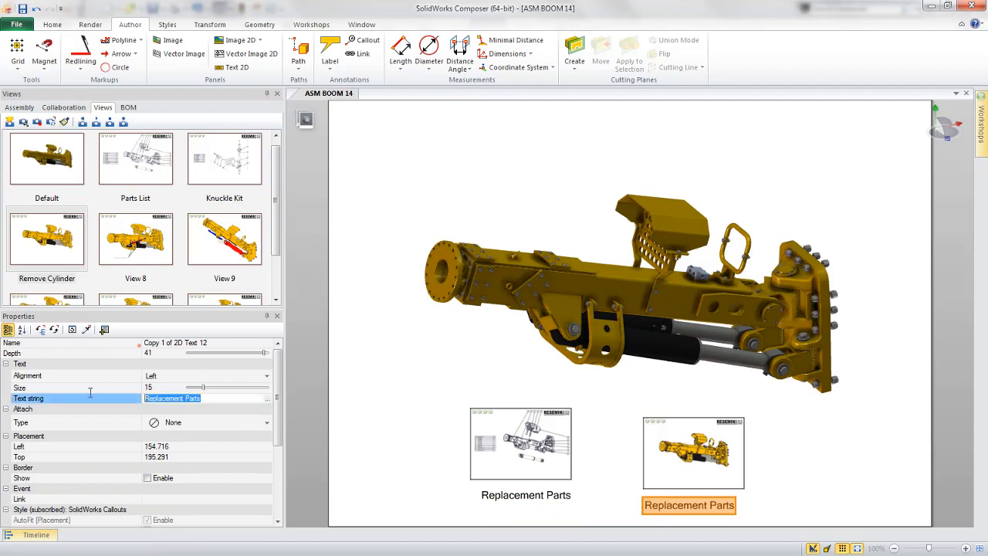
{"action": "type", "text": "Remov"}
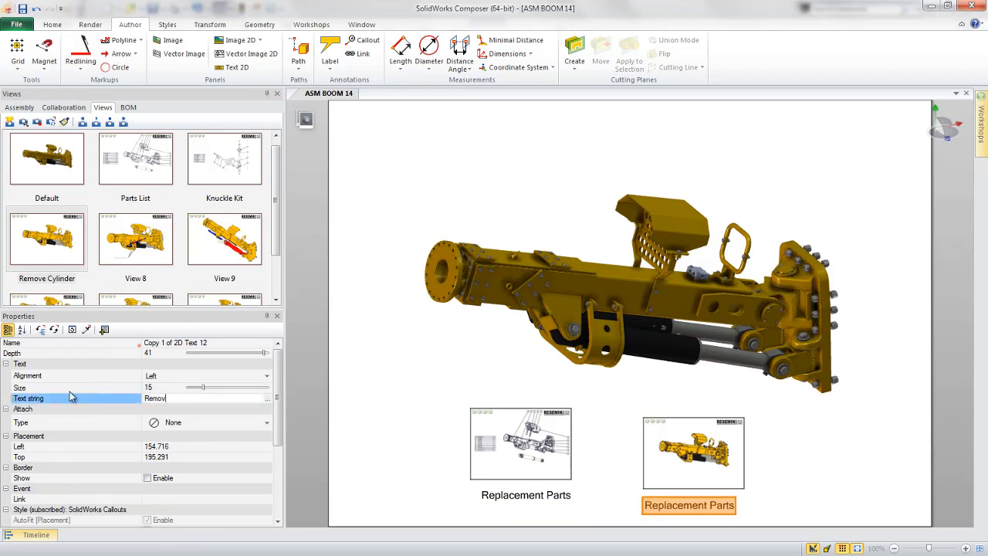
{"action": "type", "text": "e Cylinder"}
{"action": "key", "text": "Return"}
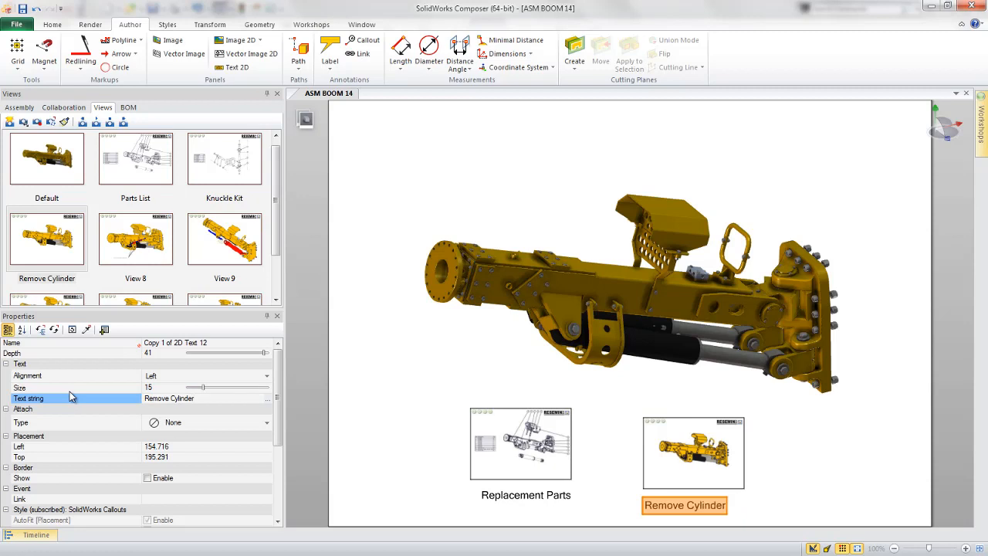
{"action": "left_click", "coordinate": [357, 390]}
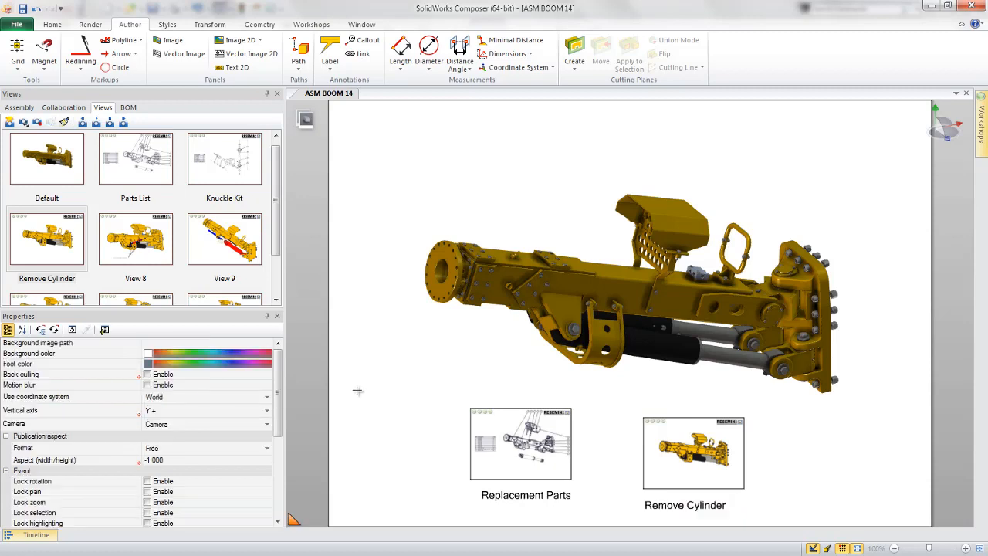
Draw two horizontal magnetic lines, one through the two thumbnails and one through their text labels, to align them.
{"action": "left_click", "coordinate": [44, 54]}
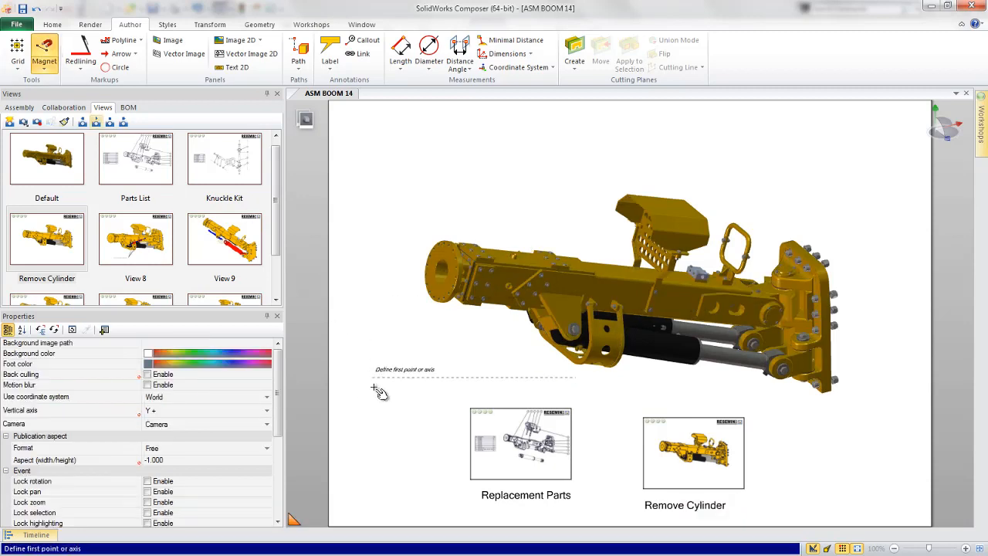
{"action": "left_click", "coordinate": [803, 449]}
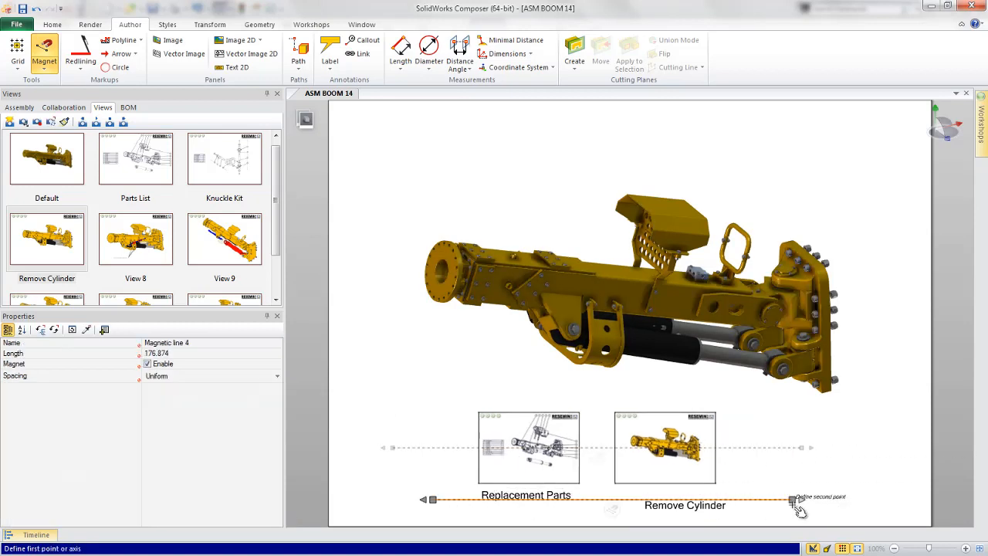
{"action": "key", "text": "Escape"}
{"action": "left_click_drag", "start_coordinate": [758, 498], "coordinate": [744, 497]}
{"action": "left_click", "coordinate": [673, 494]}
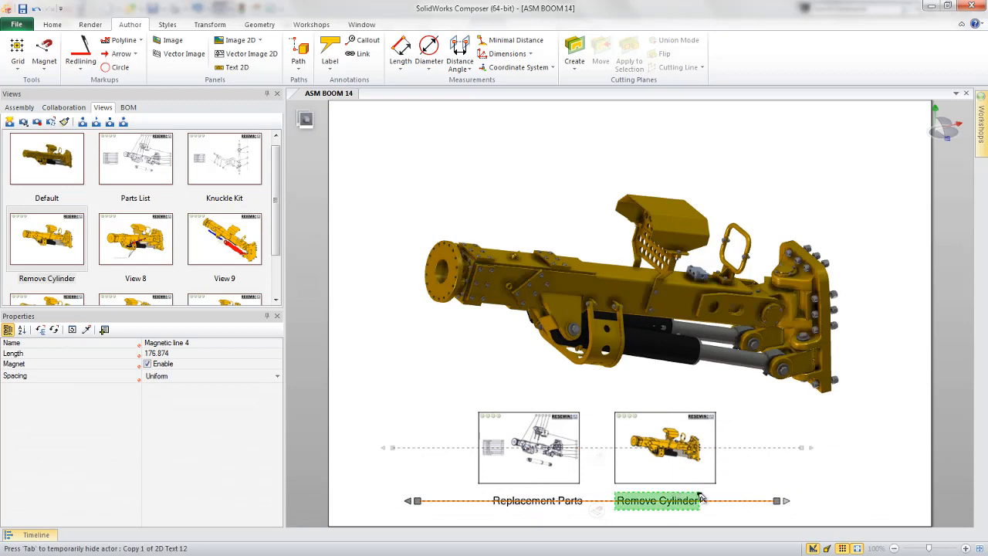
Set the labels' magnetic line spacing to Custom and position both labels beneath their thumbnails.
{"action": "left_click", "coordinate": [208, 376]}
{"action": "left_click", "coordinate": [276, 376]}
{"action": "left_click", "coordinate": [154, 398]}
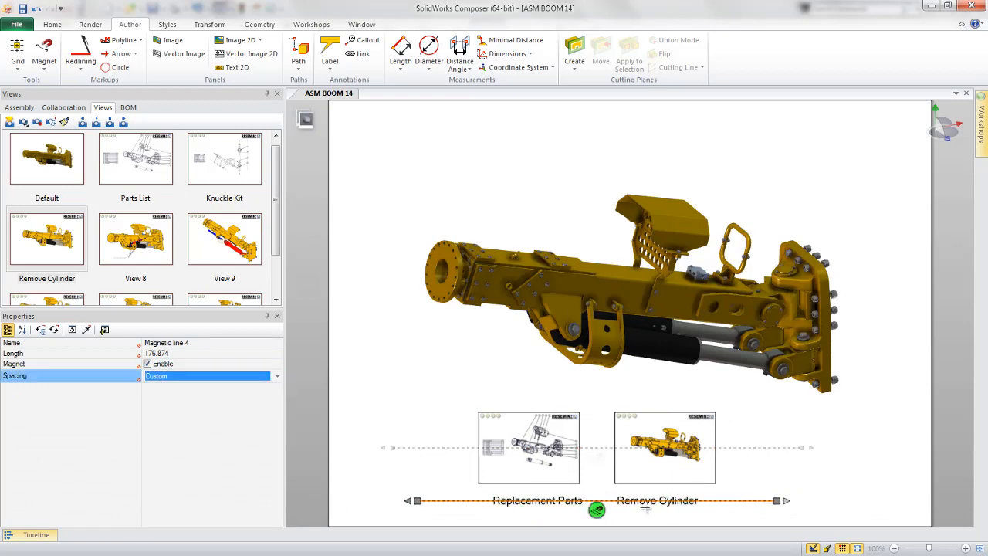
{"action": "left_click", "coordinate": [657, 501]}
{"action": "left_click", "coordinate": [534, 498]}
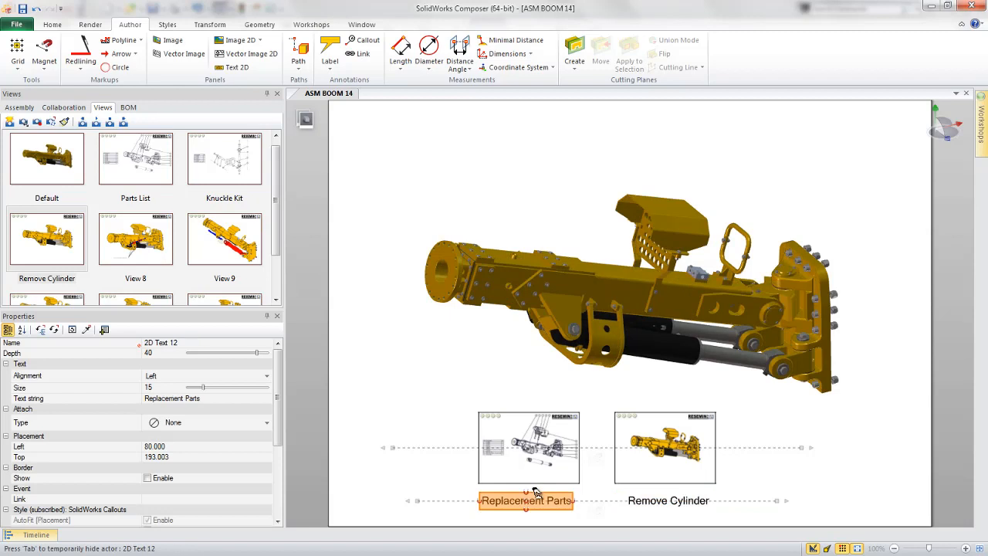
{"action": "left_click_drag", "start_coordinate": [590, 494], "coordinate": [591, 495]}
{"action": "left_click", "coordinate": [803, 476]}
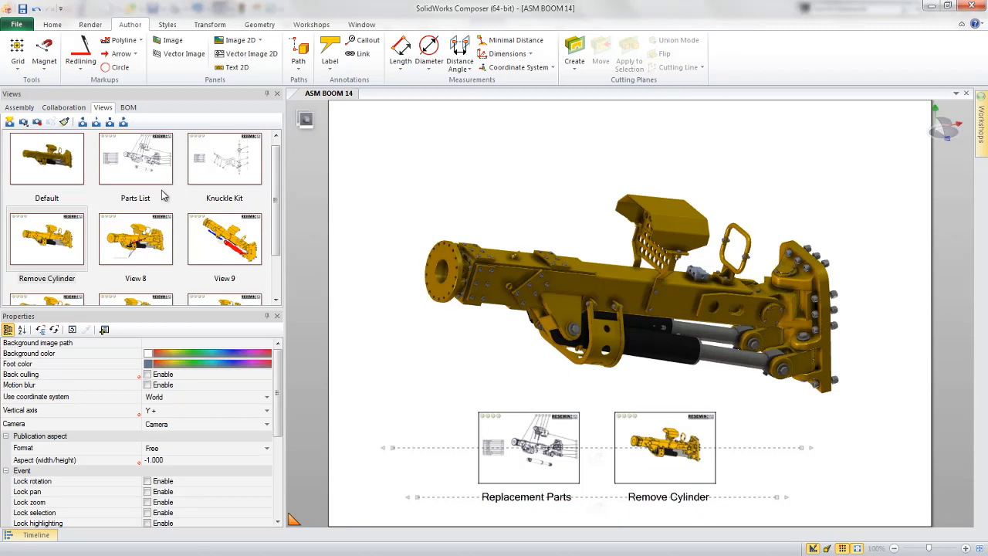
Show the Resemin logo on the page and update the Default view with the logo, thumbnails and labels.
{"action": "left_click", "coordinate": [63, 108]}
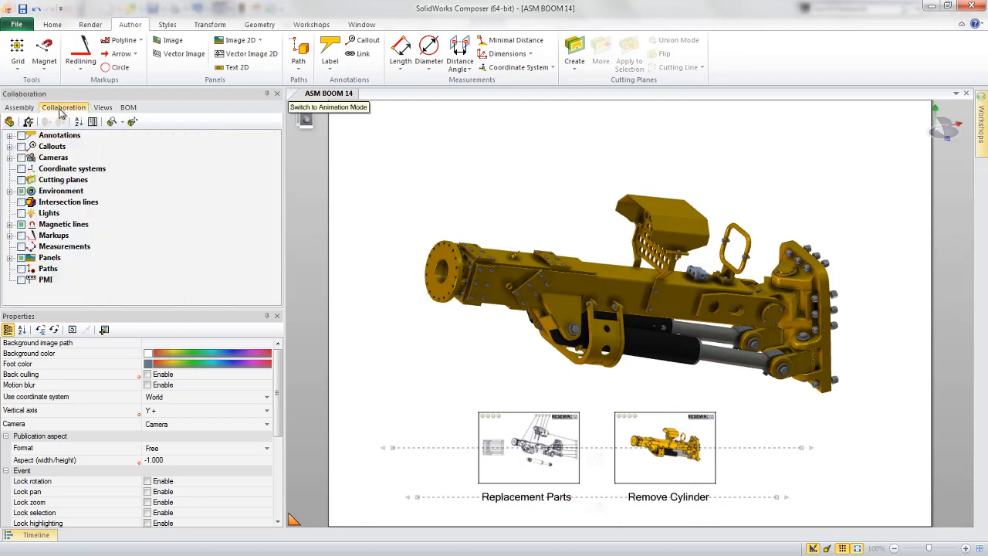
{"action": "left_click", "coordinate": [9, 257]}
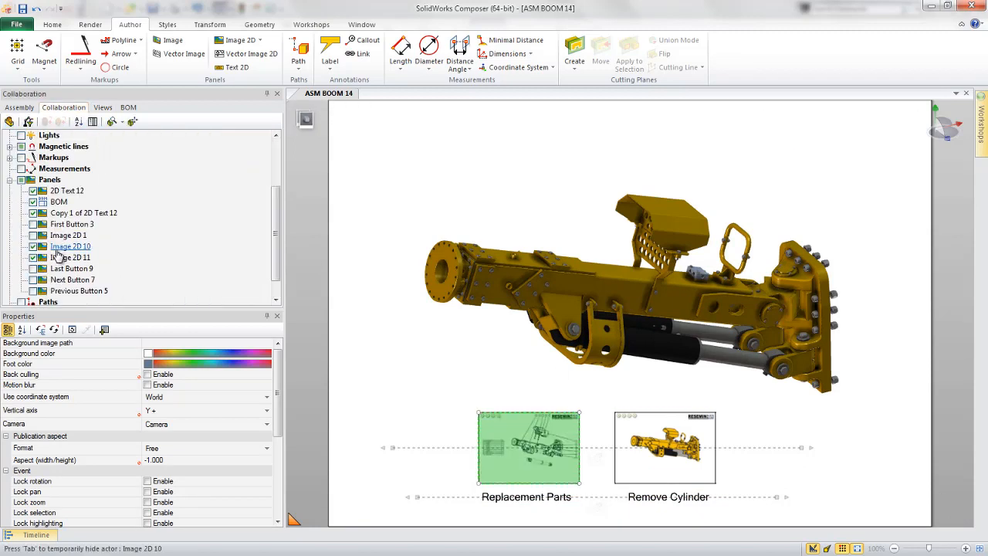
{"action": "left_click", "coordinate": [33, 236]}
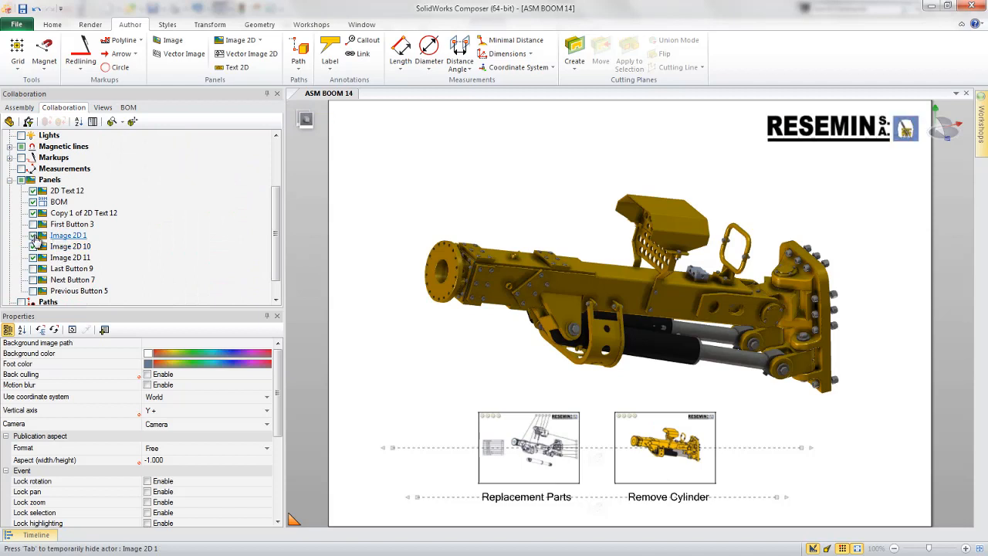
{"action": "left_click", "coordinate": [9, 179]}
{"action": "left_click", "coordinate": [20, 108]}
{"action": "left_click", "coordinate": [102, 108]}
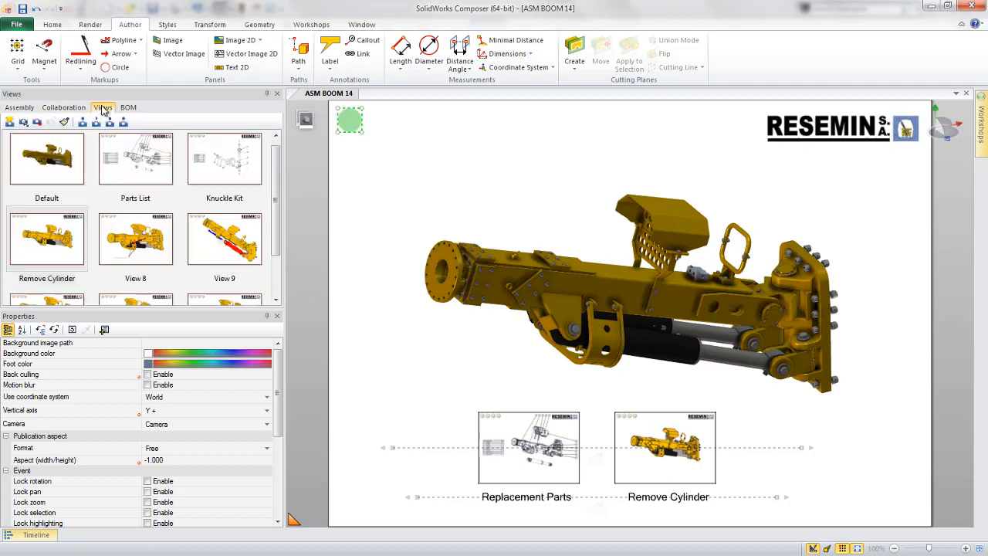
{"action": "left_click", "coordinate": [36, 122]}
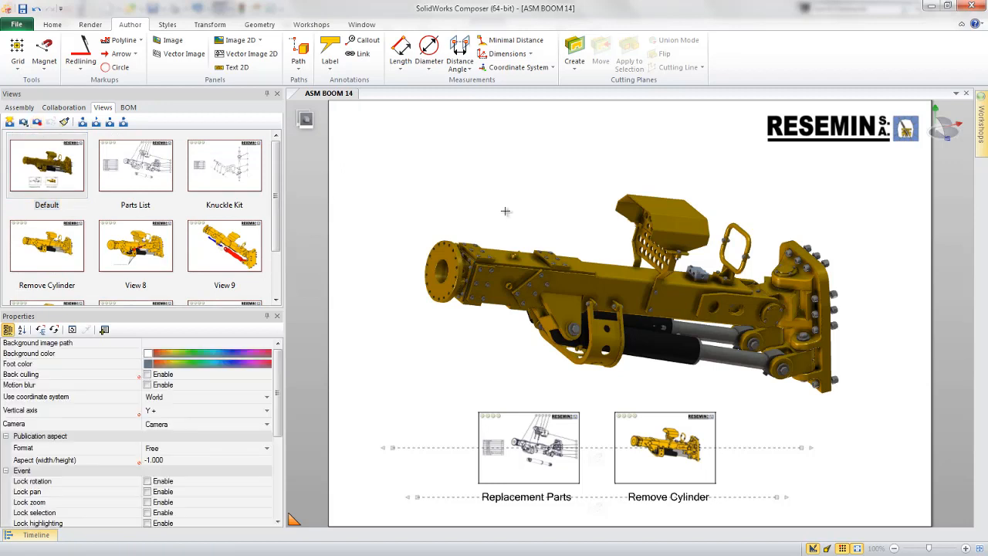
Translate the flange at the boom's free end 750 outward along the boom's axis.
{"action": "middle_click_drag", "start_coordinate": [548, 212], "coordinate": [680, 180]}
{"action": "right_click_drag", "start_coordinate": [675, 172], "coordinate": [650, 145]}
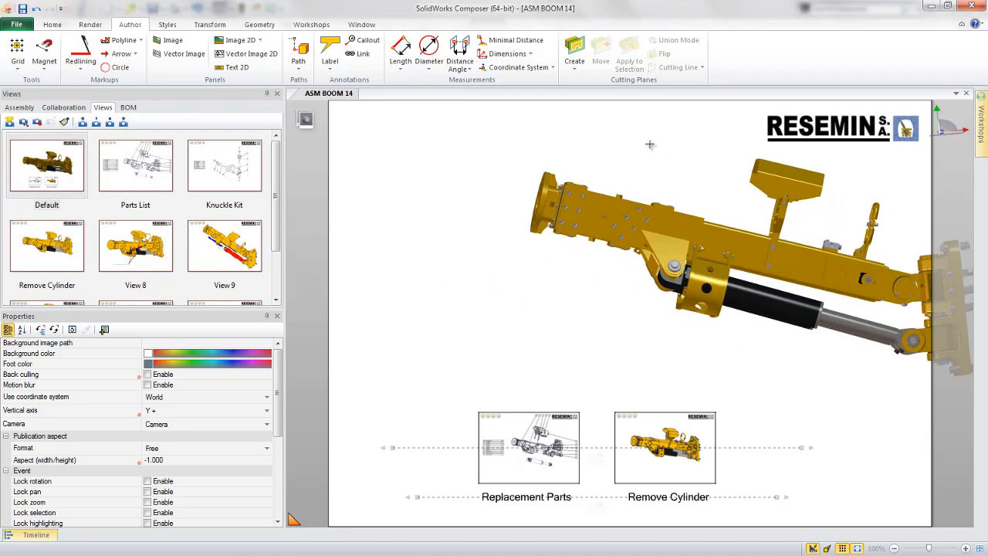
{"action": "left_click", "coordinate": [556, 189]}
{"action": "right_click", "coordinate": [555, 189]}
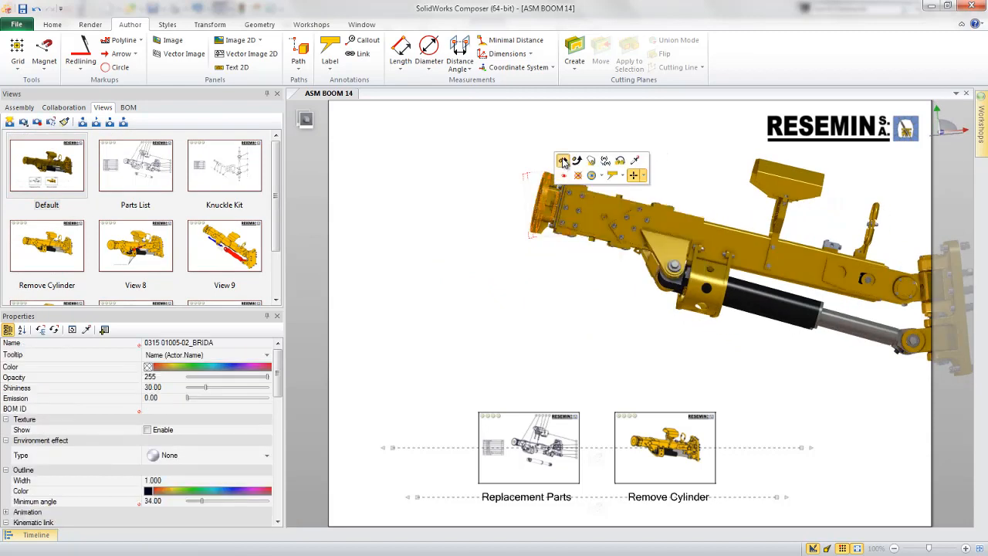
{"action": "left_click", "coordinate": [568, 158]}
{"action": "left_click_drag", "start_coordinate": [545, 166], "coordinate": [401, 160], "text": "alt"}
{"action": "left_click_drag", "start_coordinate": [178, 345], "coordinate": [118, 345]}
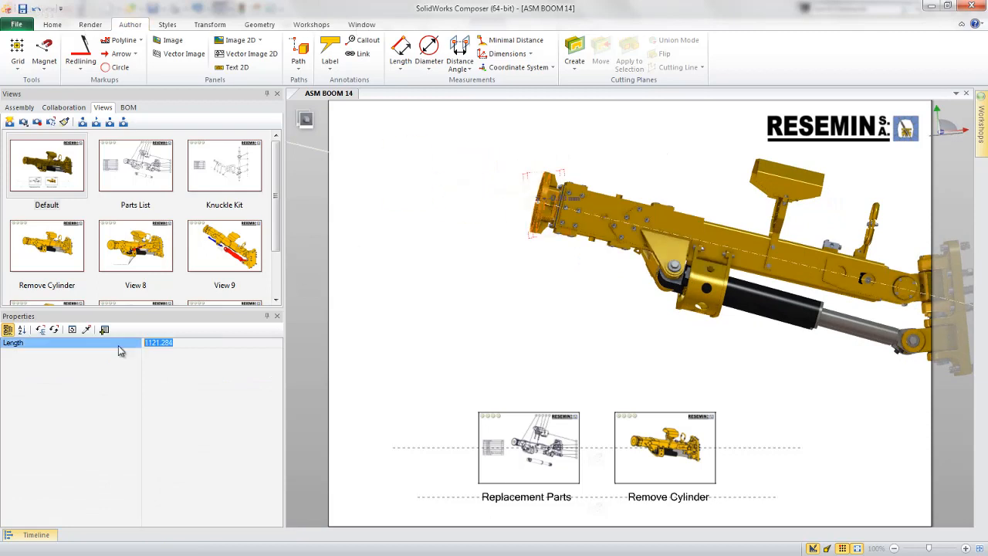
{"action": "type", "text": "750"}
{"action": "key", "text": "Return"}
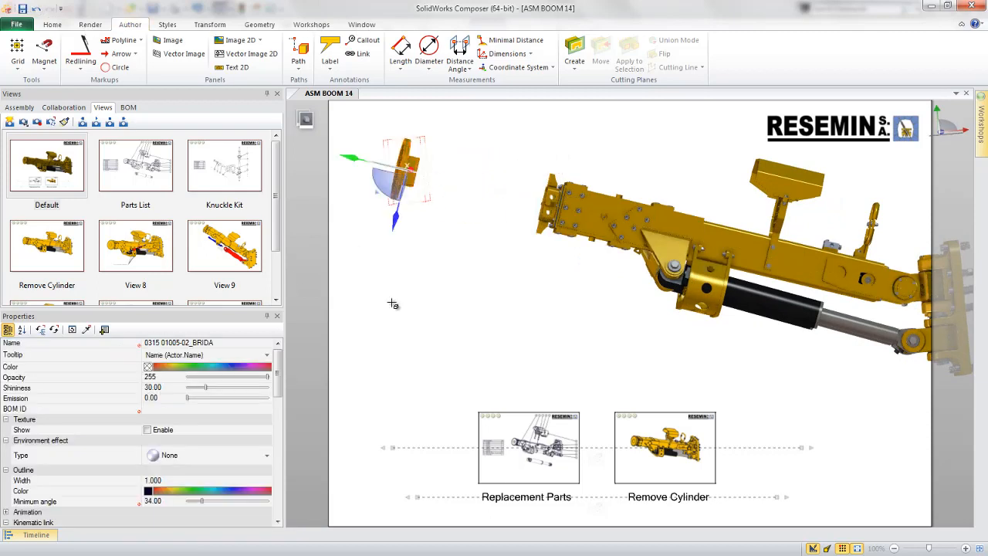
{"action": "left_click", "coordinate": [461, 267]}
{"action": "left_click_drag", "start_coordinate": [510, 256], "coordinate": [542, 281]}
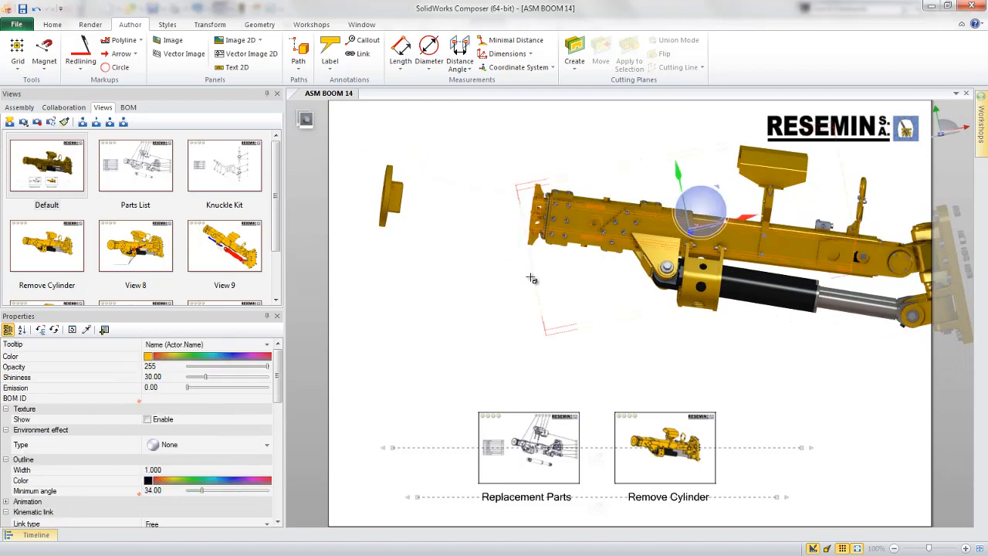
Move the inner boom tube outward along the boom's axis until it meets the translated flange.
{"action": "right_click", "coordinate": [495, 267]}
{"action": "left_click", "coordinate": [573, 236]}
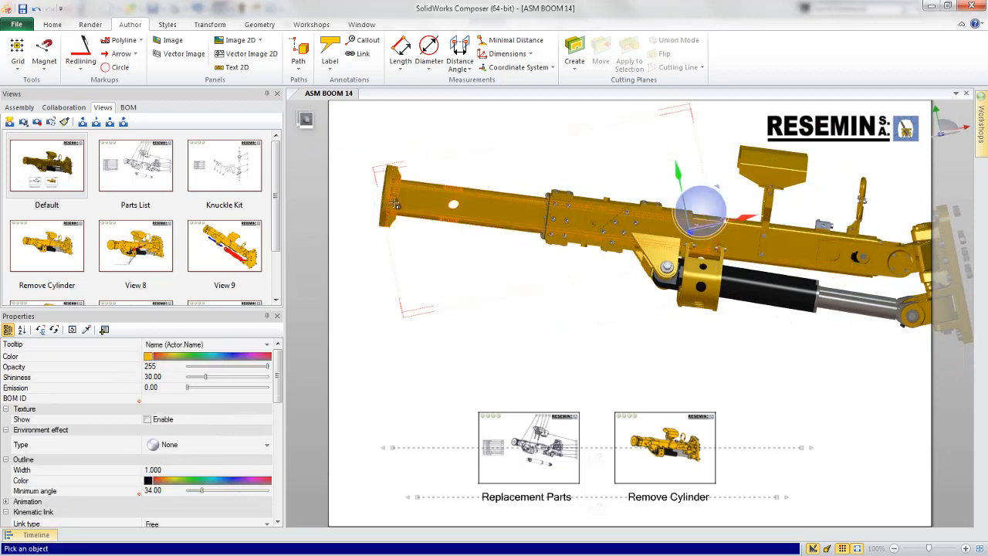
{"action": "left_click", "coordinate": [397, 202]}
{"action": "left_click", "coordinate": [464, 272]}
{"action": "right_click_drag", "start_coordinate": [468, 273], "coordinate": [498, 306]}
Set the Views workshop to capture only the Location and Link properties of the selected flange and inner tube.
{"action": "left_click_drag", "start_coordinate": [386, 171], "coordinate": [489, 284]}
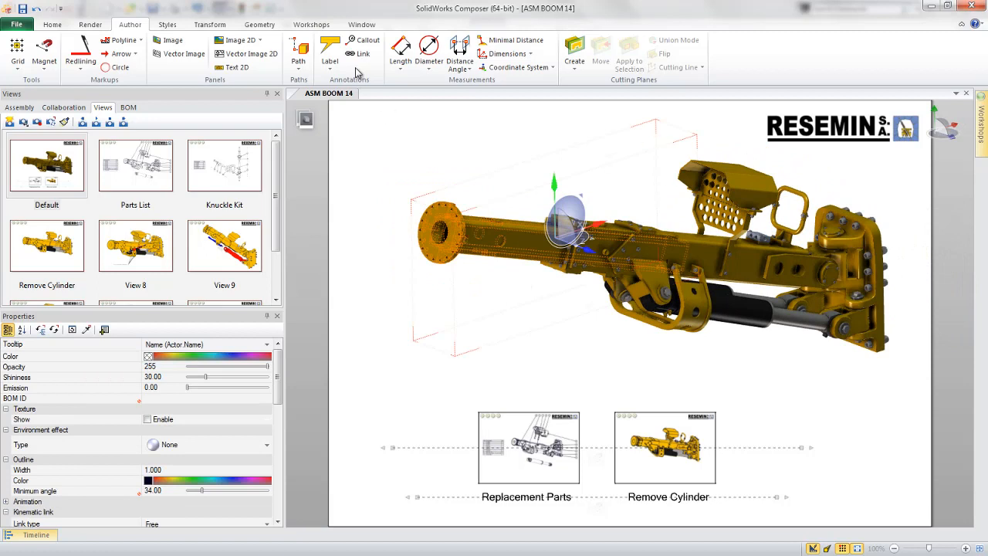
{"action": "left_click", "coordinate": [311, 24]}
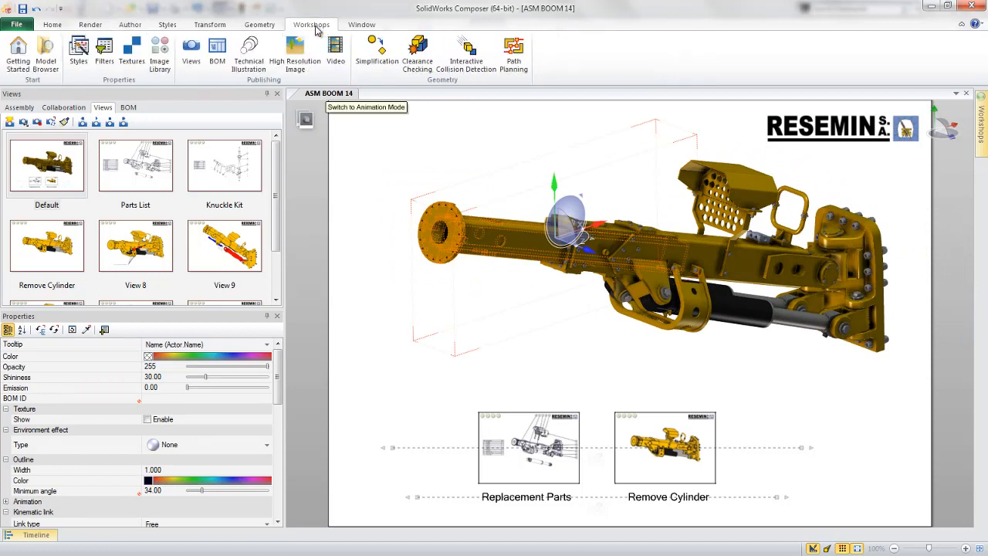
{"action": "left_click", "coordinate": [184, 58]}
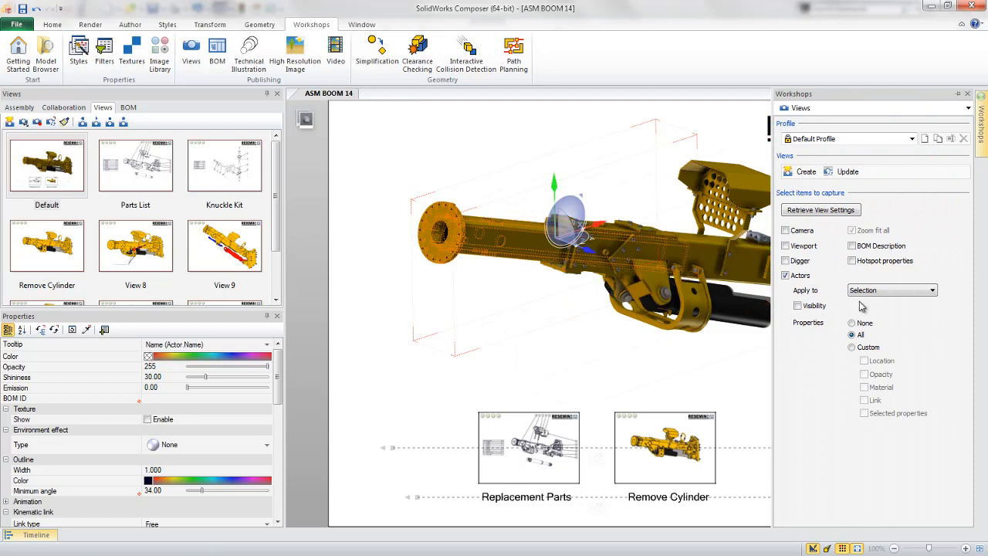
{"action": "left_click", "coordinate": [862, 348]}
{"action": "left_click", "coordinate": [864, 361]}
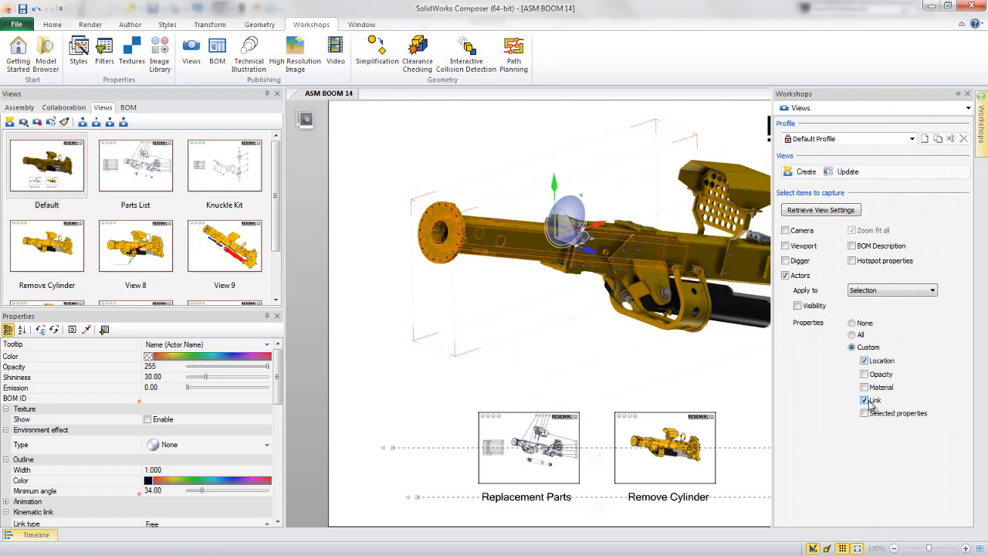
Create a custom view from these capture settings and rename it Extended.
{"action": "left_click", "coordinate": [804, 171]}
{"action": "left_click", "coordinate": [54, 275]}
{"action": "key", "text": "F2"}
{"action": "type", "text": "Extended"}
{"action": "key", "text": "Return"}
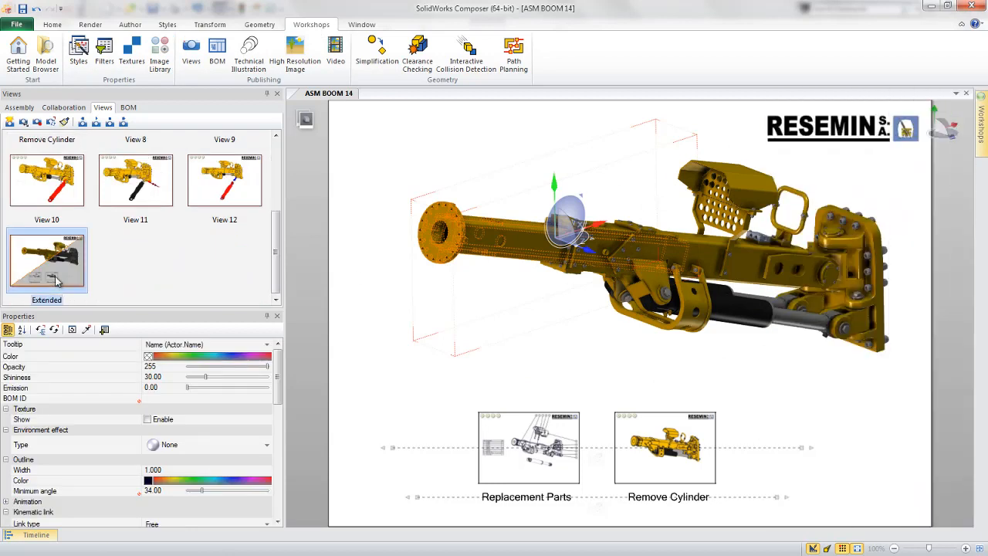
Restore the selected tube and flange to their retracted position and set their link to view://Extended.
{"action": "right_click", "coordinate": [366, 163]}
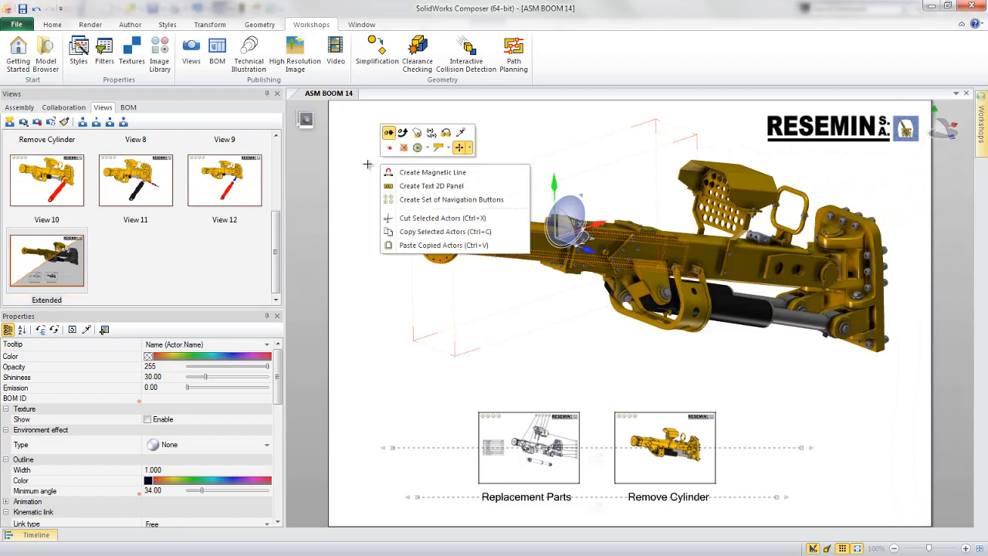
{"action": "left_click", "coordinate": [445, 136]}
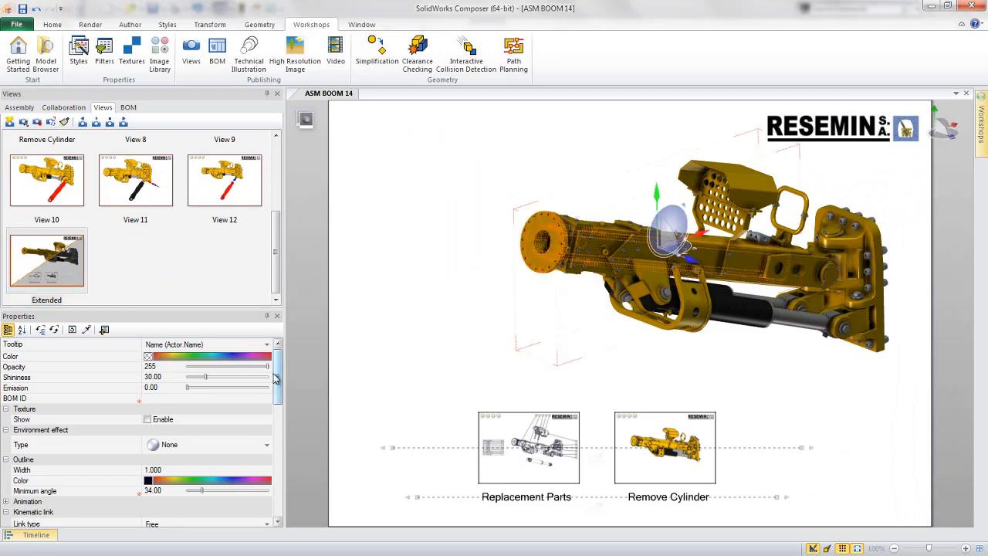
{"action": "scroll", "coordinate": [270, 423], "scroll_direction": "down", "scroll_amount": 6}
{"action": "left_click", "coordinate": [268, 418]}
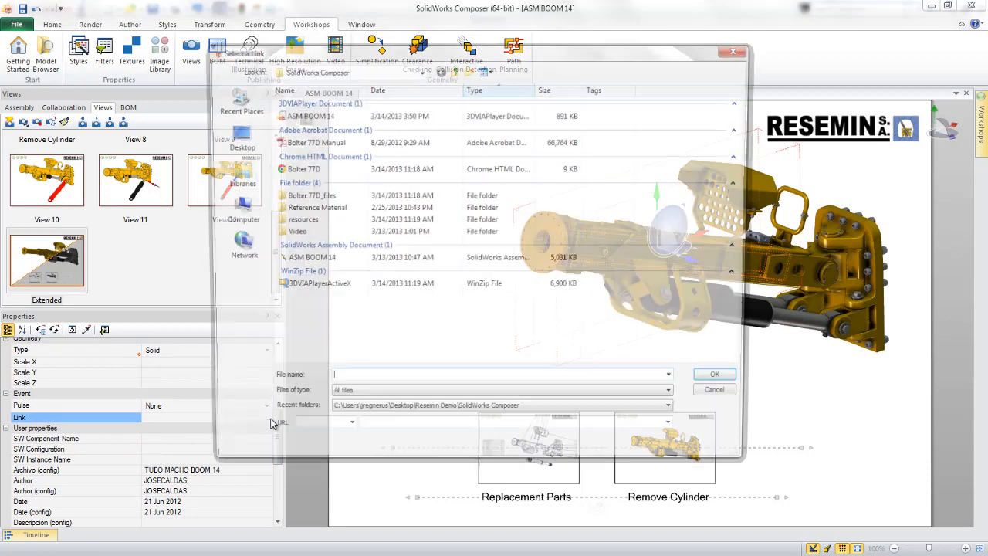
{"action": "left_click", "coordinate": [345, 434]}
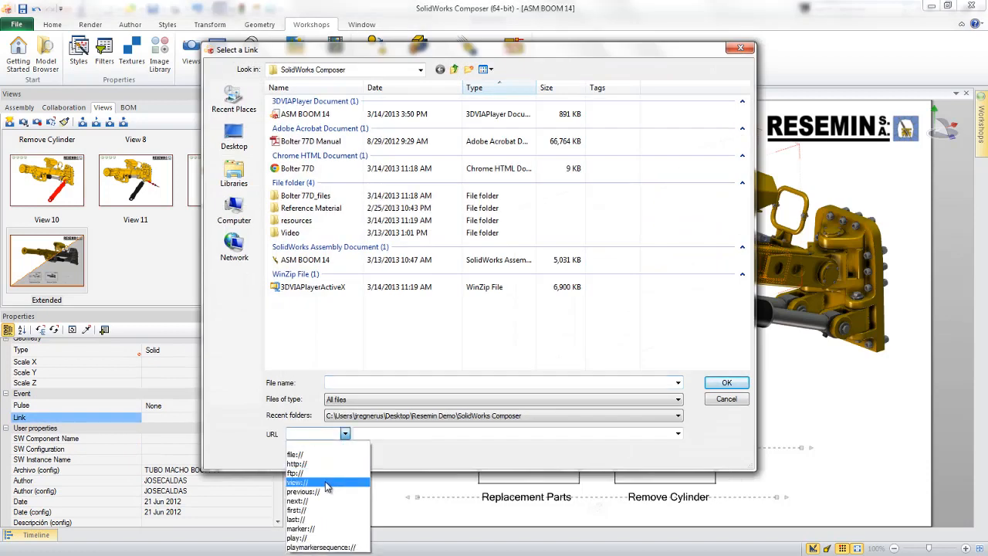
{"action": "left_click", "coordinate": [328, 482]}
{"action": "left_click", "coordinate": [678, 434]}
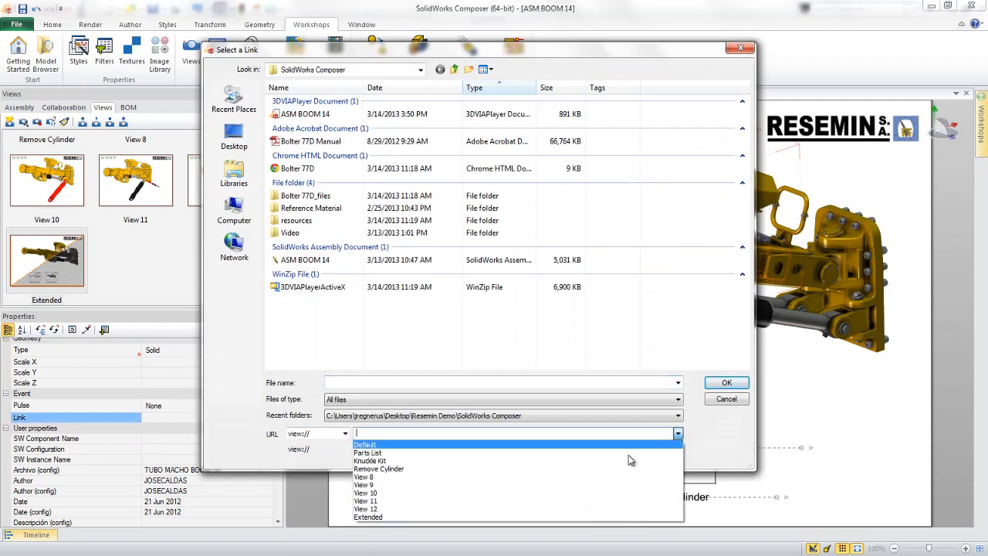
{"action": "left_click", "coordinate": [525, 517]}
{"action": "left_click", "coordinate": [722, 382]}
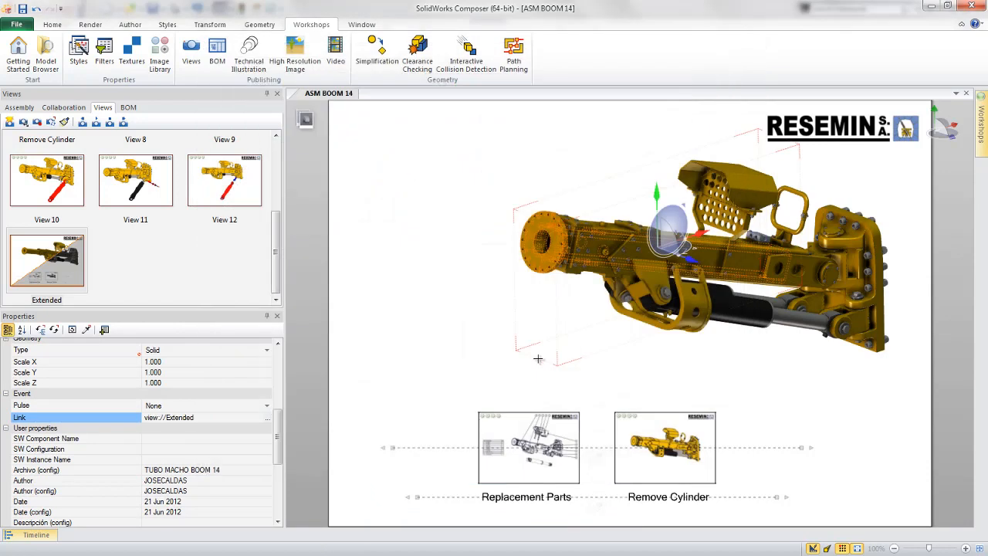
Create a custom view of the retracted tube and flange and rename it Retracted.
{"action": "left_click", "coordinate": [191, 52]}
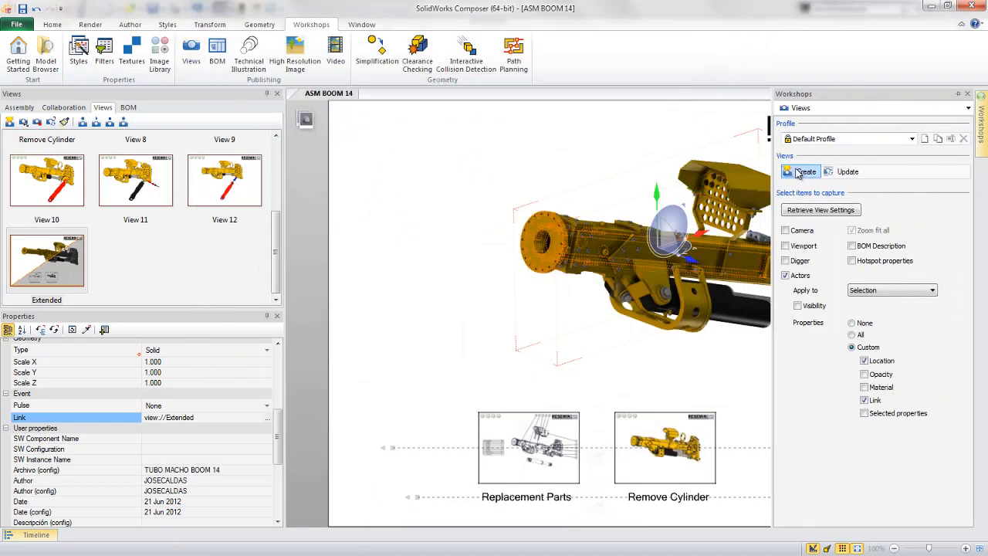
{"action": "left_click", "coordinate": [800, 171]}
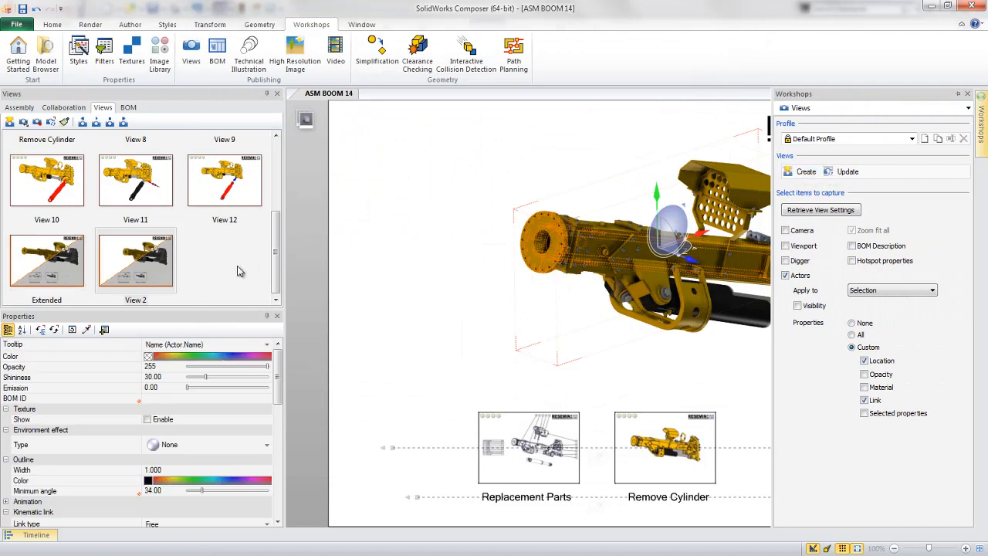
{"action": "left_click", "coordinate": [148, 272]}
{"action": "type", "text": "Ret"}
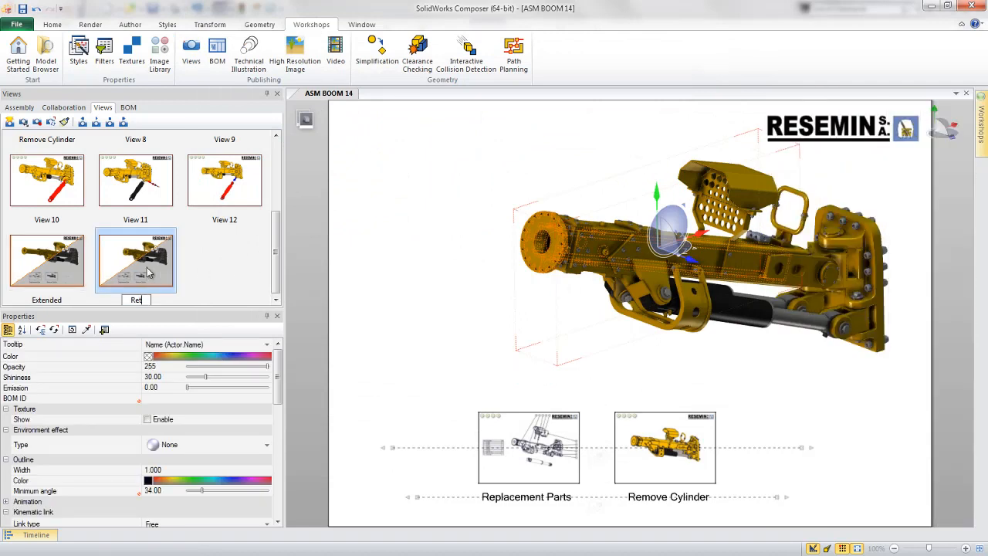
{"action": "type", "text": "racted"}
{"action": "key", "text": "Return"}
{"action": "left_click", "coordinate": [369, 277]}
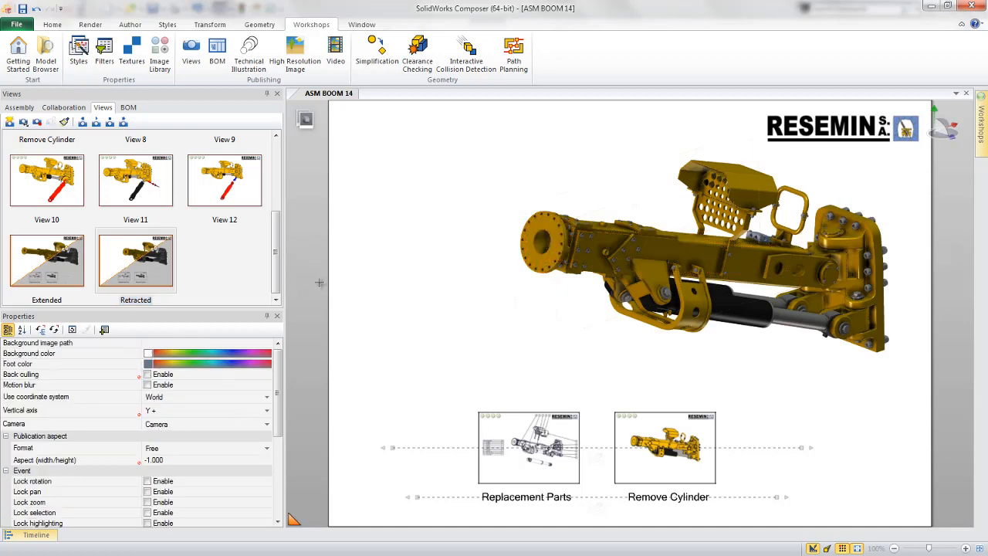
Show the Extended view, link its tube and flange to view://Retracted, and update the Extended view.
{"action": "left_click", "coordinate": [60, 270]}
{"action": "left_click_drag", "start_coordinate": [395, 171], "coordinate": [459, 277]}
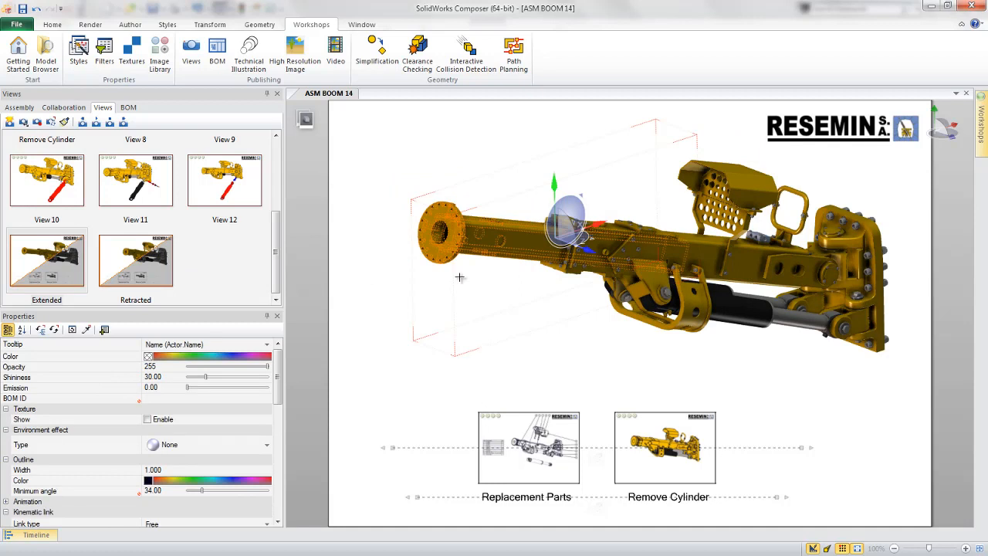
{"action": "scroll", "coordinate": [269, 434], "scroll_direction": "down", "scroll_amount": 6}
{"action": "left_click", "coordinate": [266, 415]}
{"action": "left_click", "coordinate": [267, 415]}
{"action": "left_click", "coordinate": [345, 435]}
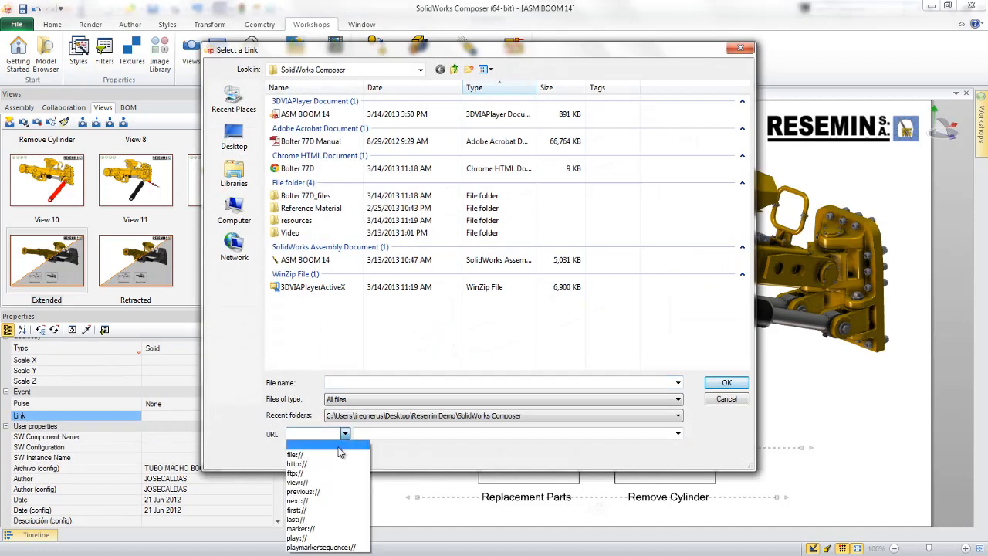
{"action": "left_click", "coordinate": [326, 484]}
{"action": "left_click", "coordinate": [678, 435]}
{"action": "left_click", "coordinate": [451, 528]}
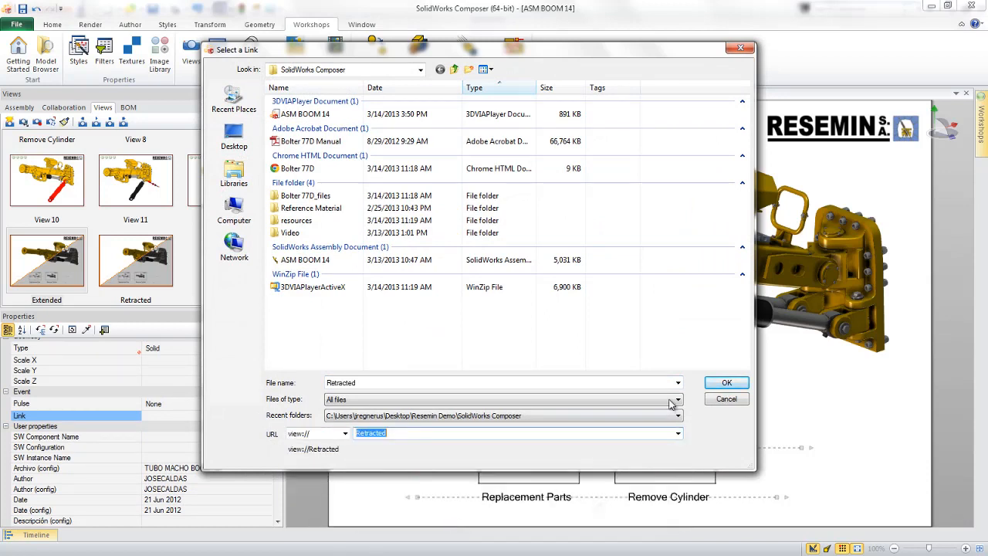
{"action": "left_click", "coordinate": [725, 383]}
{"action": "left_click", "coordinate": [63, 272]}
{"action": "left_click", "coordinate": [37, 123]}
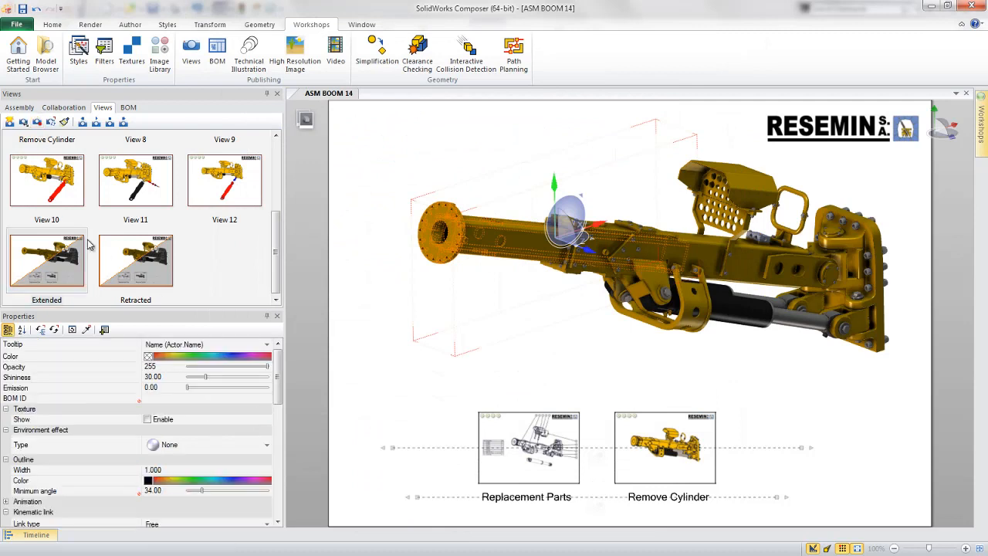
Show the Default view and check the Extended and Retracted views with the camera turned to another angle.
{"action": "left_click_drag", "start_coordinate": [276, 267], "coordinate": [276, 177]}
{"action": "left_click", "coordinate": [46, 164]}
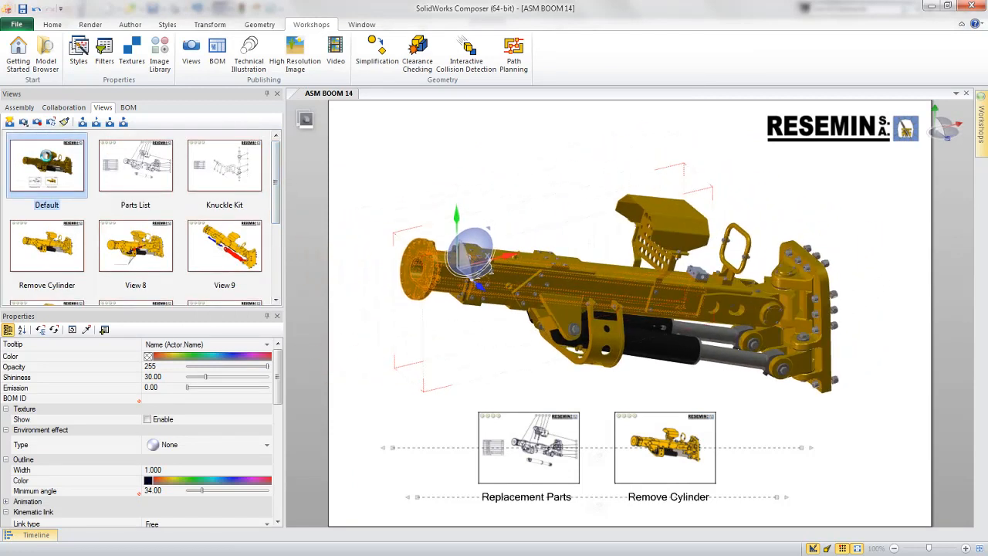
{"action": "left_click", "coordinate": [361, 167]}
{"action": "left_click_drag", "start_coordinate": [278, 185], "coordinate": [276, 258]}
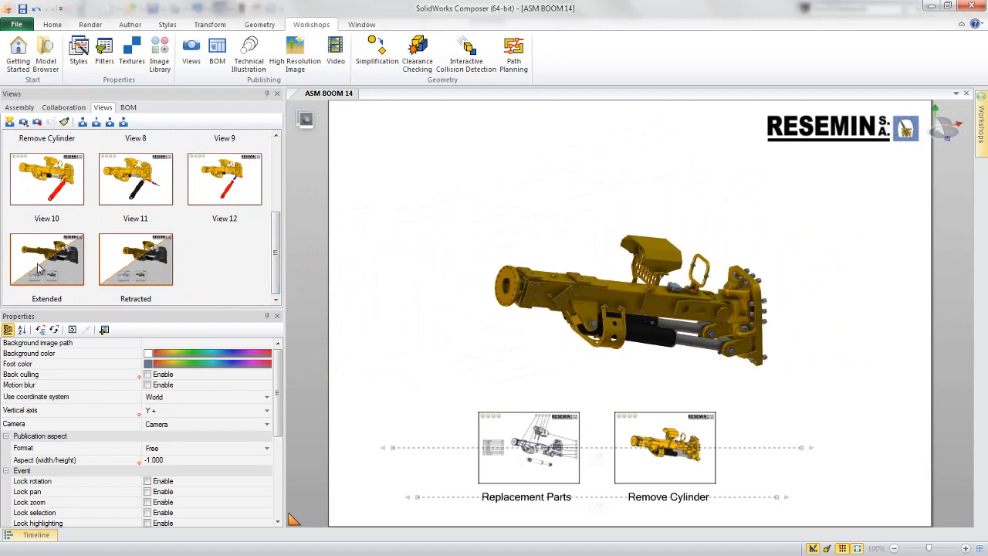
{"action": "left_click", "coordinate": [65, 266]}
{"action": "left_click", "coordinate": [114, 278]}
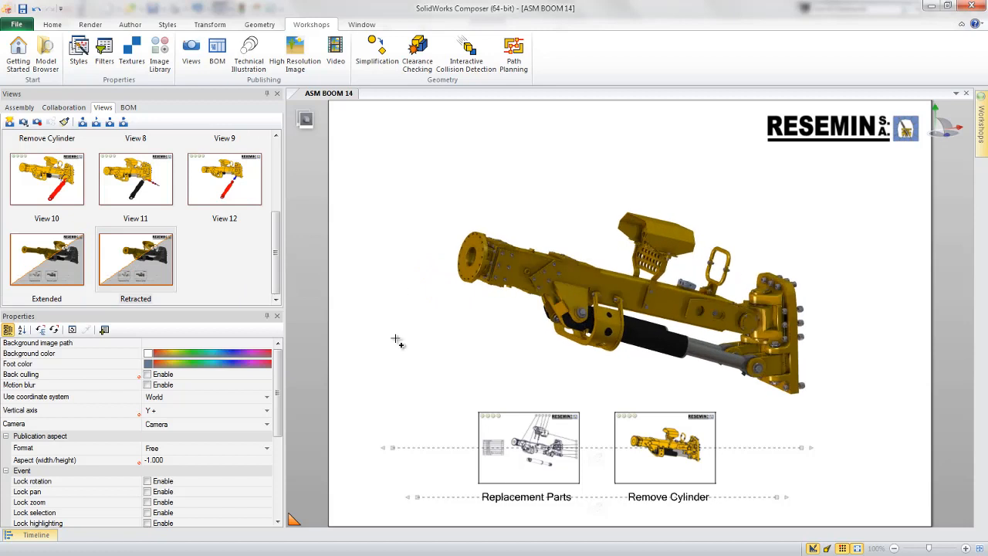
Update the Default view with the retracted boom at the current camera angle.
{"action": "scroll", "coordinate": [126, 187], "scroll_direction": "up", "scroll_amount": 5}
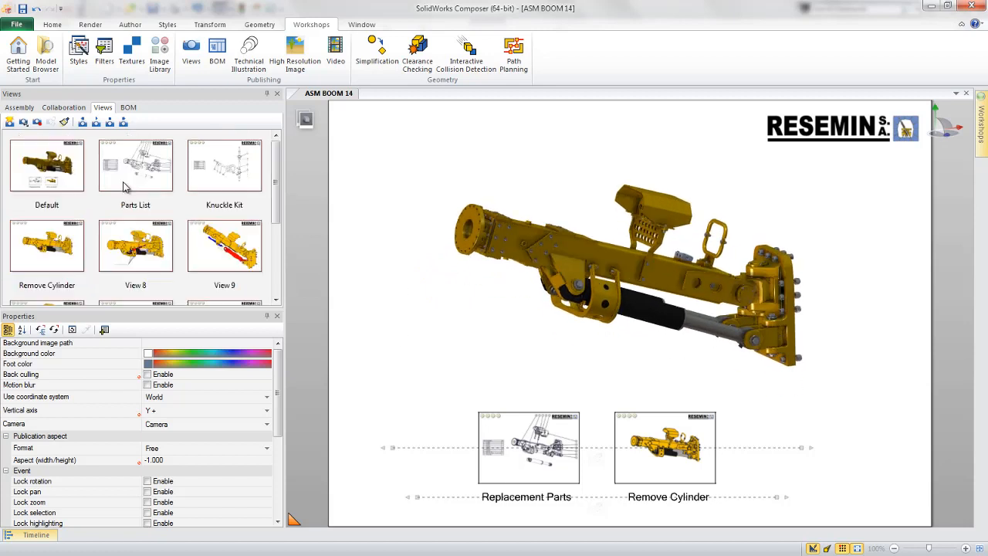
{"action": "left_click", "coordinate": [77, 164]}
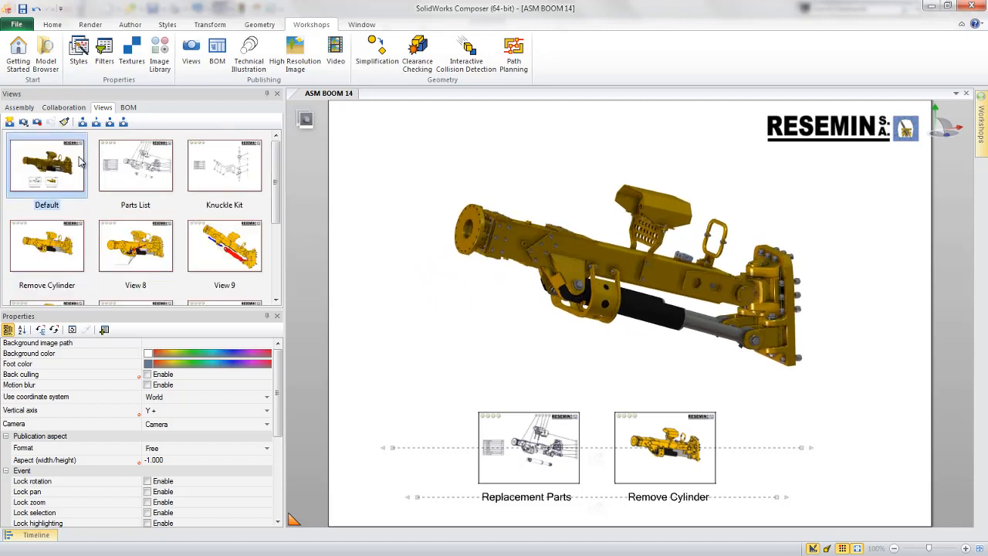
{"action": "left_click", "coordinate": [38, 123]}
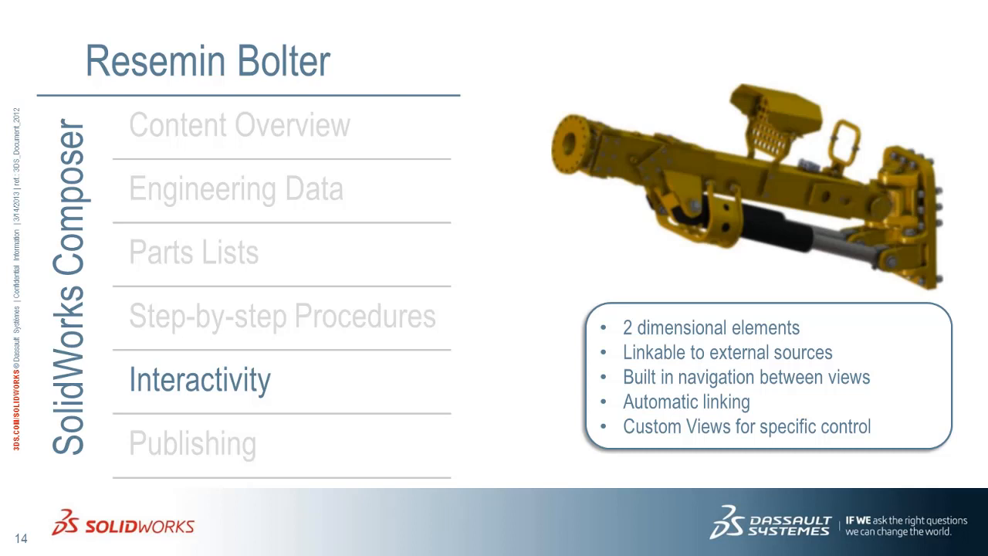
{"action": "key", "text": "Right"}
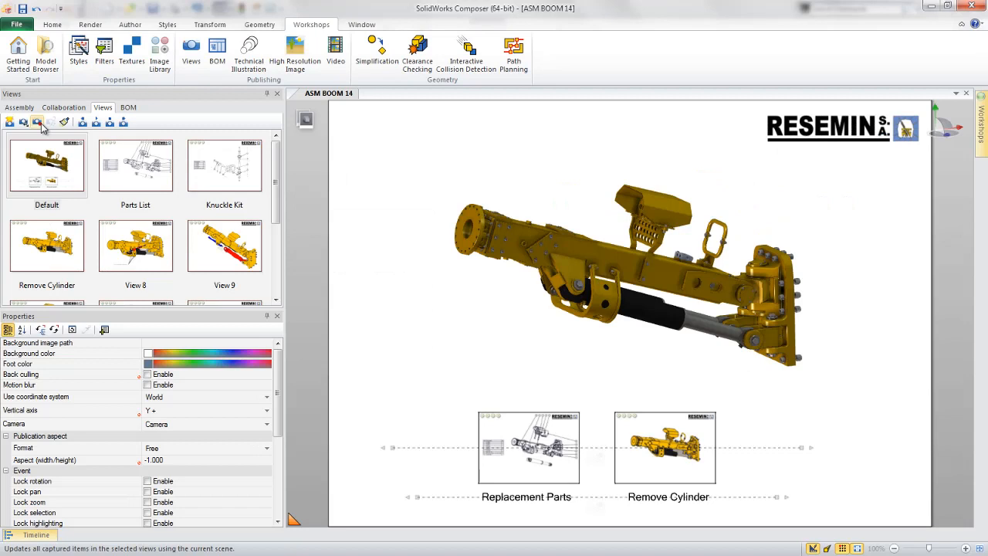
Publish the project to HTML with the Simple profile, saving it on the desktop as ASM BOOM 14.
{"action": "left_click", "coordinate": [17, 24]}
{"action": "mouse_move", "coordinate": [34, 239]}
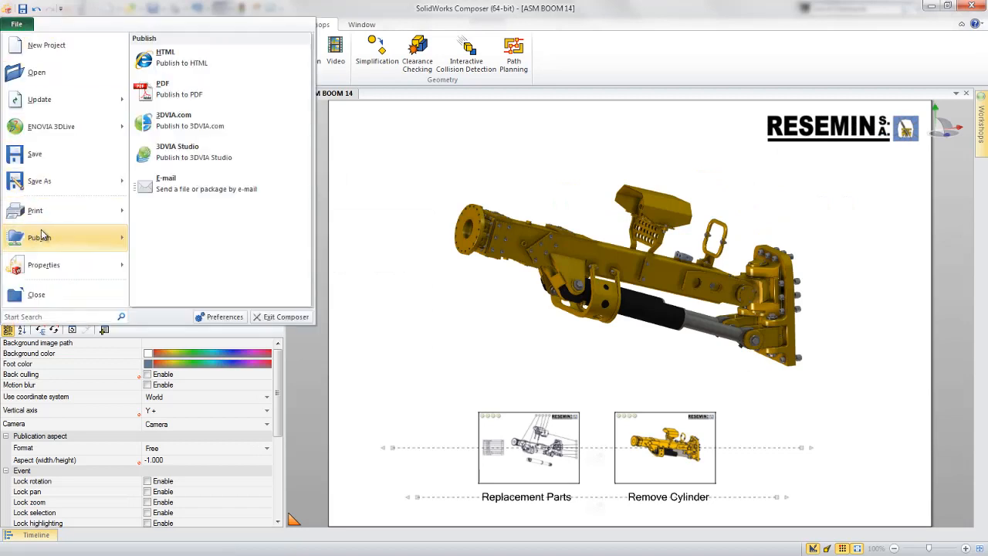
{"action": "left_click", "coordinate": [168, 62]}
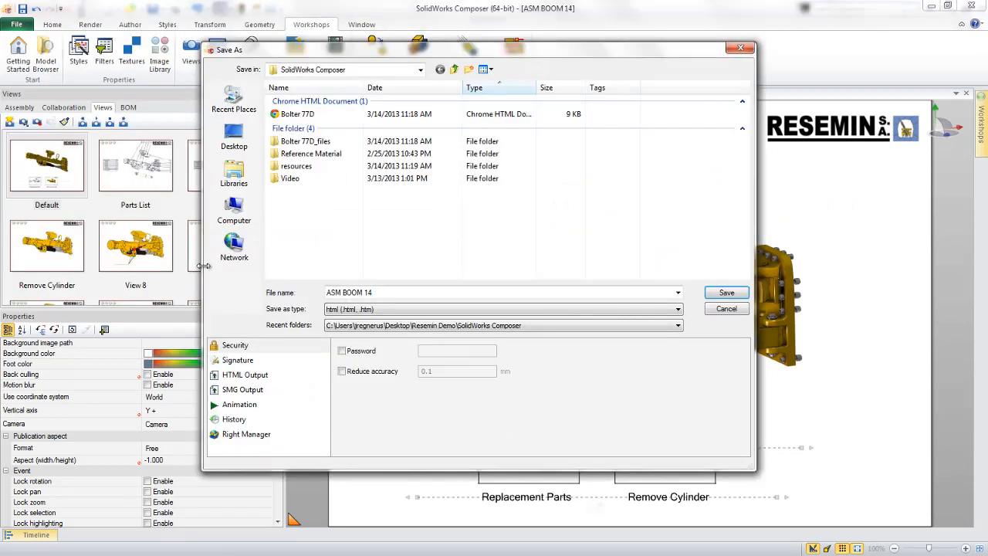
{"action": "left_click", "coordinate": [245, 376]}
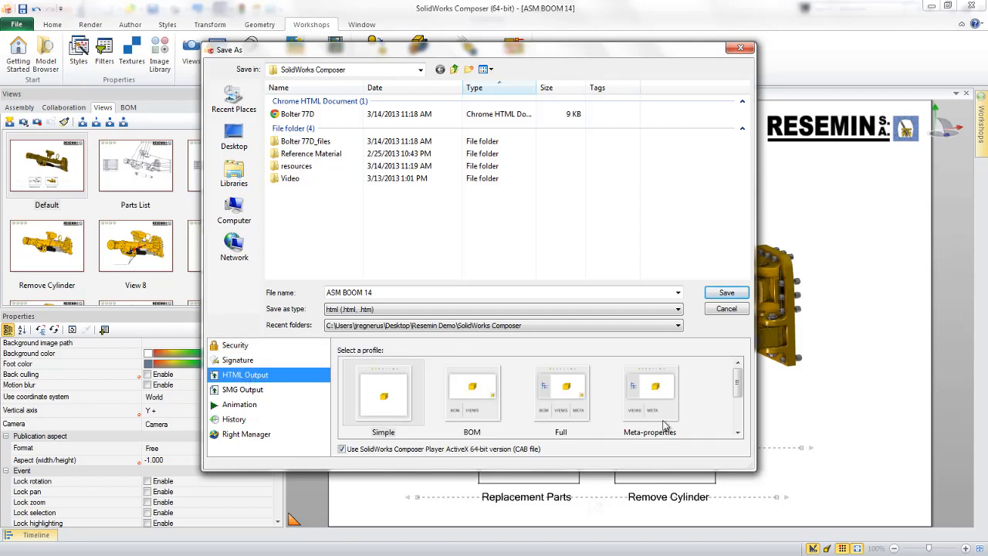
{"action": "left_click", "coordinate": [738, 433]}
{"action": "scroll", "coordinate": [738, 428], "scroll_direction": "up", "scroll_amount": 3}
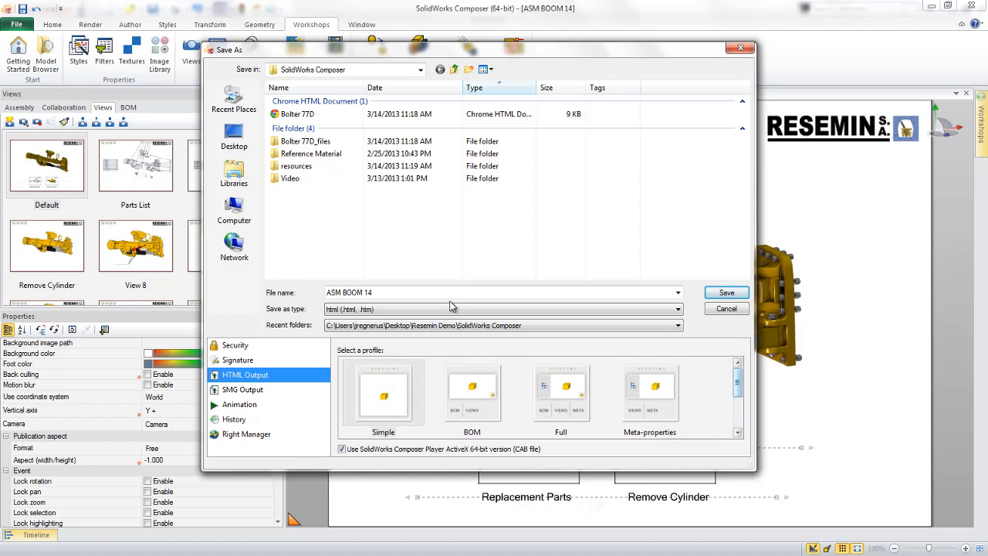
{"action": "left_click", "coordinate": [234, 137]}
{"action": "left_click", "coordinate": [726, 297]}
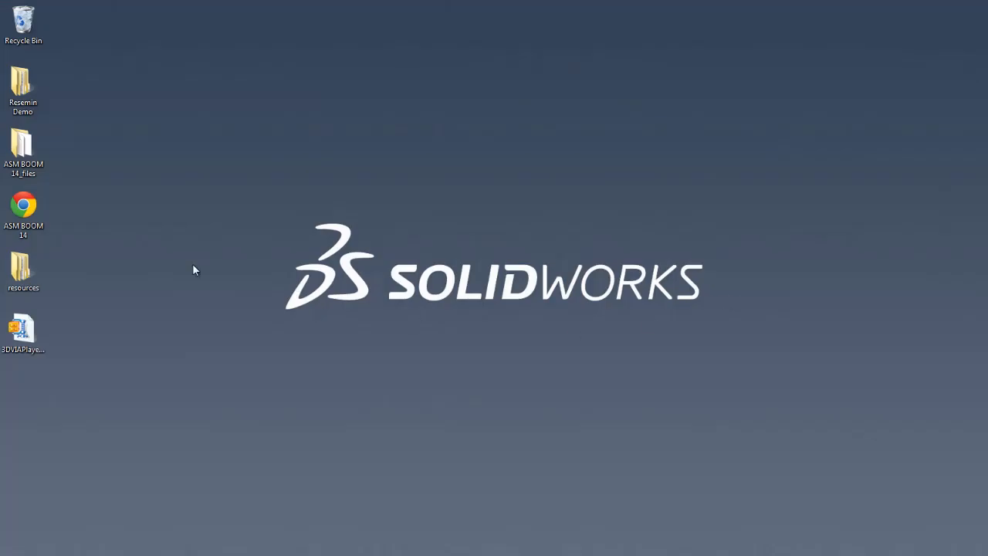
Open the published ASM BOOM 14 page from the desktop in Internet Explorer.
{"action": "right_click", "coordinate": [11, 209]}
{"action": "mouse_move", "coordinate": [158, 279]}
{"action": "left_click", "coordinate": [239, 305]}
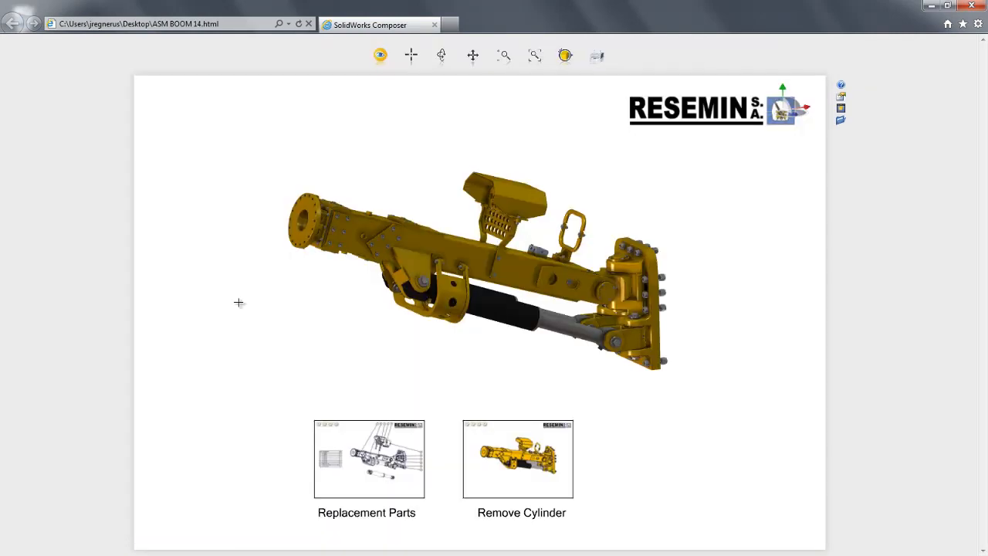
Rotate the boom in the published page and test the flange's link for extending and retracting it.
{"action": "left_click", "coordinate": [442, 60]}
{"action": "left_click_drag", "start_coordinate": [394, 297], "coordinate": [446, 328]}
{"action": "left_click_drag", "start_coordinate": [487, 362], "coordinate": [542, 318]}
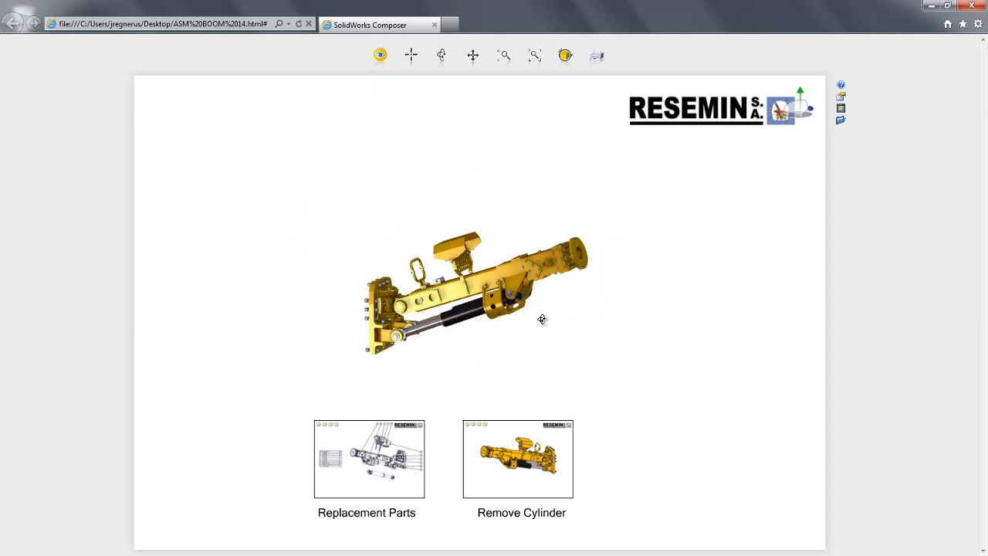
{"action": "left_click", "coordinate": [579, 260]}
{"action": "left_click", "coordinate": [643, 244]}
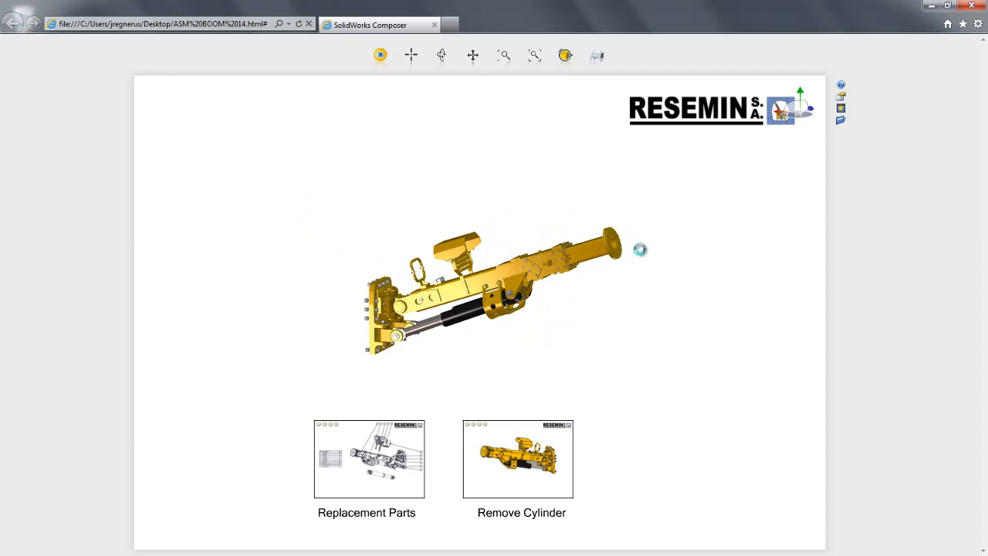
Extend the boom through its flange link, then test the Replacement Parts link down to the clevis's exploded view and return to the start view.
{"action": "left_click", "coordinate": [592, 260]}
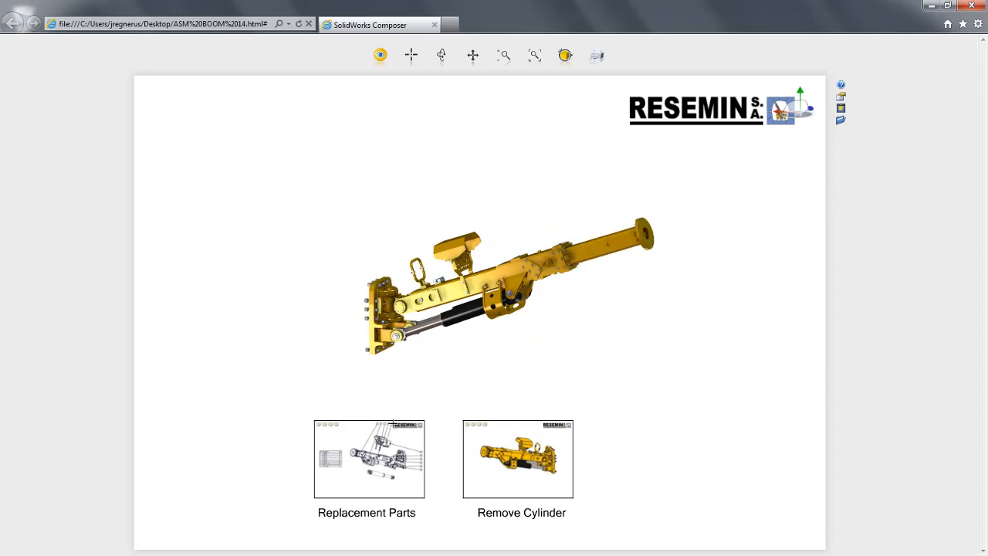
{"action": "left_click", "coordinate": [376, 446]}
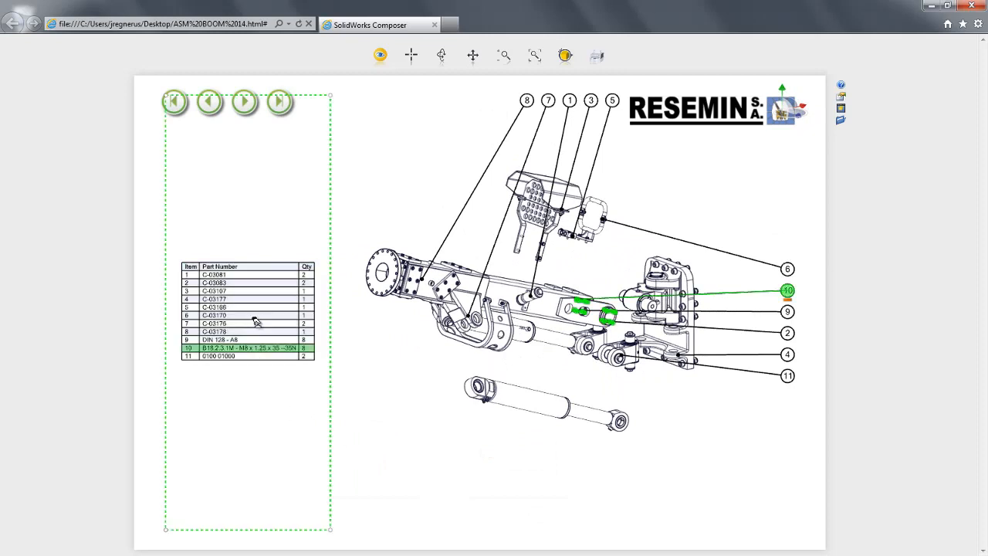
{"action": "left_click", "coordinate": [629, 366]}
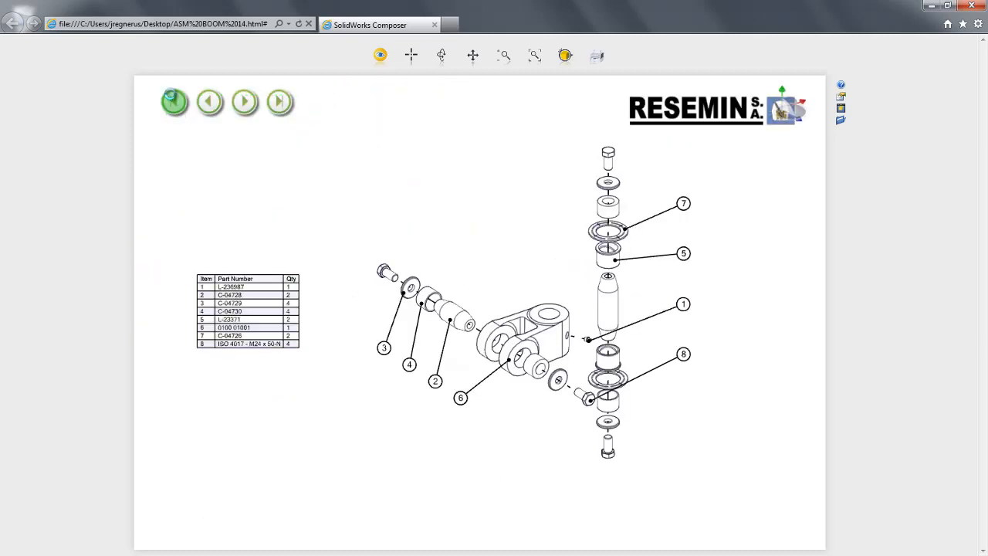
{"action": "left_click", "coordinate": [169, 92]}
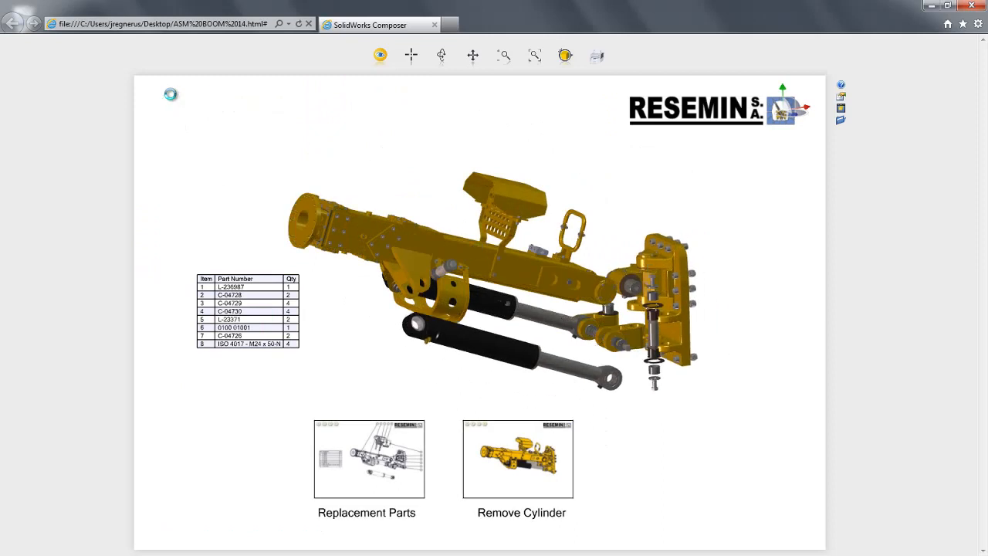
Test the Remove Cylinder link by advancing through its procedure views and playing the cylinder removal animation.
{"action": "left_click", "coordinate": [501, 456]}
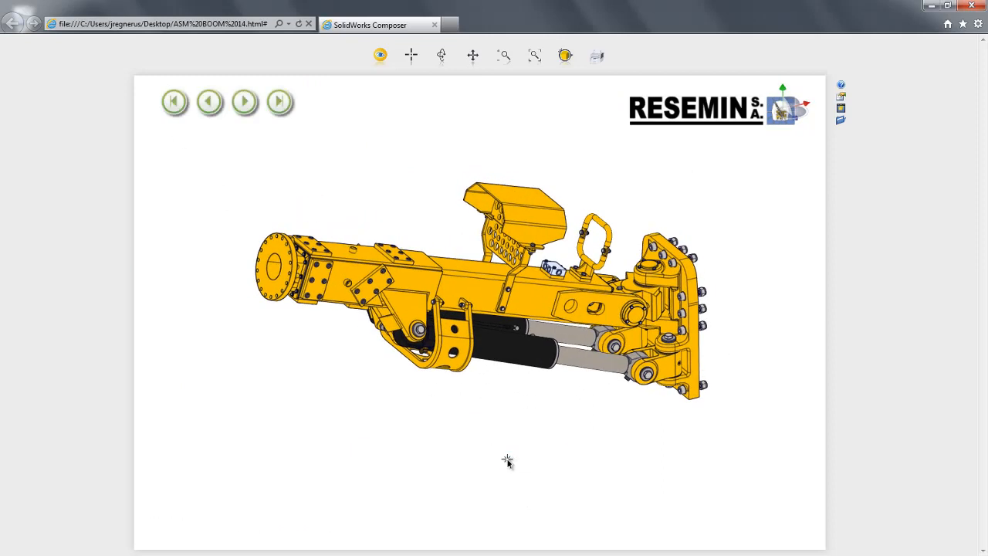
{"action": "left_click", "coordinate": [246, 105]}
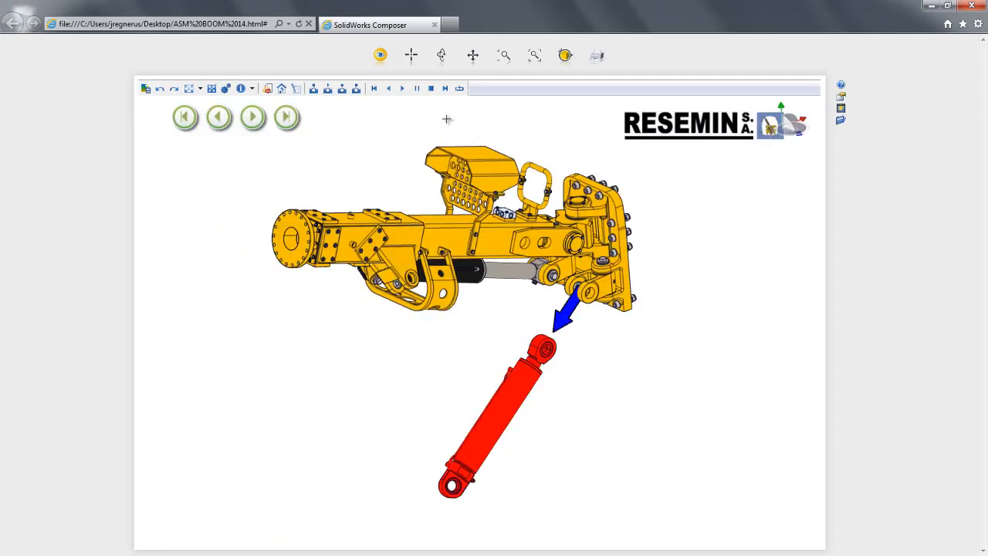
{"action": "left_click", "coordinate": [402, 89]}
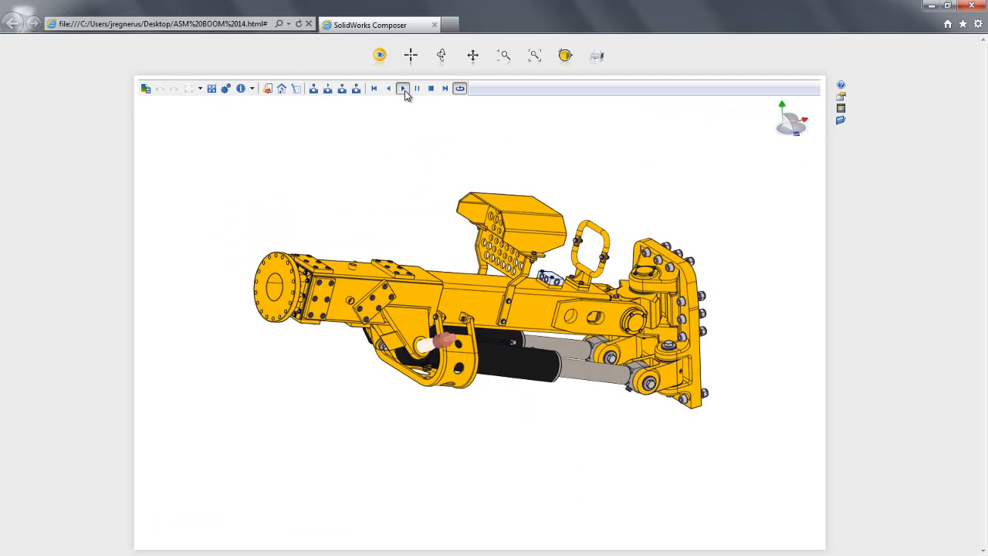